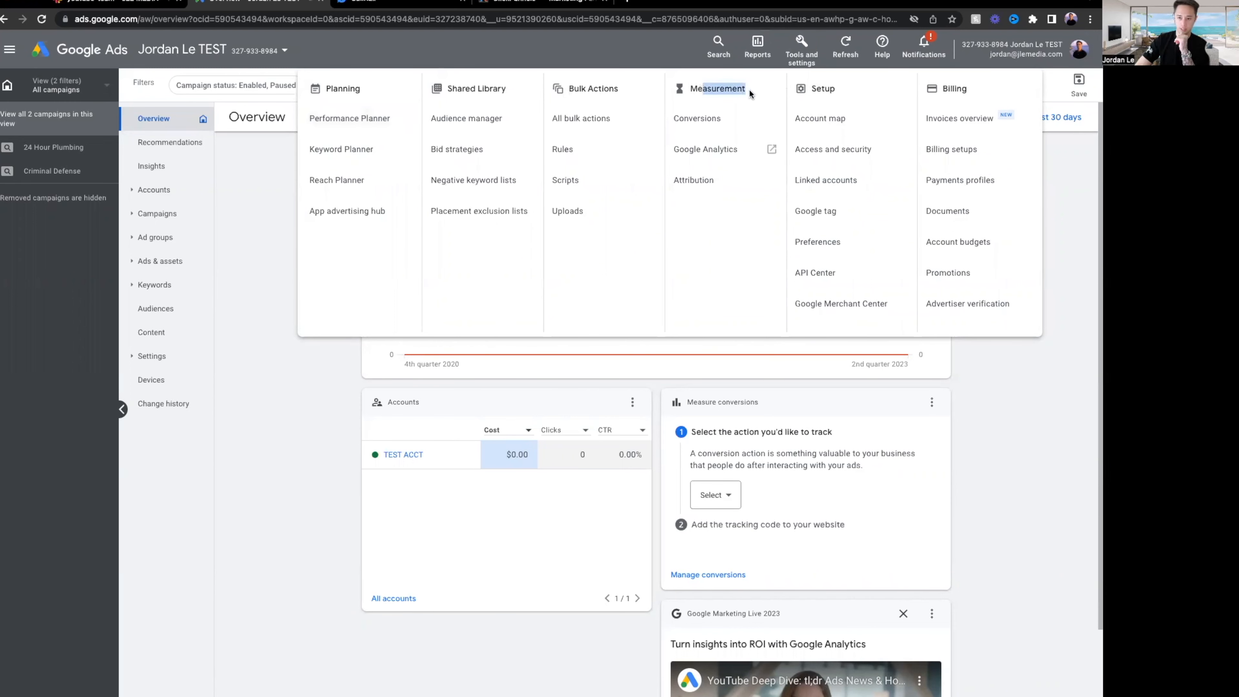
Start a new conversion action from Google Ads' Measurement > Conversions page.
click(689, 122)
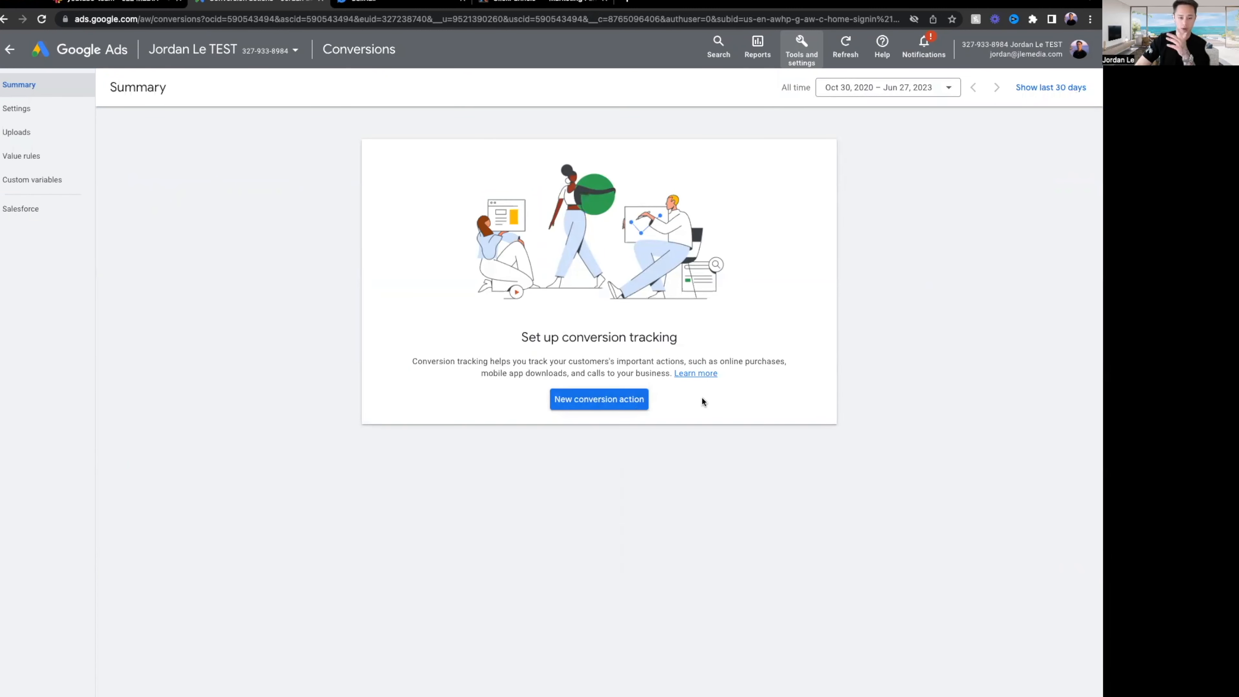
click(599, 406)
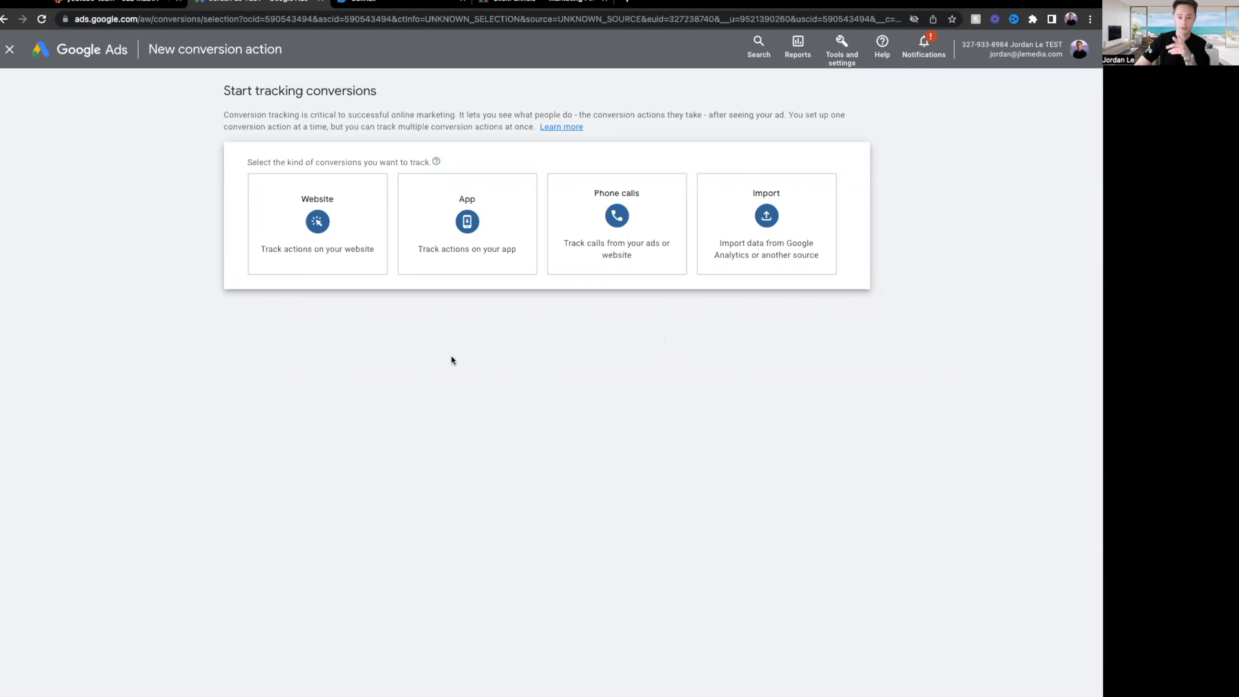
Choose Website and scan the ClickFunnels funnel page URL copied from the funnel step.
click(327, 221)
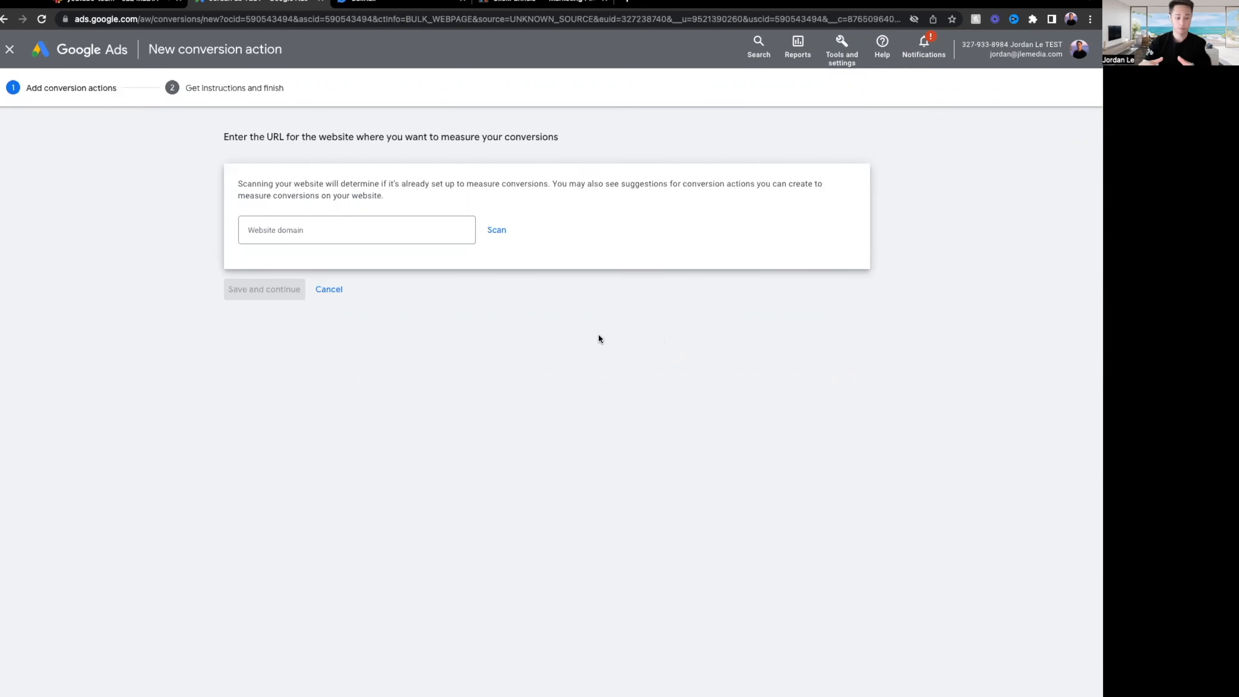
click(424, 234)
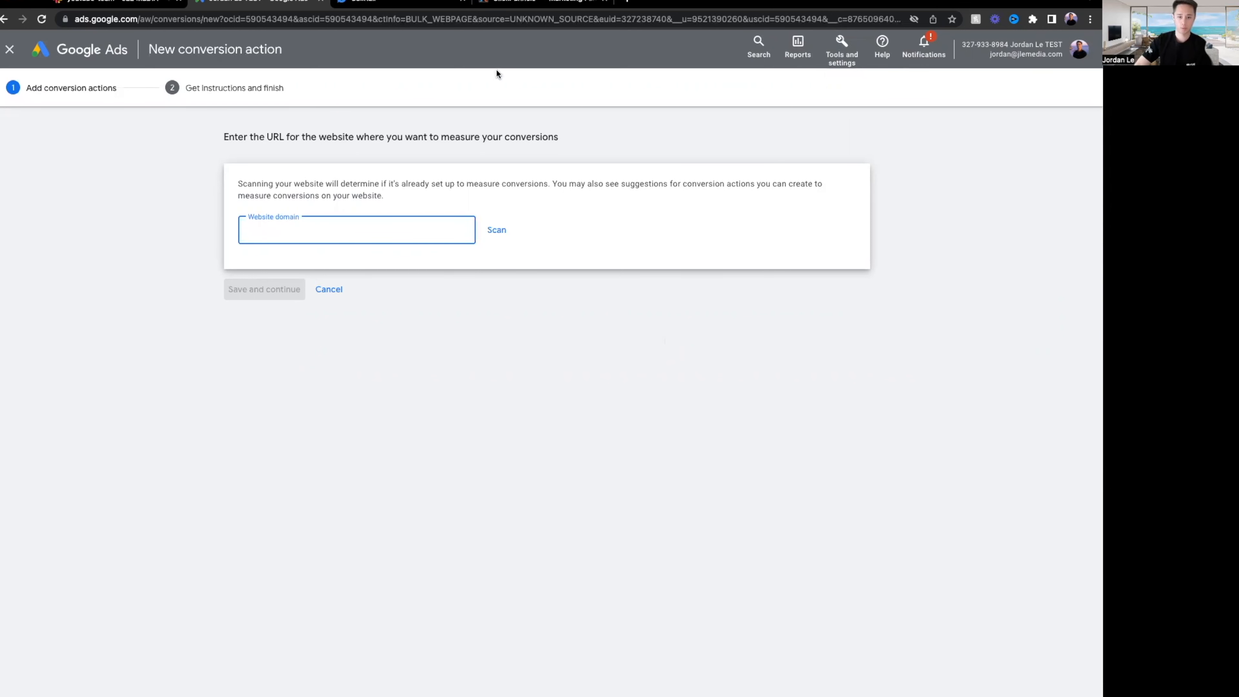
click(515, 7)
drag(655, 171, 412, 171)
key(ctrl+c)
click(254, 7)
click(398, 230)
key(ctrl+v)
click(497, 229)
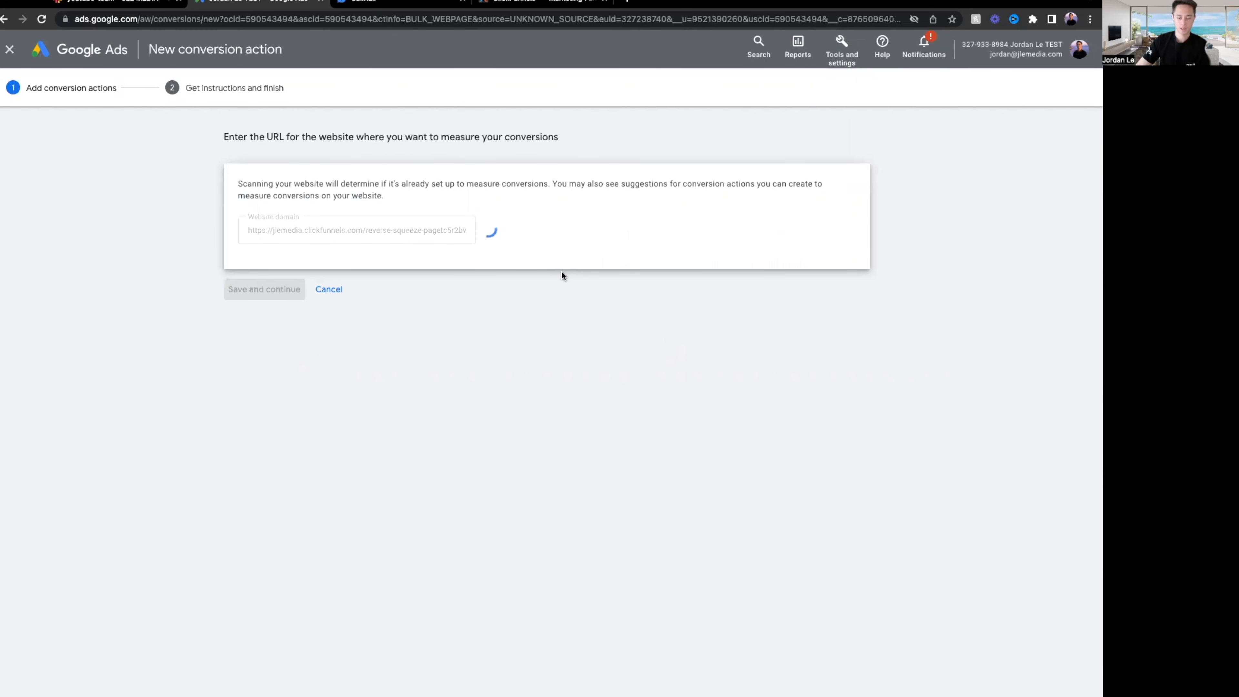
Review the scan results, highlighting the manual-code and website-events setup options.
scroll(541, 234, down, 1)
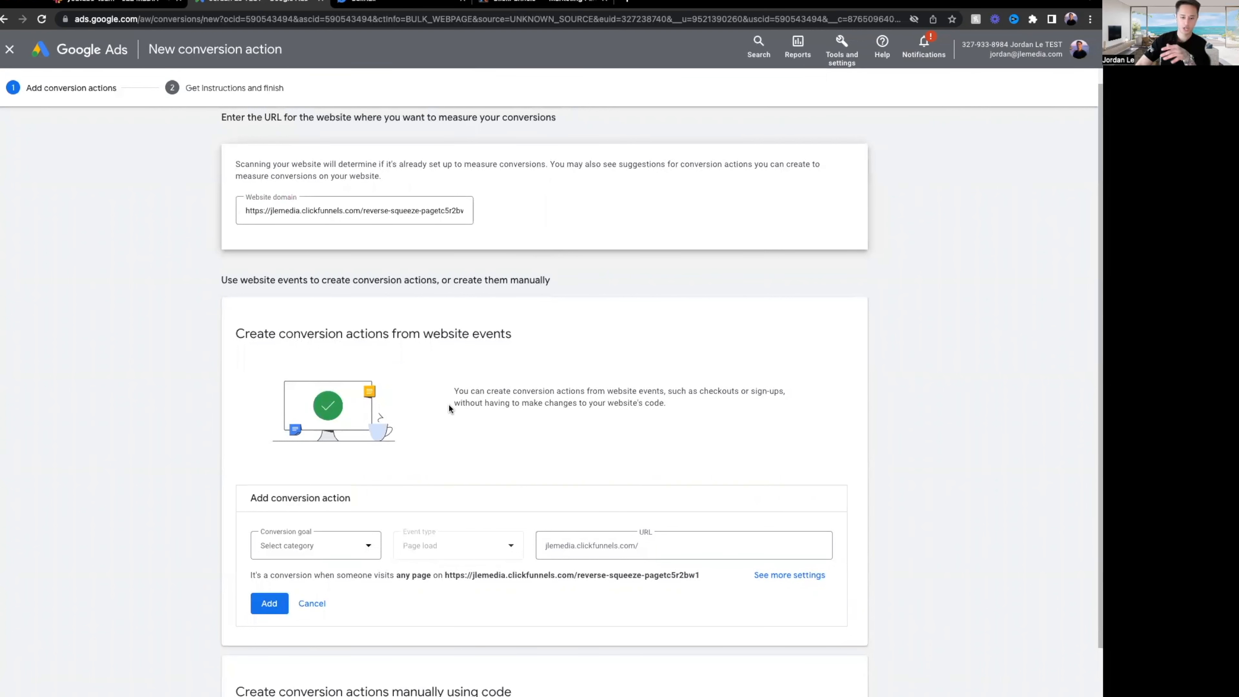
scroll(480, 403, down, 2)
scroll(482, 402, down, 1)
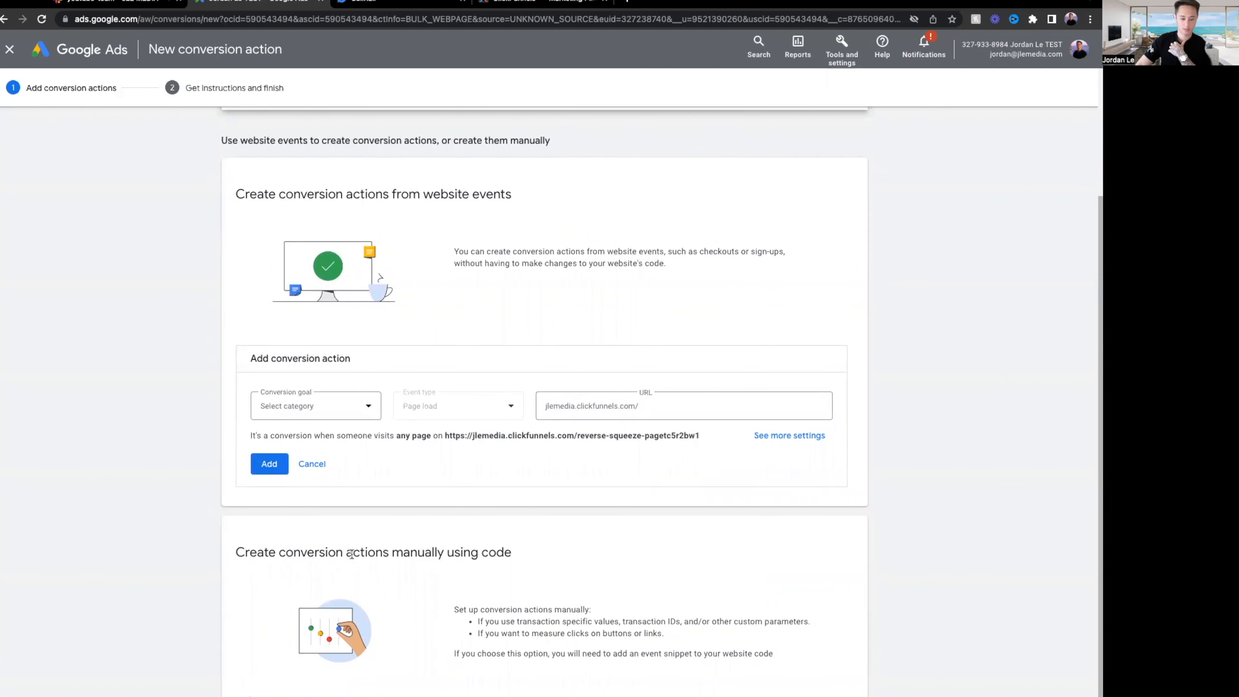
drag(351, 554, 528, 551)
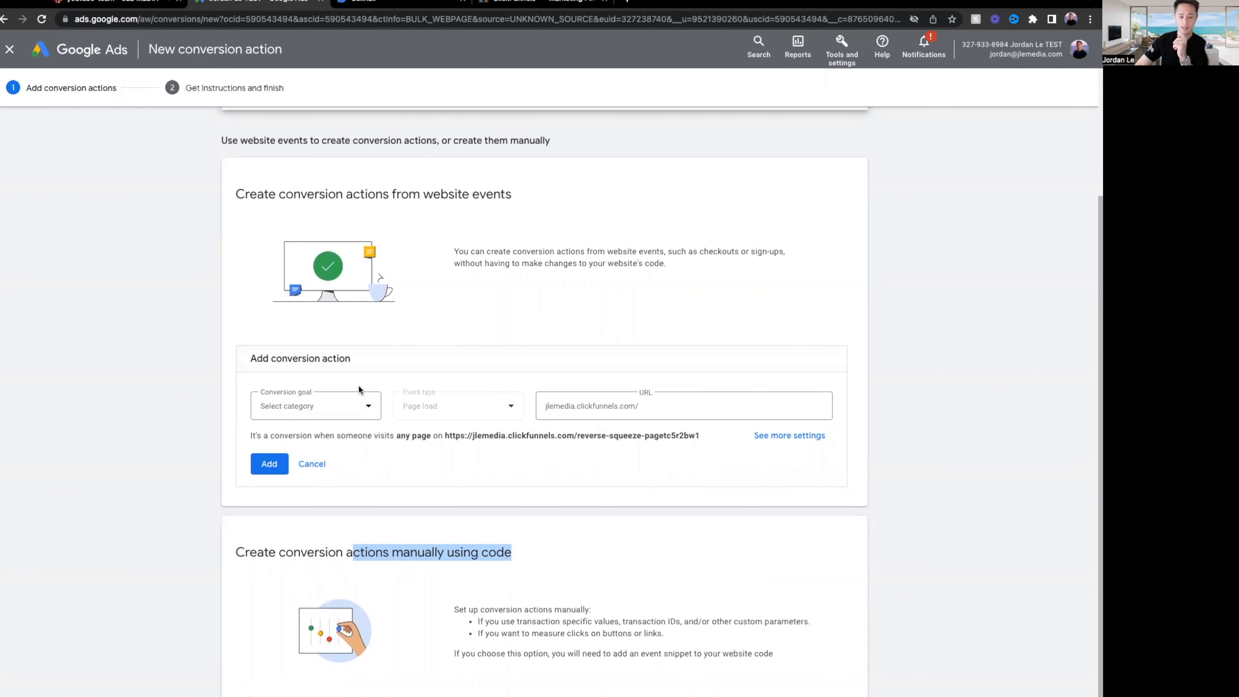
scroll(506, 360, up, 1)
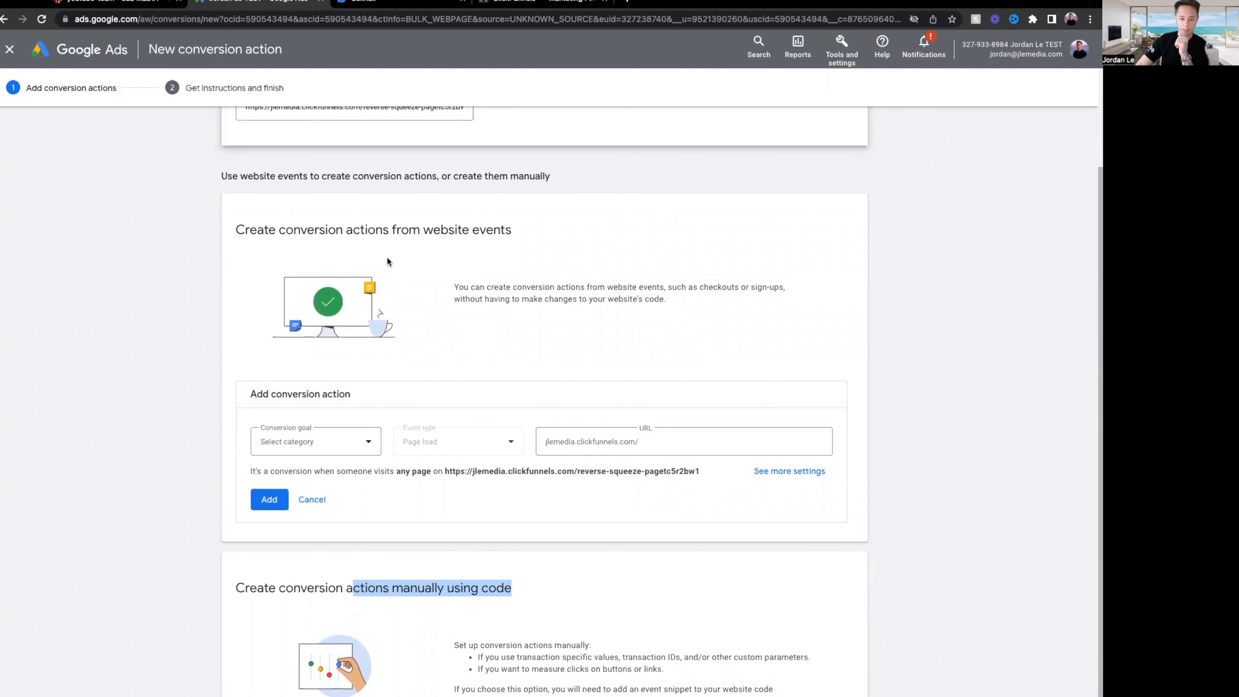
drag(269, 229, 528, 238)
click(550, 239)
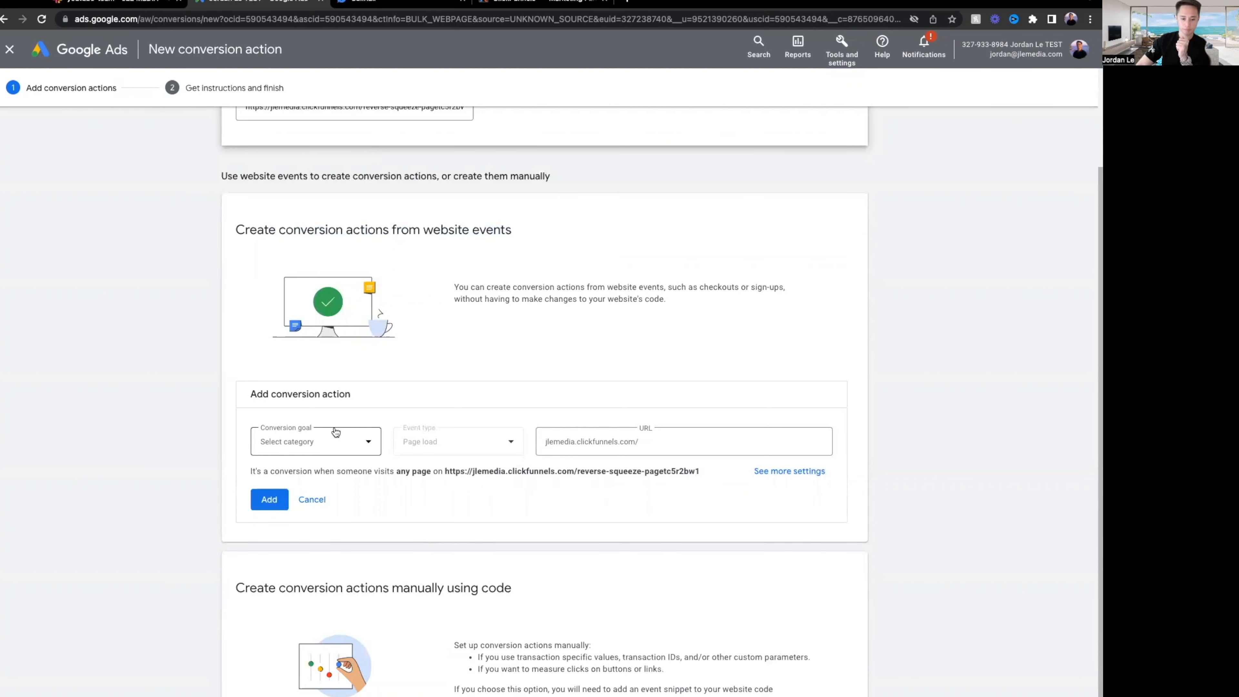
Choose Submit lead form from the Leads categories as the conversion goal.
click(320, 442)
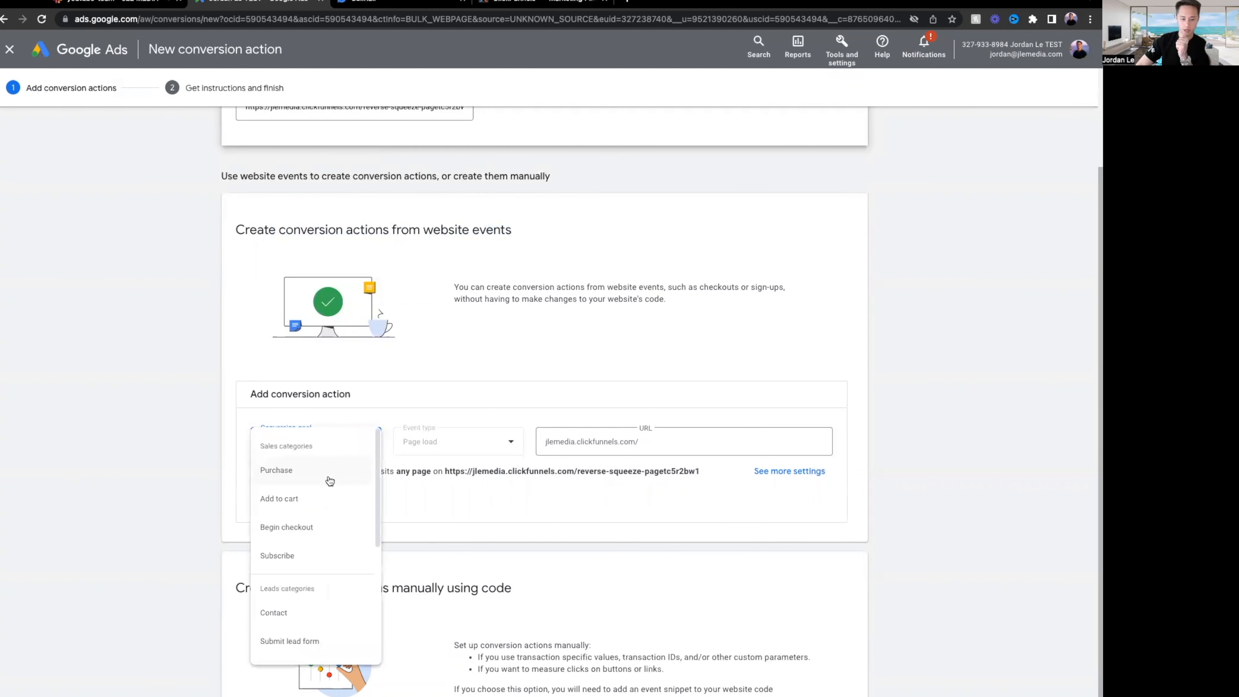
scroll(315, 504, down, 1)
scroll(314, 505, down, 1)
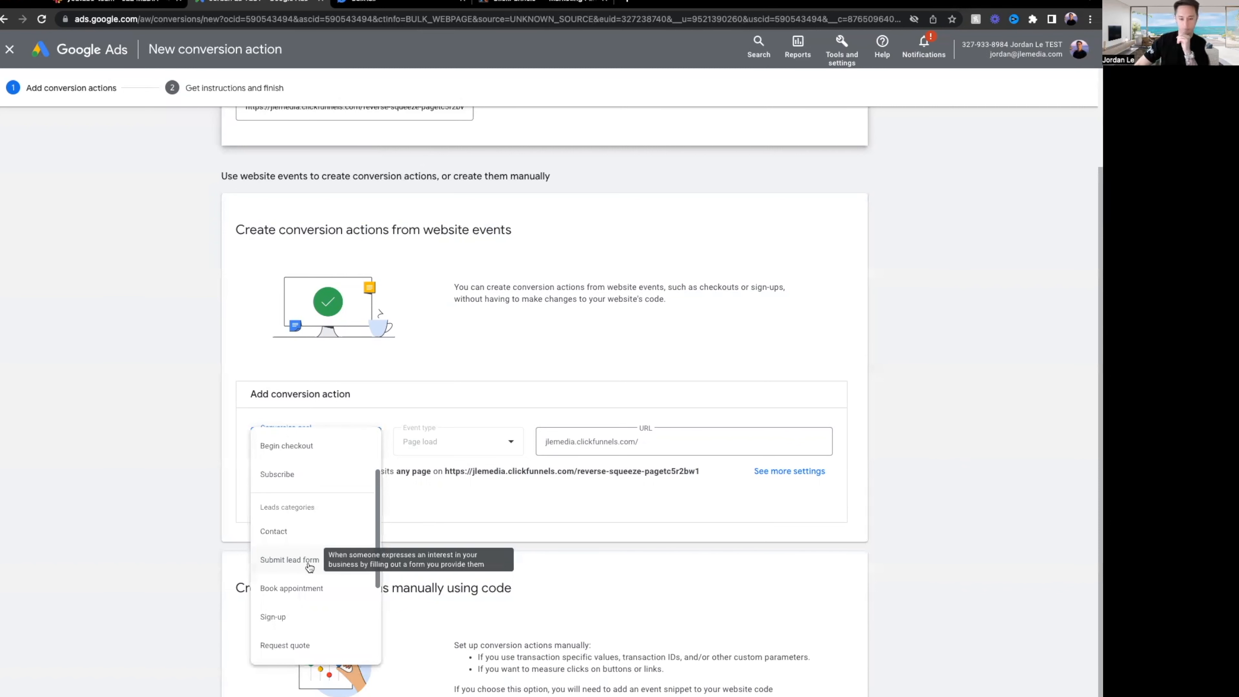
click(290, 560)
click(702, 442)
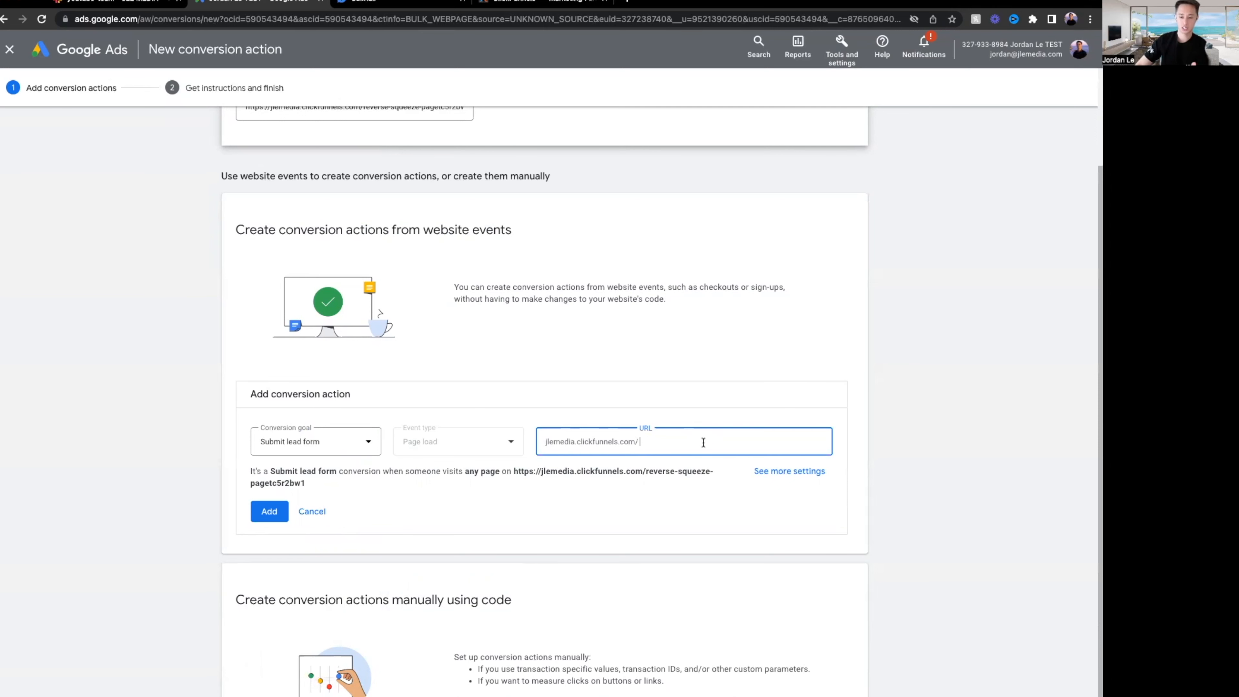
click(556, 4)
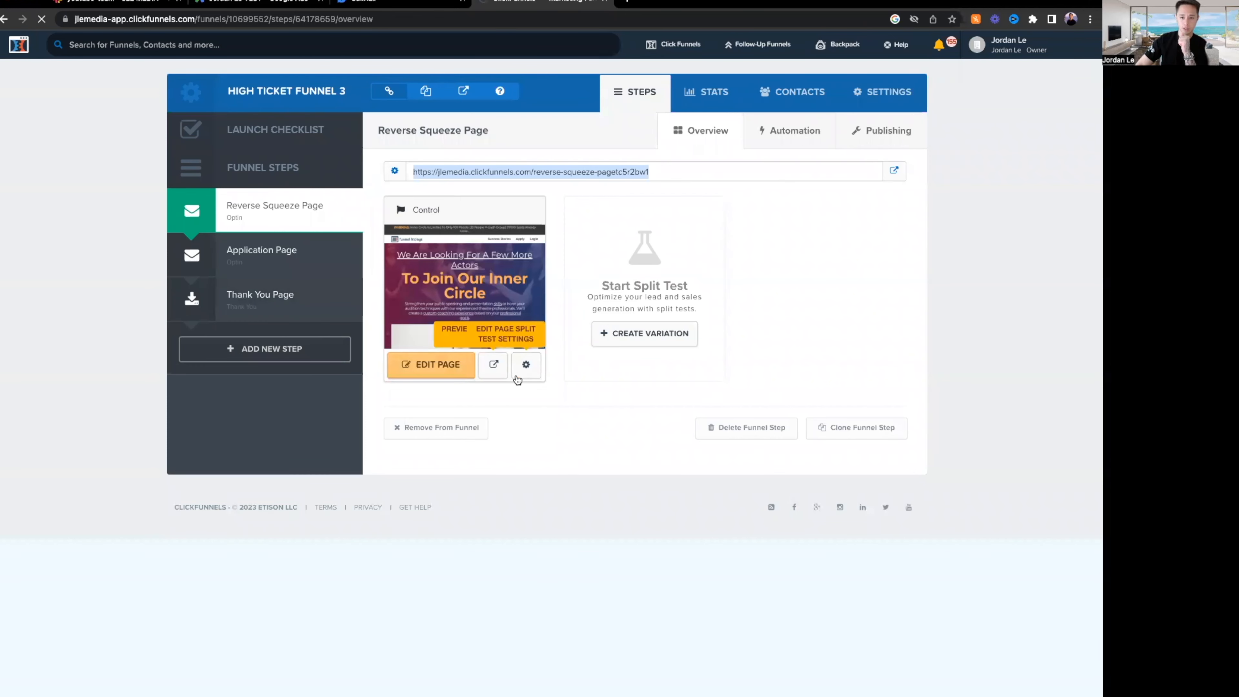
Open the High Ticket Funnel 3 Thank You Page step and check its URL ending.
click(282, 314)
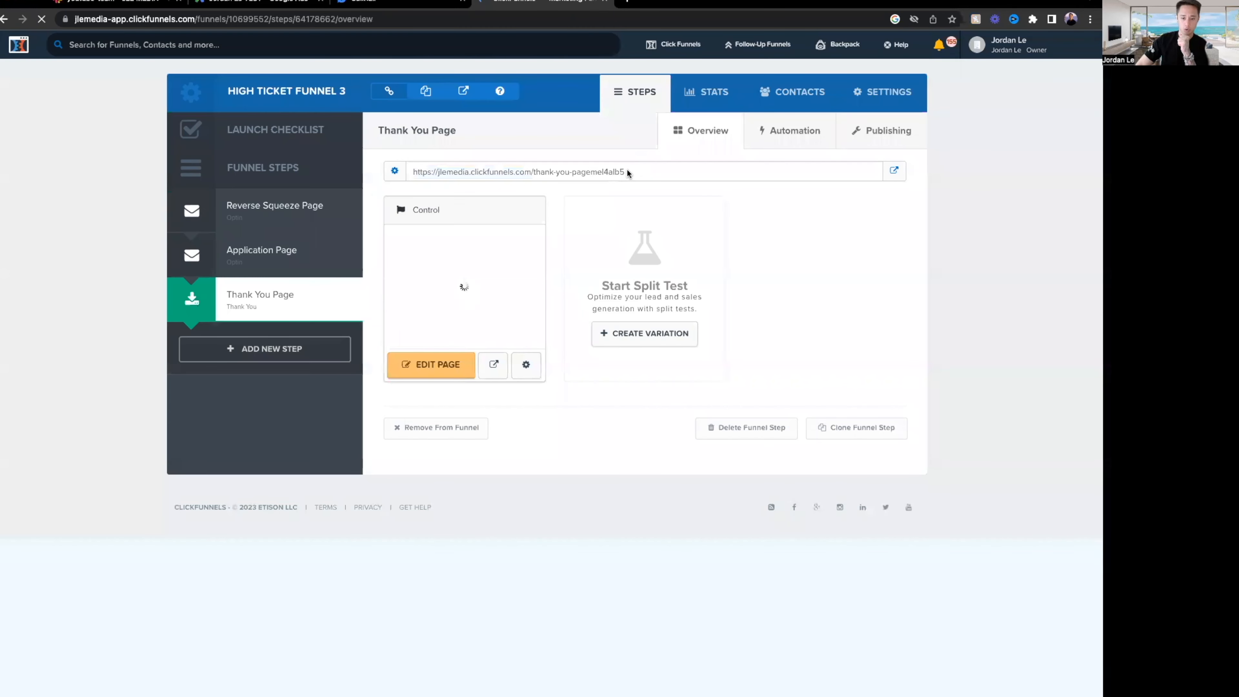
drag(626, 171, 411, 173)
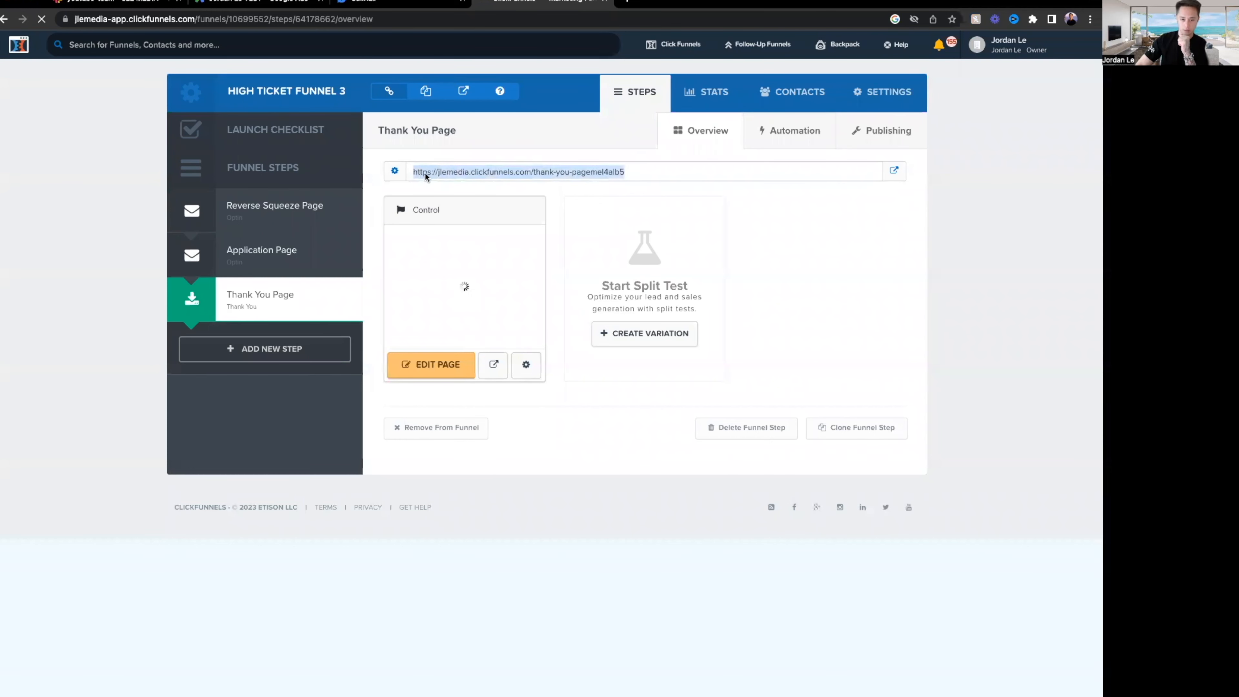
click(268, 4)
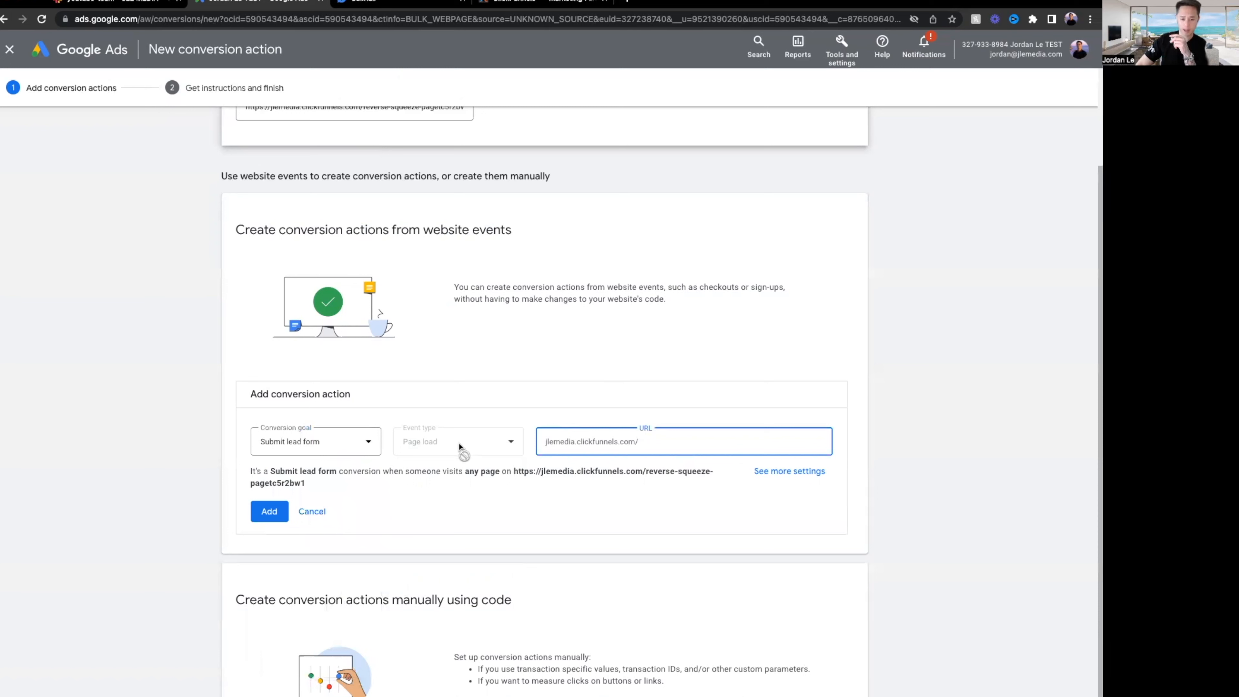
Open the full conversion settings and set URL matching to 'URL starts with'.
click(658, 442)
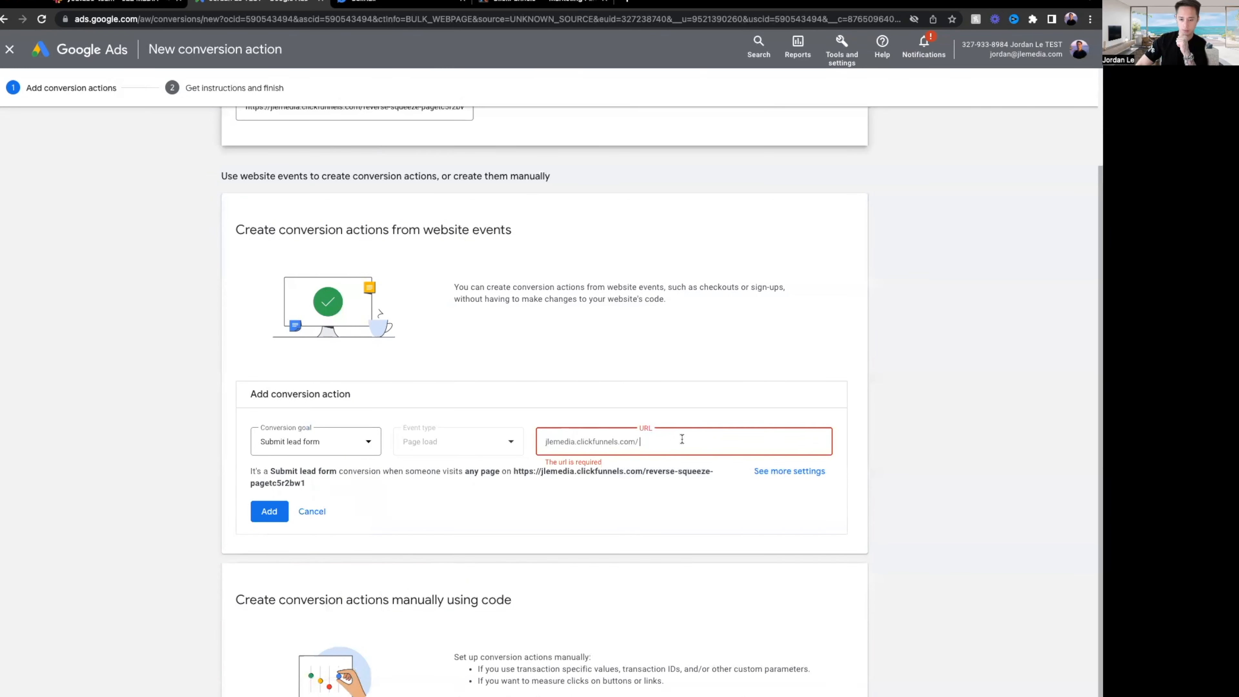
click(802, 474)
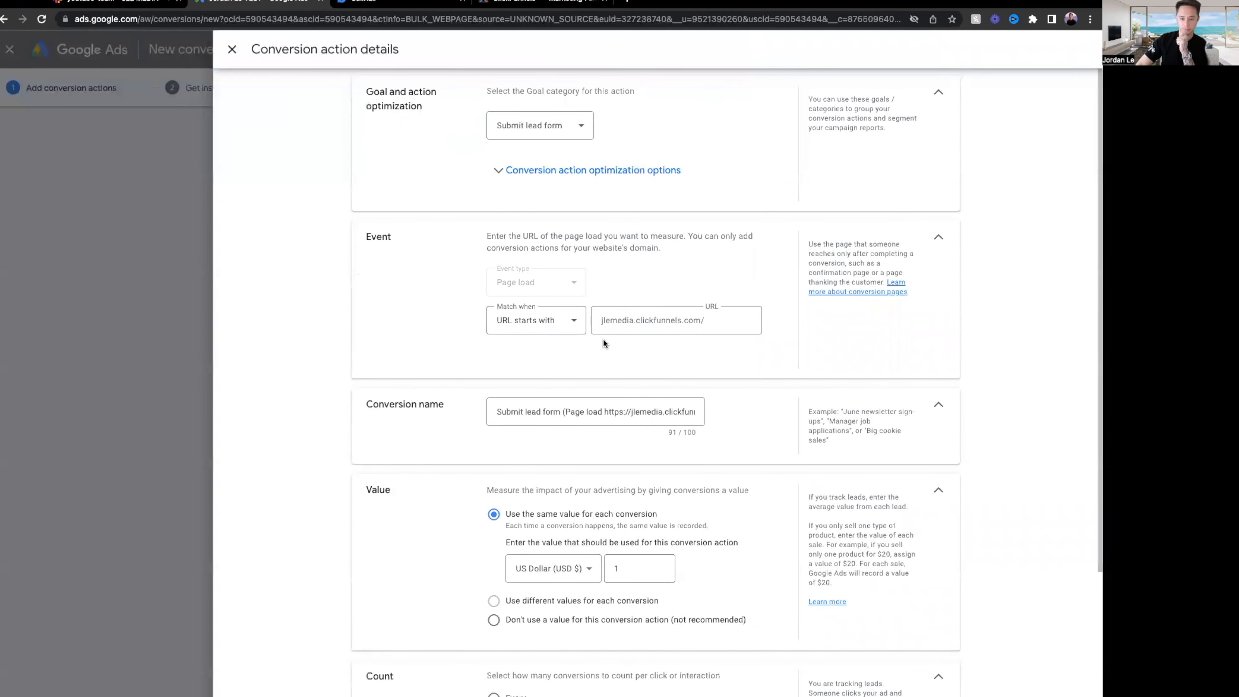
click(736, 320)
click(559, 327)
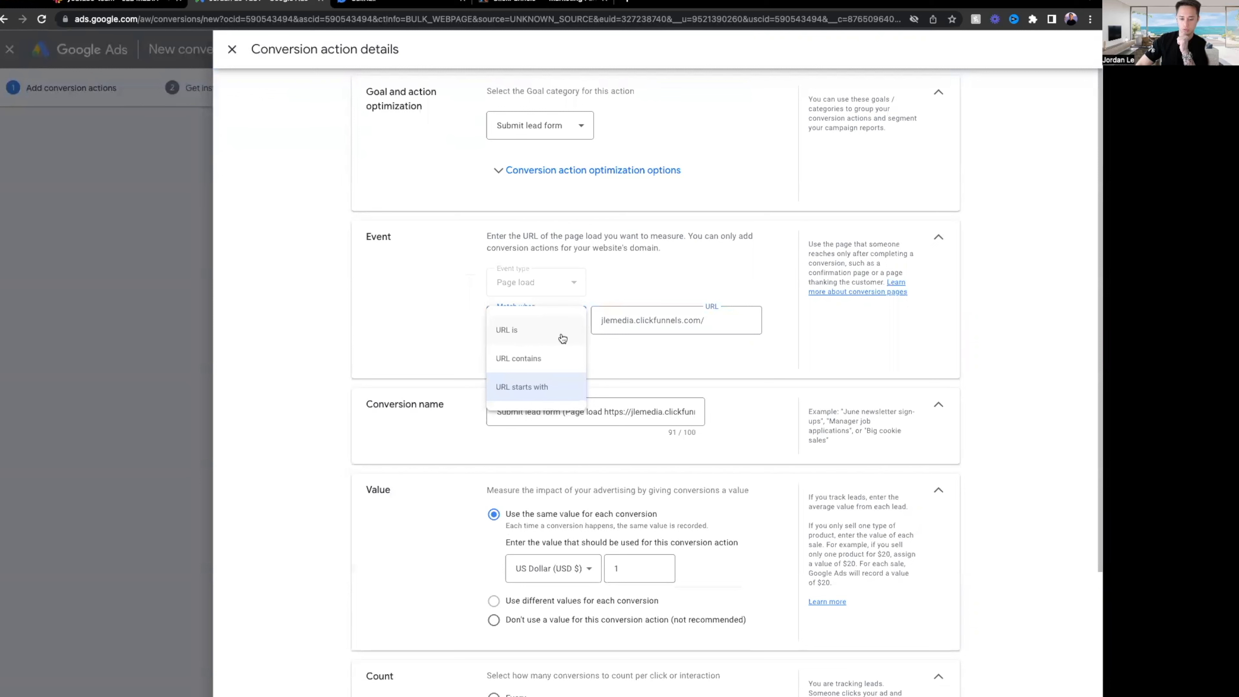
click(555, 395)
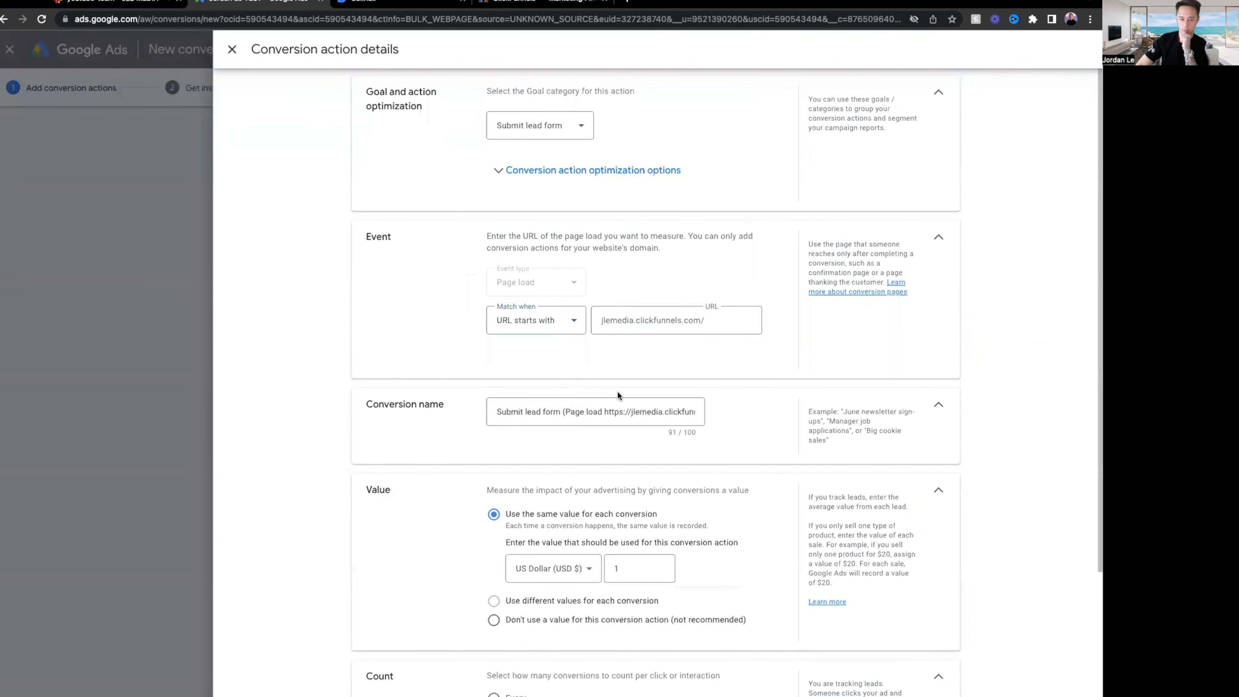
Append 'thank-you' from the Thank You Page URL to the Google Ads event URL.
click(558, 4)
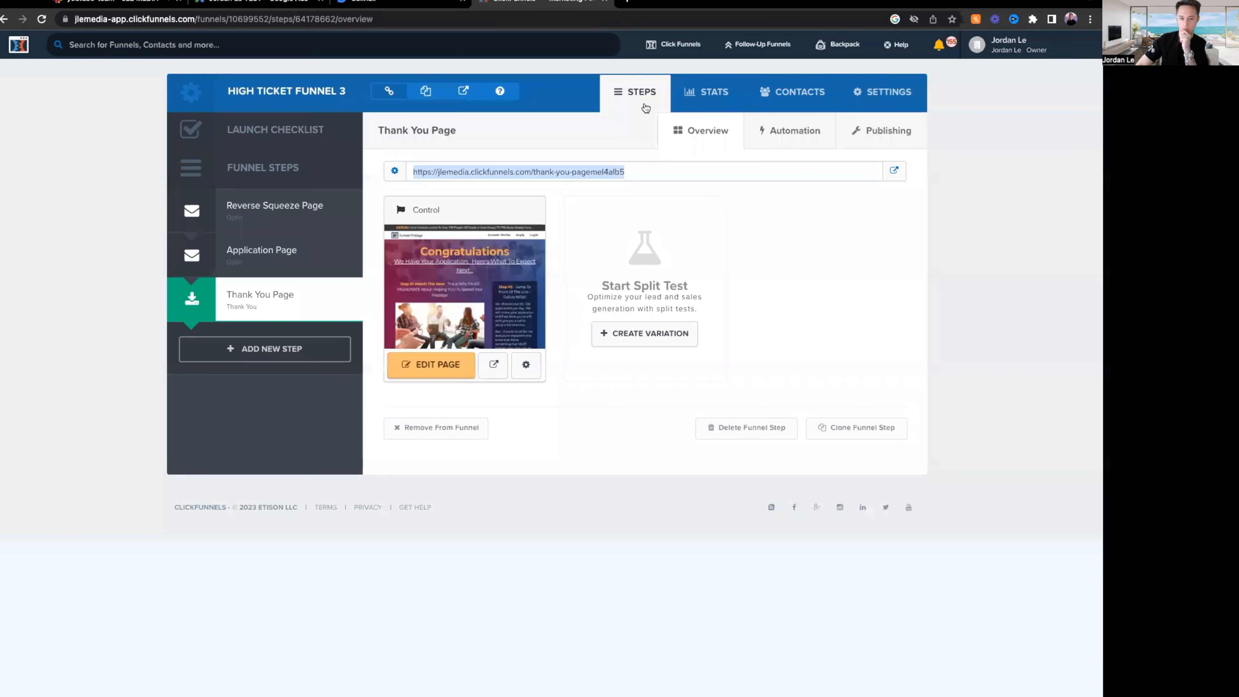
click(587, 170)
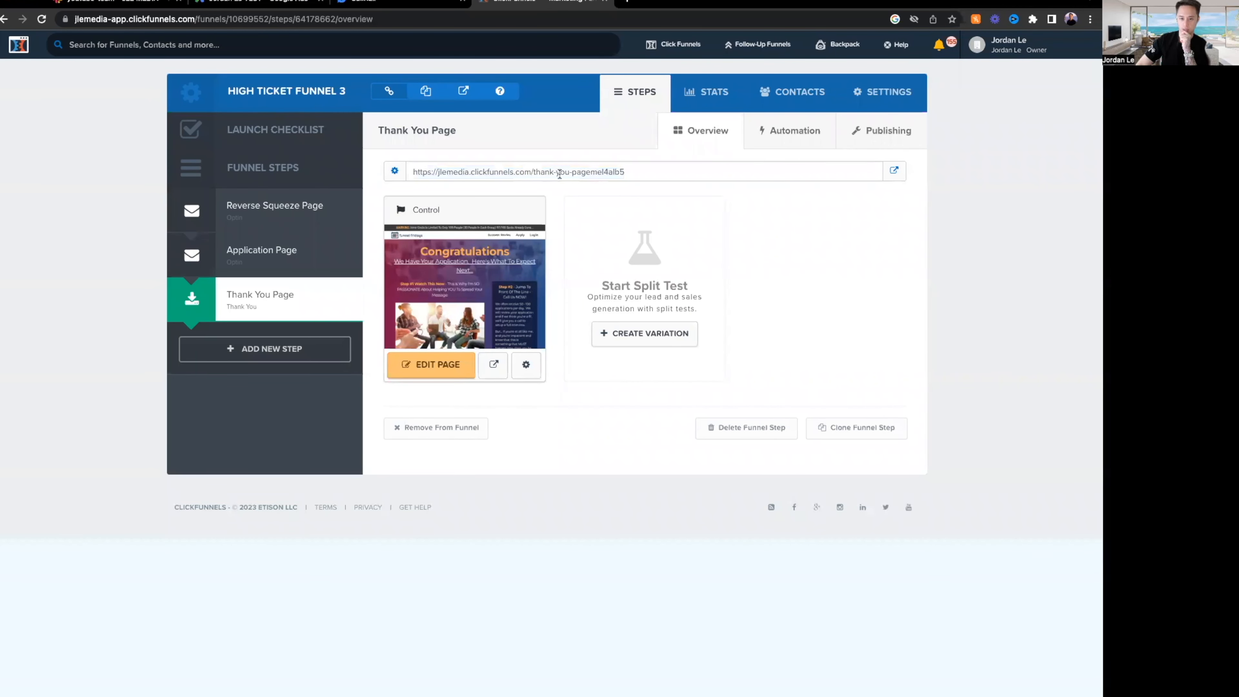
drag(569, 174, 533, 173)
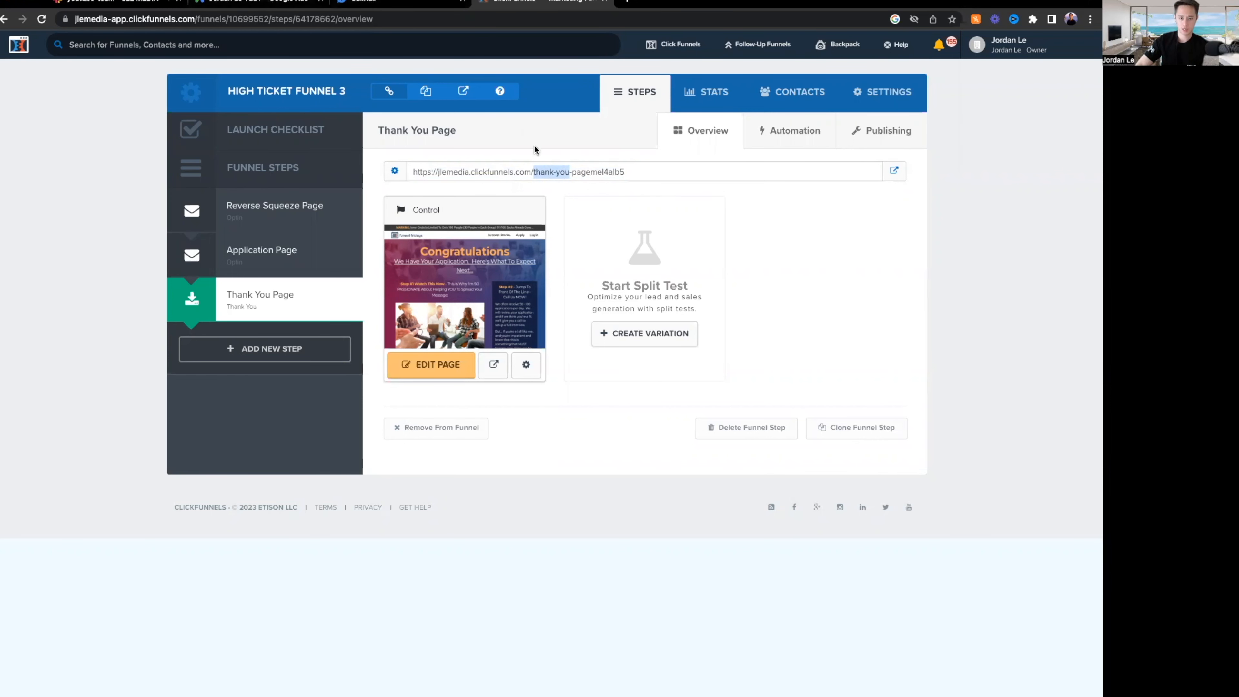
click(274, 3)
click(726, 318)
key(super+v)
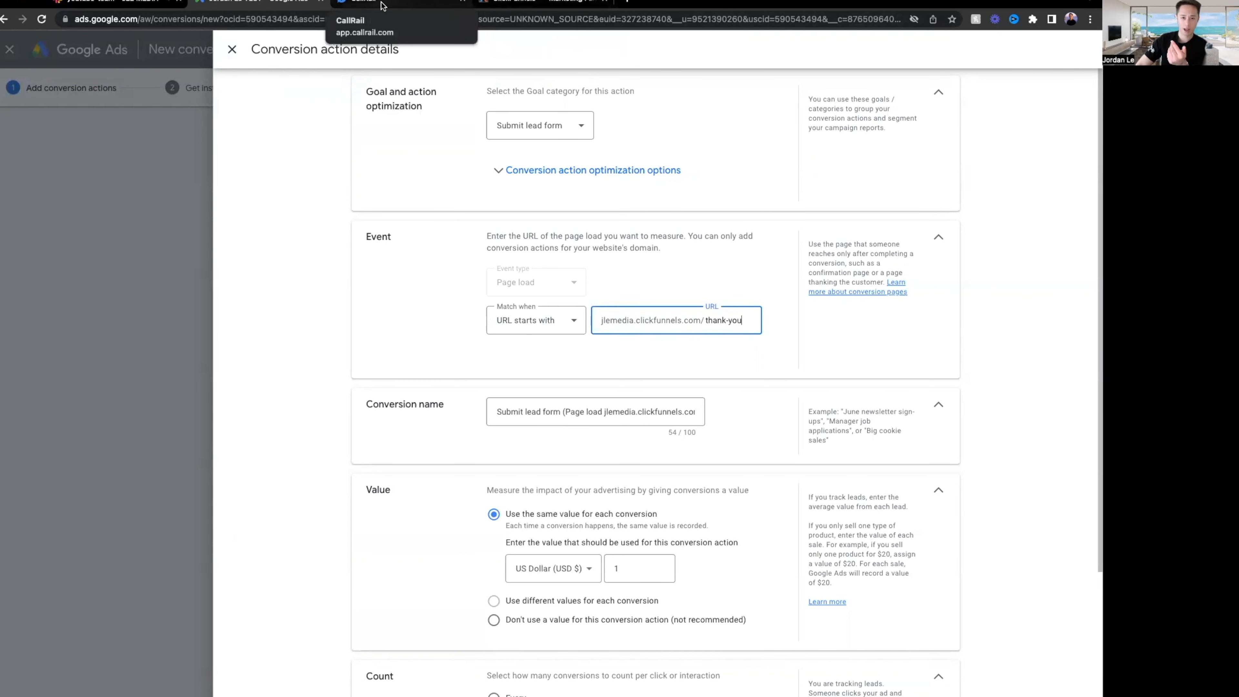
Verify the Thank You Page's full path in its page settings without changing anything.
click(517, 5)
drag(572, 172, 660, 175)
click(605, 173)
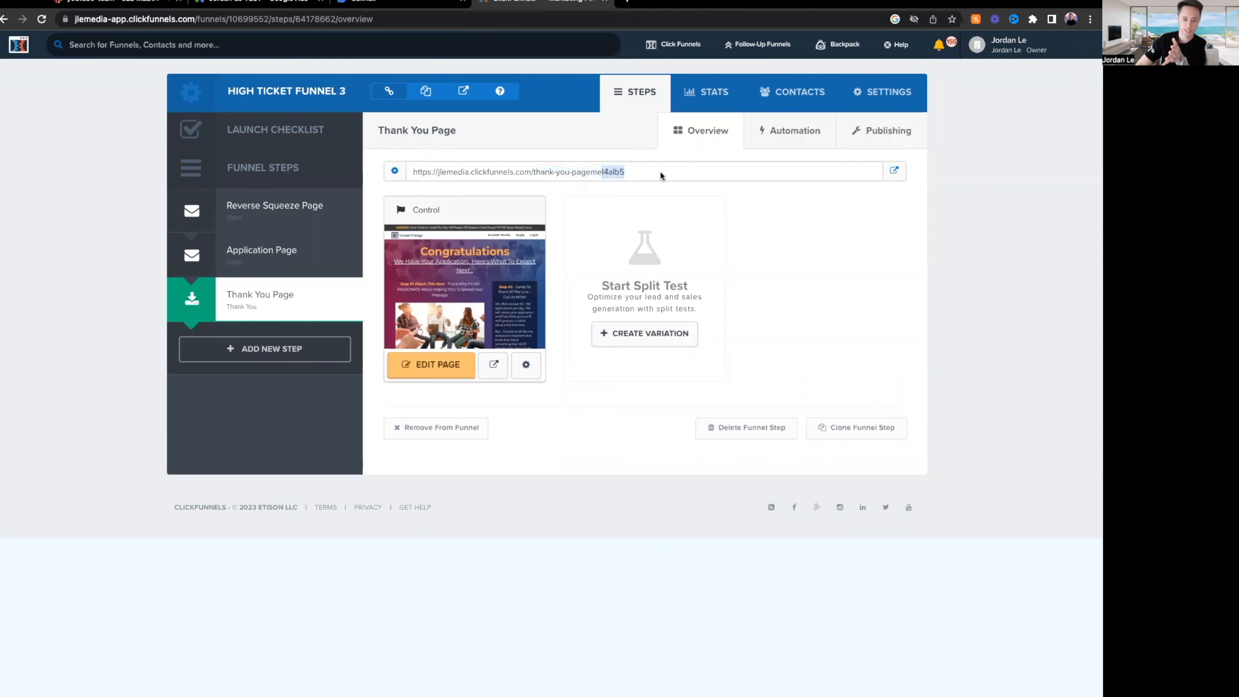
click(526, 363)
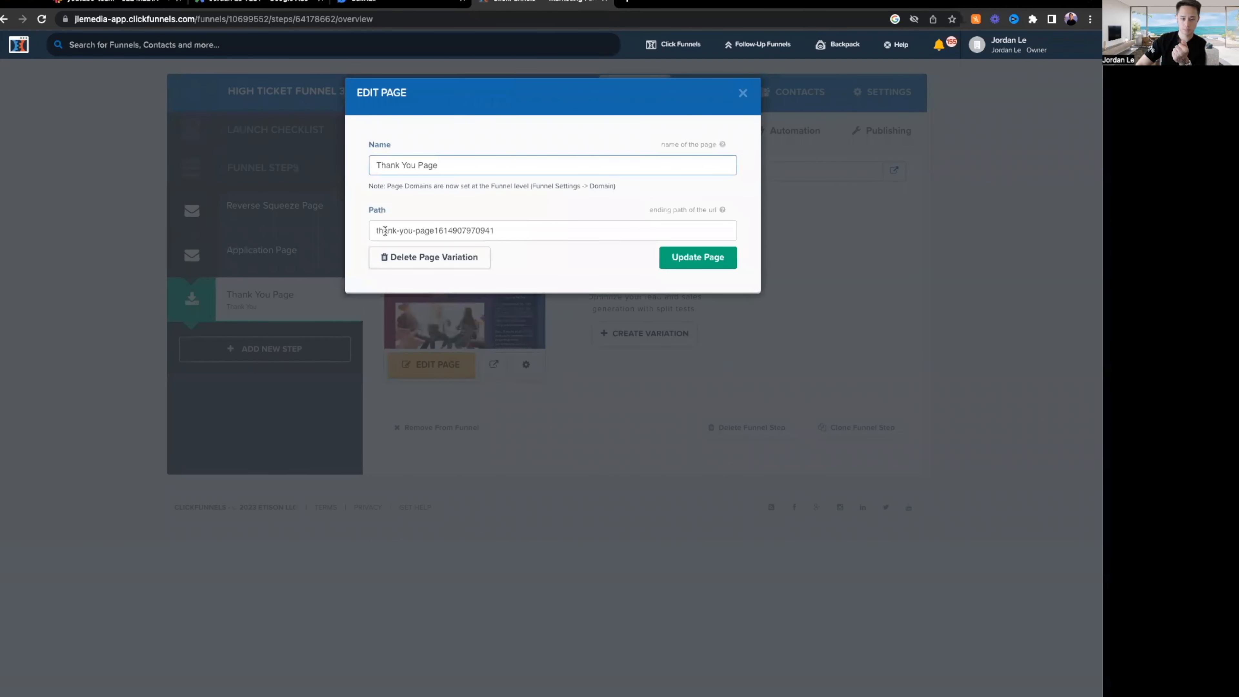
drag(378, 230, 525, 228)
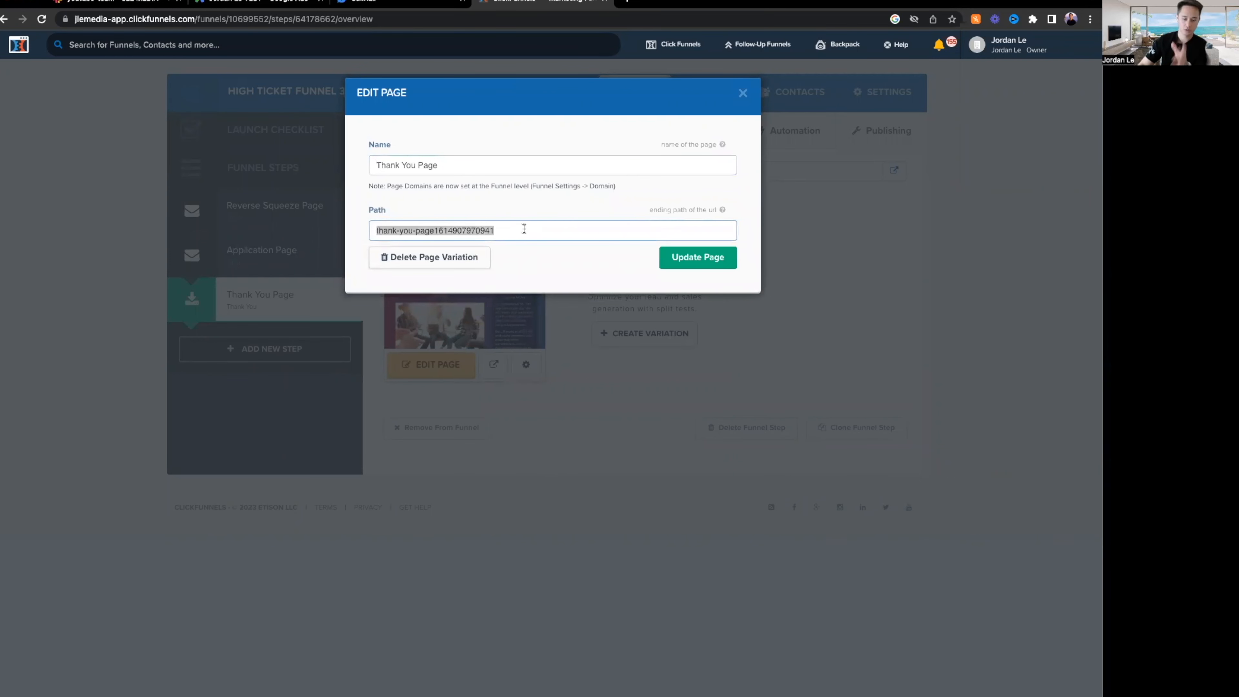
click(743, 93)
drag(569, 172, 531, 174)
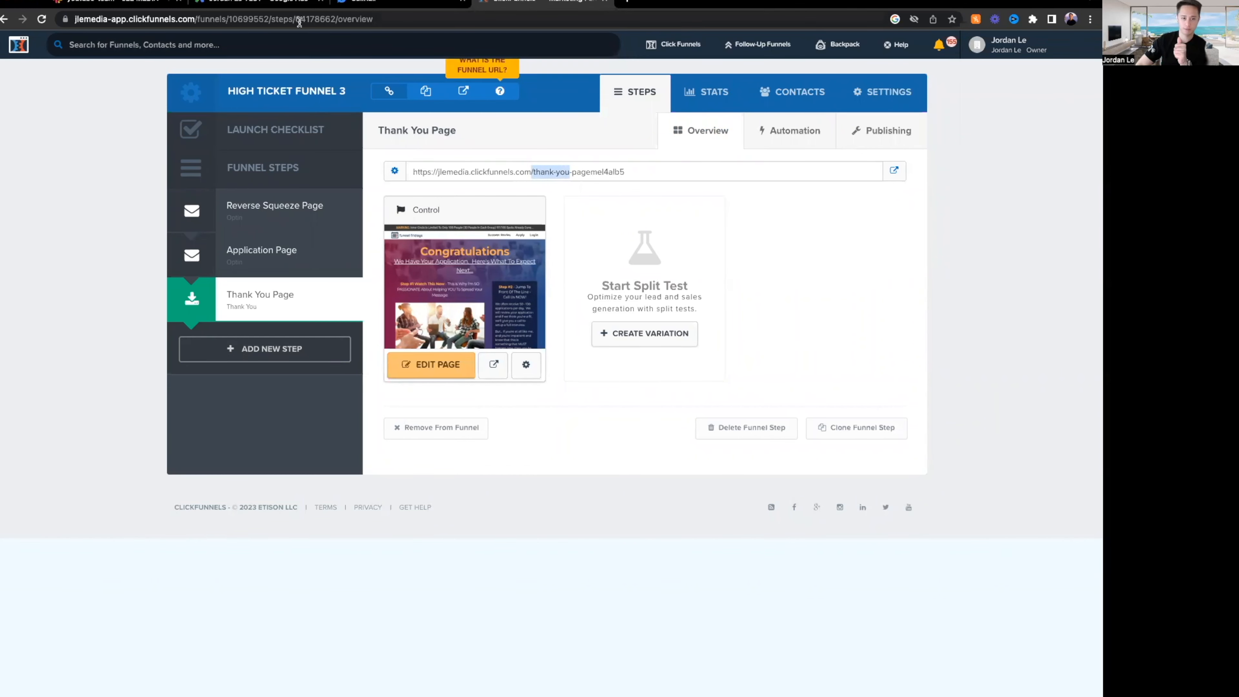
click(291, 3)
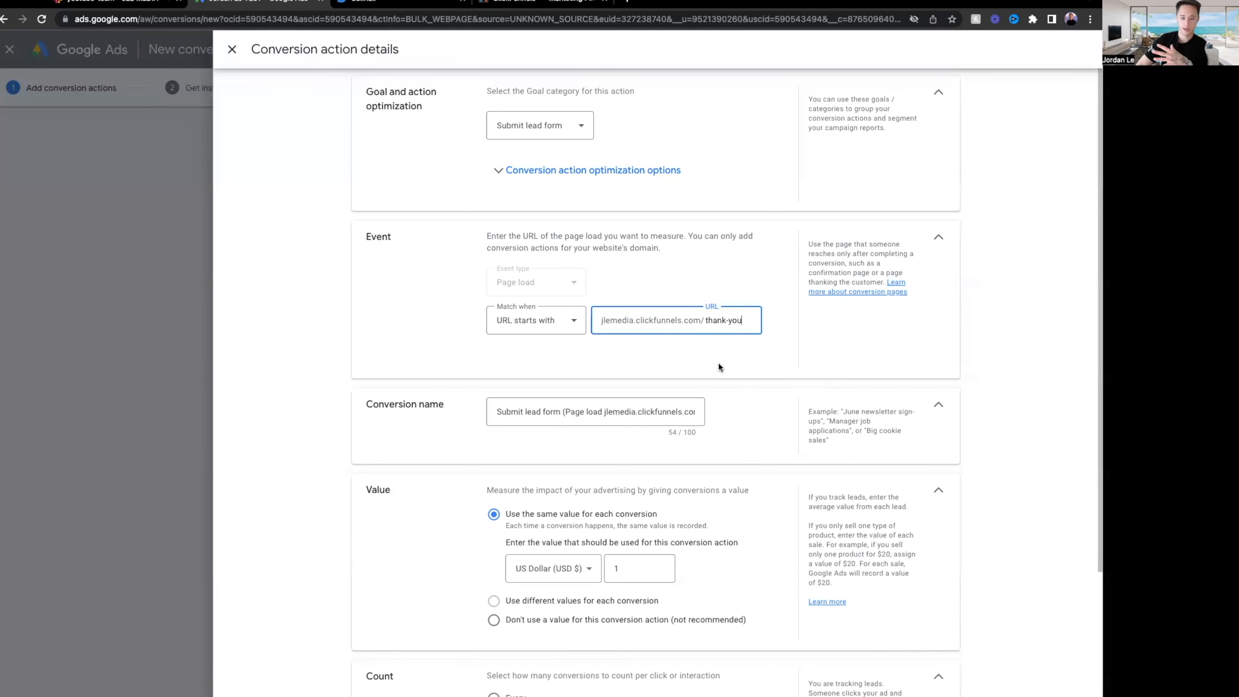
Reveal the primary versus secondary goal choices, keeping the conversion as a primary action.
click(498, 170)
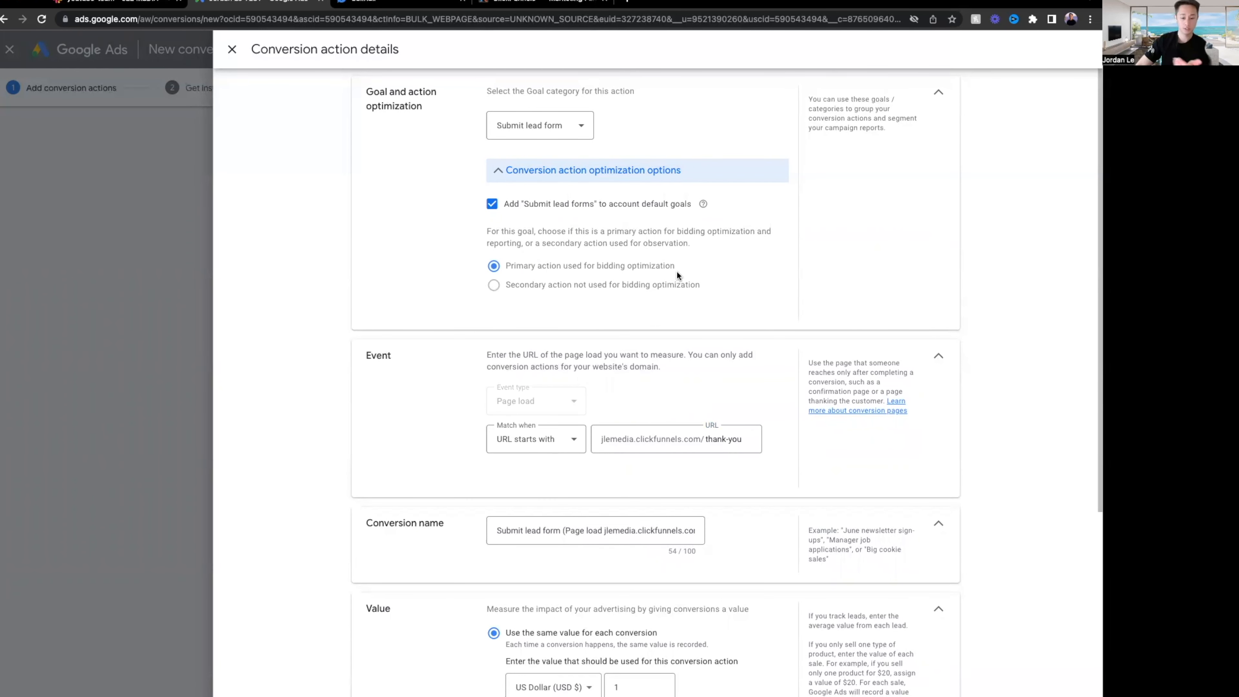
scroll(692, 273, down, 2)
scroll(692, 276, down, 1)
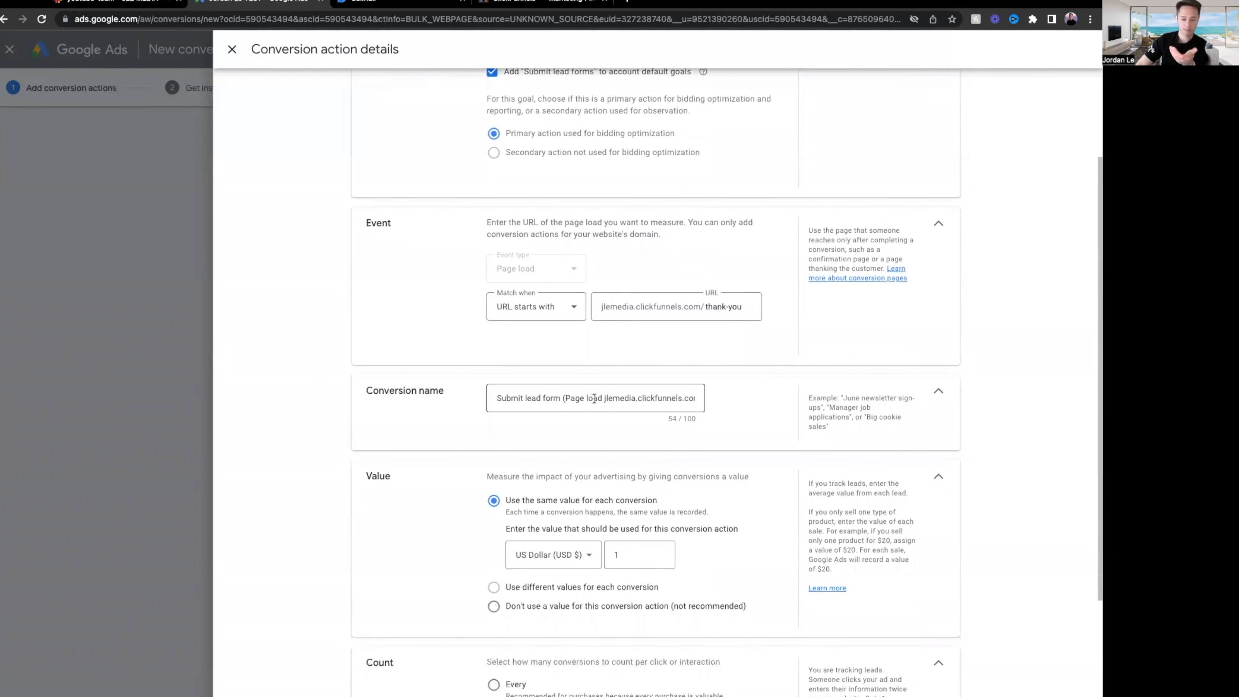
Rename the conversion to 'Submit Lead Forms'.
click(561, 398)
key(ctrl+a)
text(Submit Lead Forms)
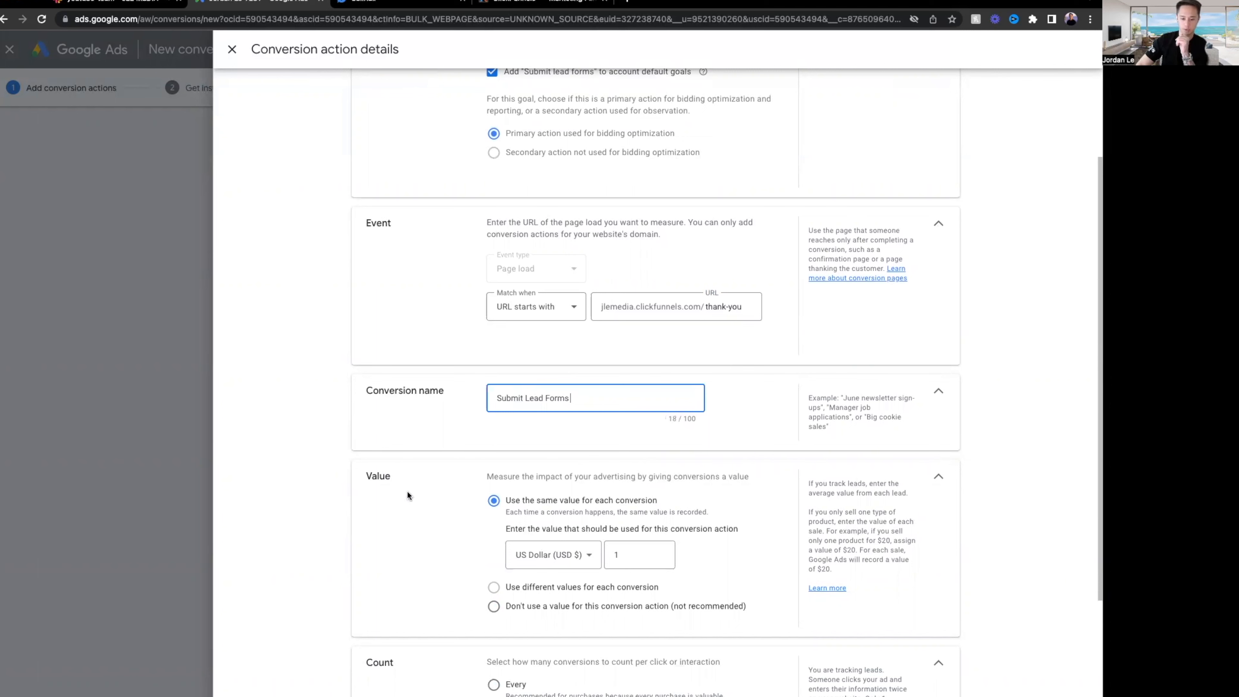
Try a same-value setting of 20, then settle on not using a conversion value.
click(557, 613)
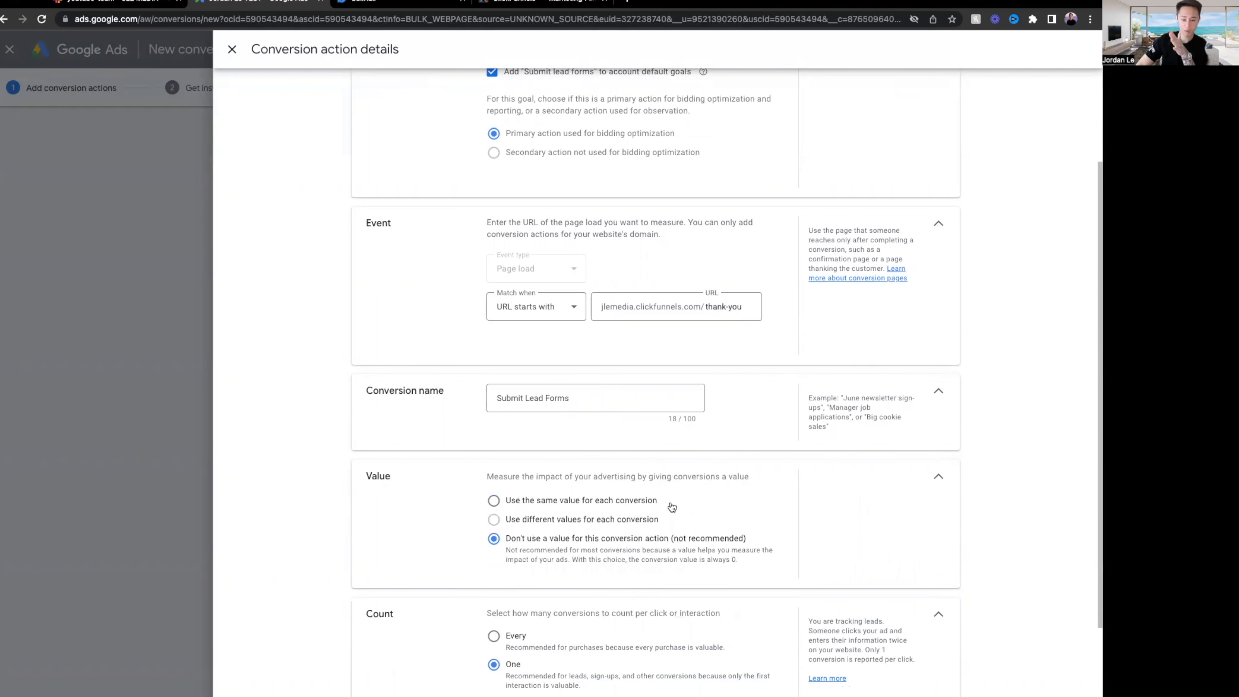
click(601, 503)
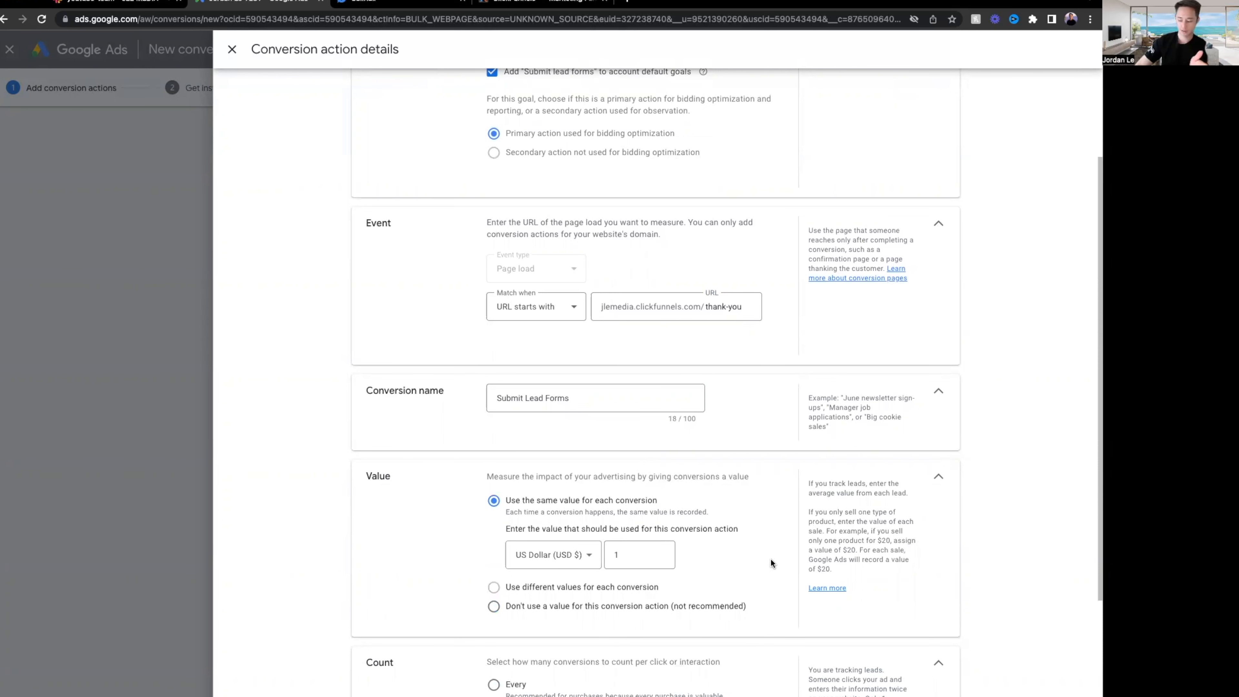
double_click(633, 556)
text(20)
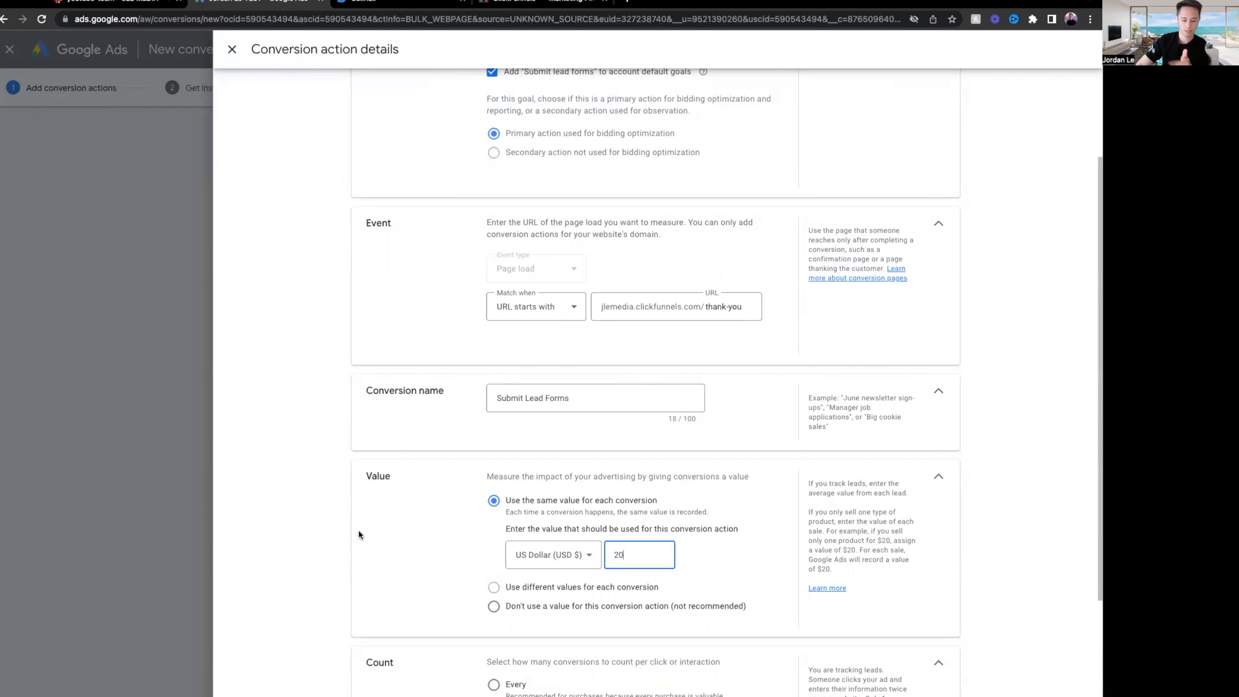
click(555, 607)
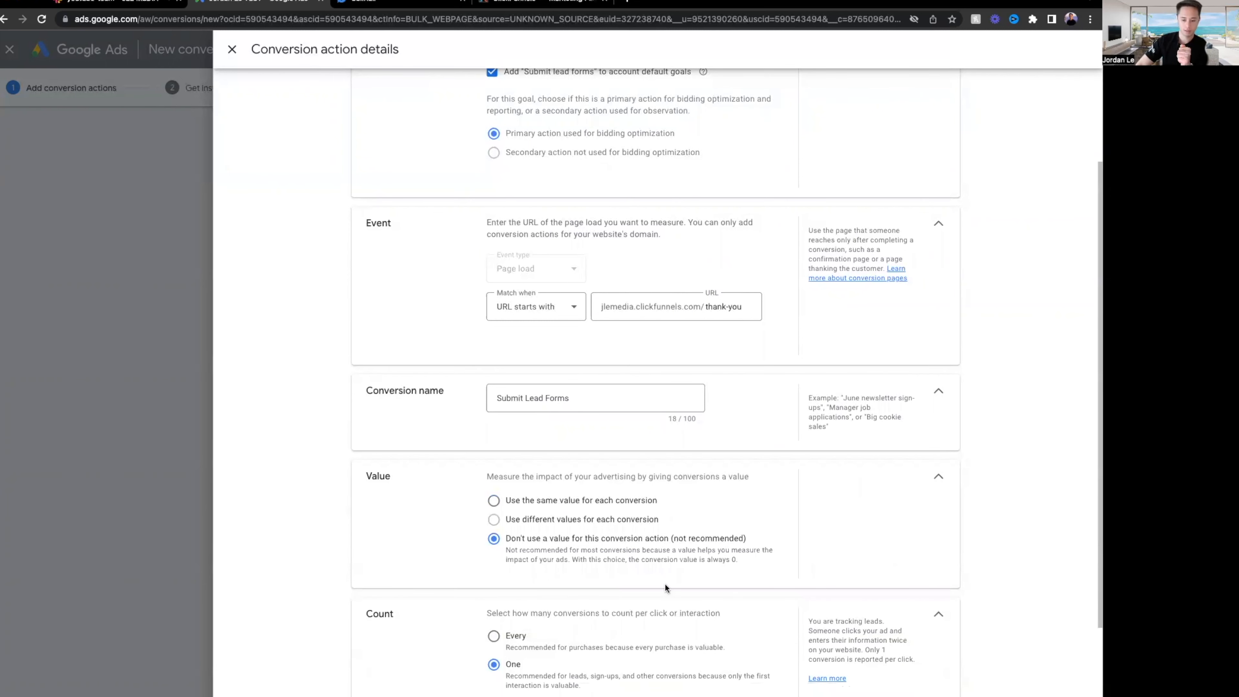
Expand Attribution, try the Last click model, then revert to Data-driven.
scroll(429, 583, down, 2)
double_click(375, 512)
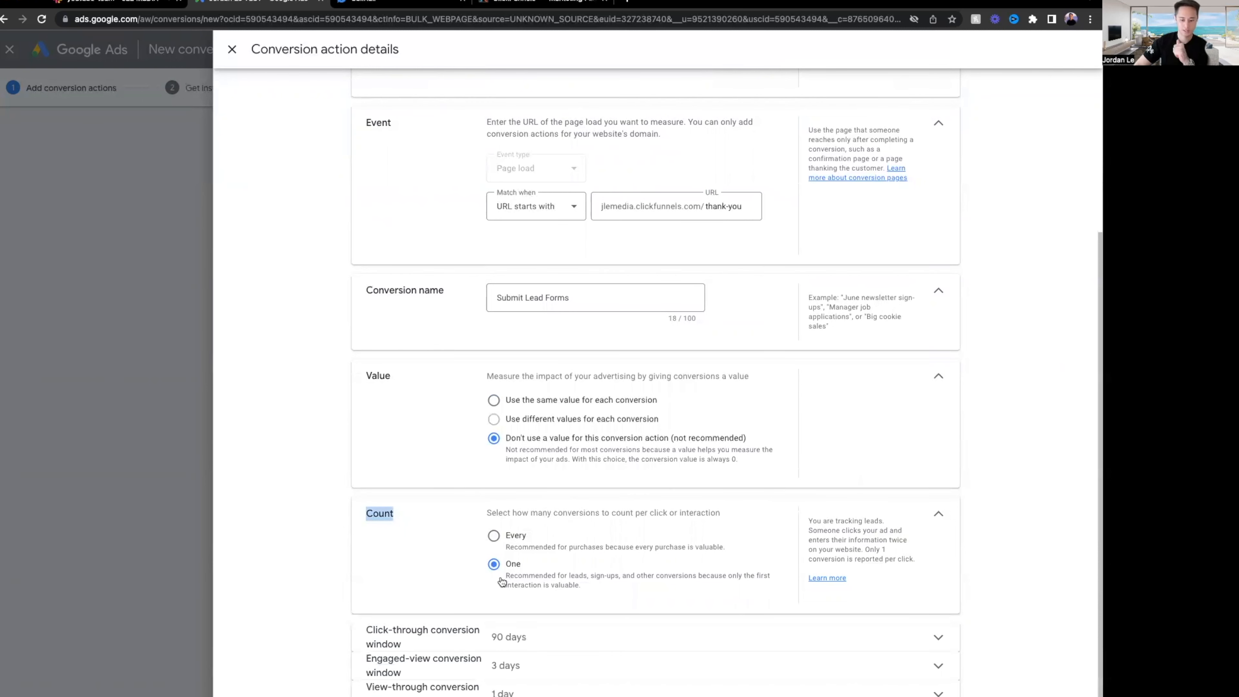
scroll(597, 569, down, 1)
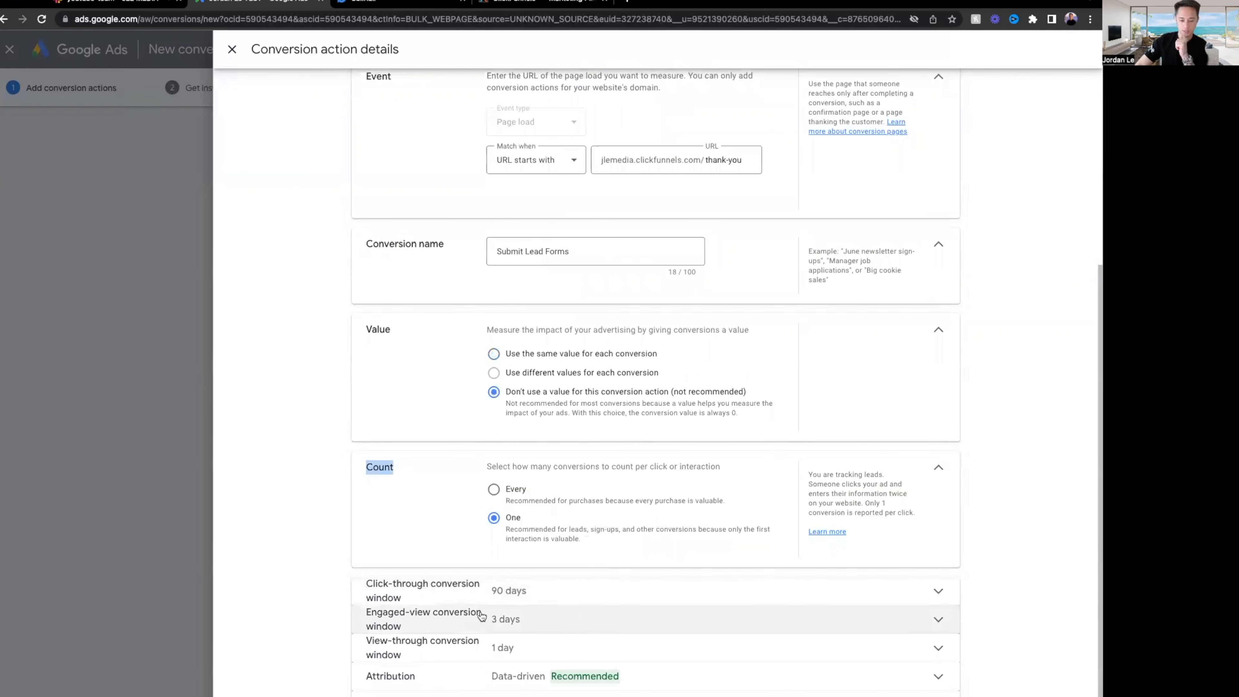
click(464, 688)
scroll(633, 654, down, 1)
click(631, 647)
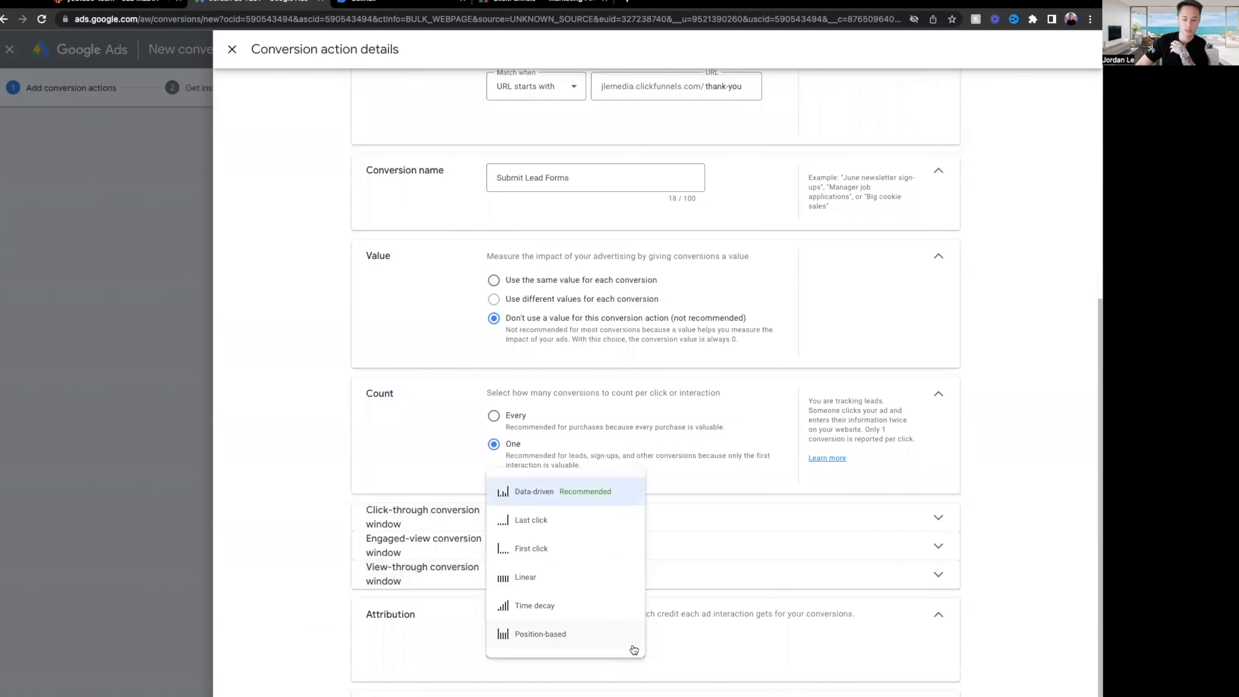
click(583, 525)
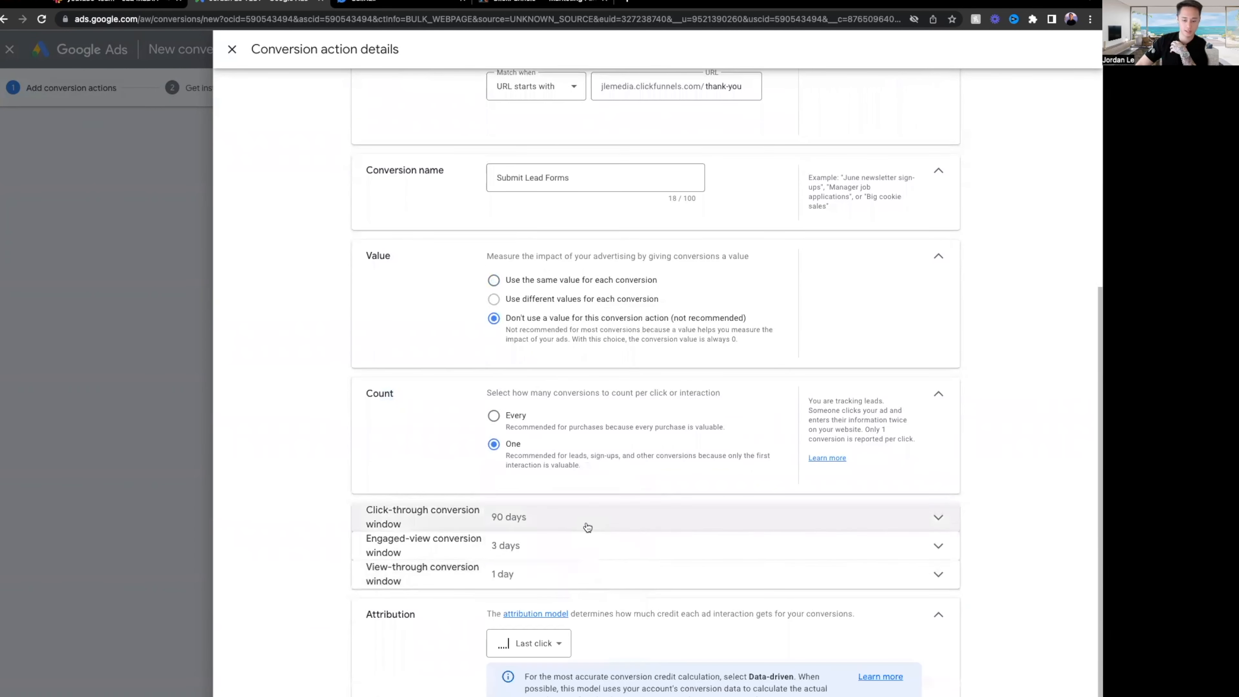
click(556, 646)
click(589, 490)
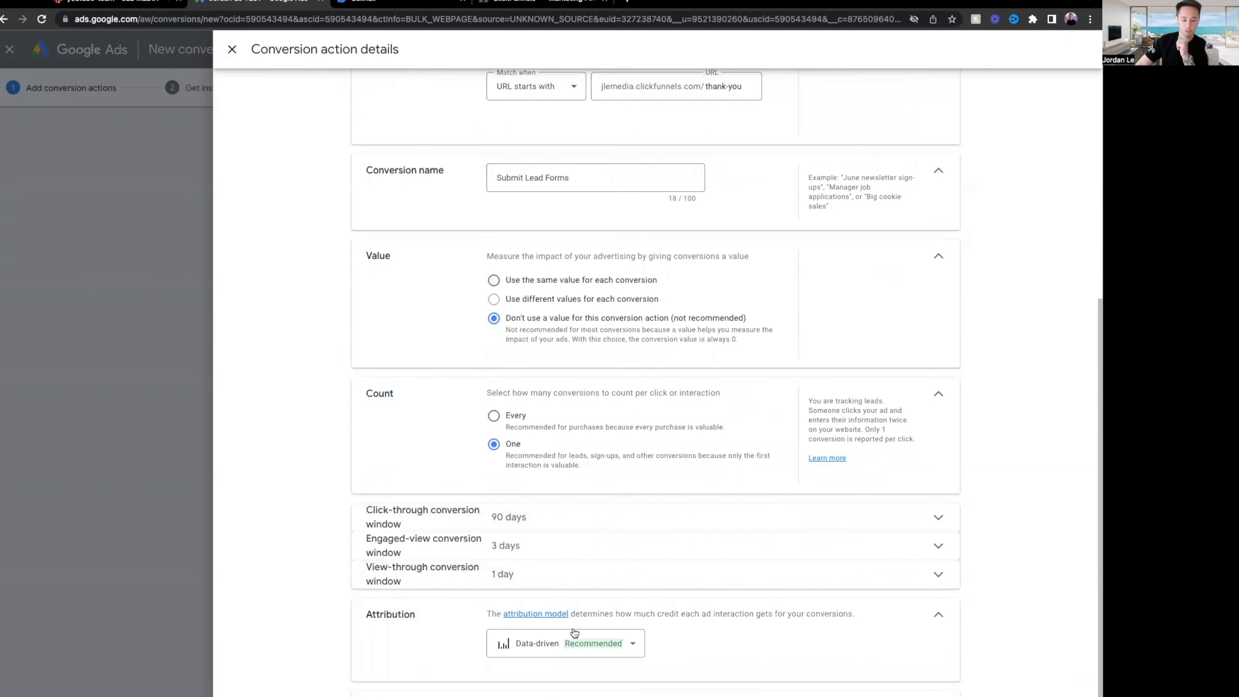
Switch the attribution model from Data-driven to Last click and keep it.
click(536, 652)
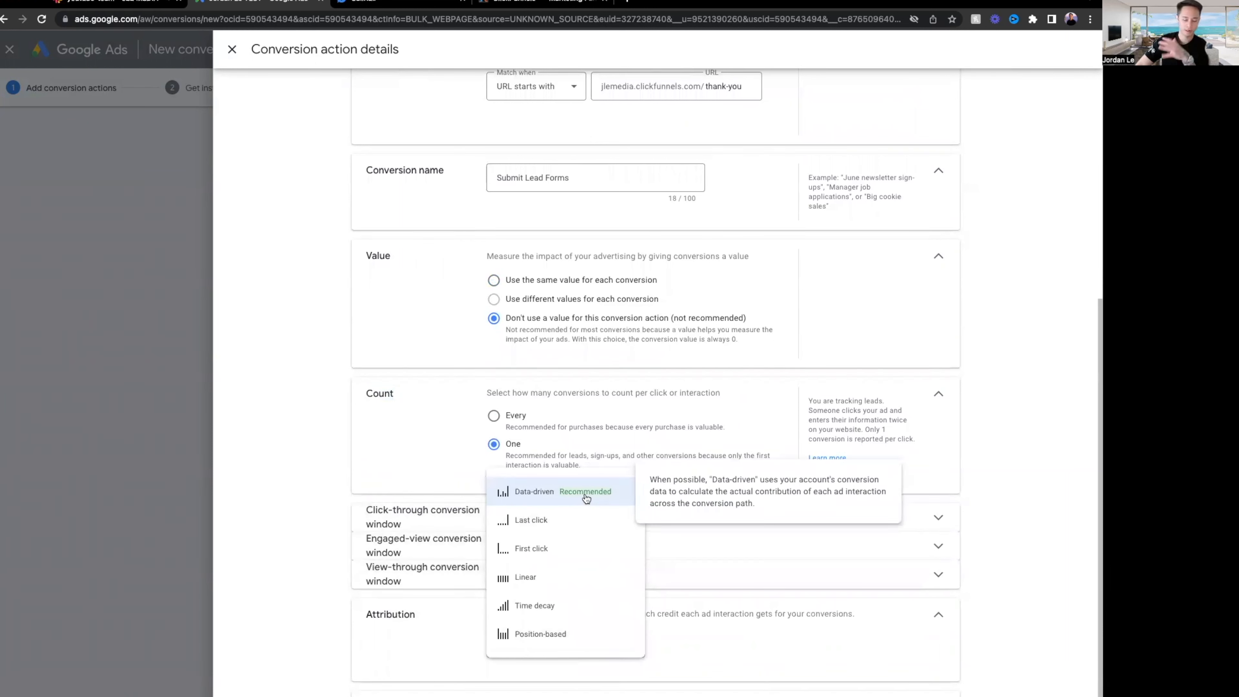
click(559, 523)
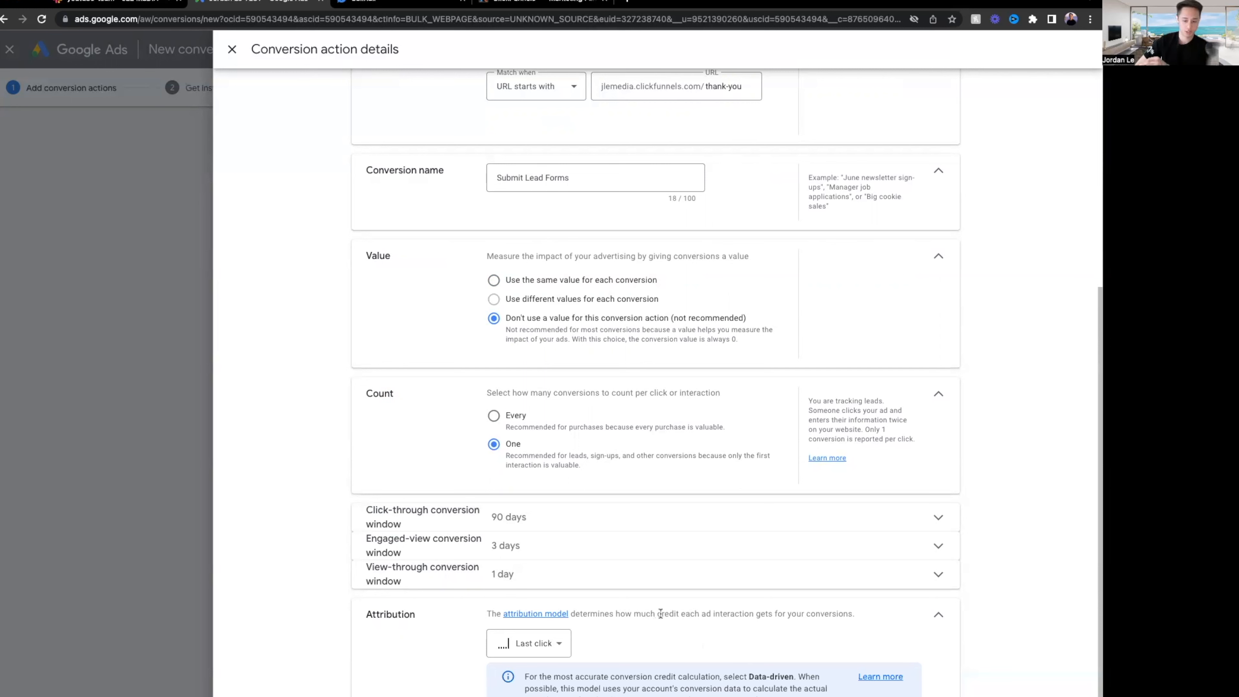
click(535, 644)
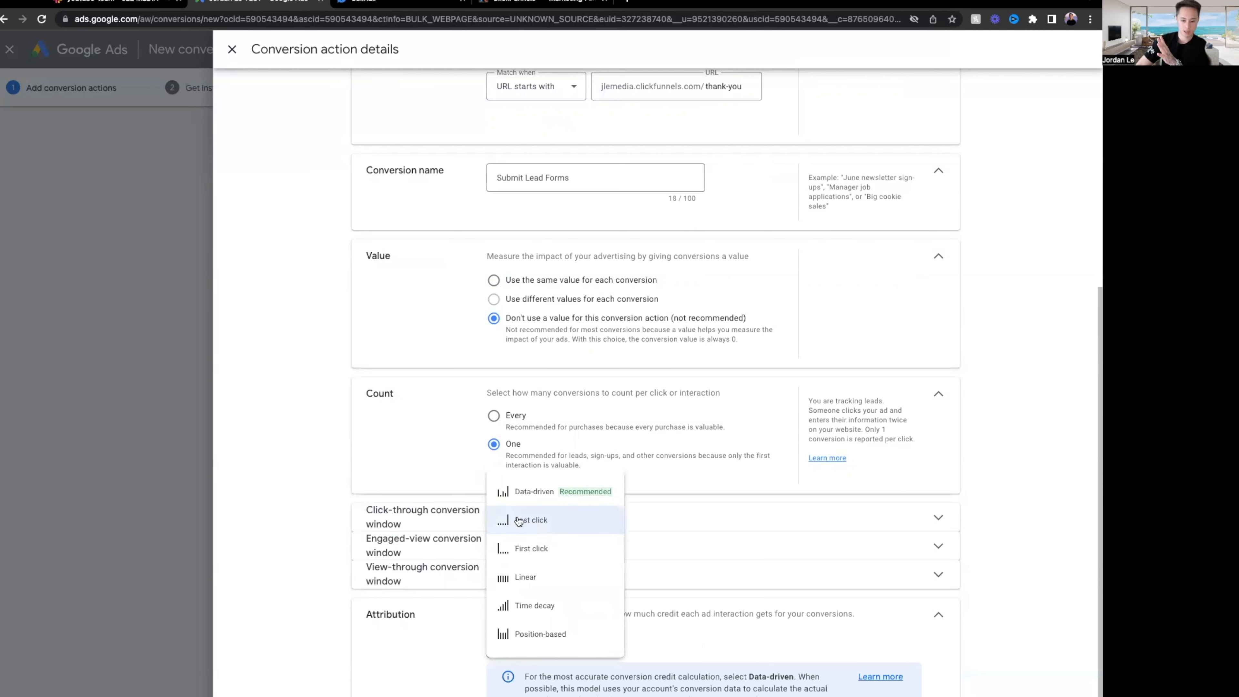
click(1026, 581)
click(545, 645)
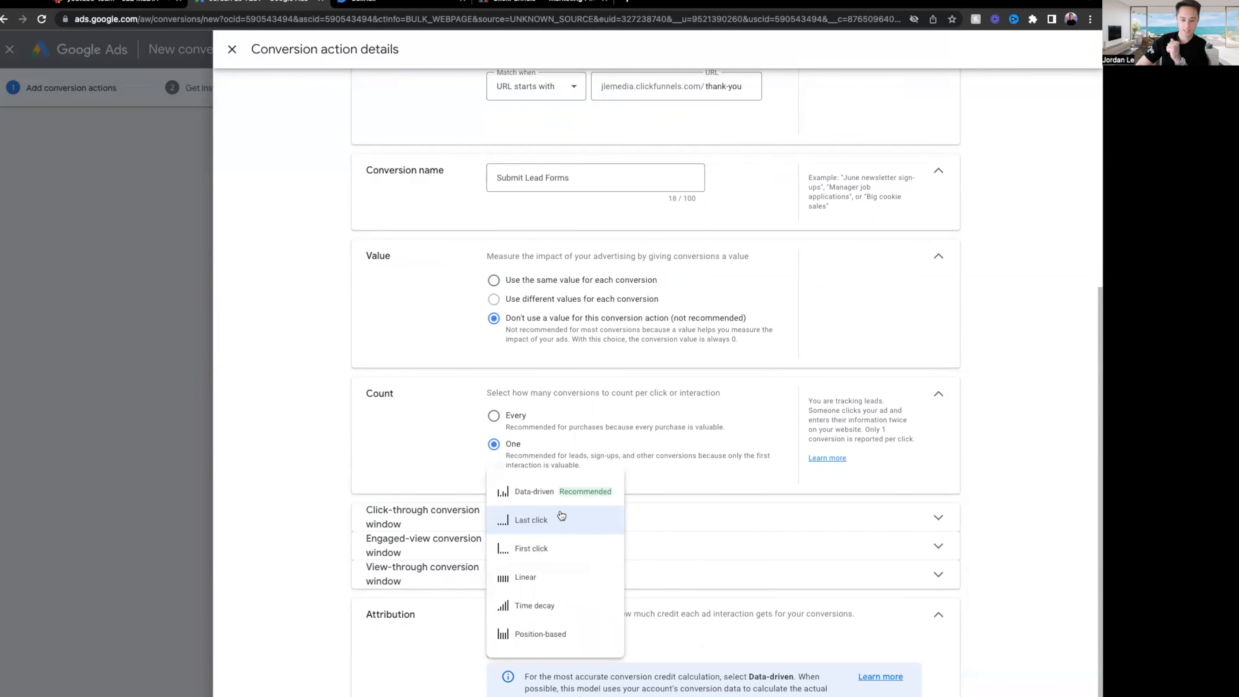
click(1003, 516)
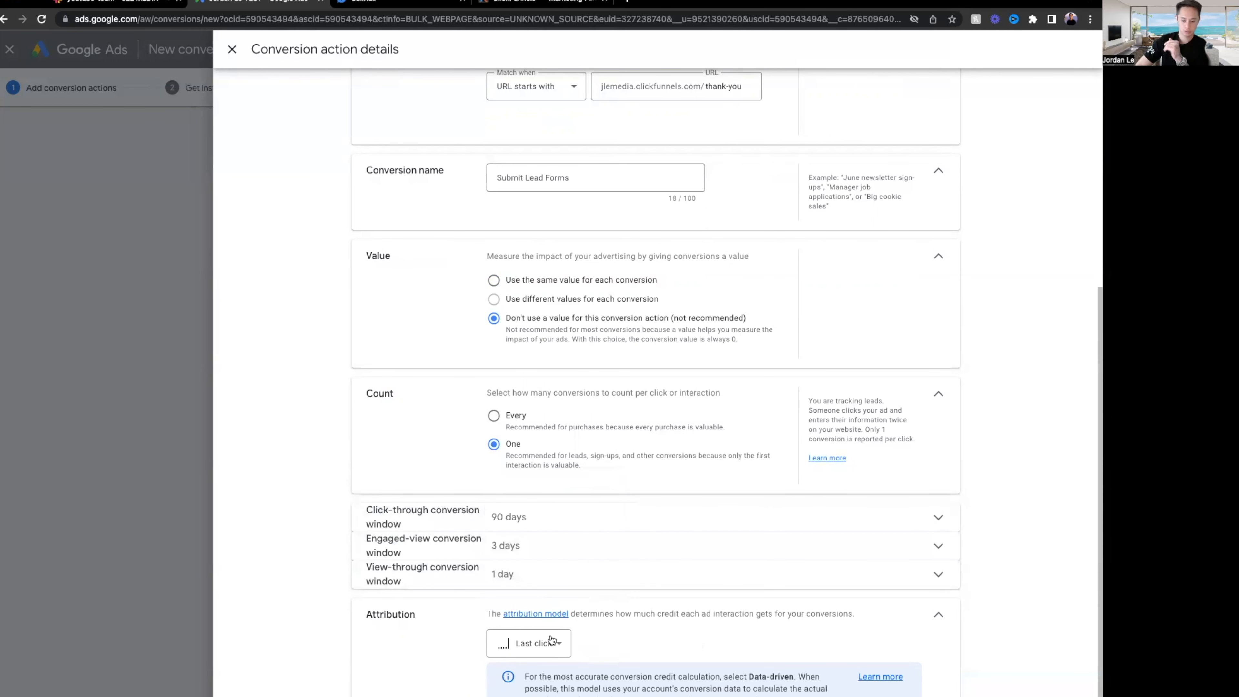
scroll(549, 641, down, 1)
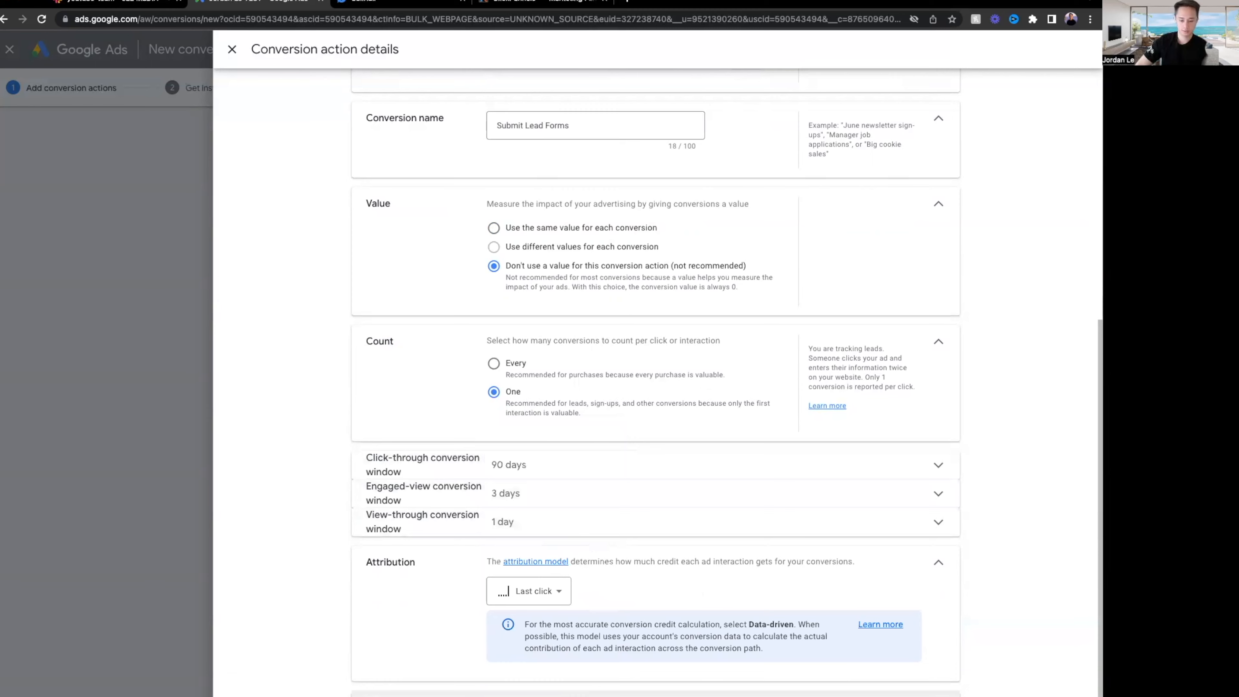
scroll(609, 683, down, 2)
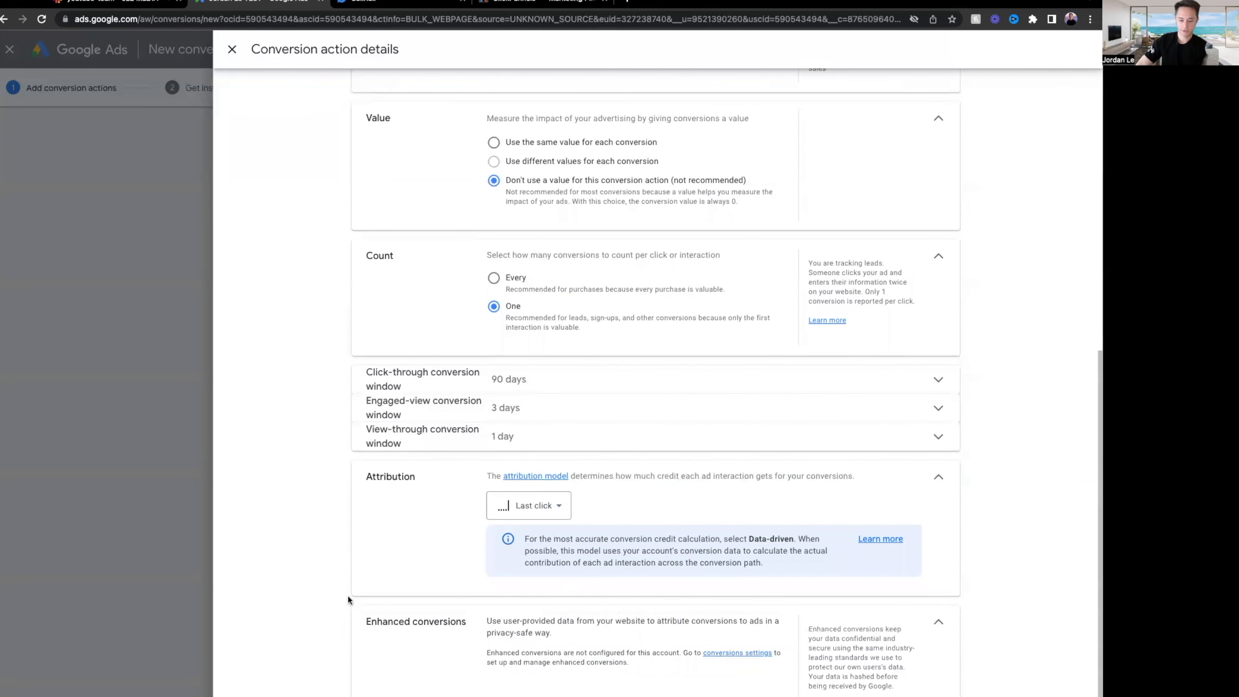
Finish the Submit lead form conversion, then briefly reopen and close its settings to review them.
click(390, 695)
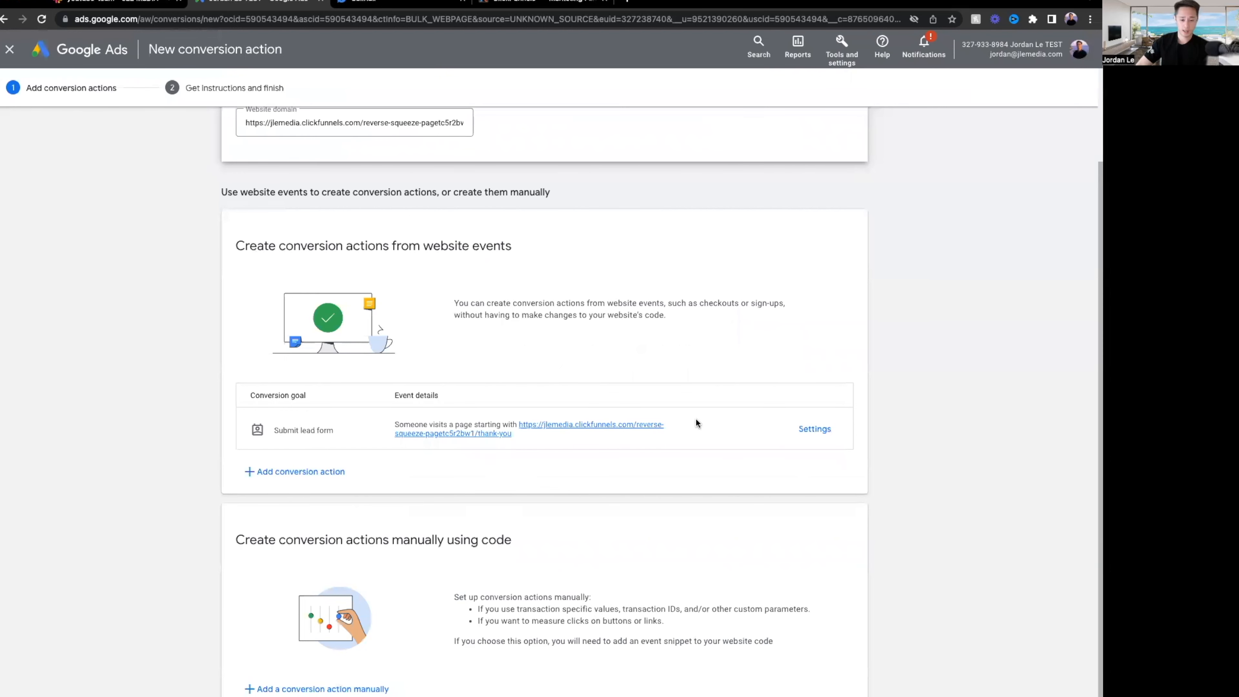
scroll(560, 425, up, 1)
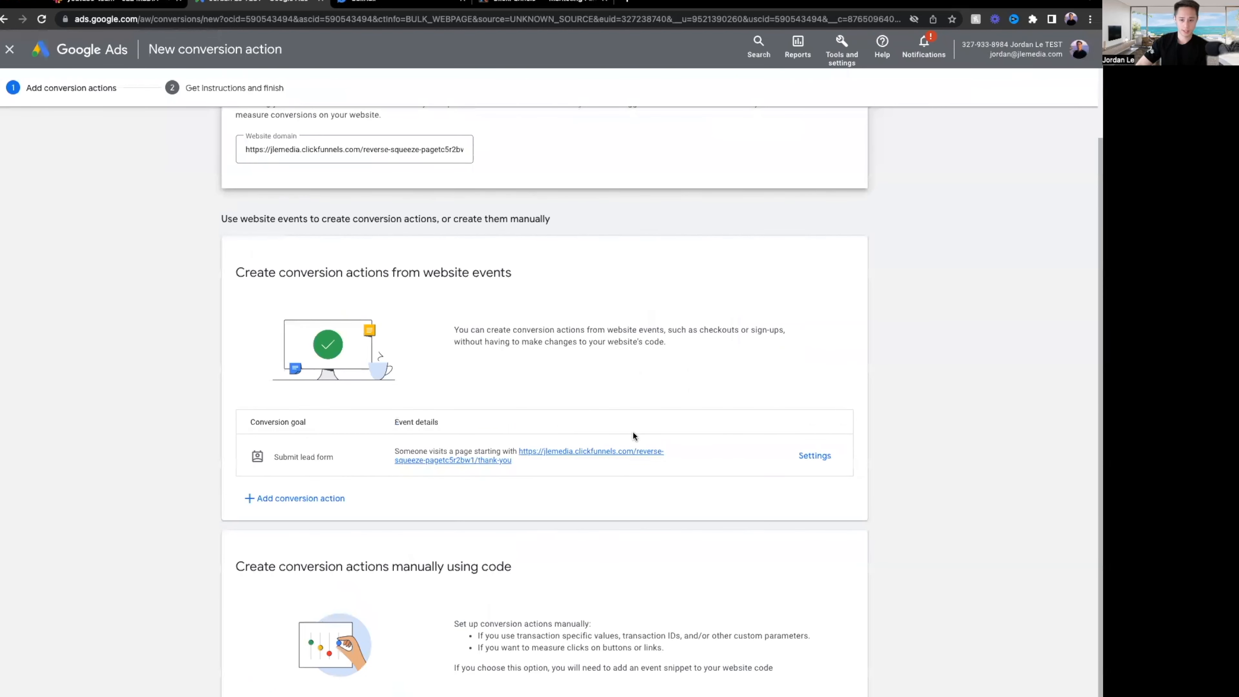
click(802, 458)
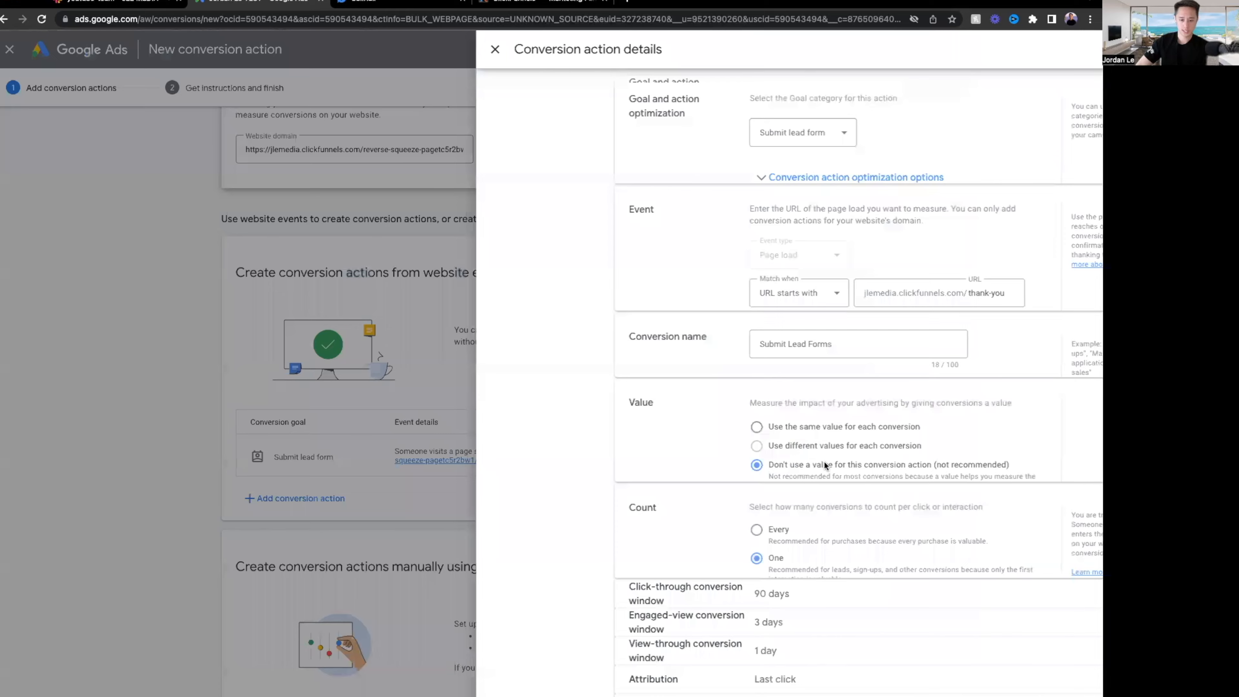
scroll(677, 357, down, 1)
scroll(645, 320, down, 4)
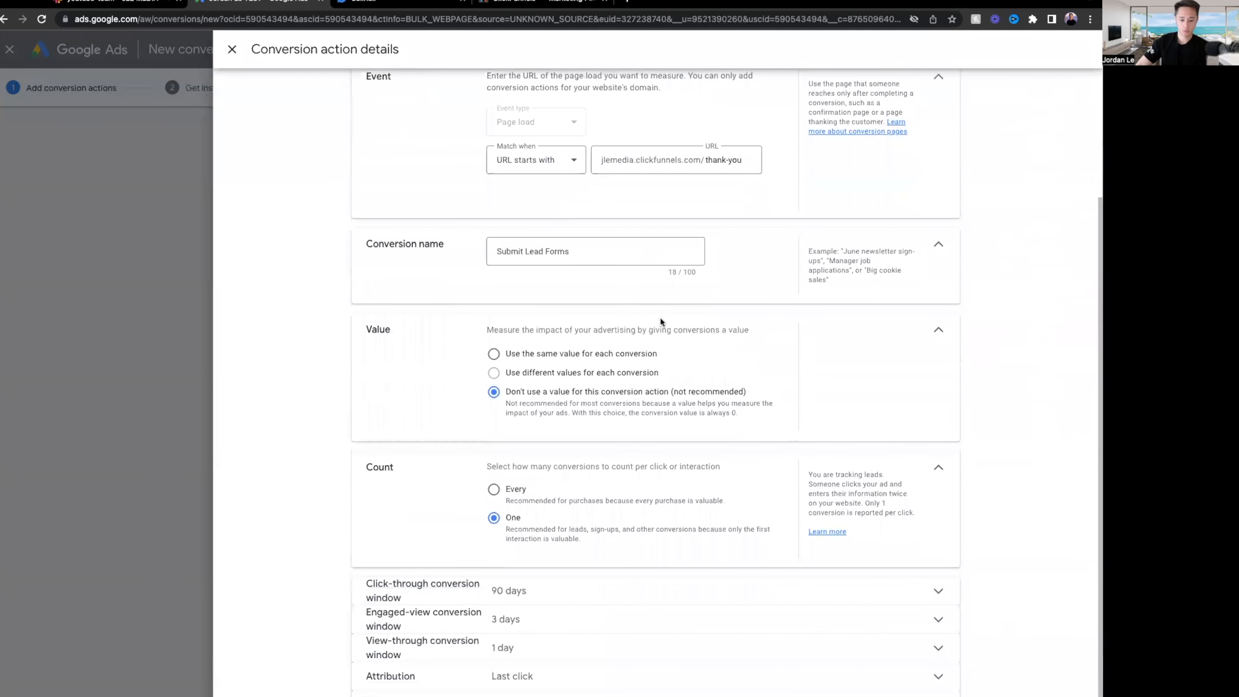
scroll(659, 318, up, 5)
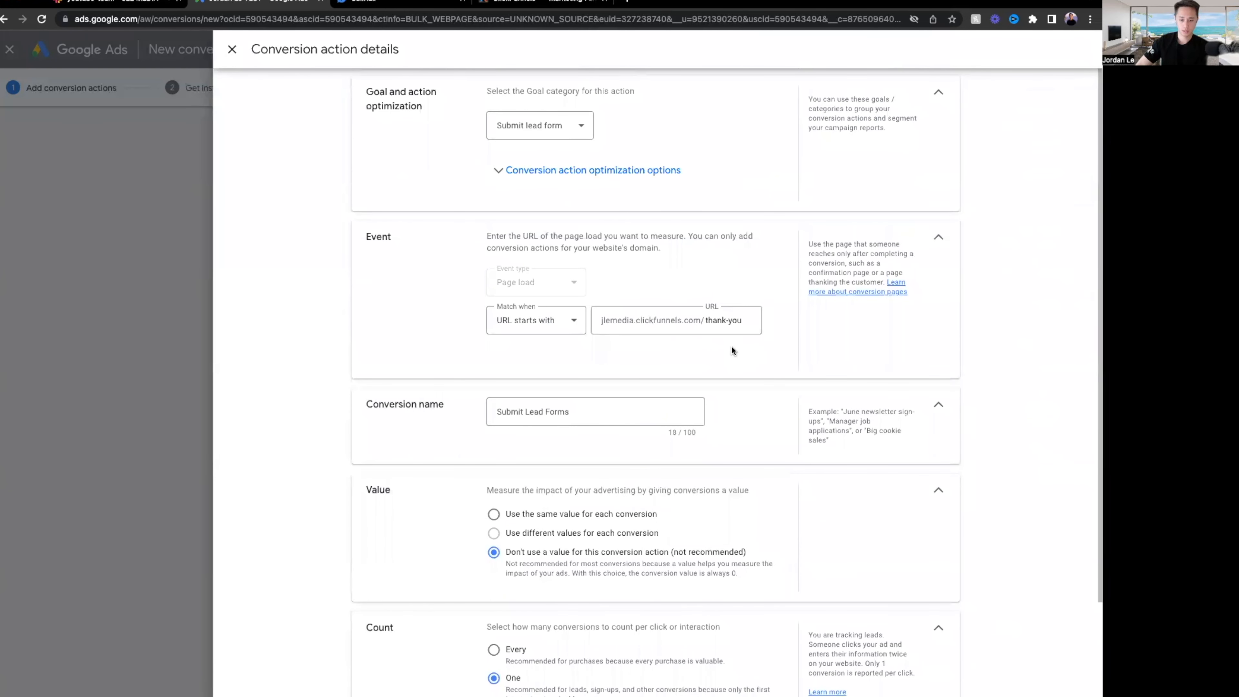
click(266, 695)
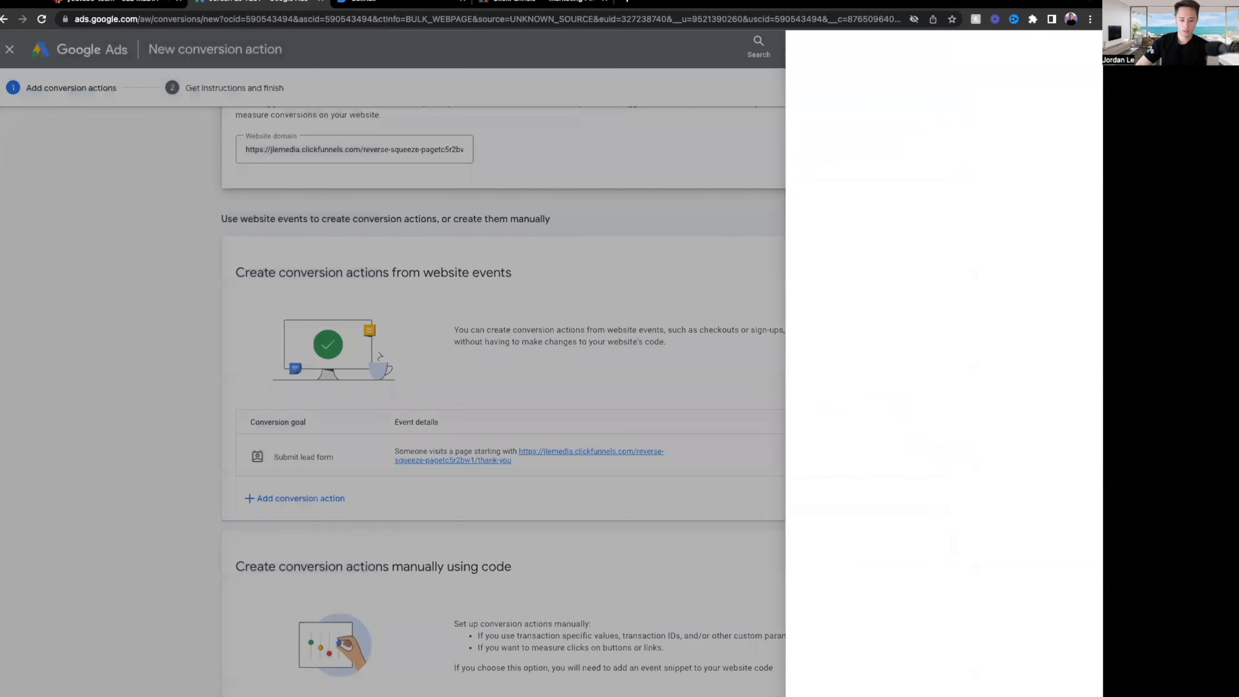
scroll(510, 570, down, 1)
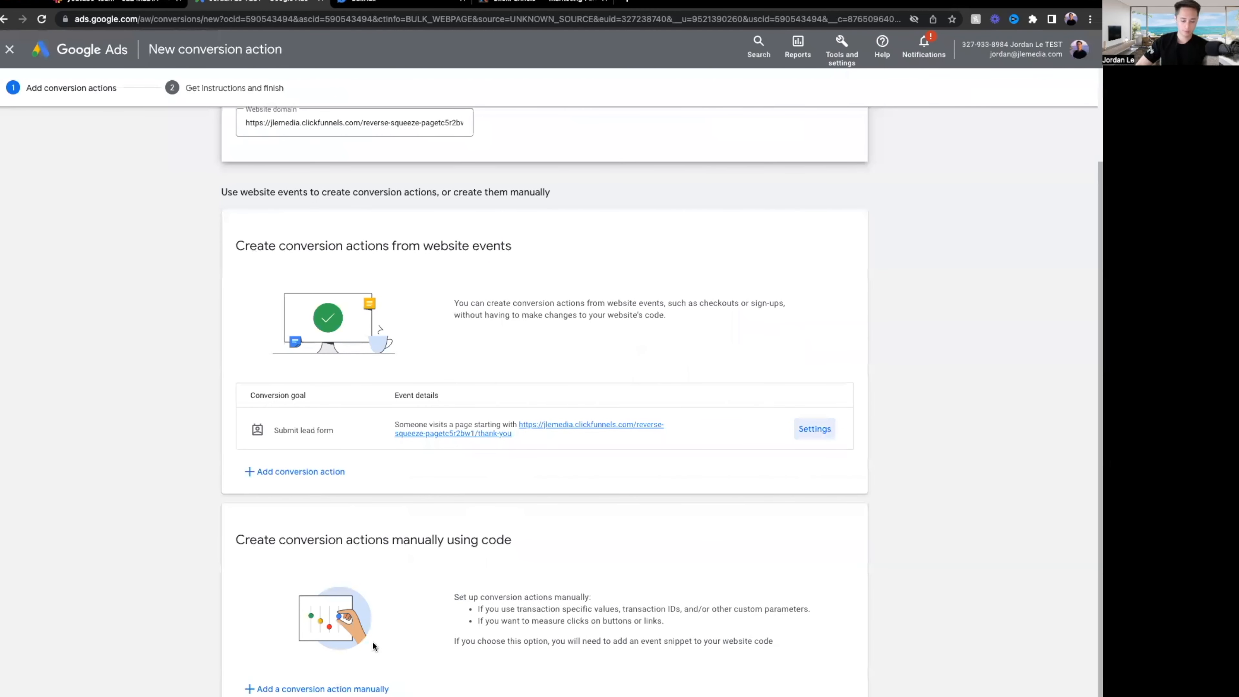
Start a code-based conversion named 'Lead Form Submisson' with the Submit lead form goal.
click(339, 689)
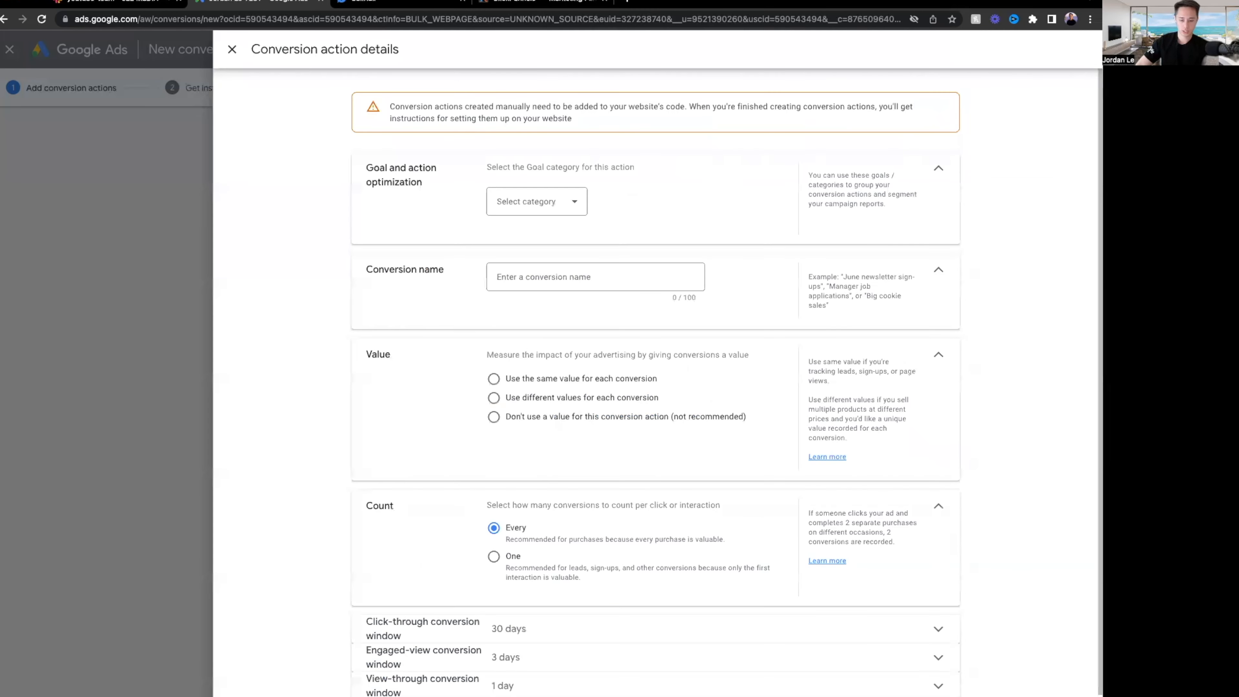
click(545, 278)
text(Lead Form Submm)
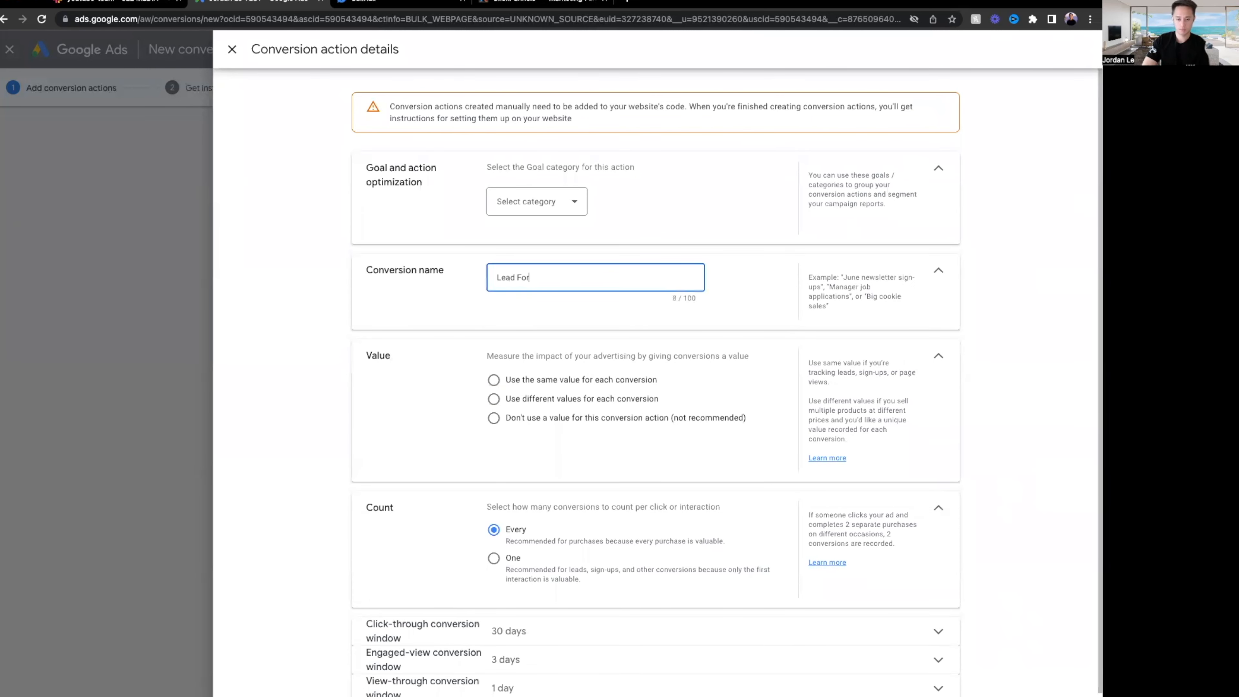
text(isson)
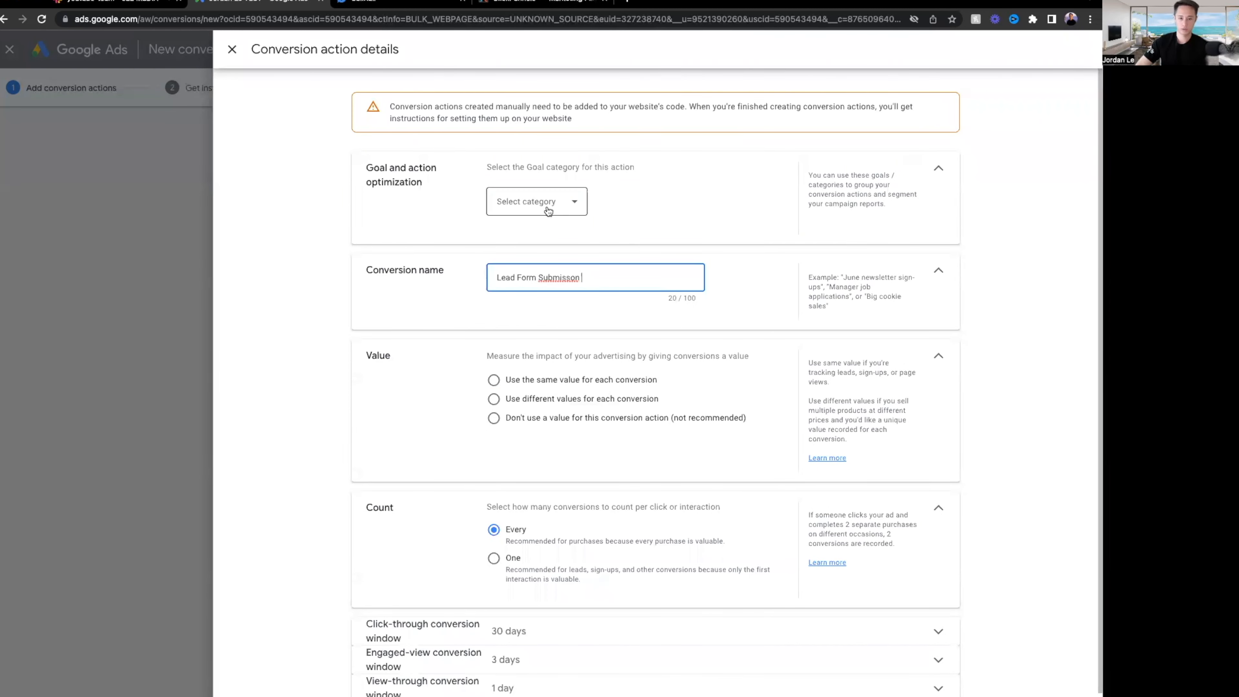
click(548, 210)
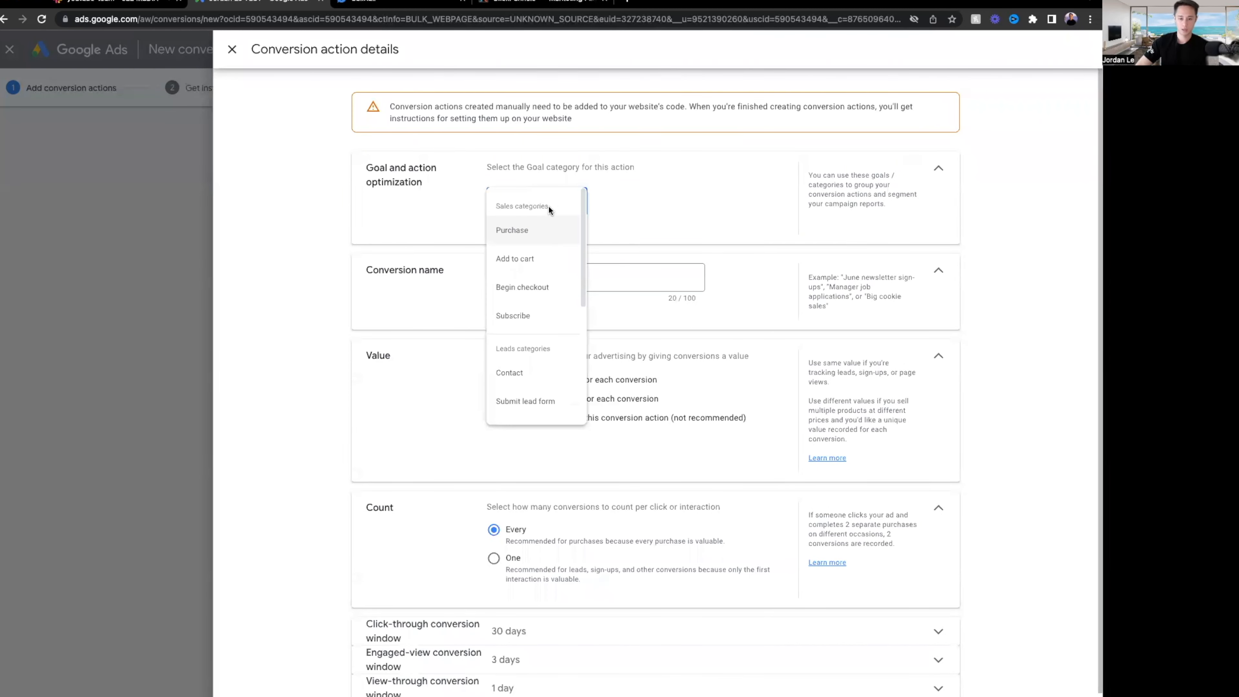
click(534, 401)
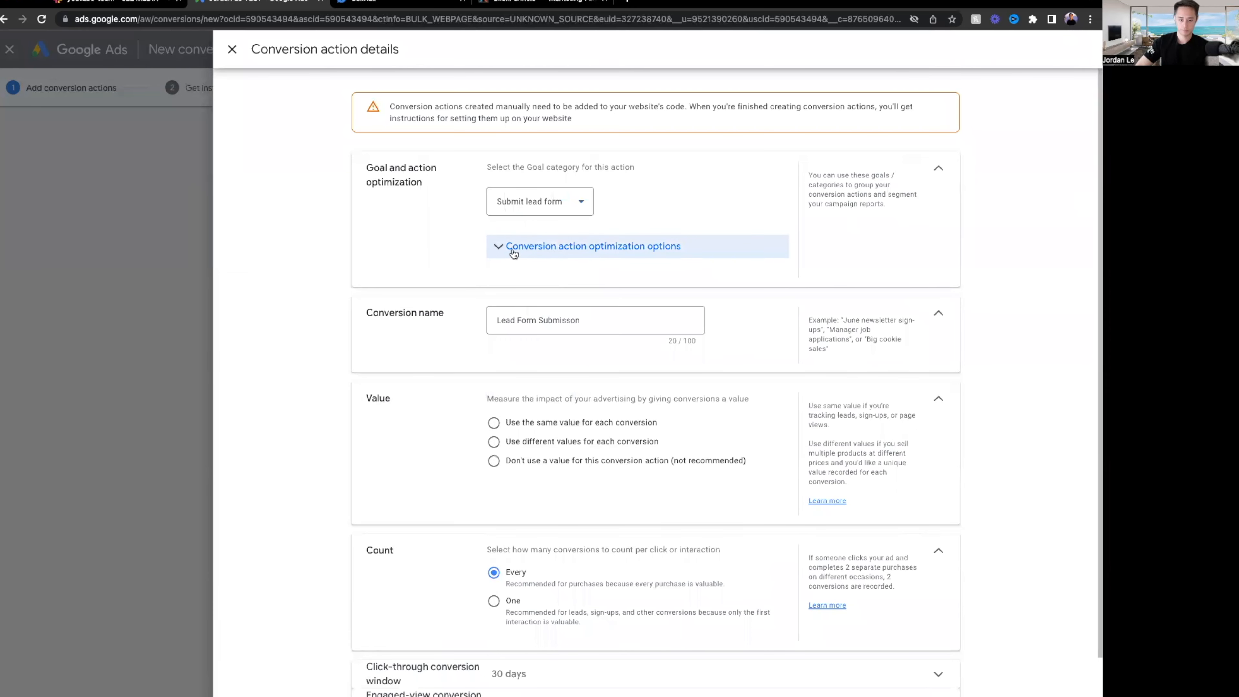
Give it no value, count One per interaction, and Last click attribution.
click(499, 246)
scroll(417, 341, down, 3)
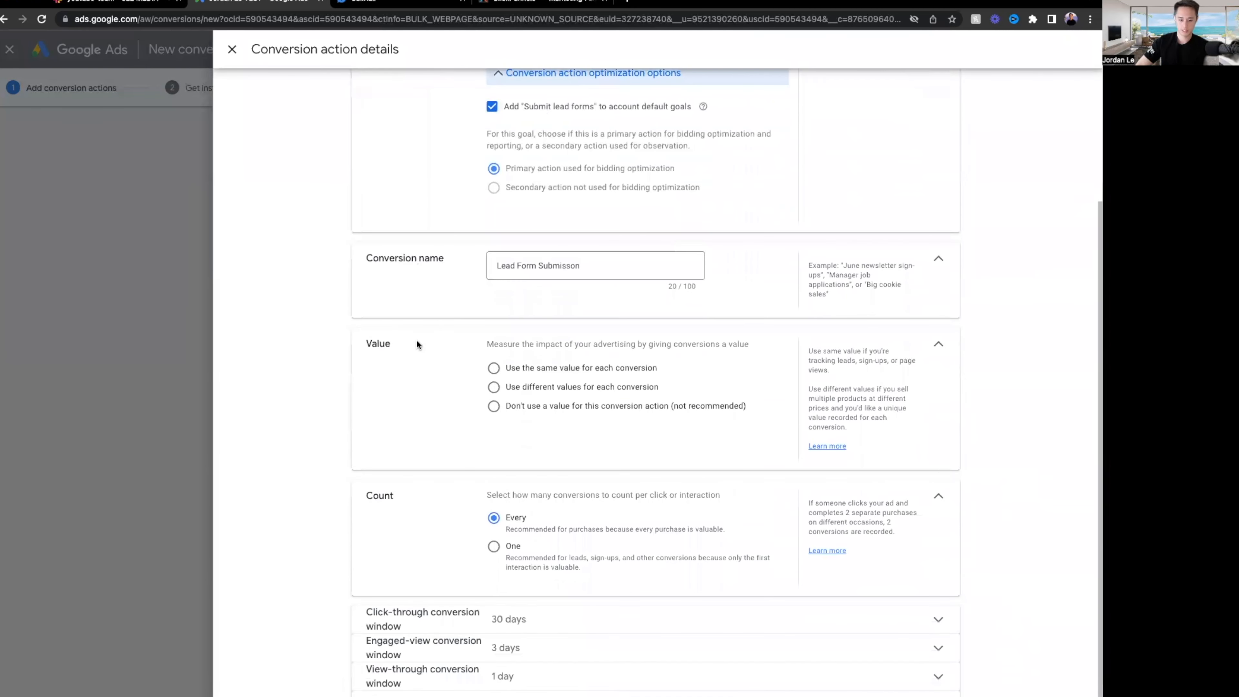
click(575, 410)
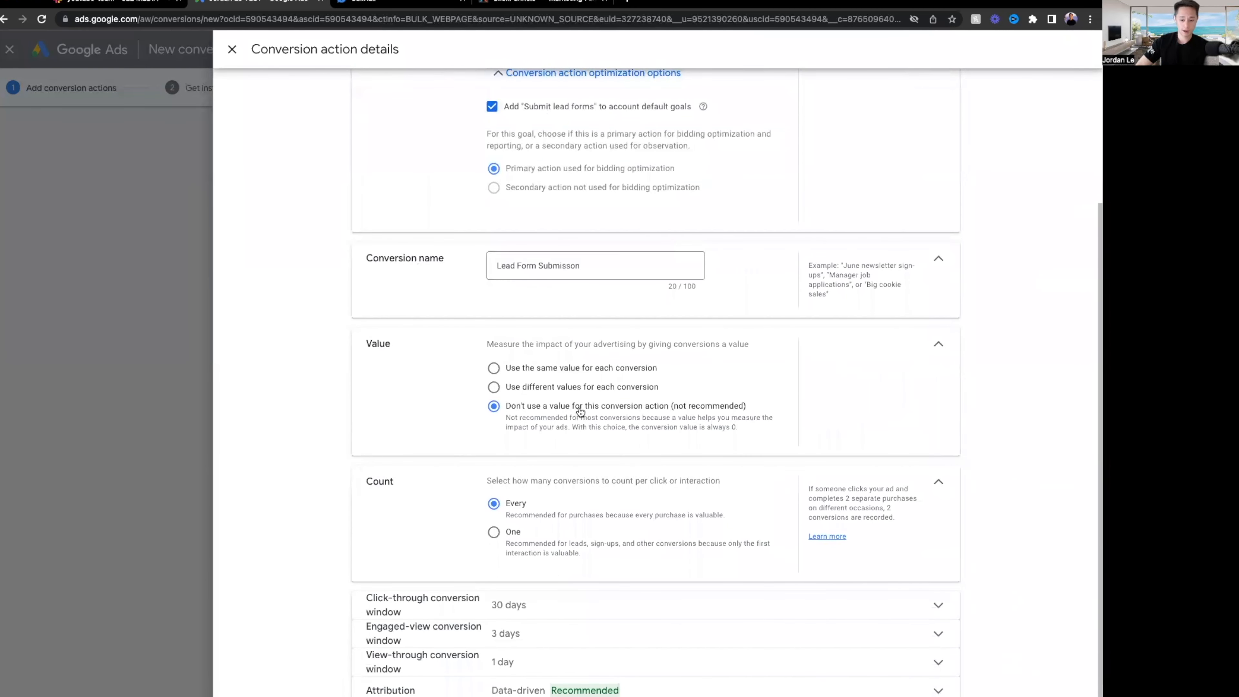
click(493, 532)
scroll(515, 543, down, 1)
click(564, 680)
scroll(535, 679, down, 1)
click(529, 643)
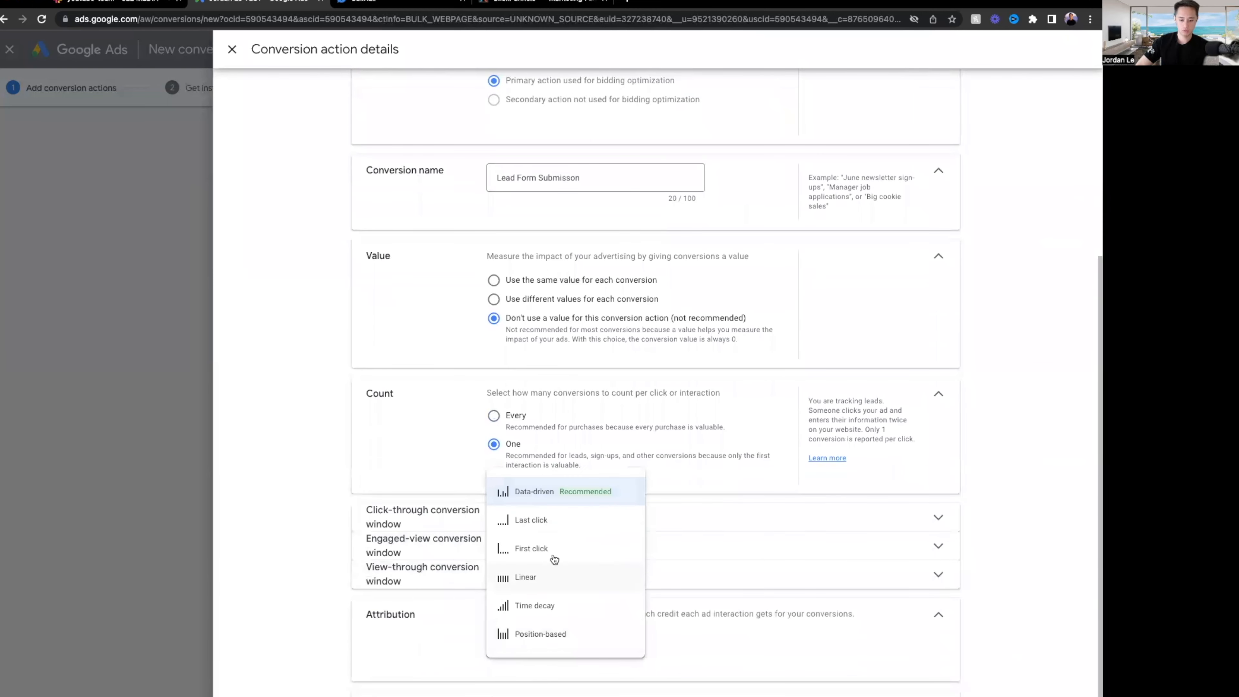
click(541, 517)
scroll(416, 564, down, 1)
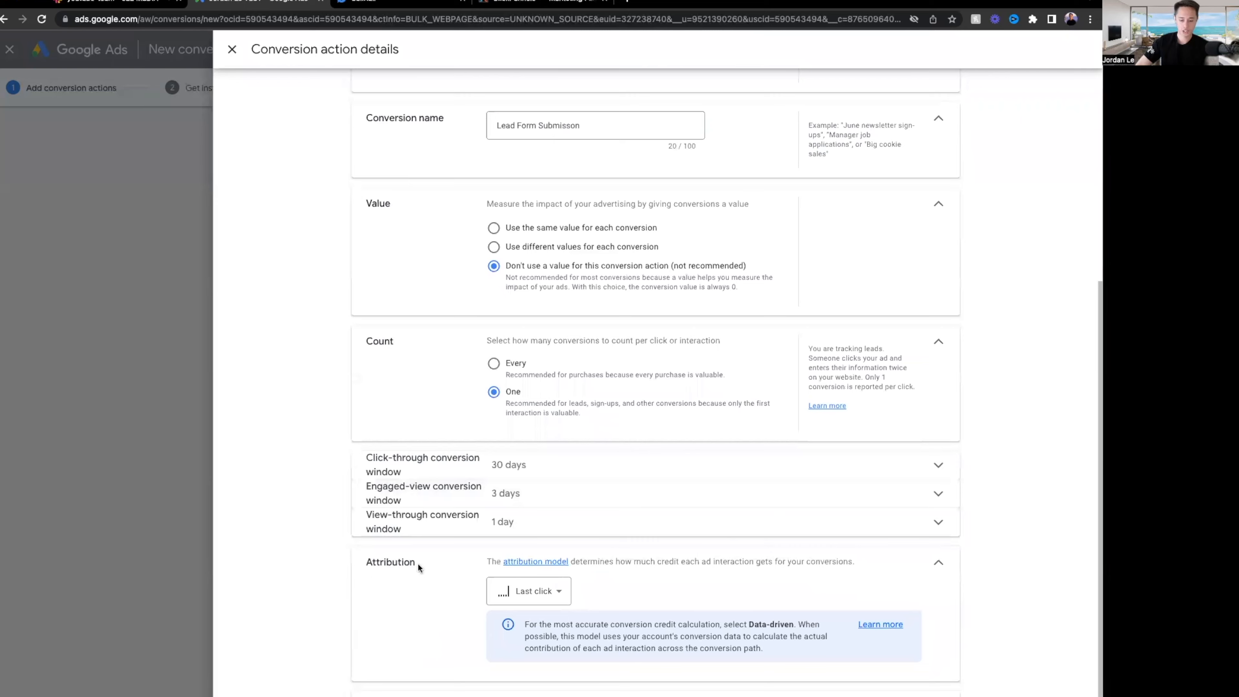
click(363, 695)
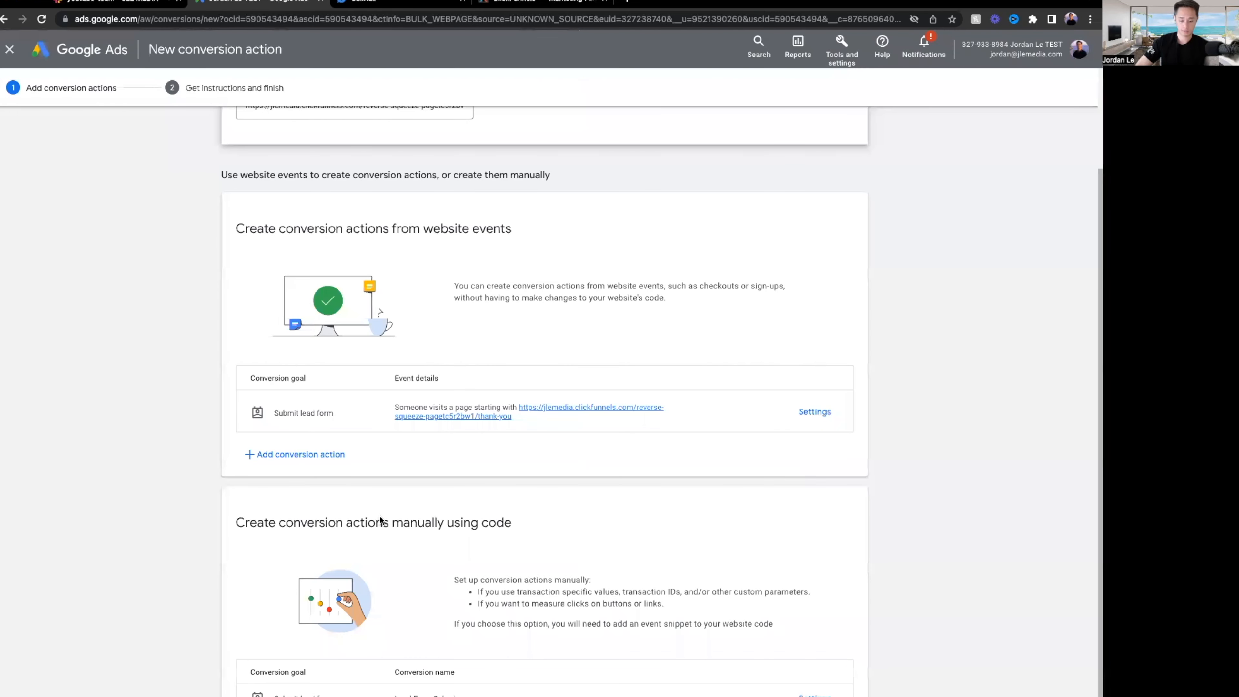
Review the Lead Form Submisson details once more, then move on to Get instructions and finish.
scroll(636, 608, down, 1)
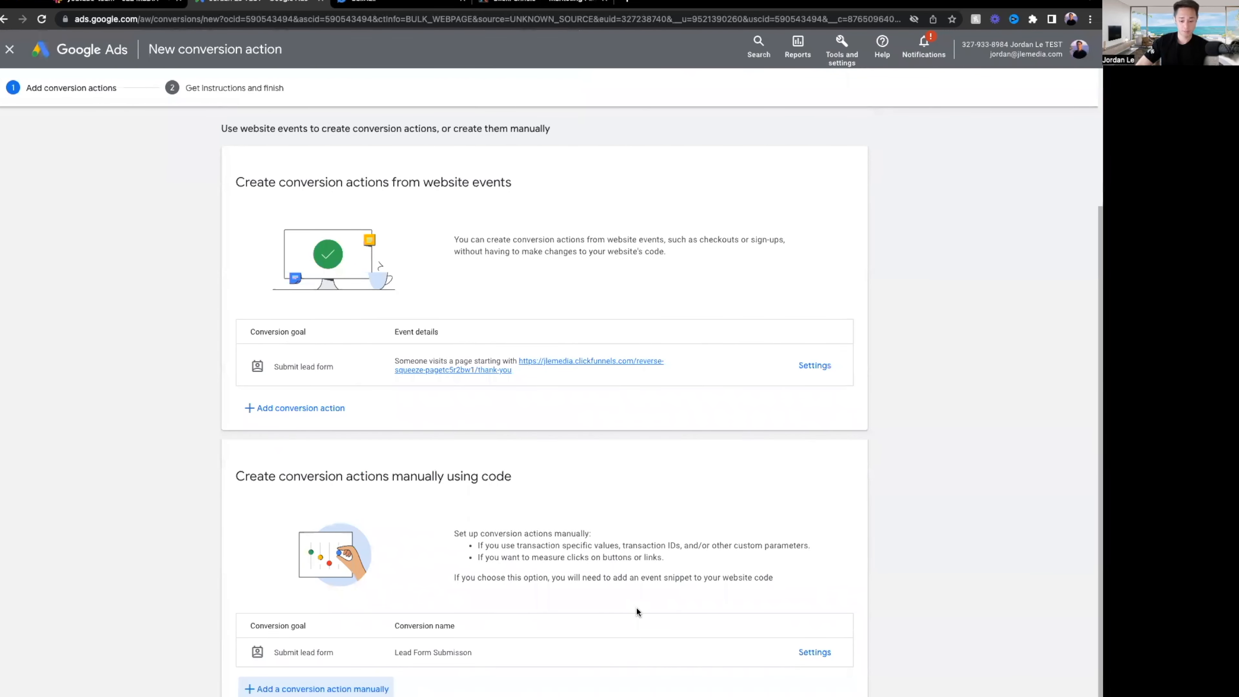
click(793, 652)
scroll(599, 312, down, 1)
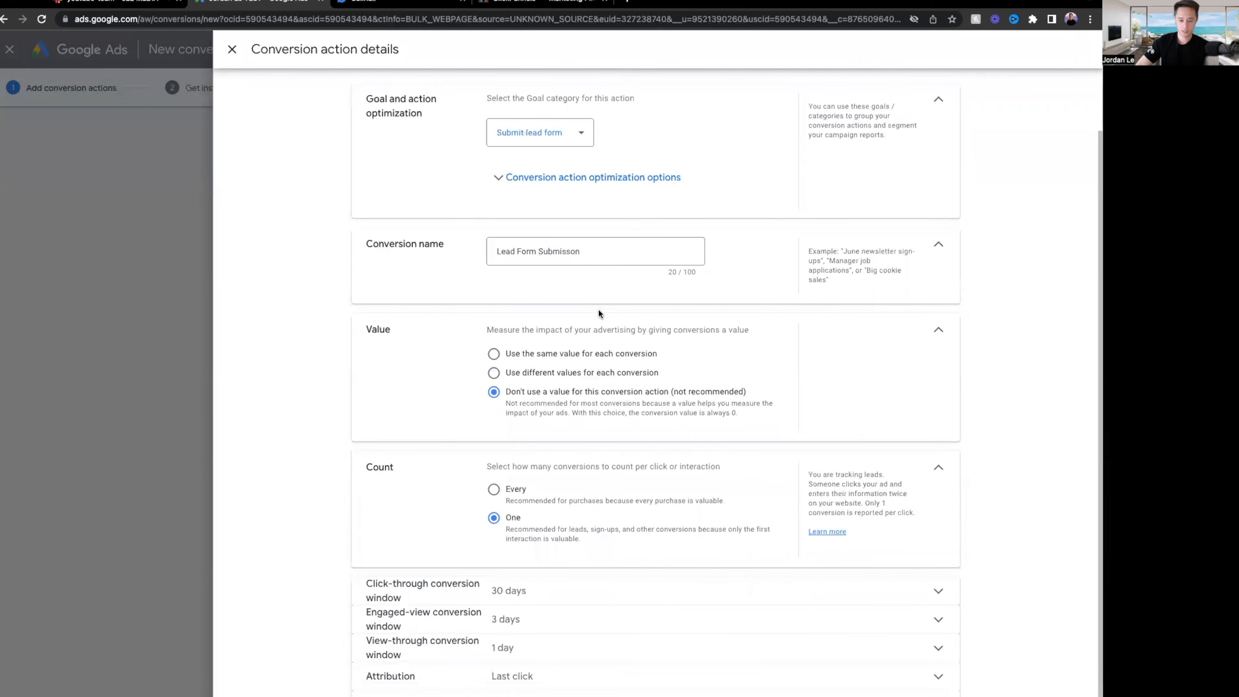
click(609, 695)
scroll(614, 566, up, 3)
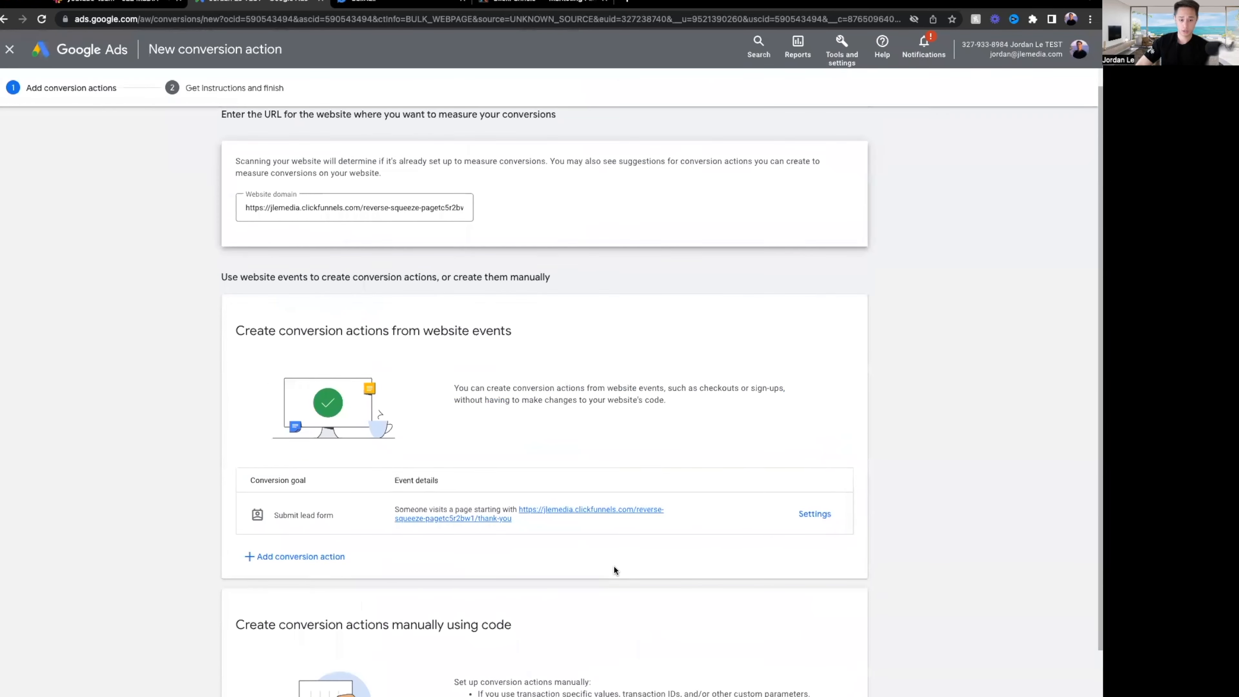
scroll(613, 566, down, 3)
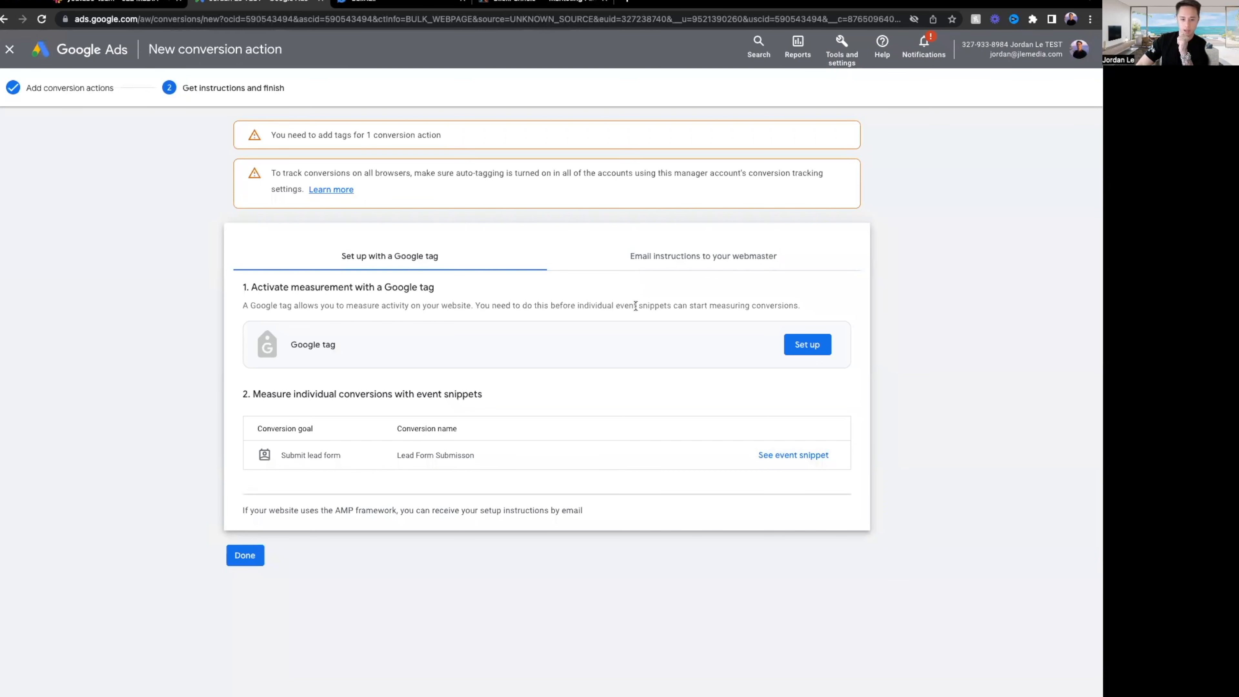
Bring up the Google tag's manual install code and extra install options, then switch to ClickFunnels.
click(824, 348)
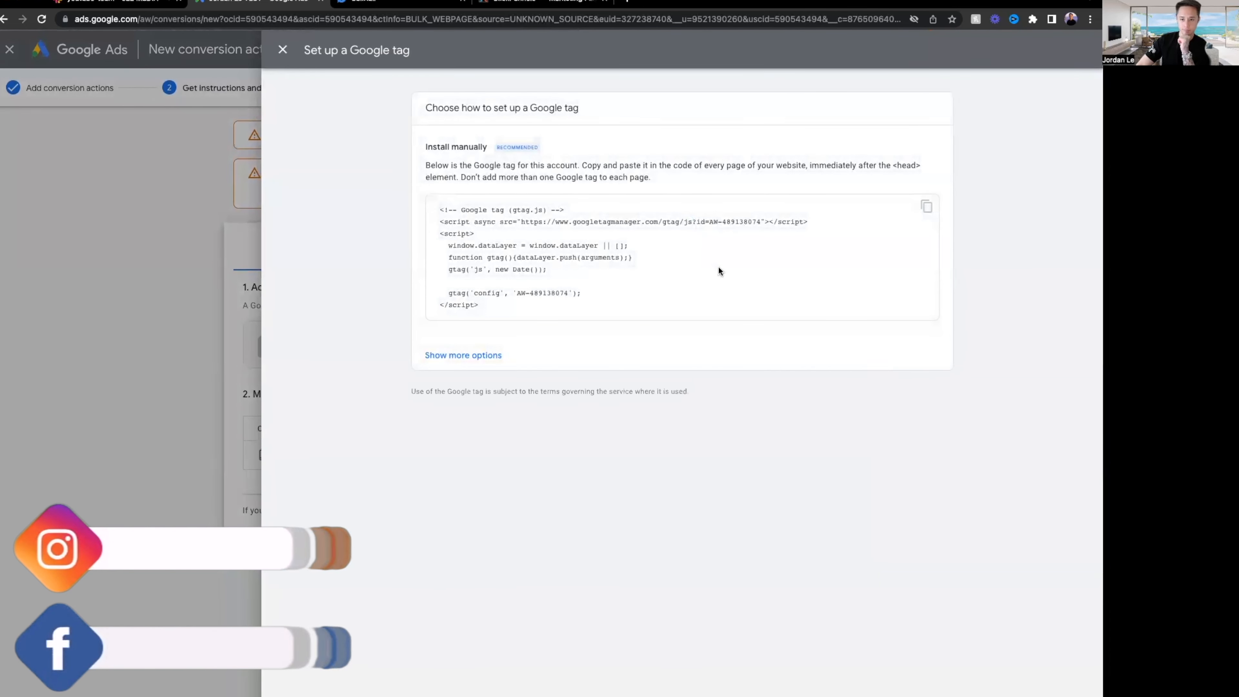
drag(461, 165, 643, 164)
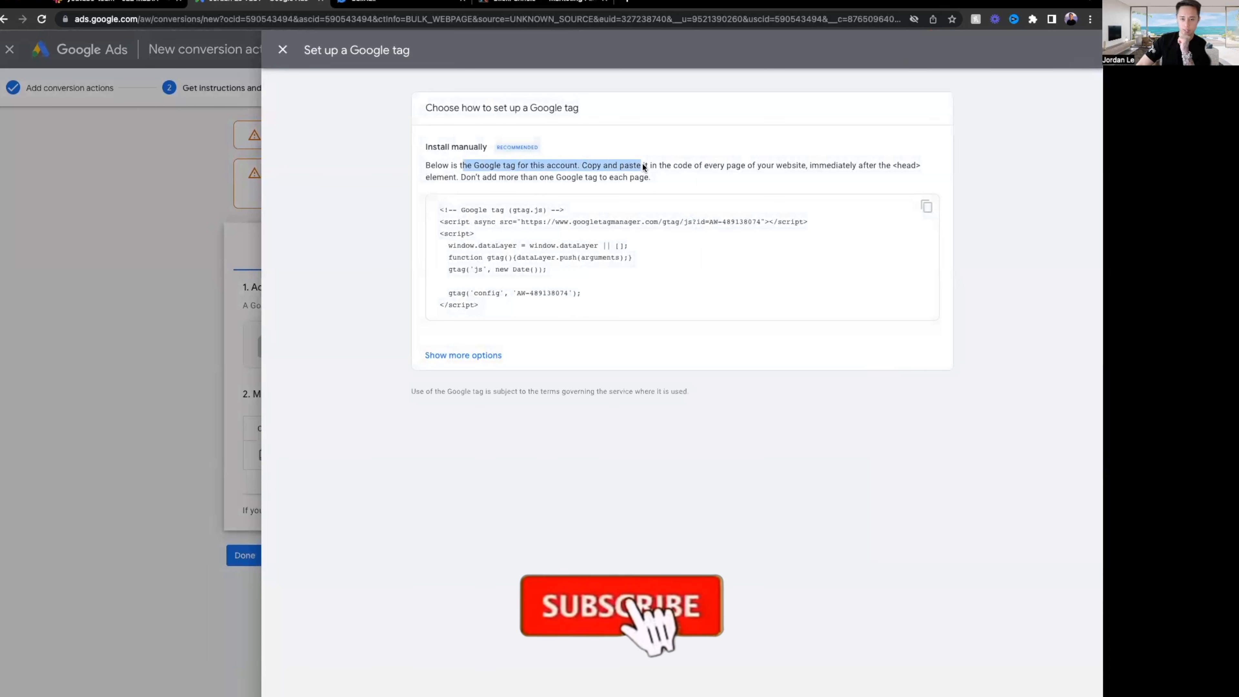
click(682, 165)
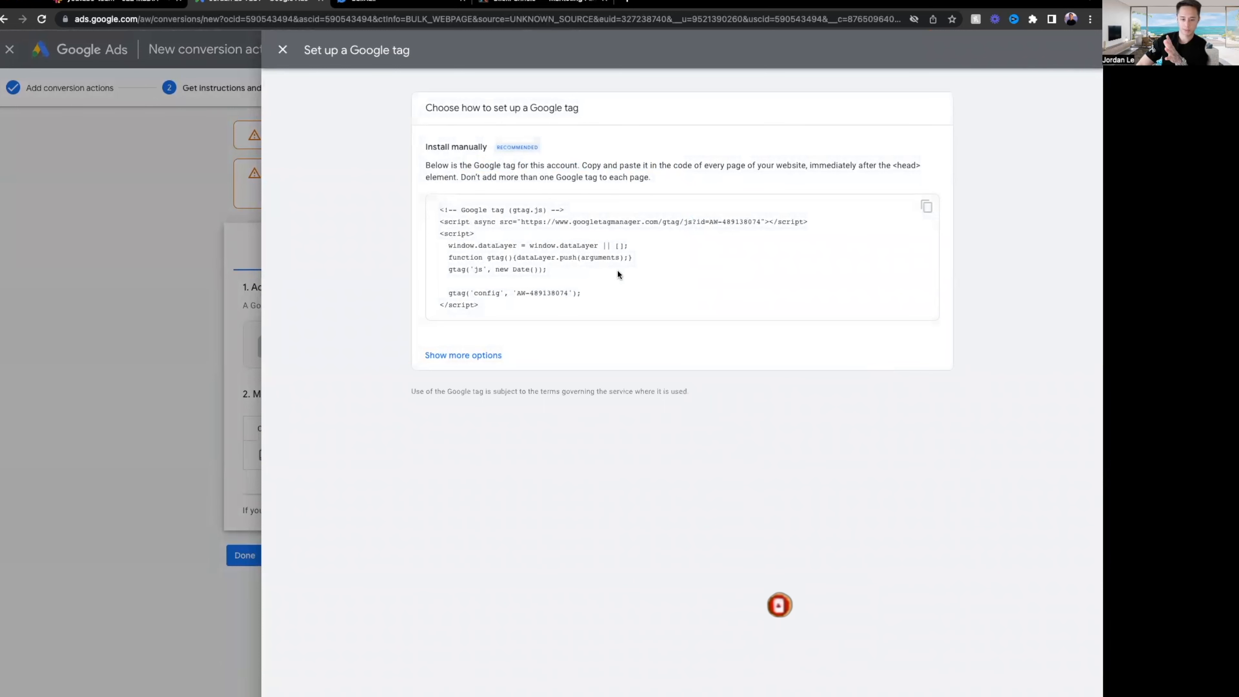
click(487, 356)
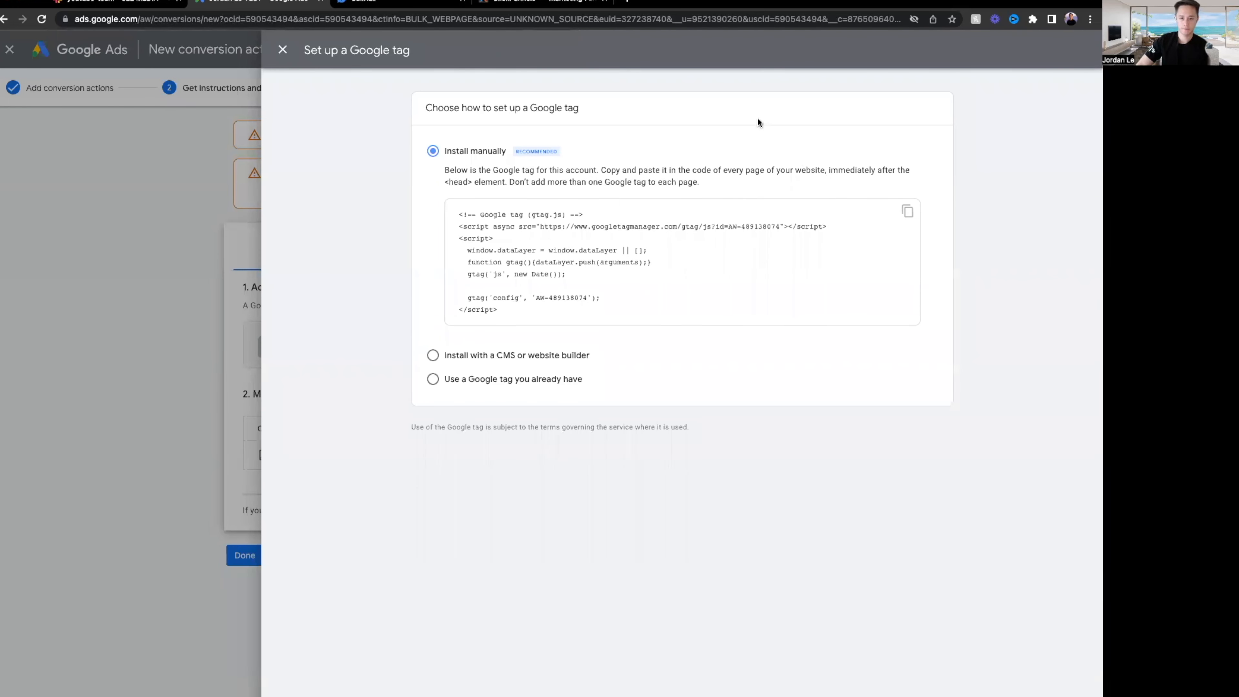
click(515, 3)
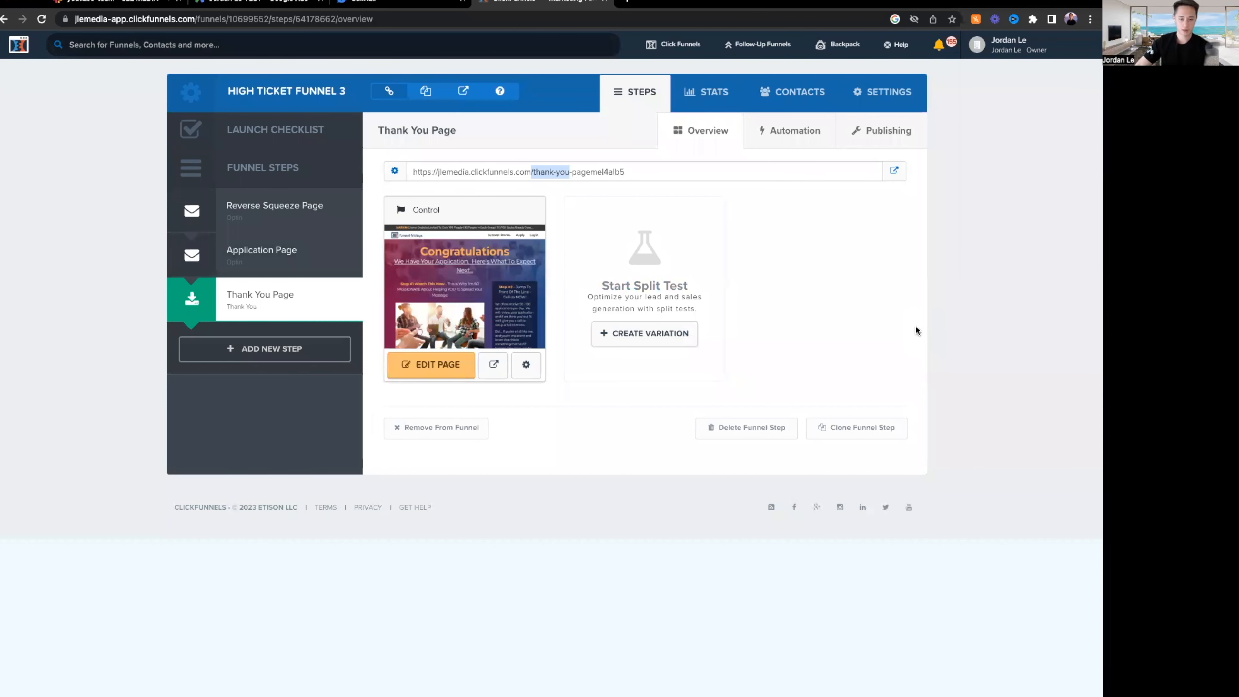
Paste the Google tag (gtag.js) snippet into High Ticket Funnel 3's Head Tracking Code.
click(885, 97)
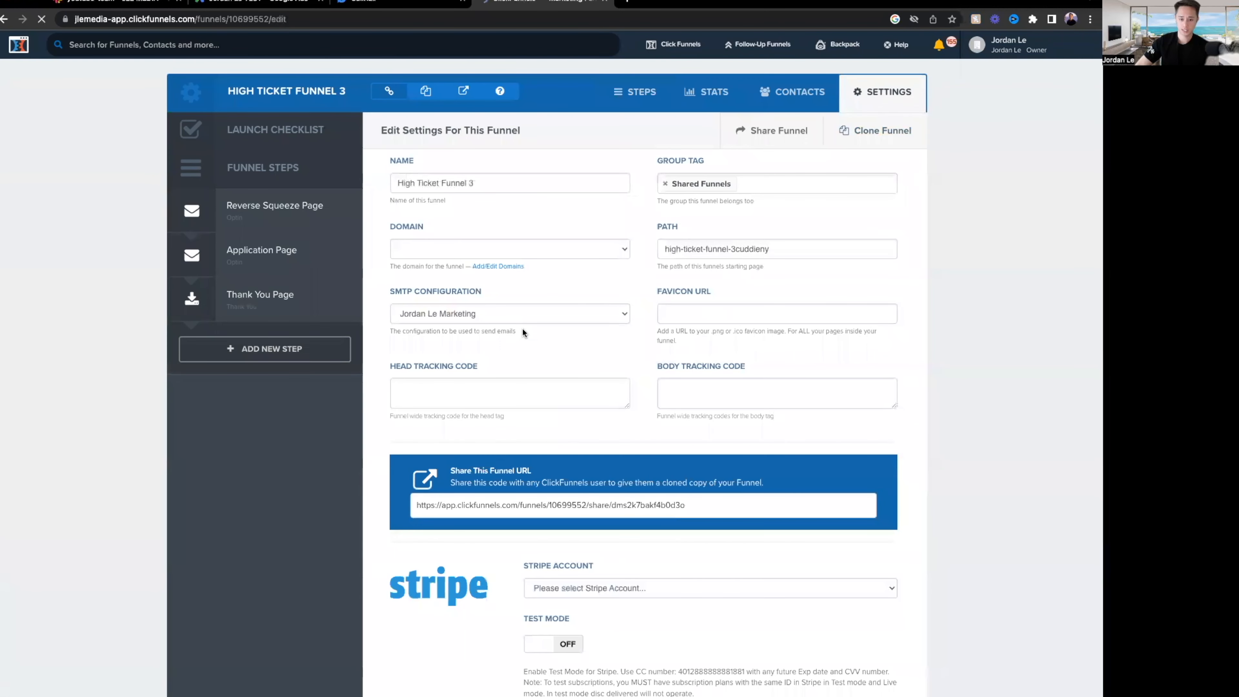
click(553, 403)
drag(625, 405, 647, 572)
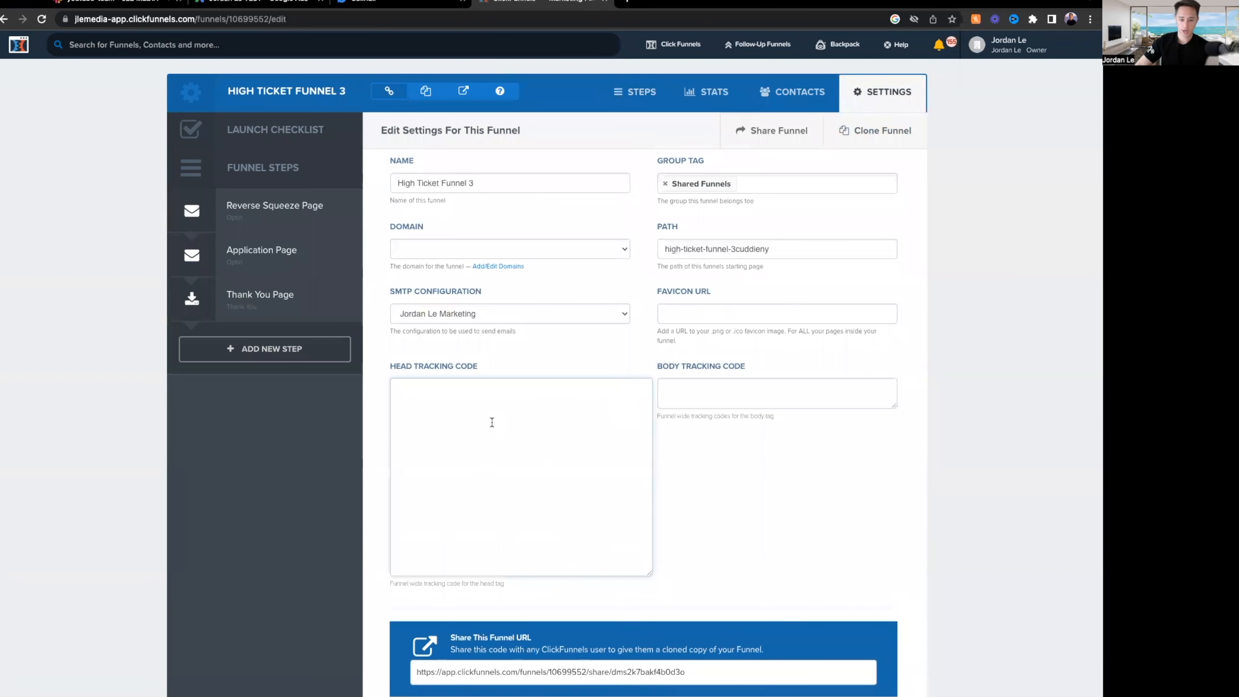
text(<!-- Google tag (gtag.js) --> <script async src="https://www.googletagmanager.com/gtag/js?id=AW-489138074"></script> <script>   window.dataLayer = window.dataLayer || [];   function gtag(){dataLayer.push(arguments);}   gtag('js', new Date());    gtag('config', 'AW-489138074'); </script>)
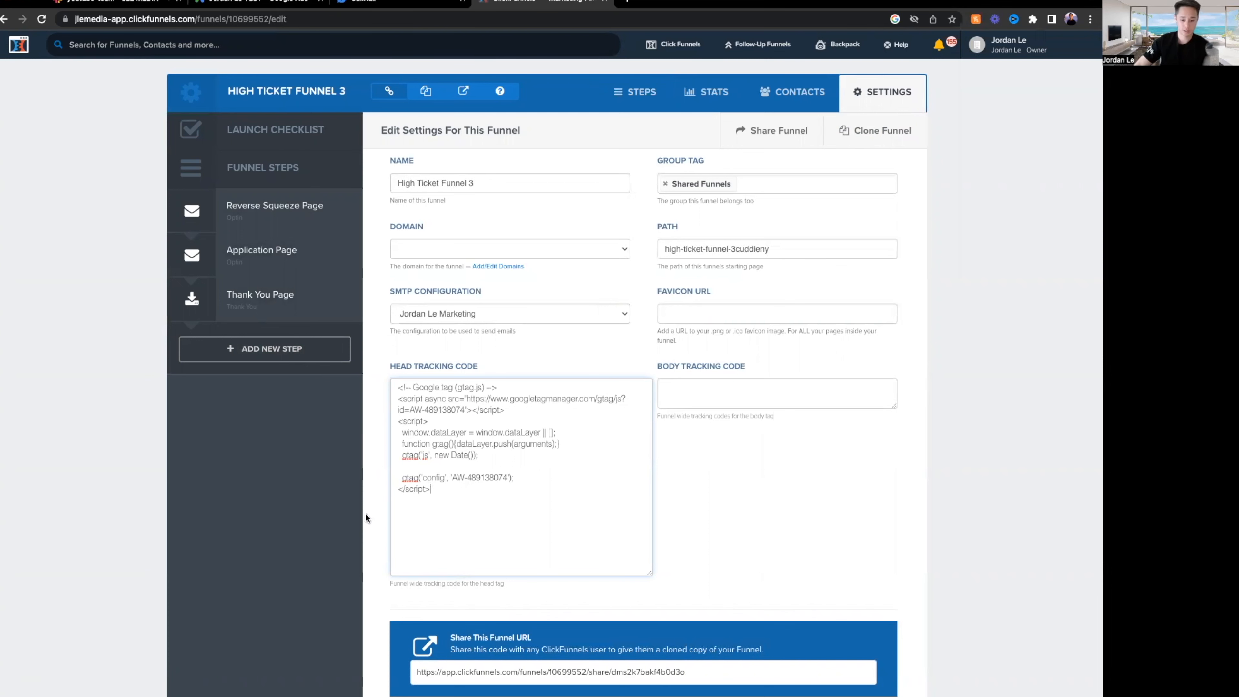
click(512, 508)
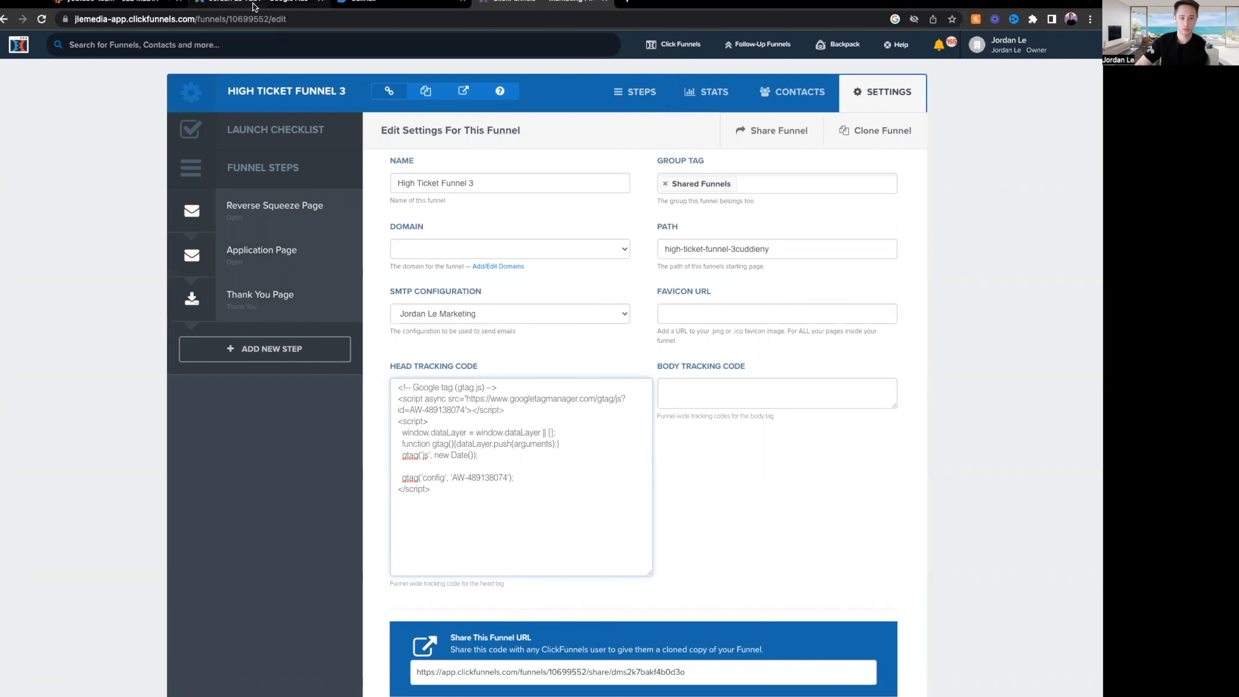
click(274, 4)
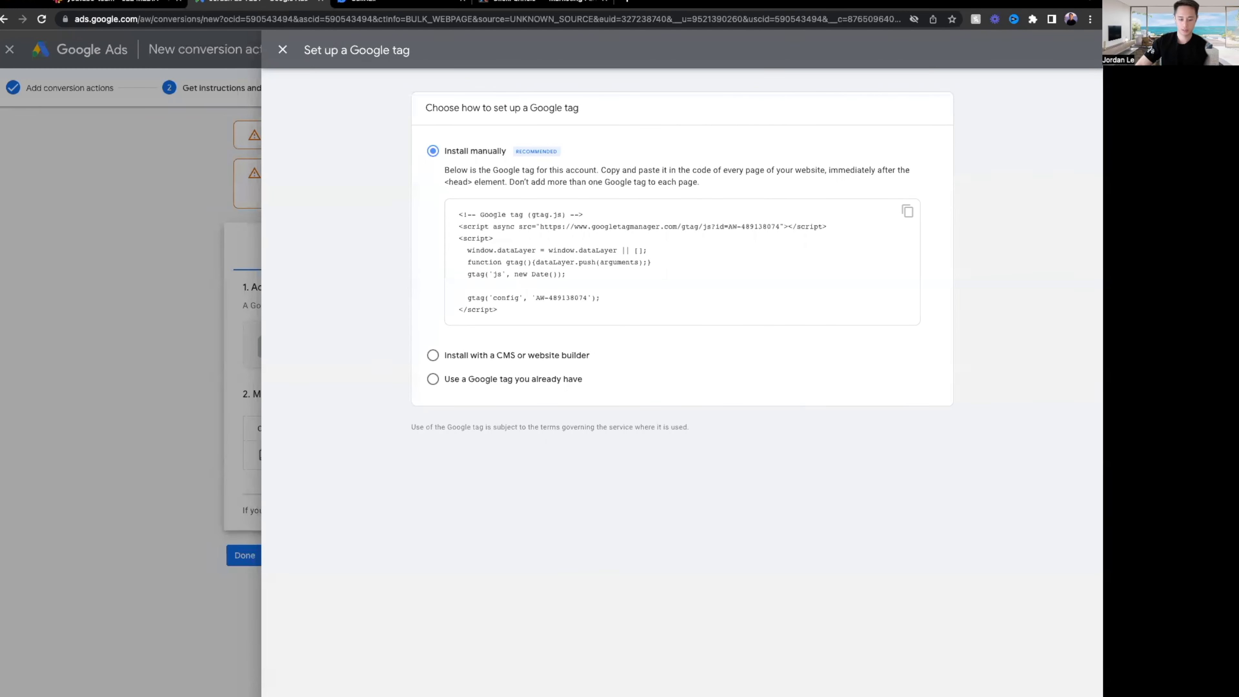
Copy the Lead Form Submisson page-load event snippet from Google Ads.
click(454, 696)
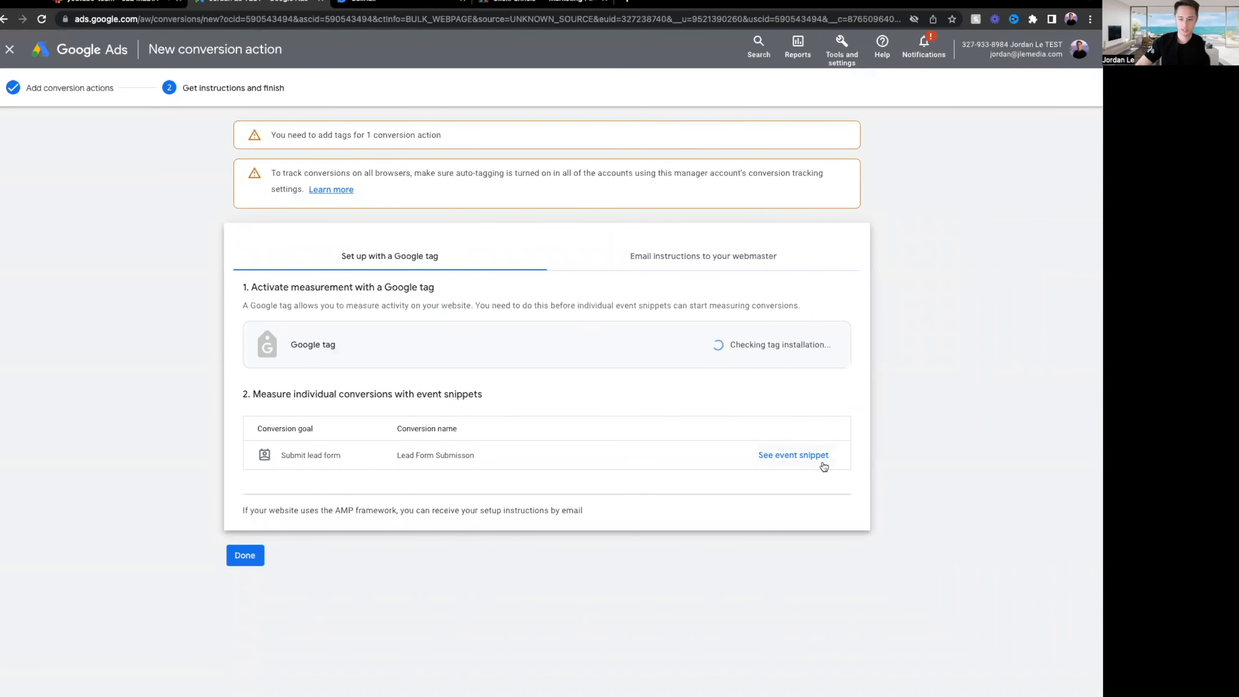
click(803, 458)
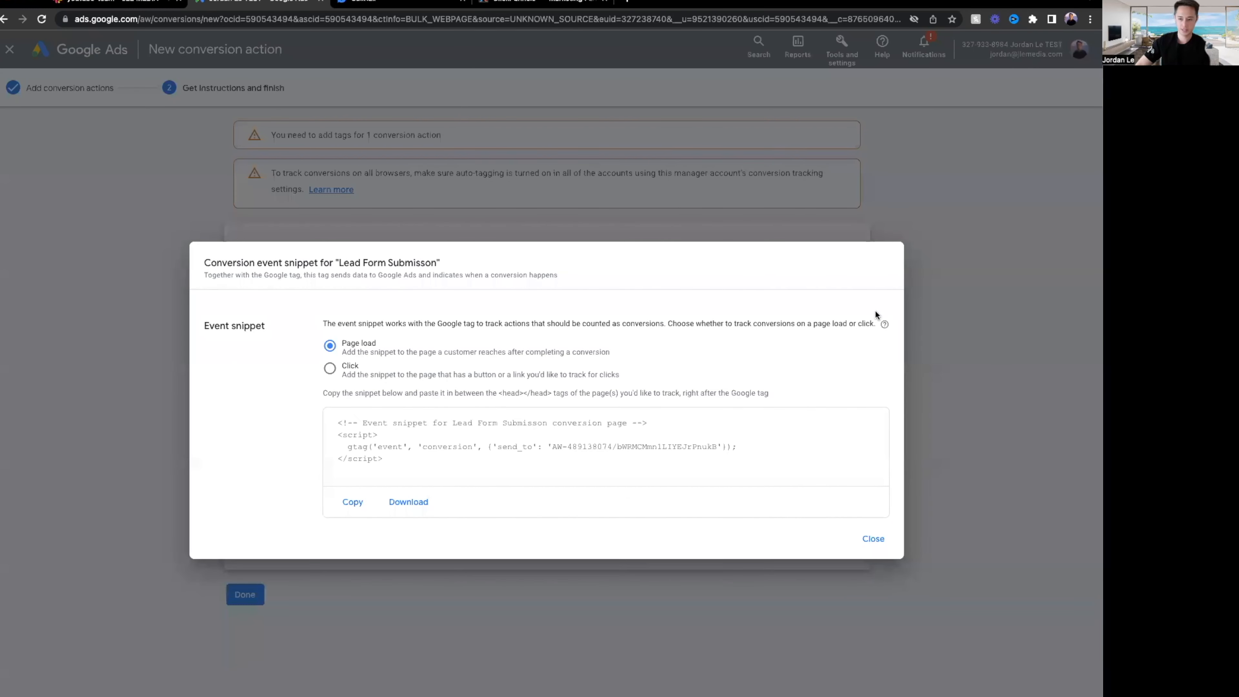
click(871, 539)
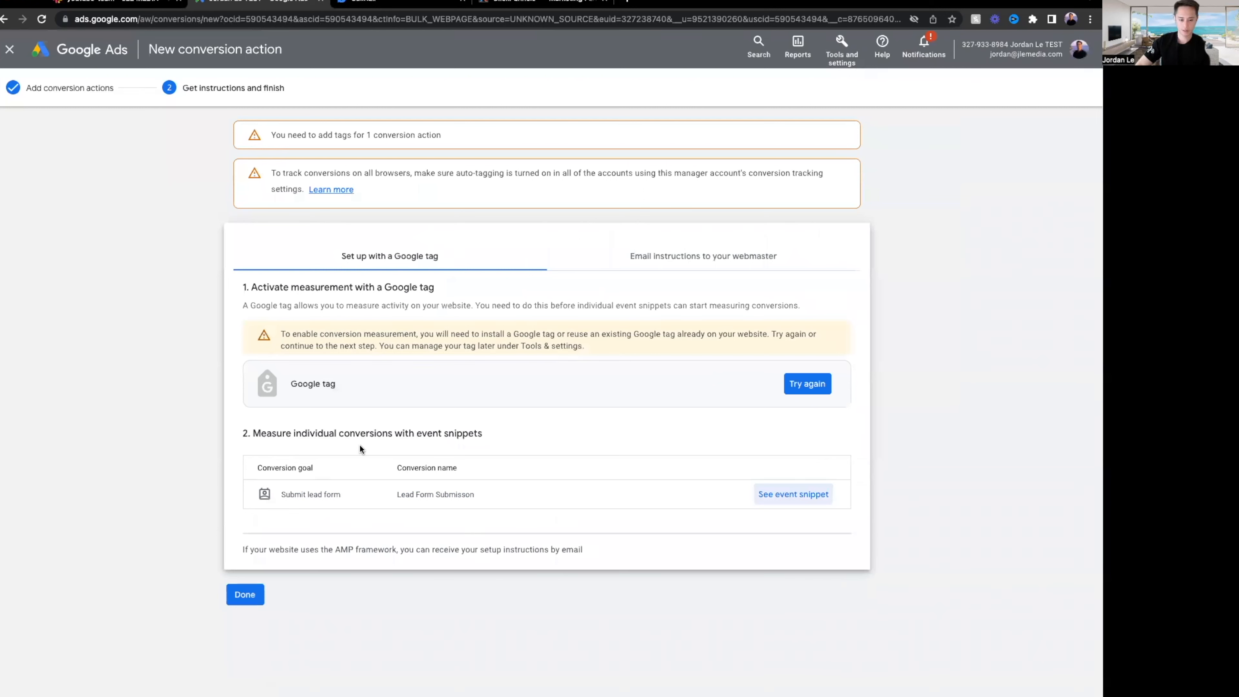
drag(324, 434, 453, 469)
click(539, 455)
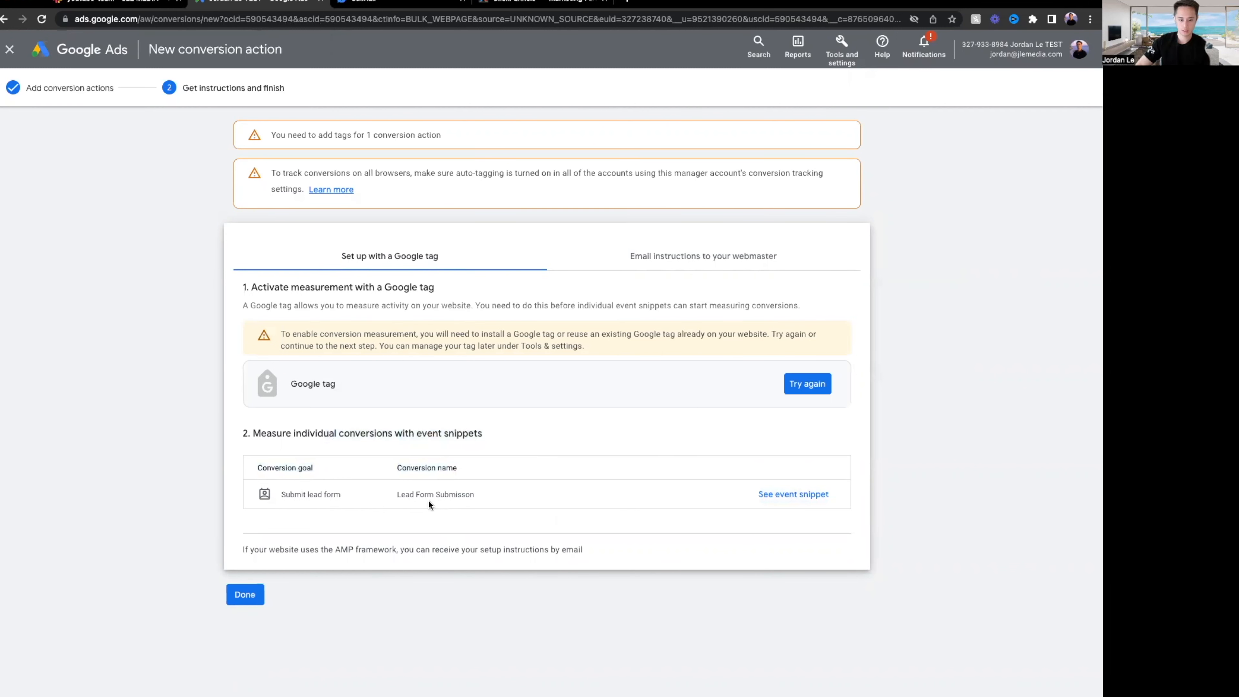
click(771, 498)
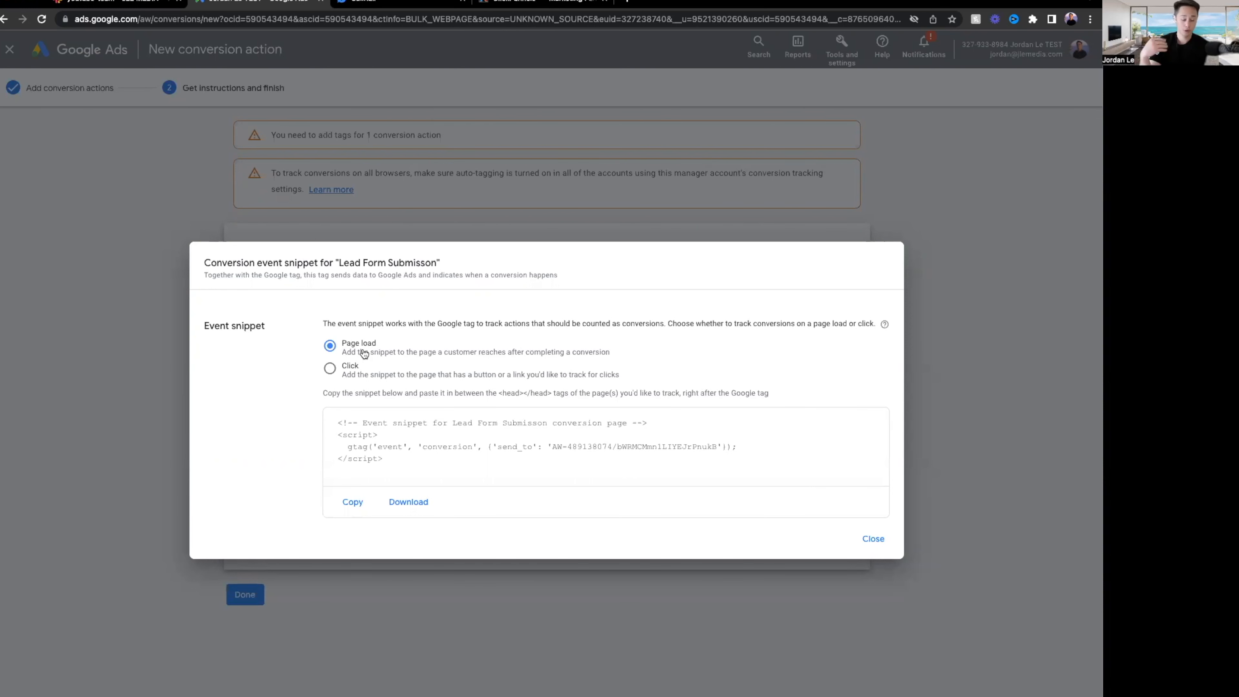
click(504, 462)
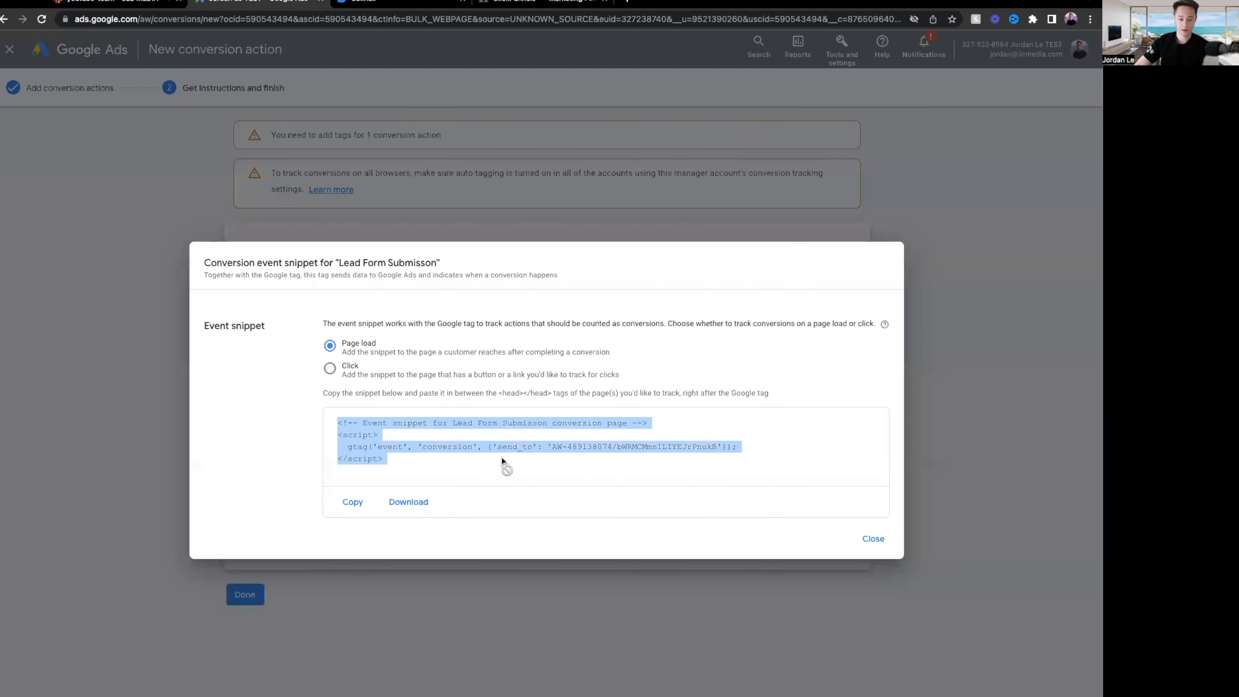
click(352, 505)
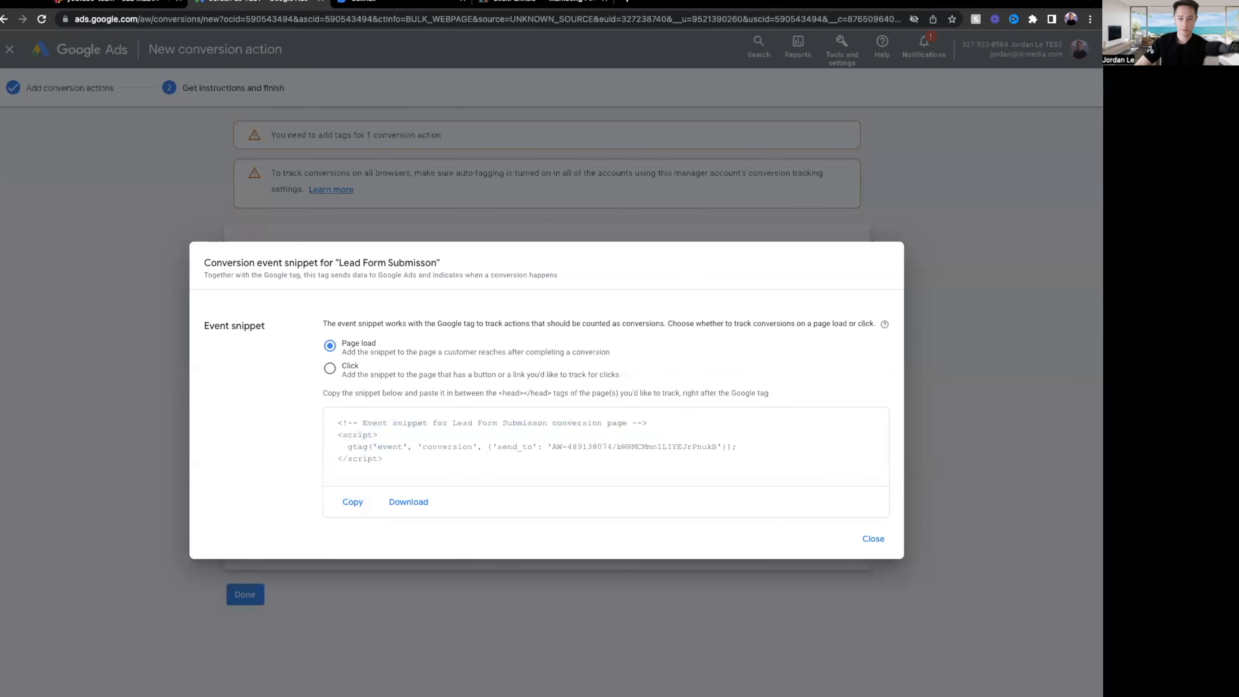
click(581, 6)
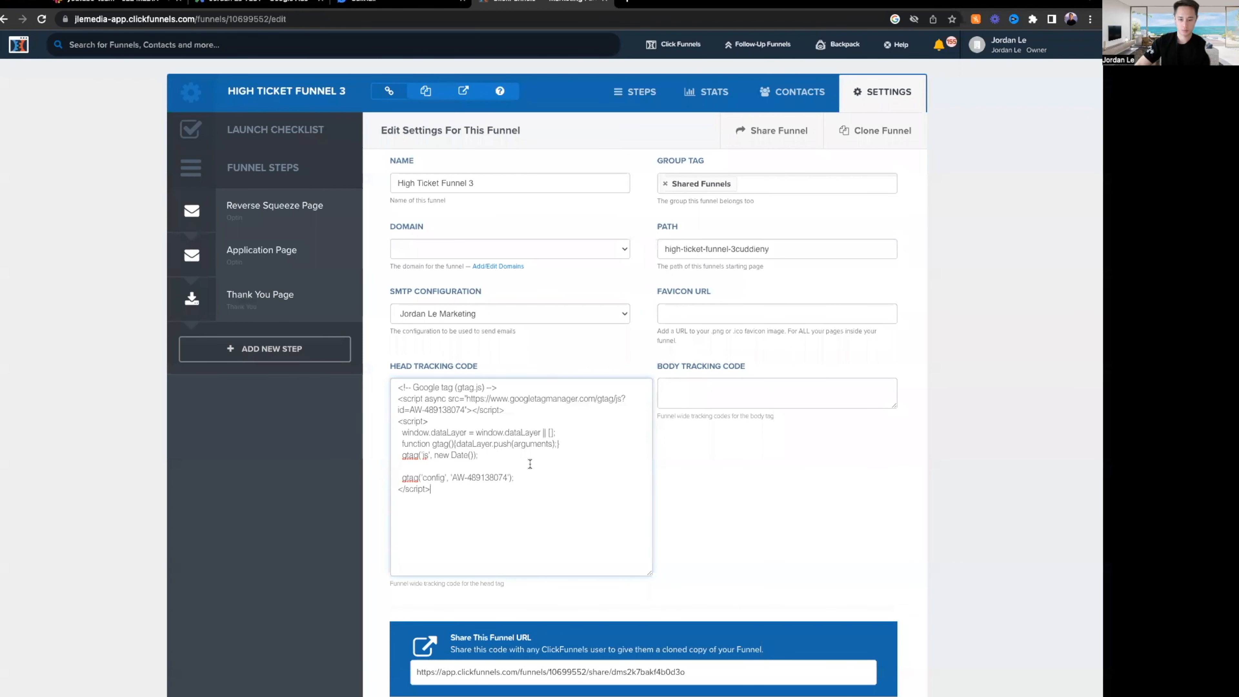
Save the funnel settings with the Google tag head code and go to the Thank You Page step.
drag(472, 499, 395, 387)
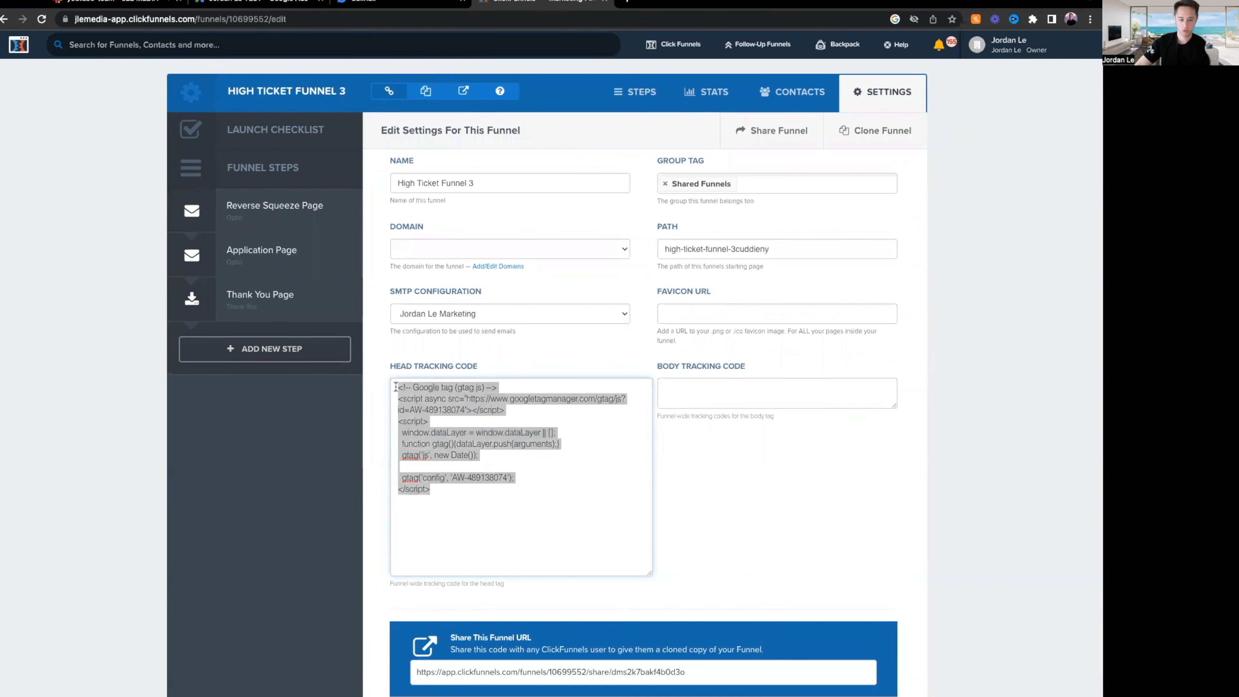
scroll(959, 527, down, 20)
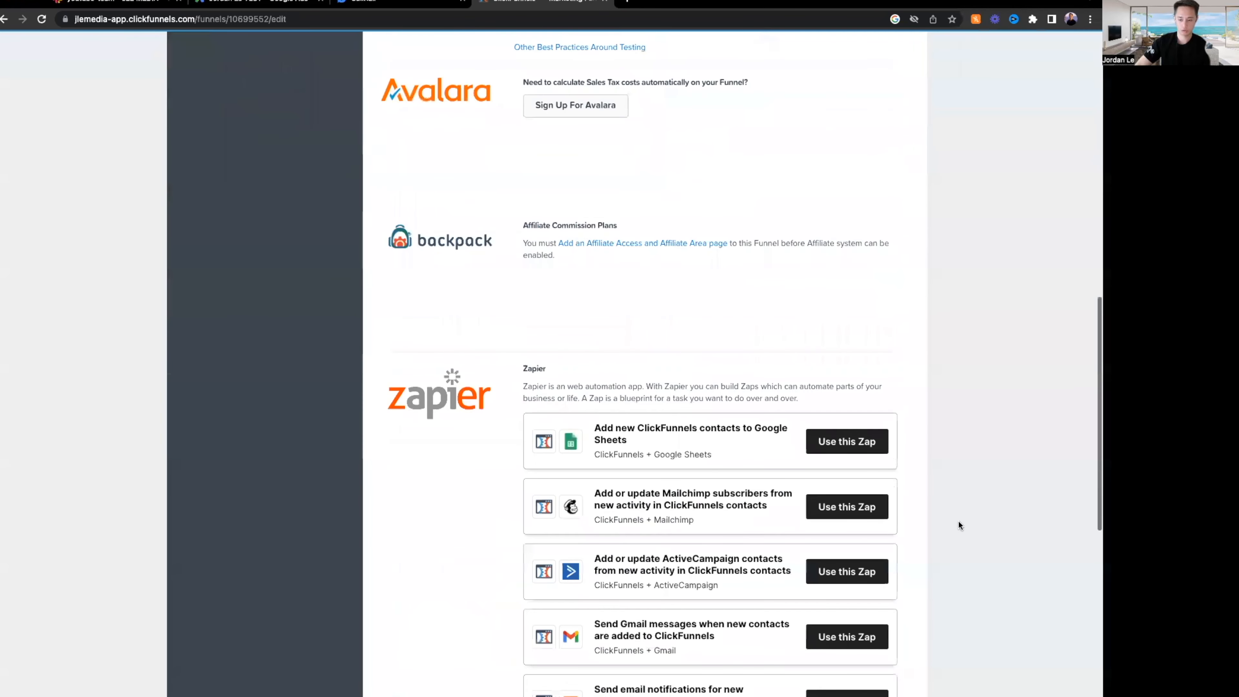
click(851, 677)
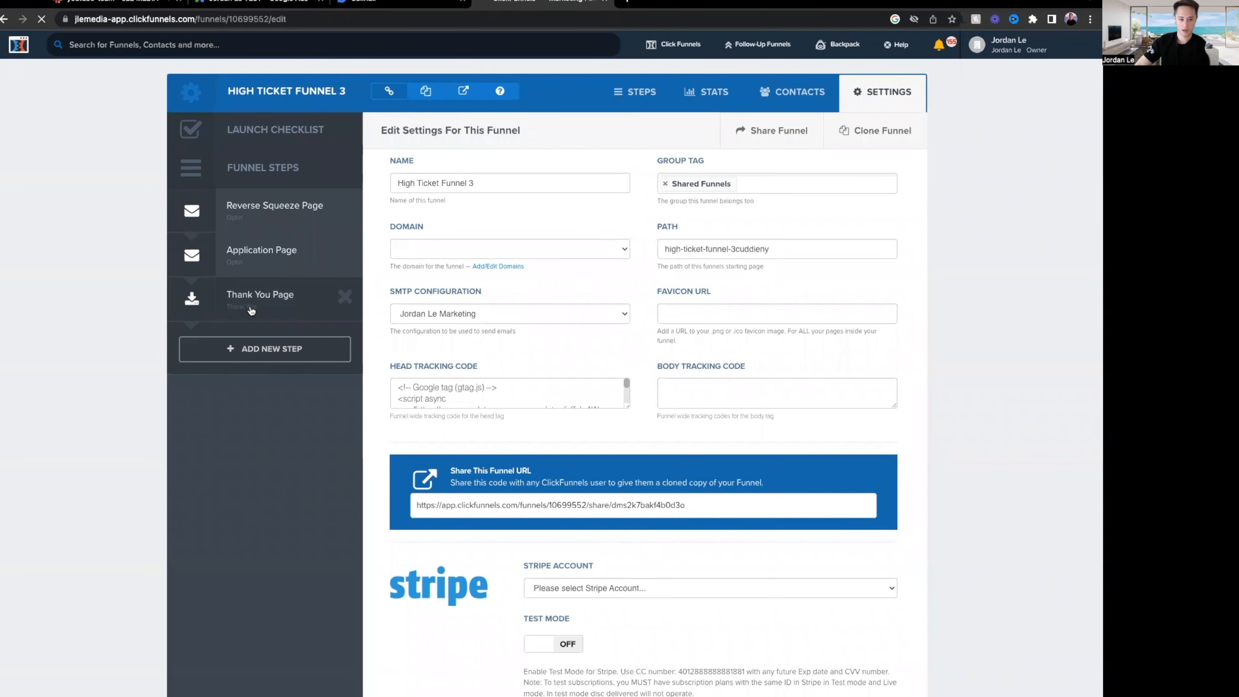
click(266, 309)
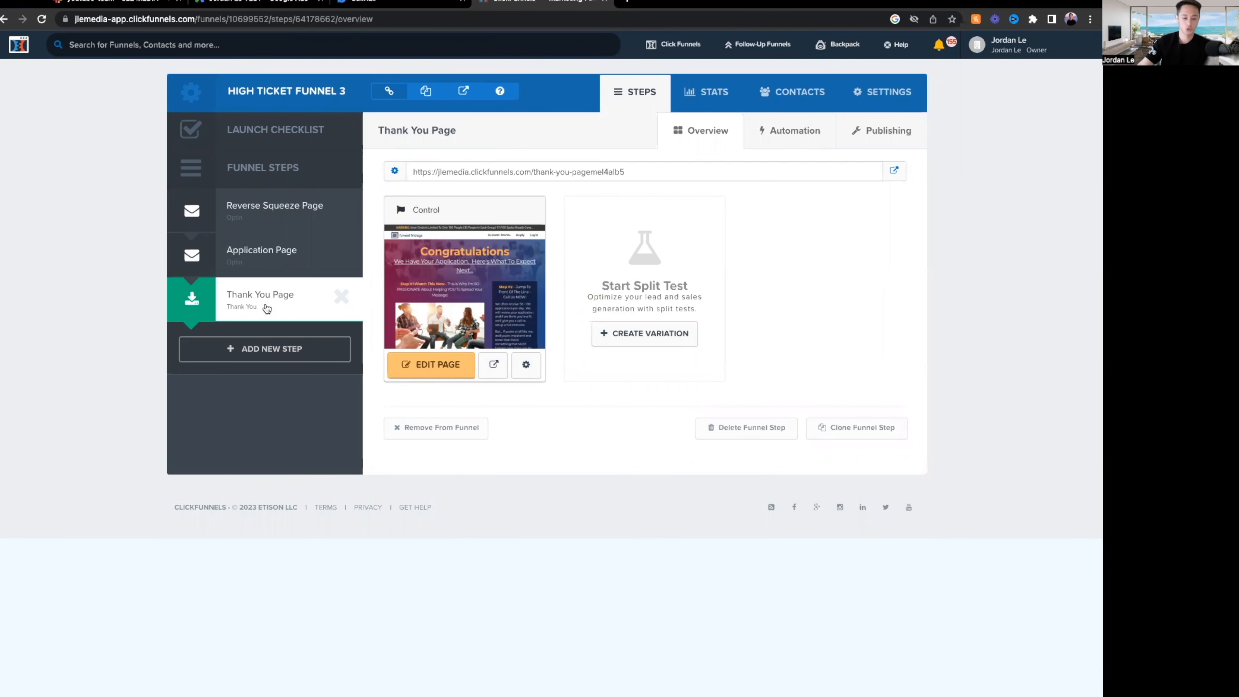
Paste the Lead Form Submisson event snippet into the Thank You page's Header Code and save.
click(437, 363)
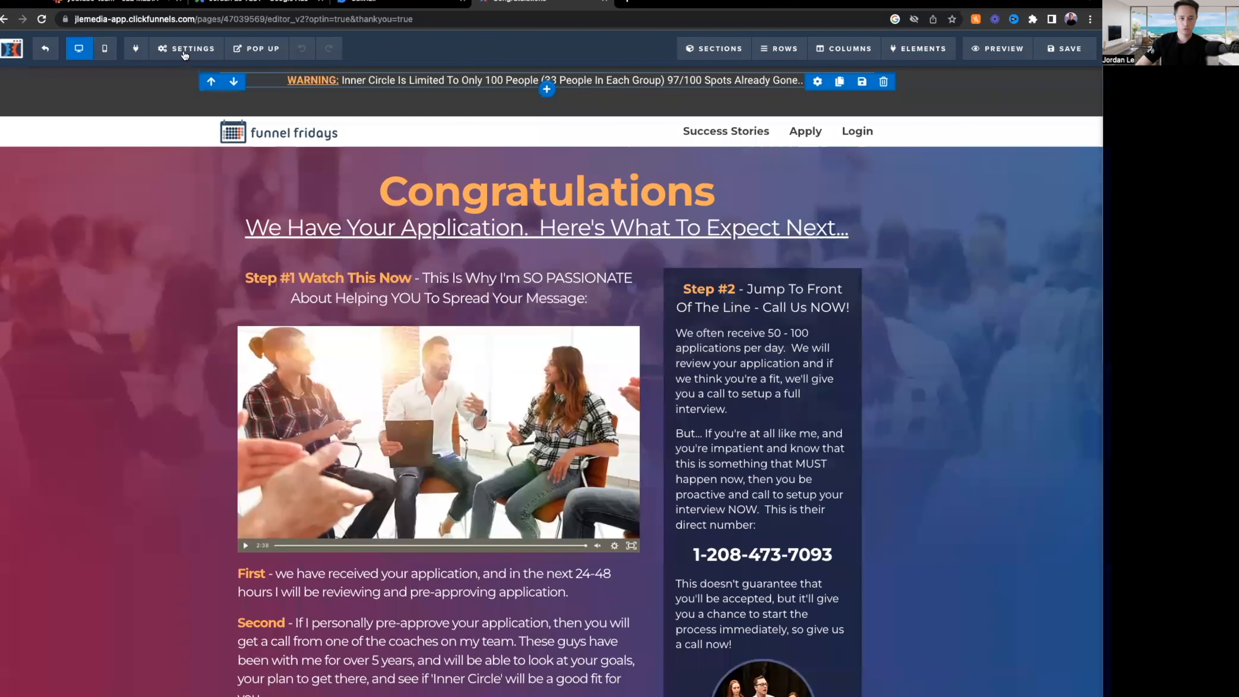
click(187, 61)
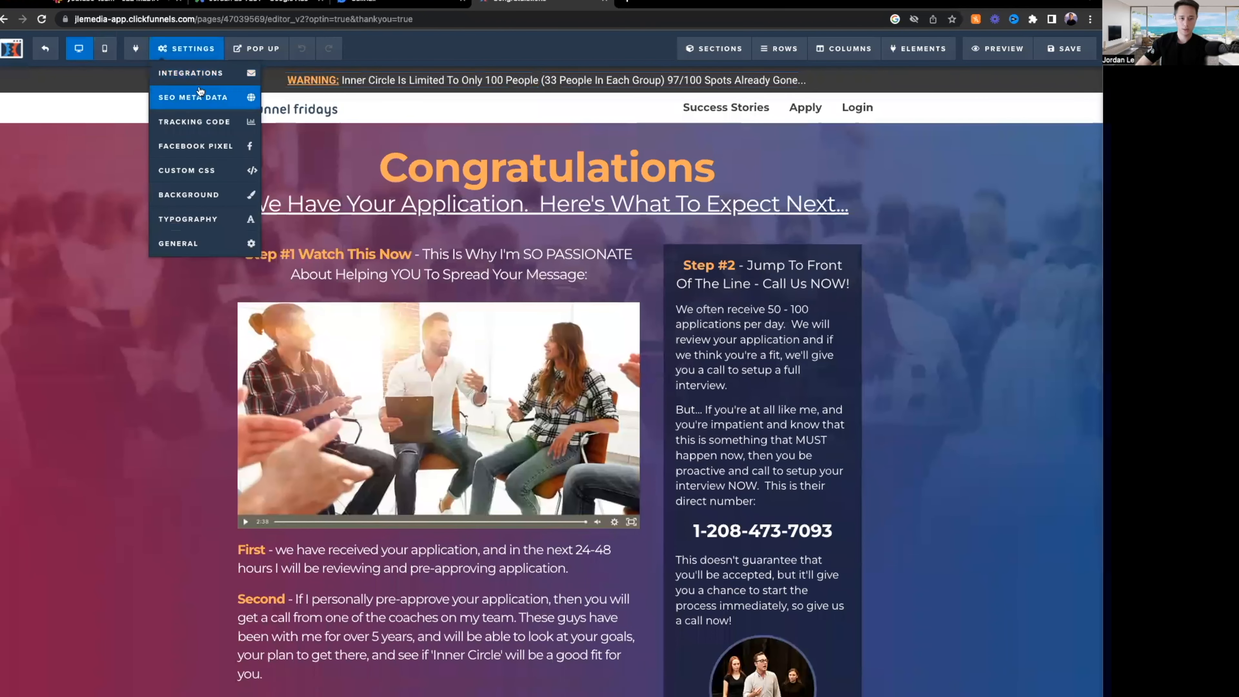
click(193, 120)
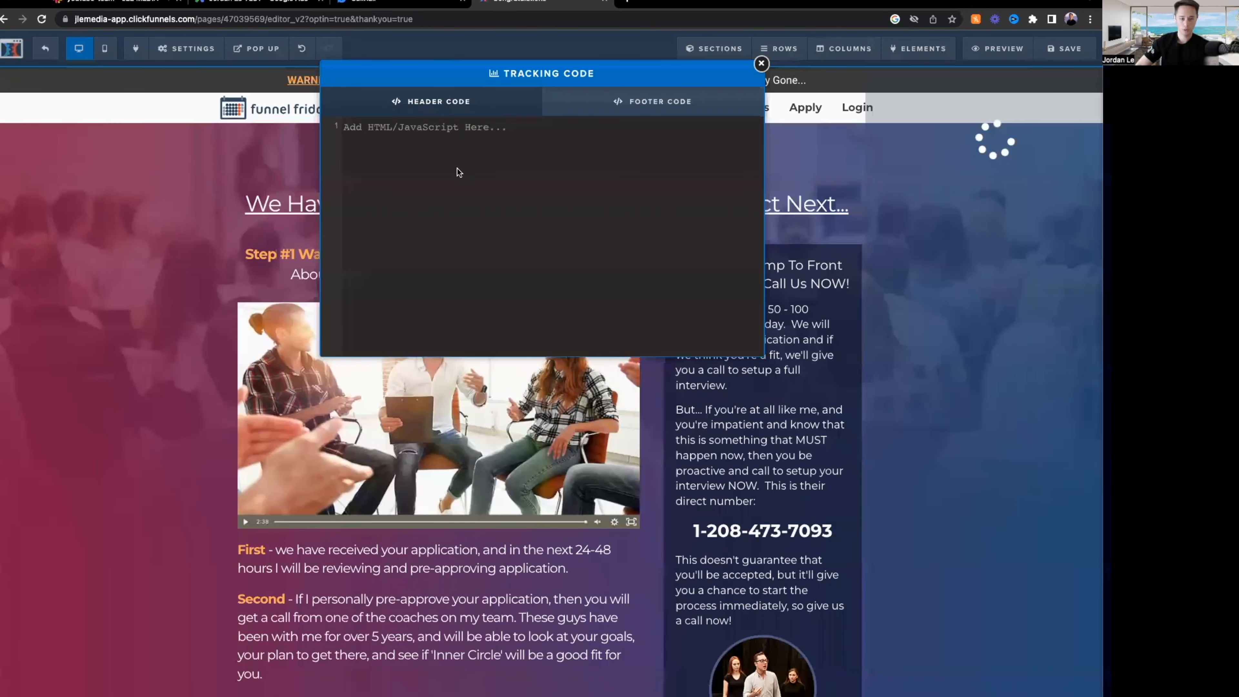
click(472, 165)
key(super+v)
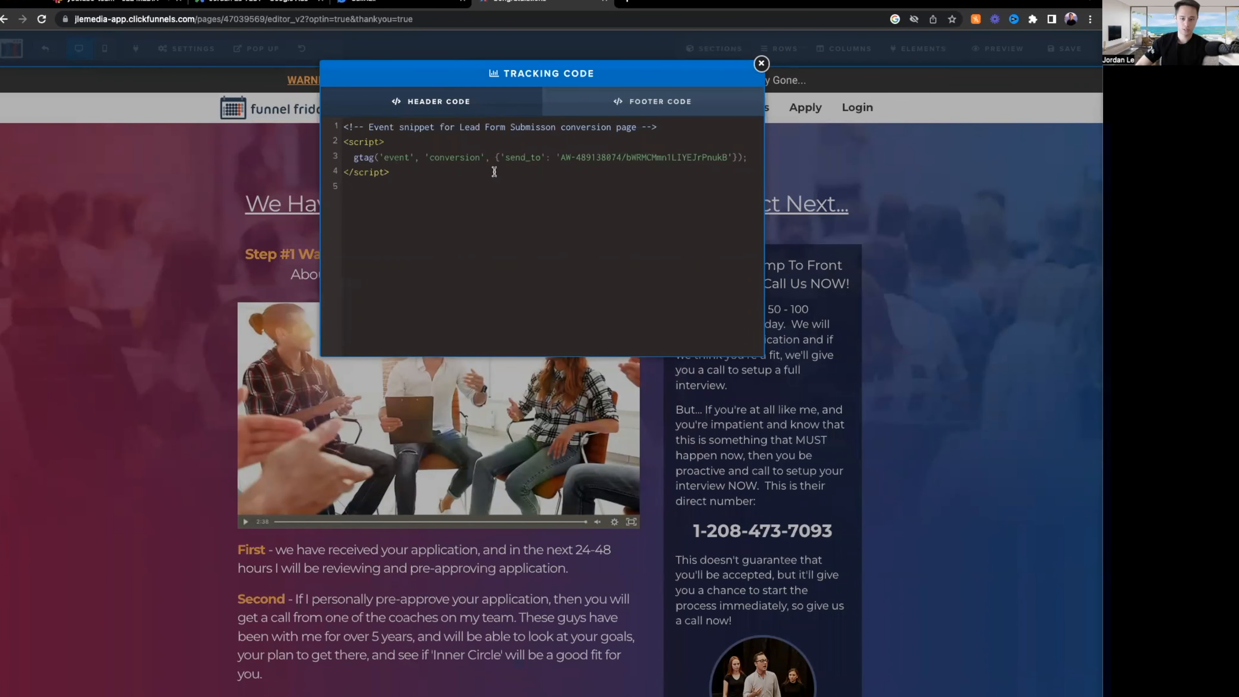
drag(388, 173, 341, 117)
click(491, 205)
click(949, 234)
click(1063, 50)
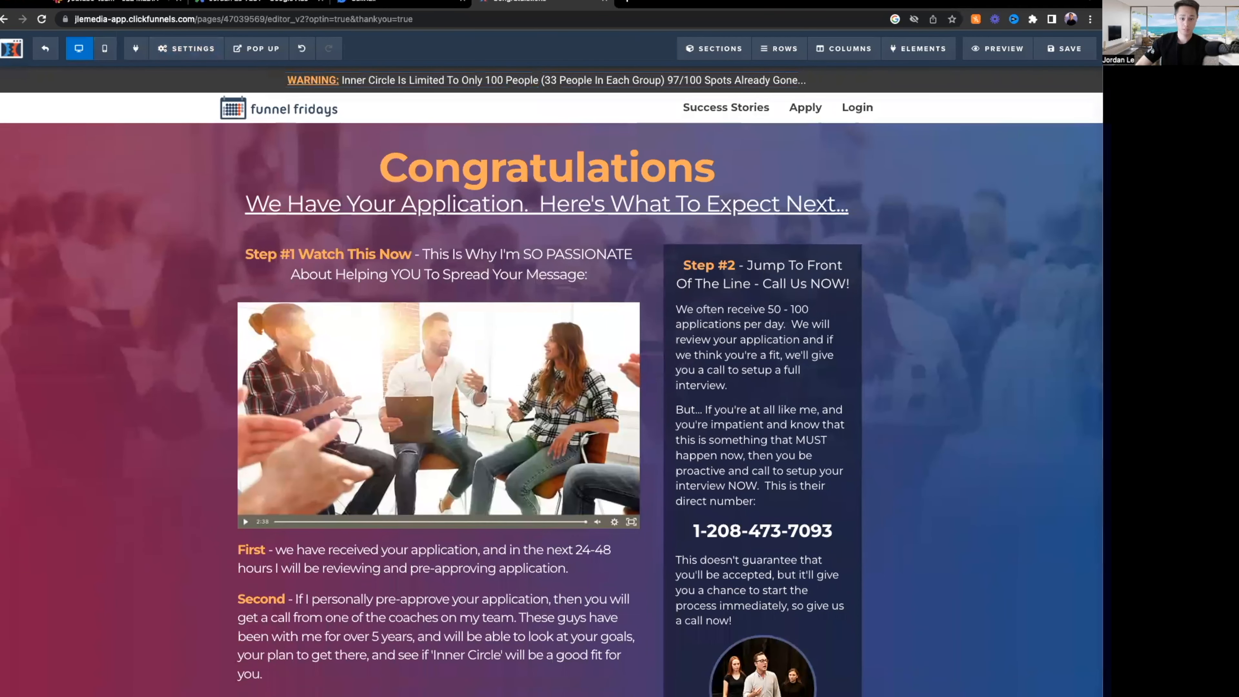
click(258, 3)
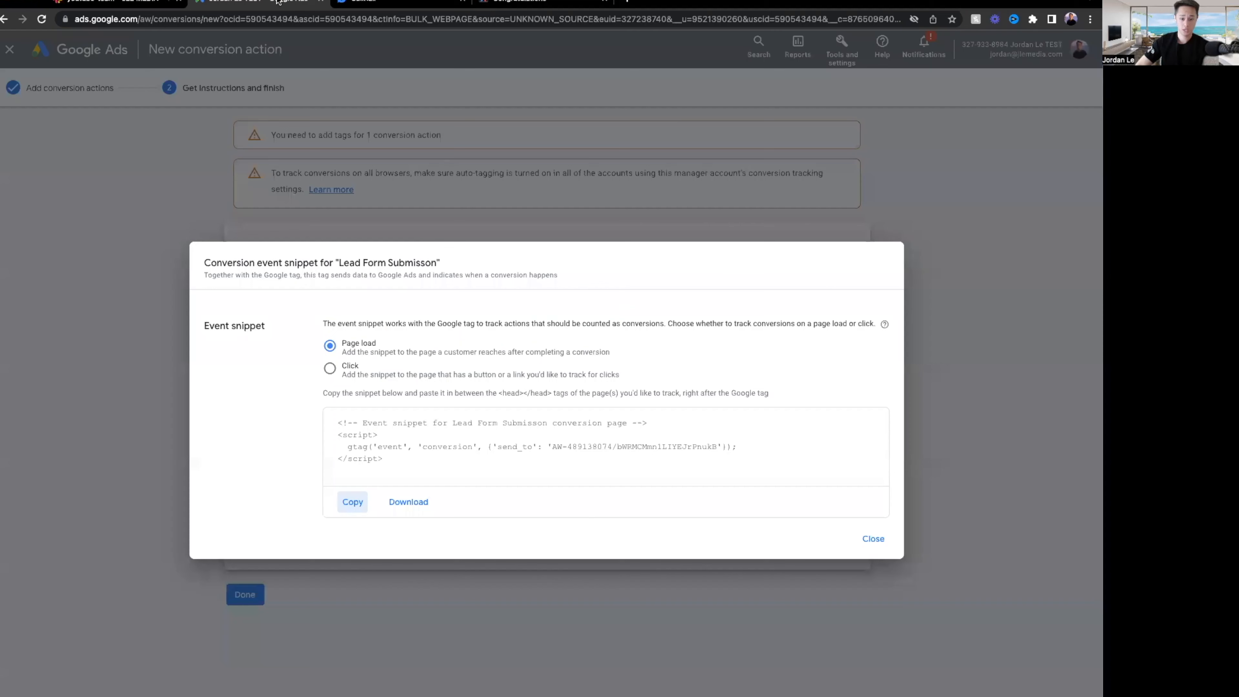
Close the event snippet, glance at the webmaster email option, and finish the conversion setup.
click(873, 539)
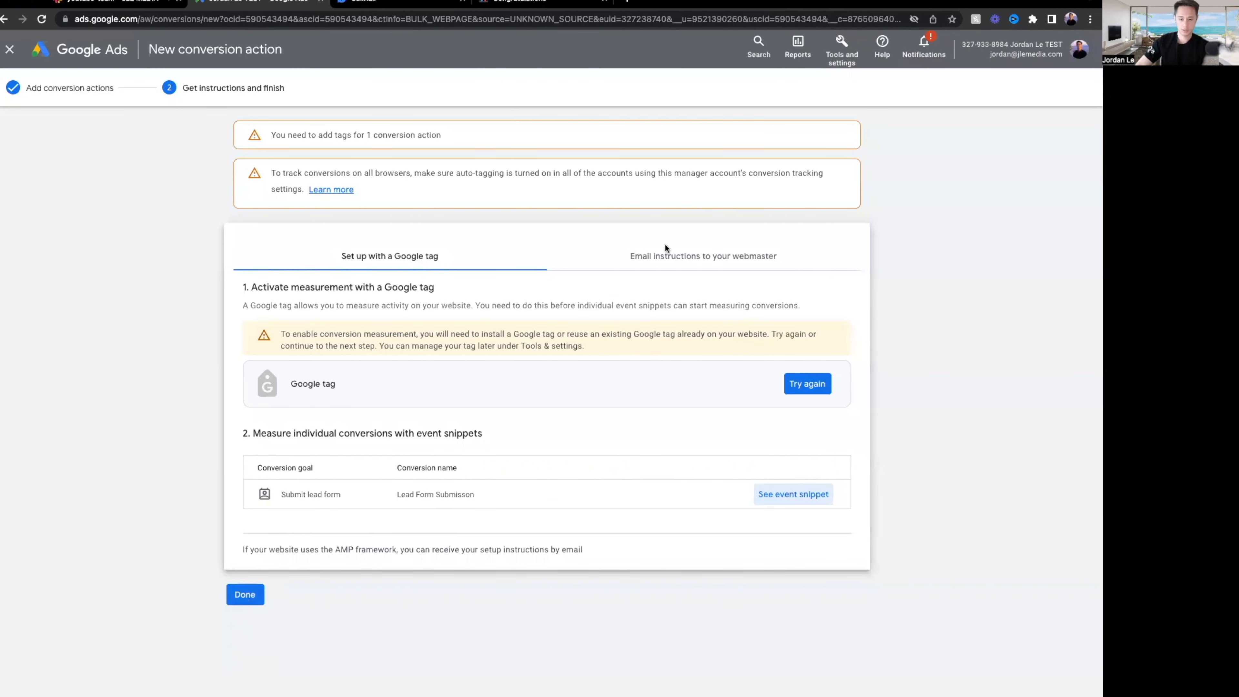
click(724, 256)
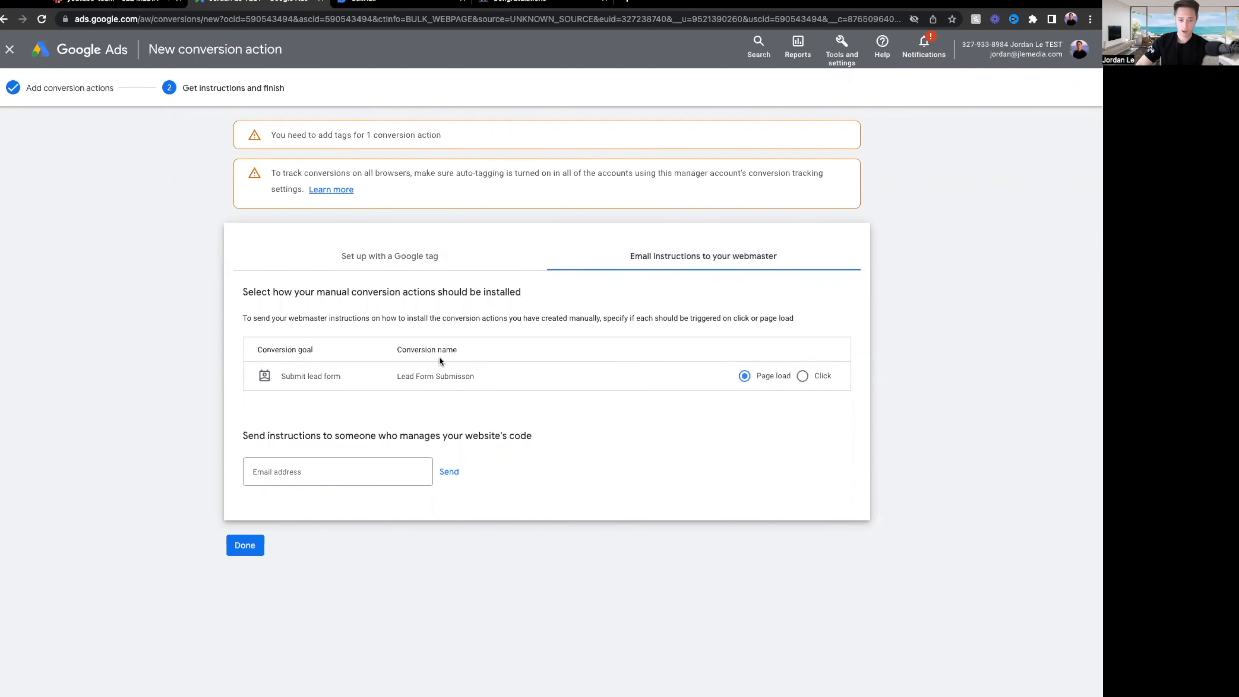
click(406, 254)
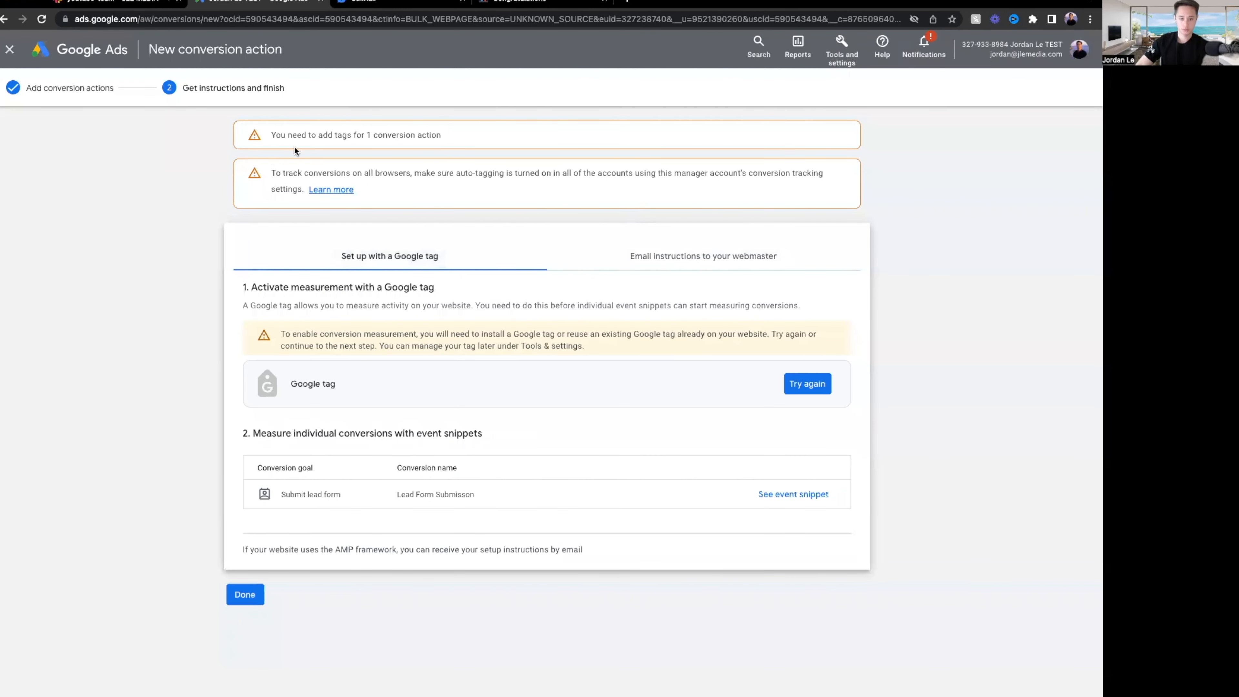
click(229, 593)
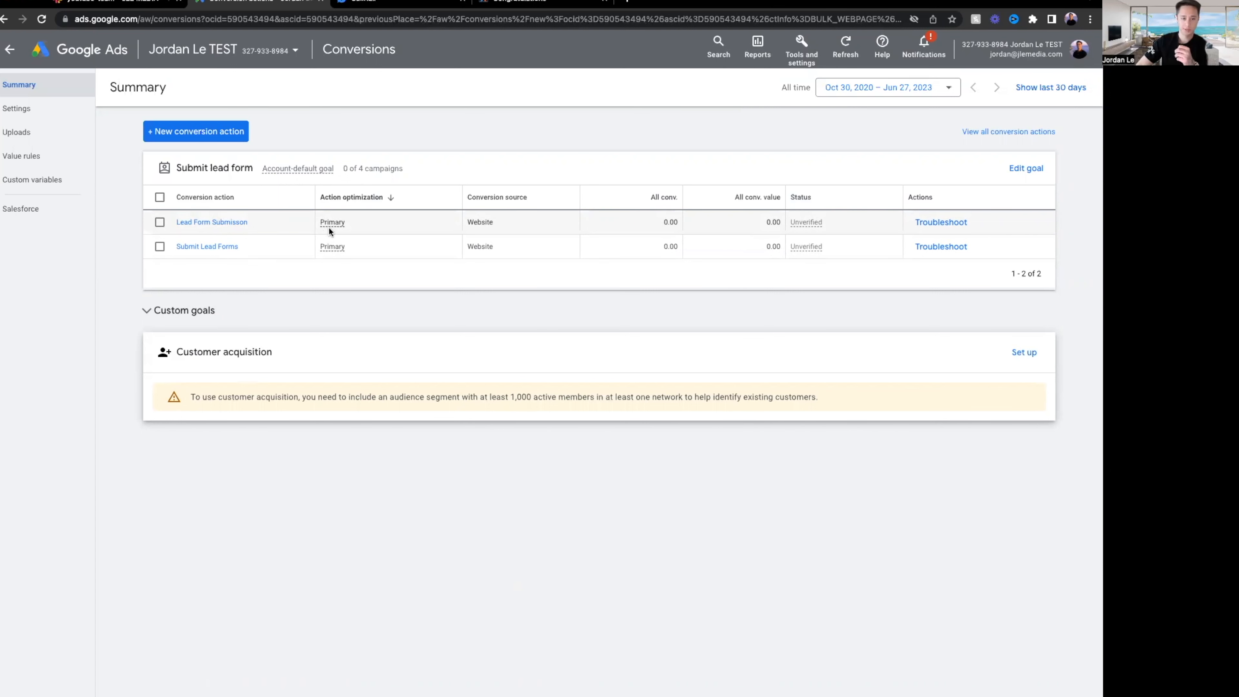
mouse_move(330, 230)
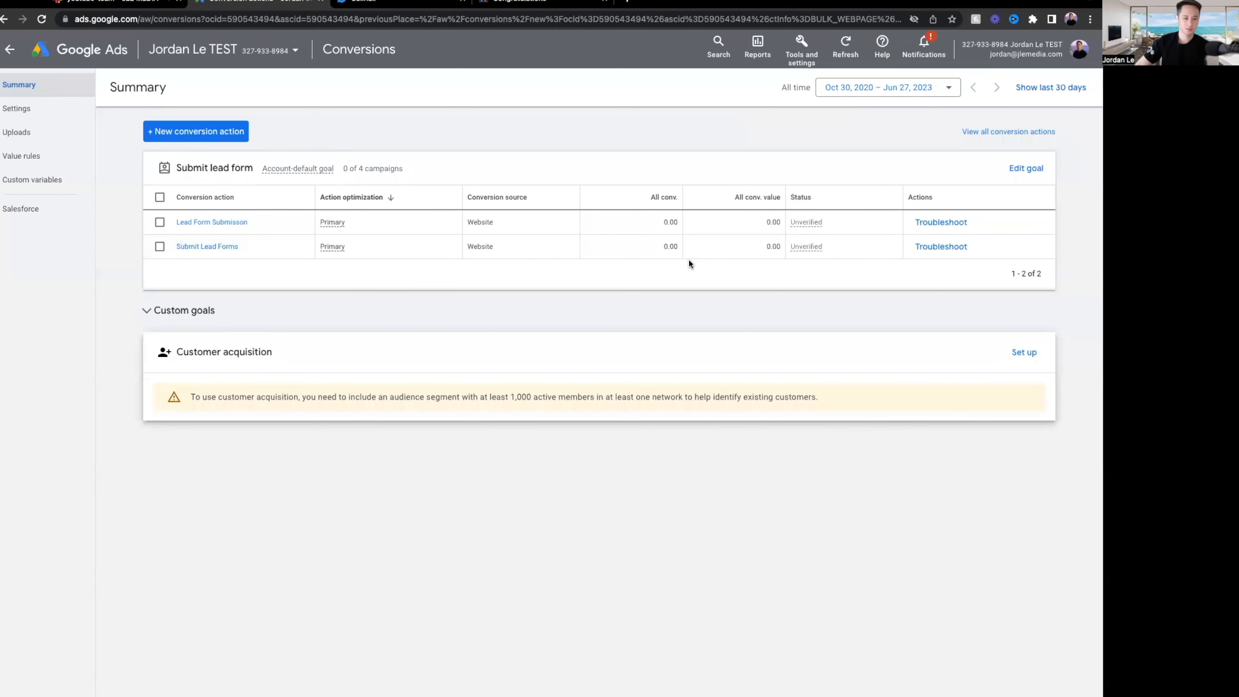
click(239, 223)
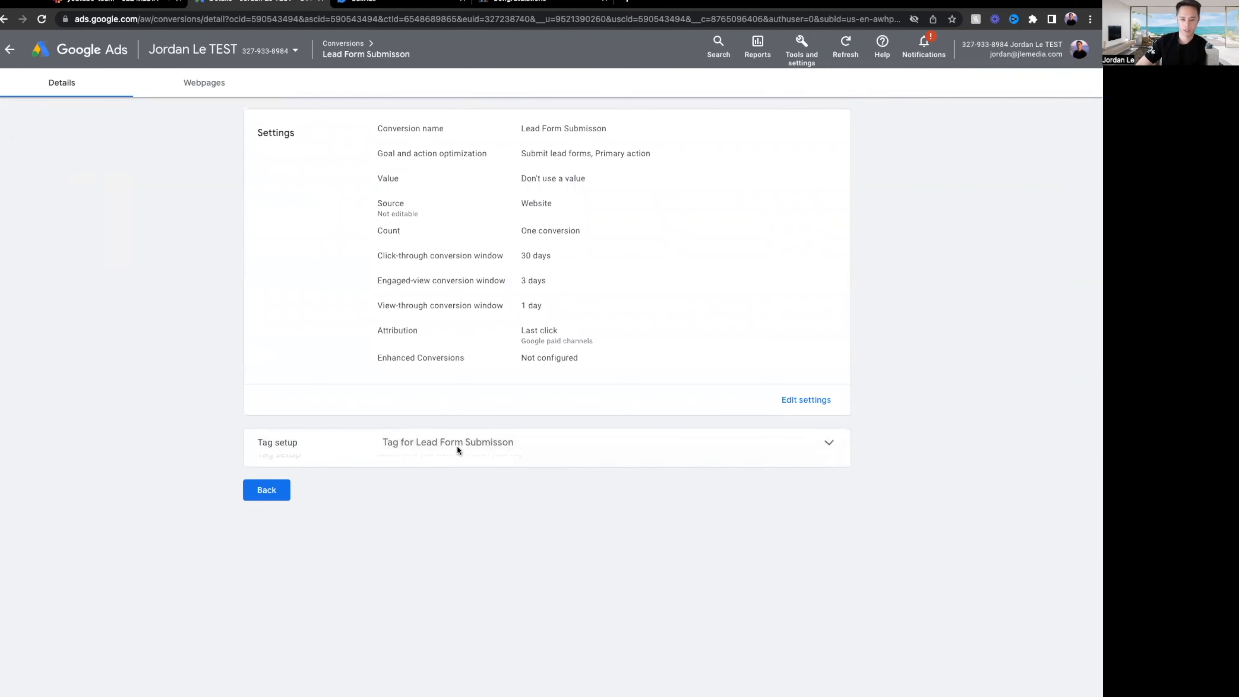
click(448, 444)
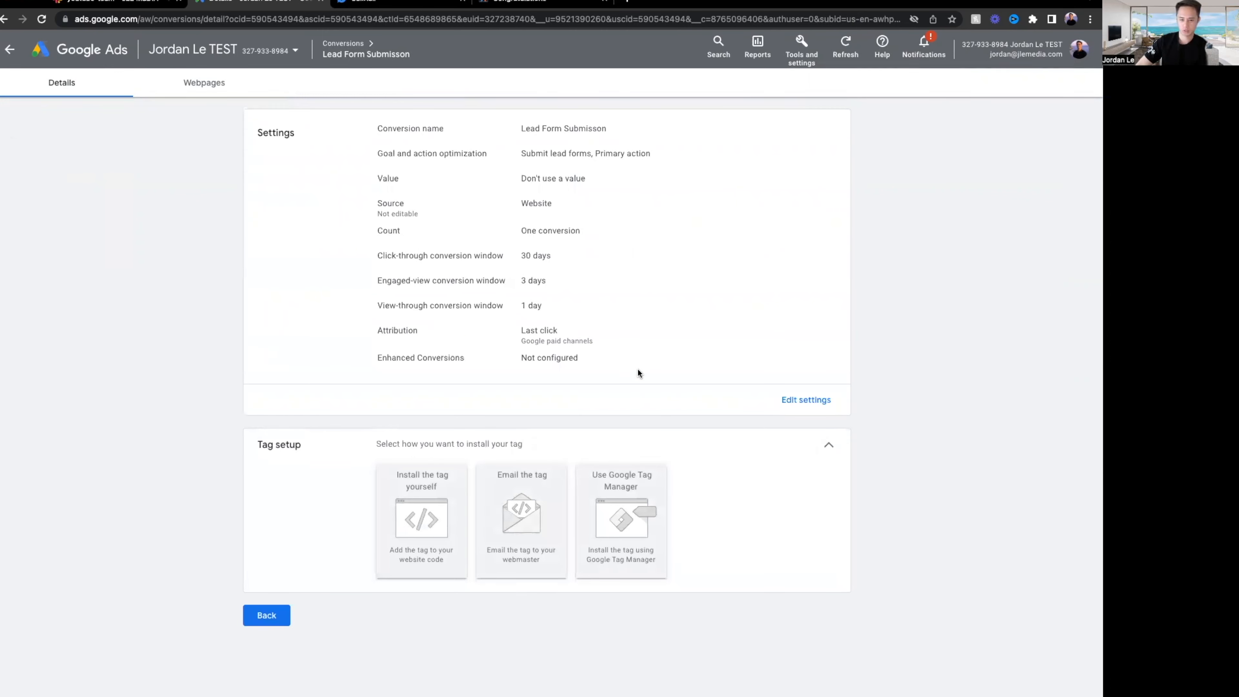
drag(511, 134, 621, 157)
click(662, 214)
drag(516, 134, 634, 128)
click(618, 136)
click(644, 128)
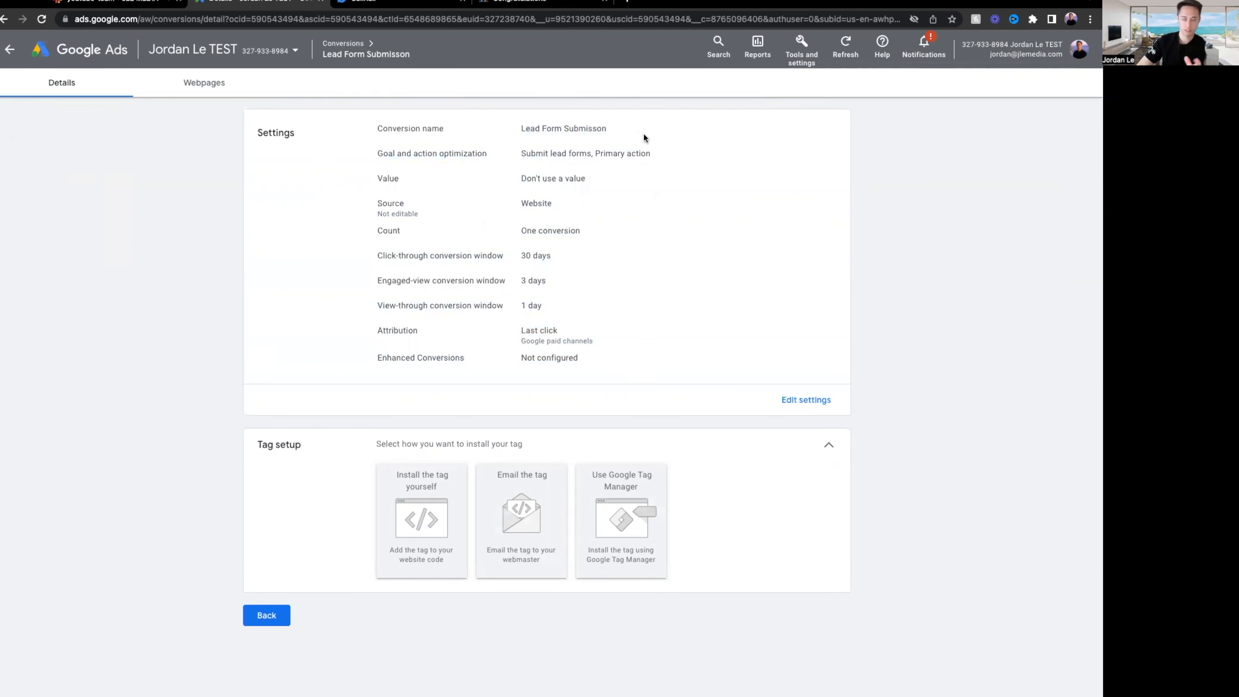
click(269, 615)
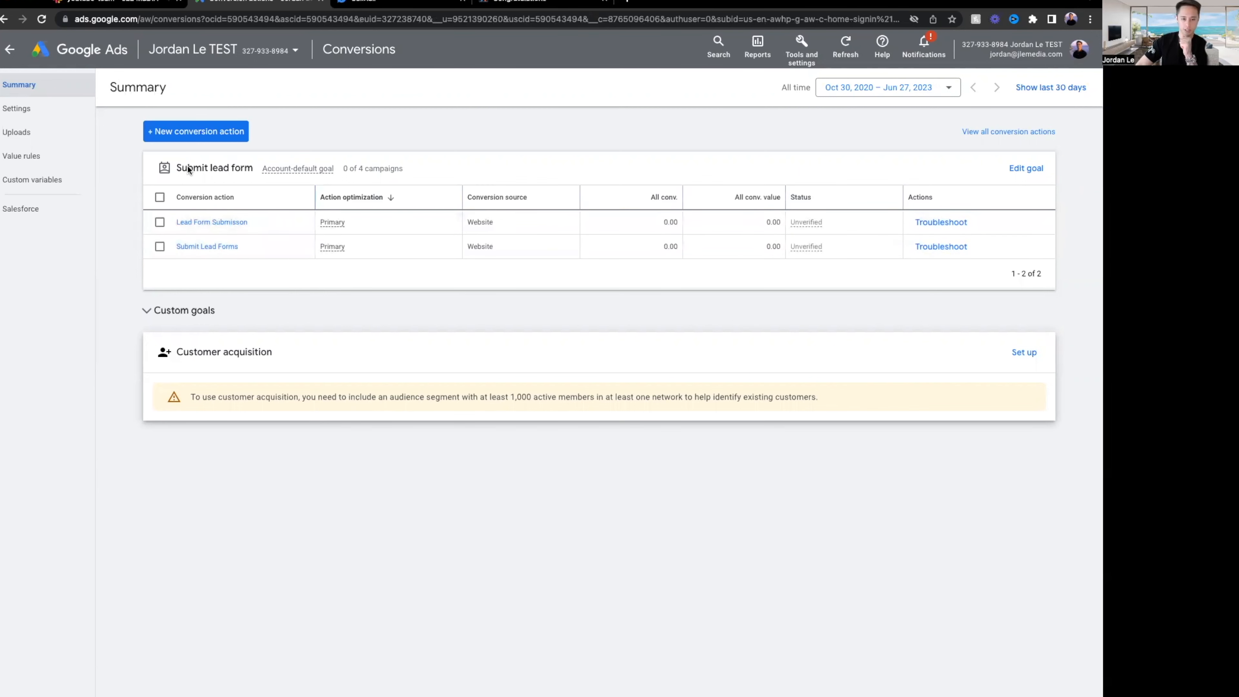
Begin a Phone calls conversion for 'Calls to a phone number on your website'.
click(220, 136)
mouse_move(654, 276)
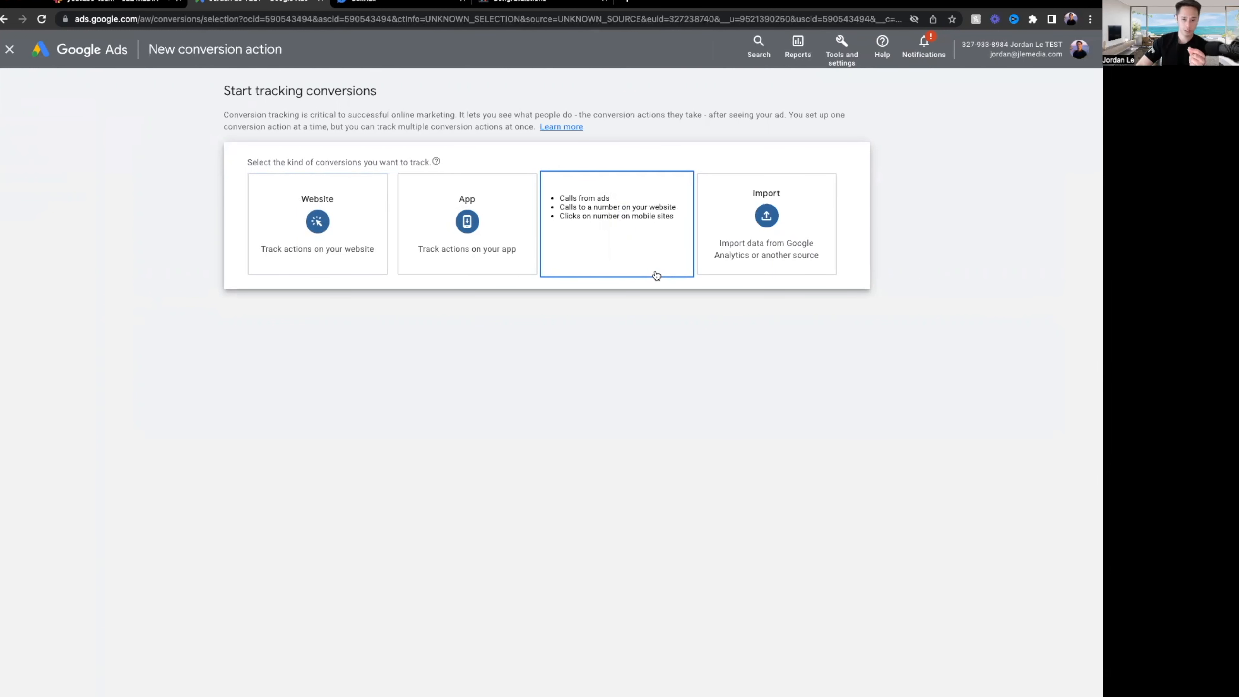
click(656, 275)
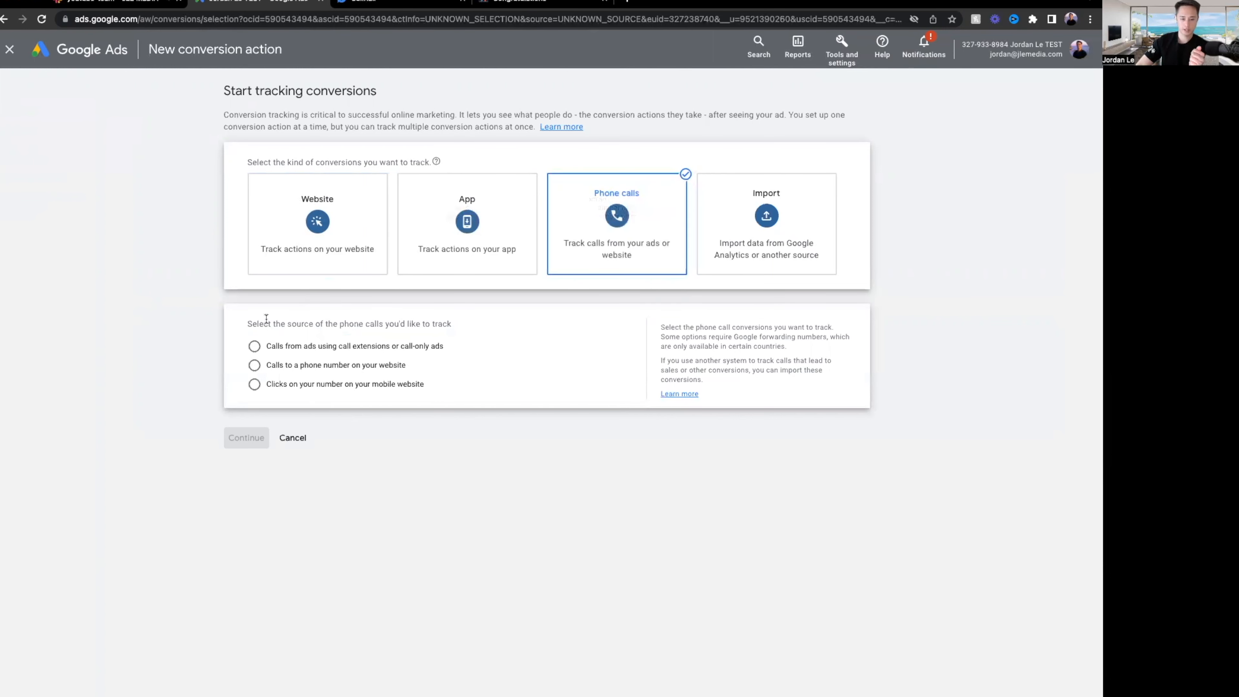
click(310, 367)
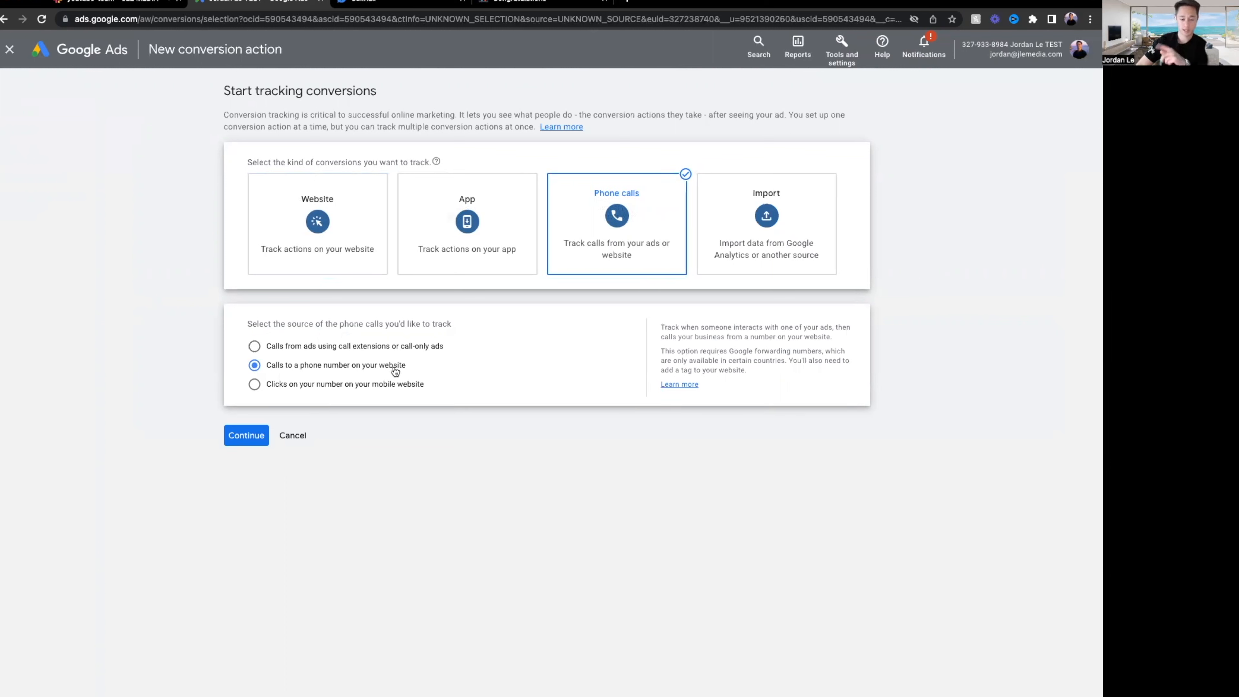
click(248, 433)
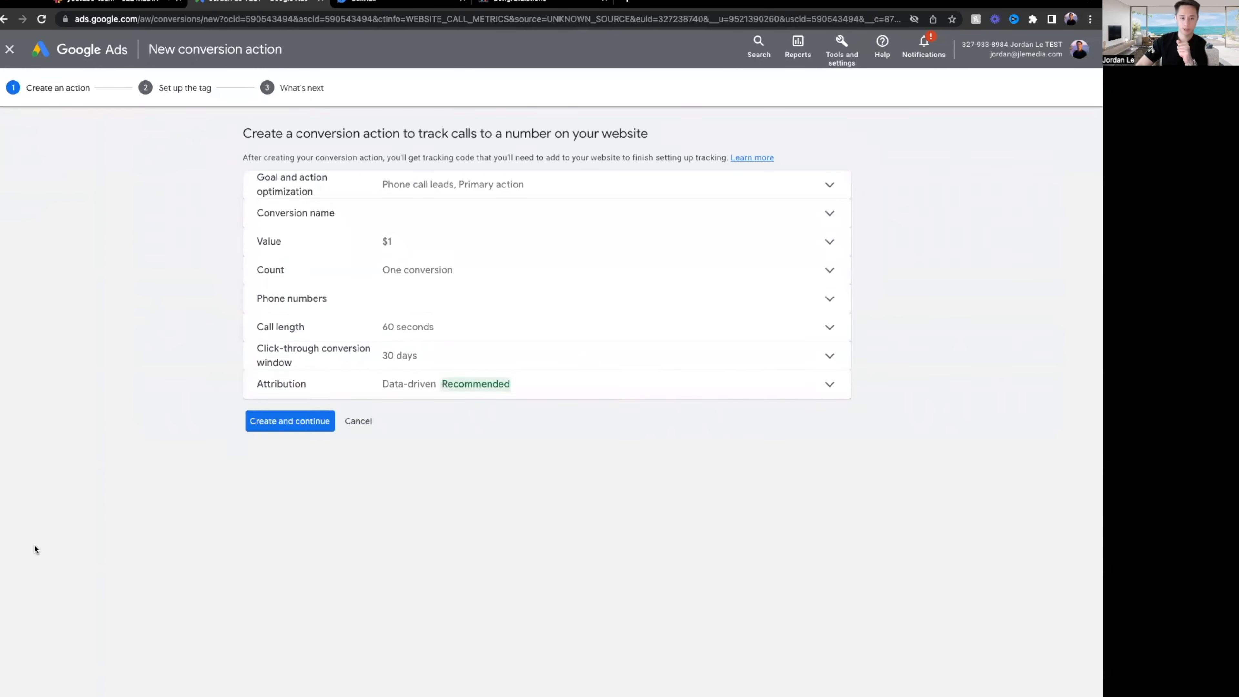
Name the call conversion 'Calls To Website' and choose 'Don't use a value'.
click(444, 237)
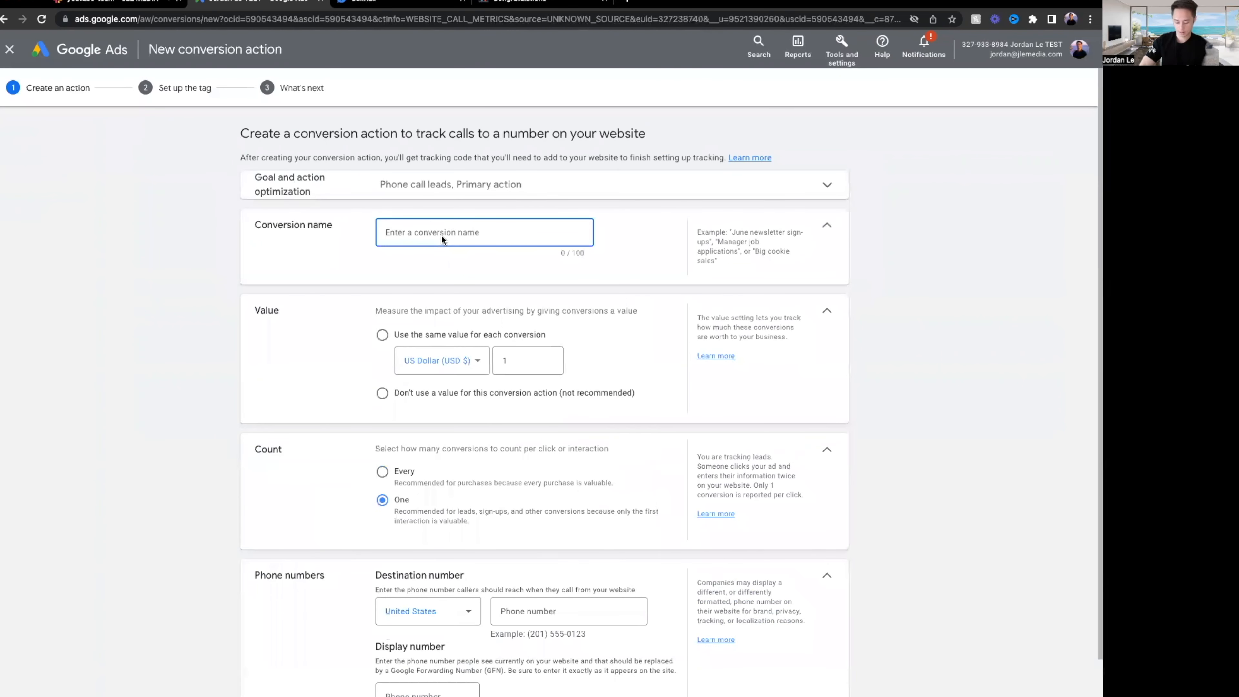
text(Calls To W)
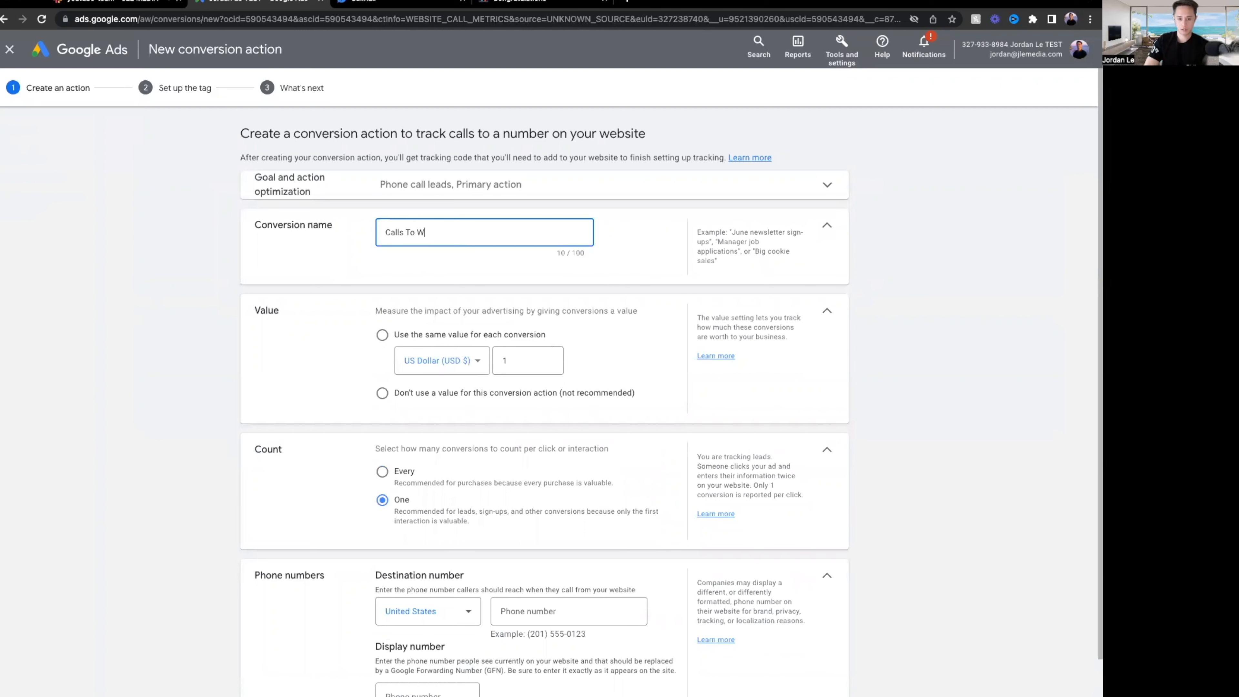
text(ebsite)
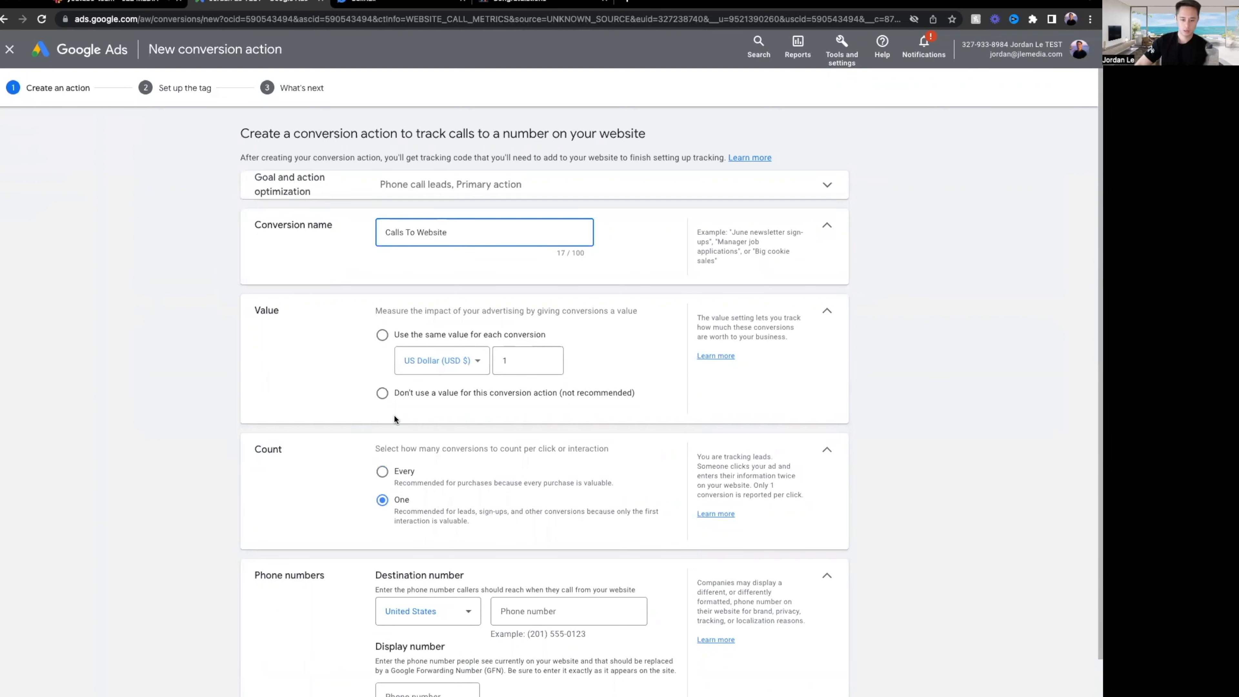
click(396, 399)
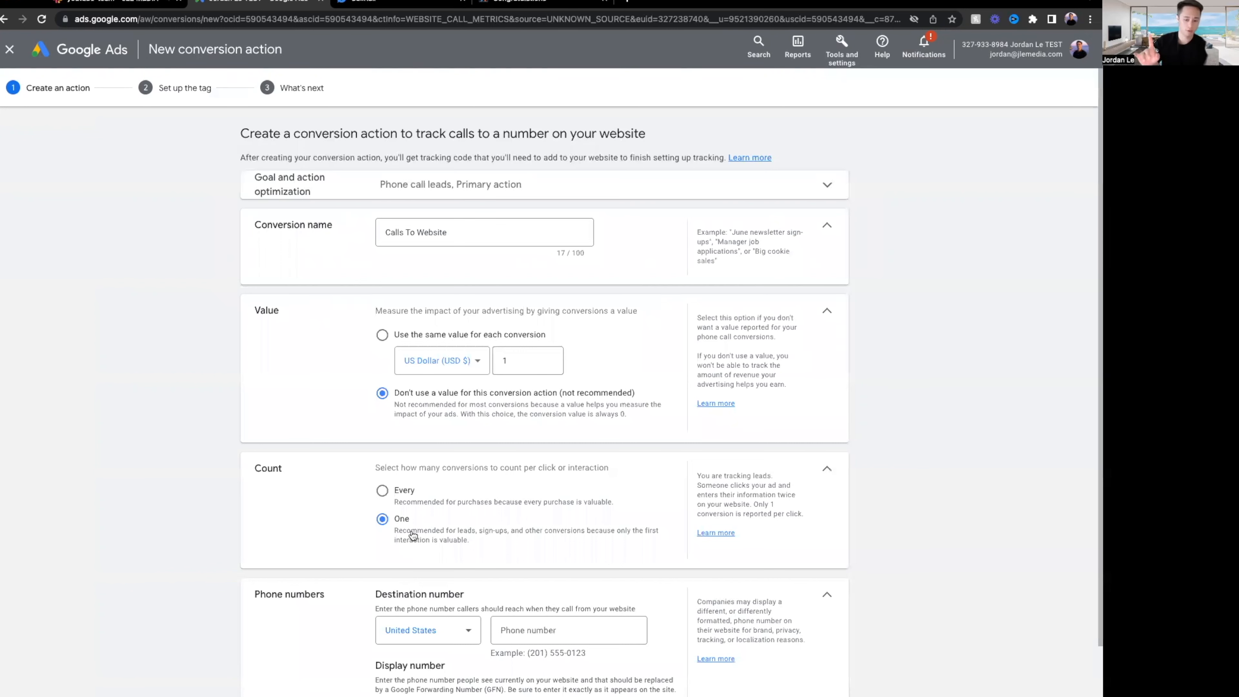
Review the empty destination and display phone number fields and their example format.
scroll(412, 535, down, 3)
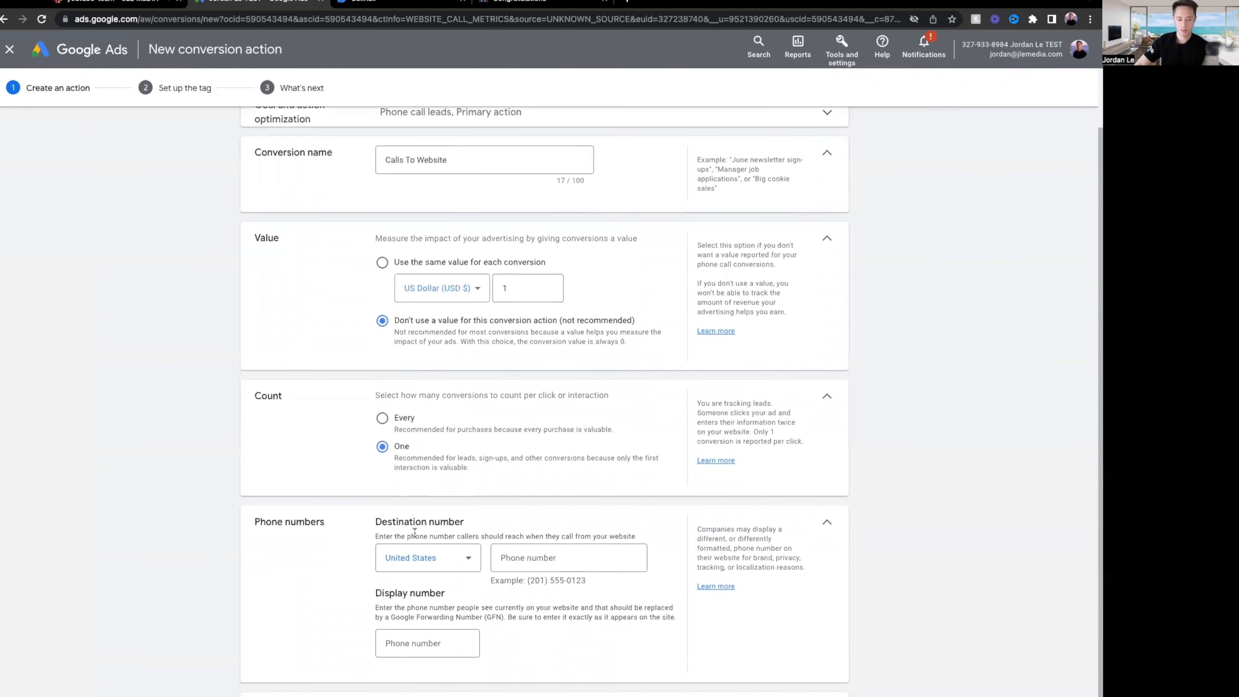
drag(333, 477, 204, 474)
click(555, 519)
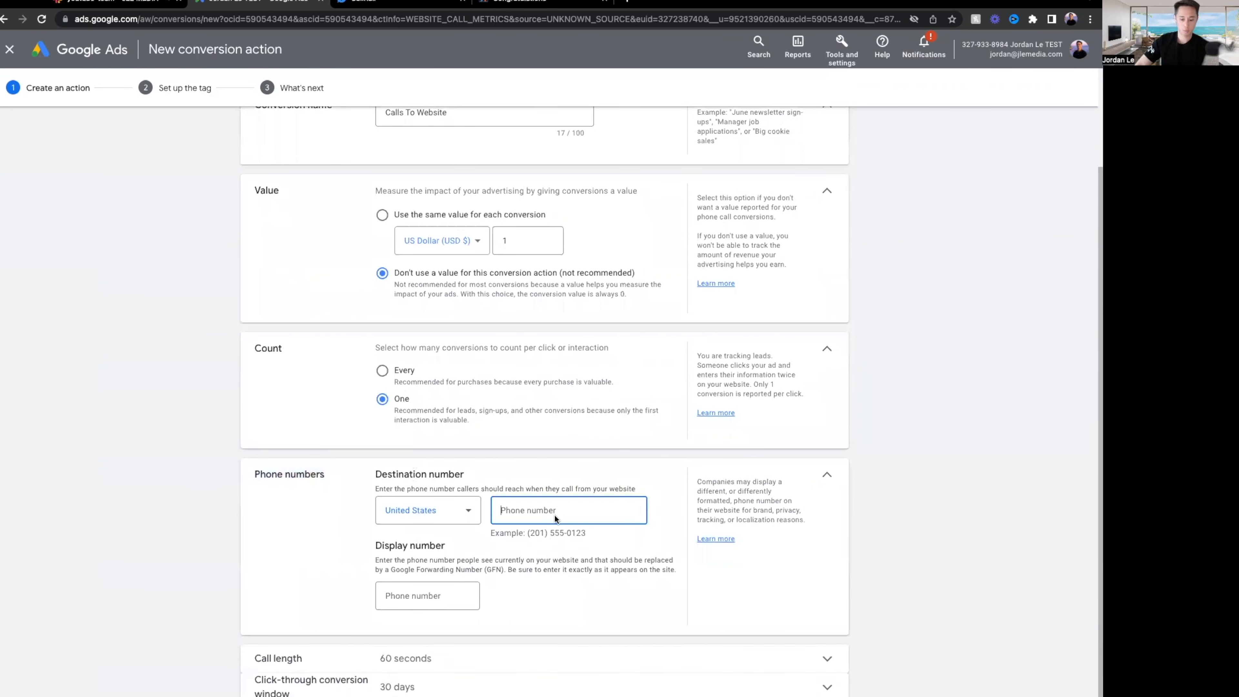
drag(590, 537, 531, 535)
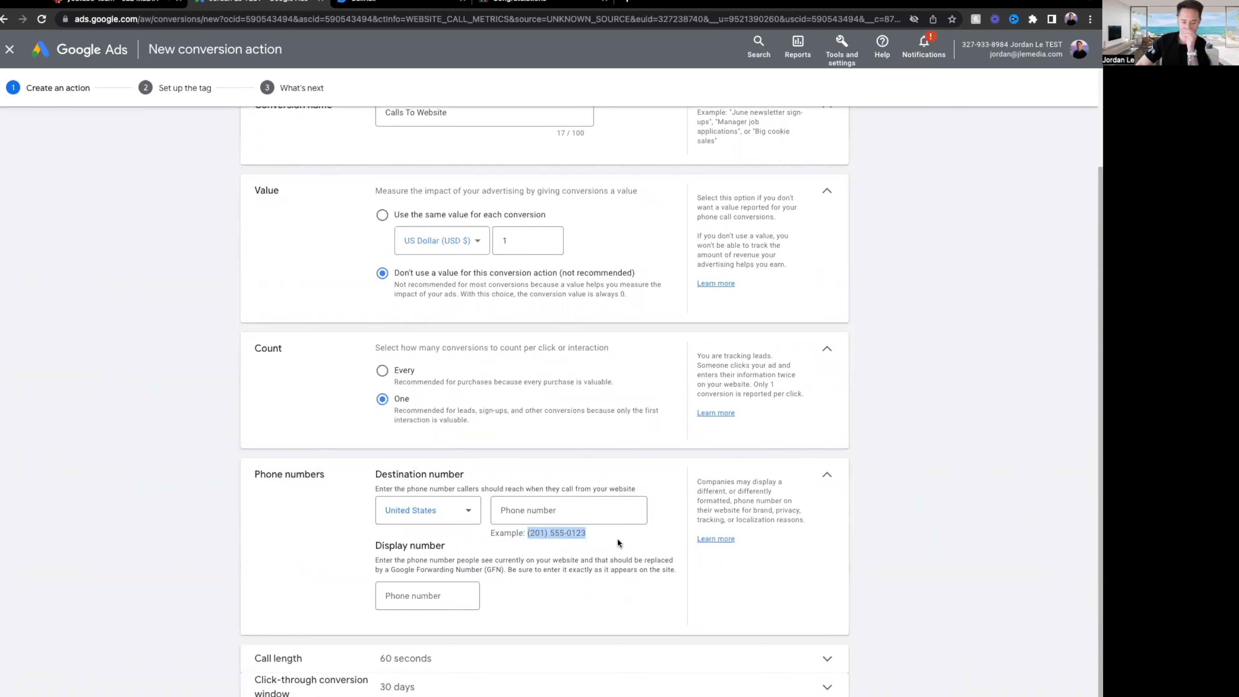
click(556, 510)
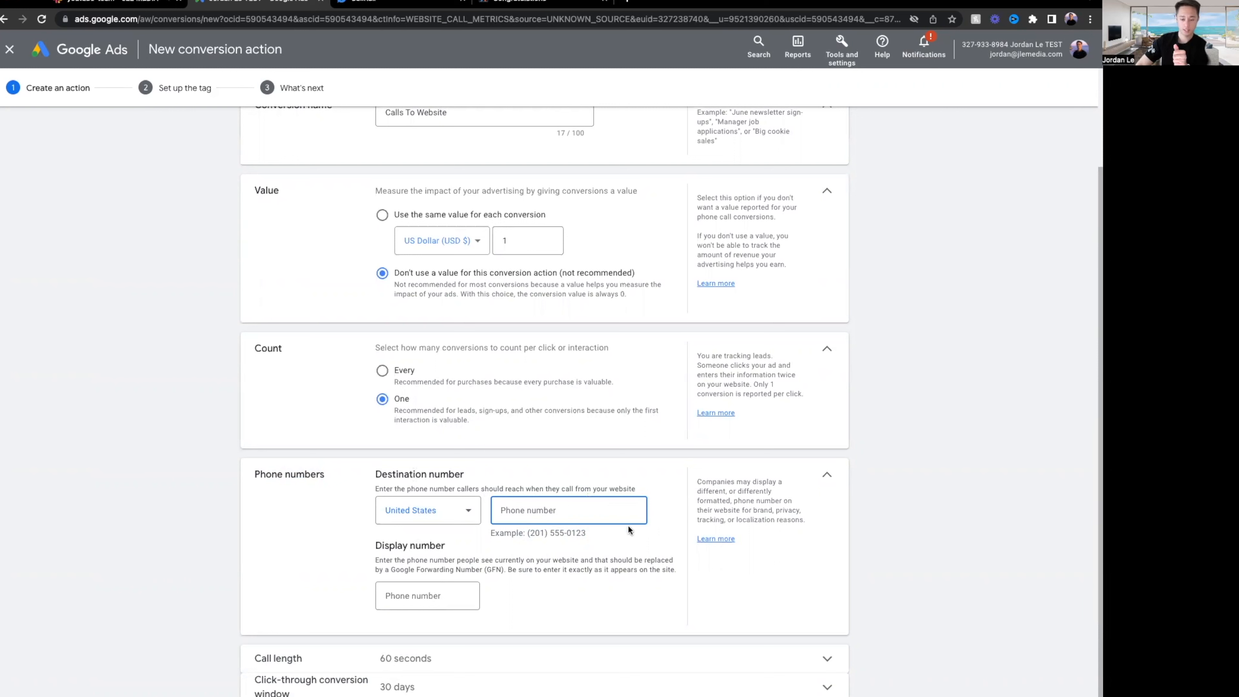
drag(590, 533, 529, 535)
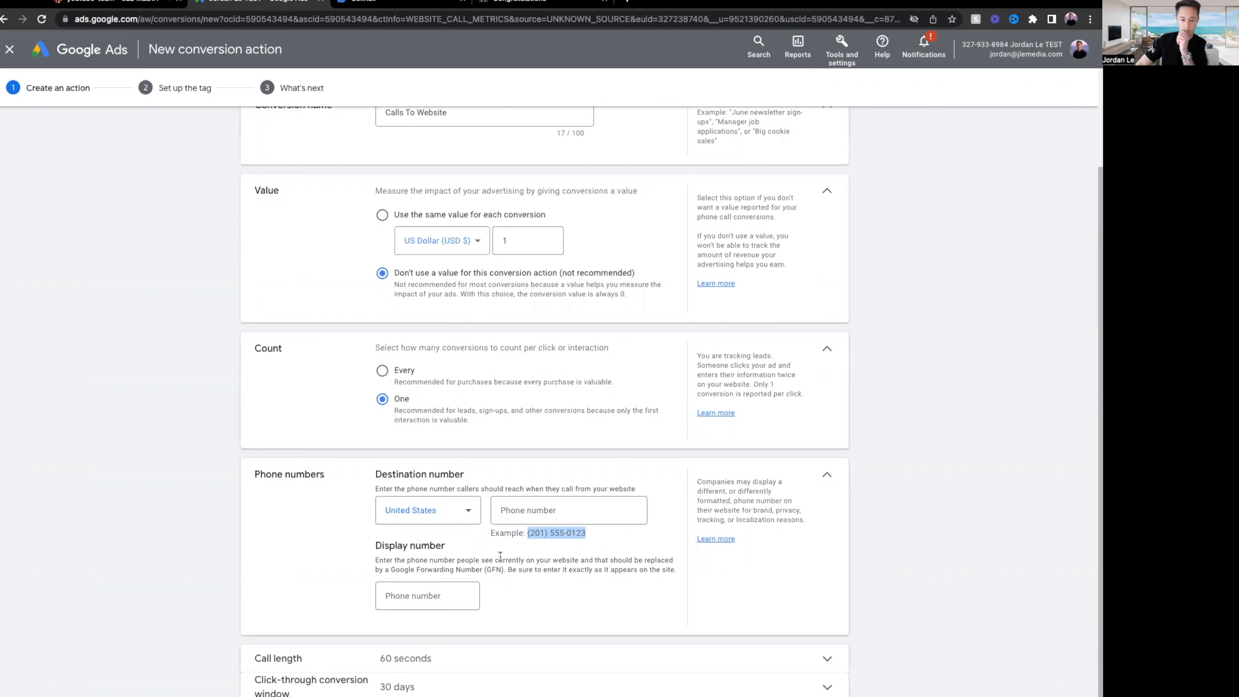
drag(371, 549, 476, 554)
click(513, 559)
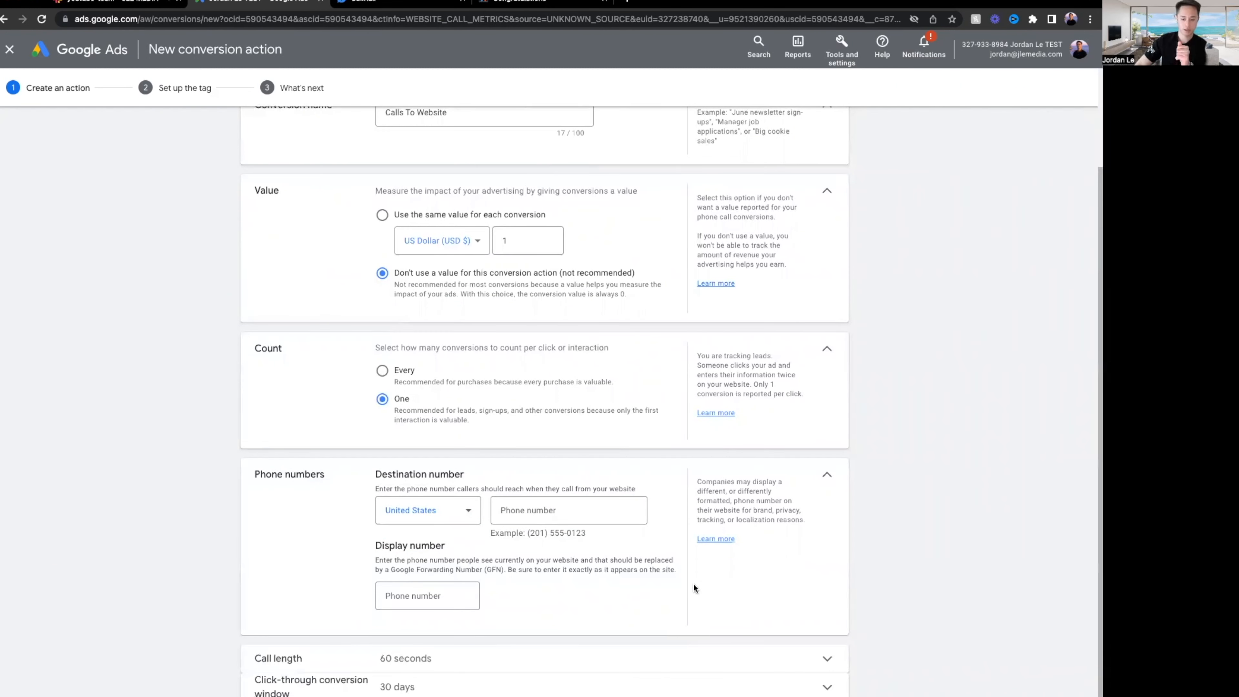
Switch to CallRail and open Account Settings from the JL account avatar menu.
click(378, 3)
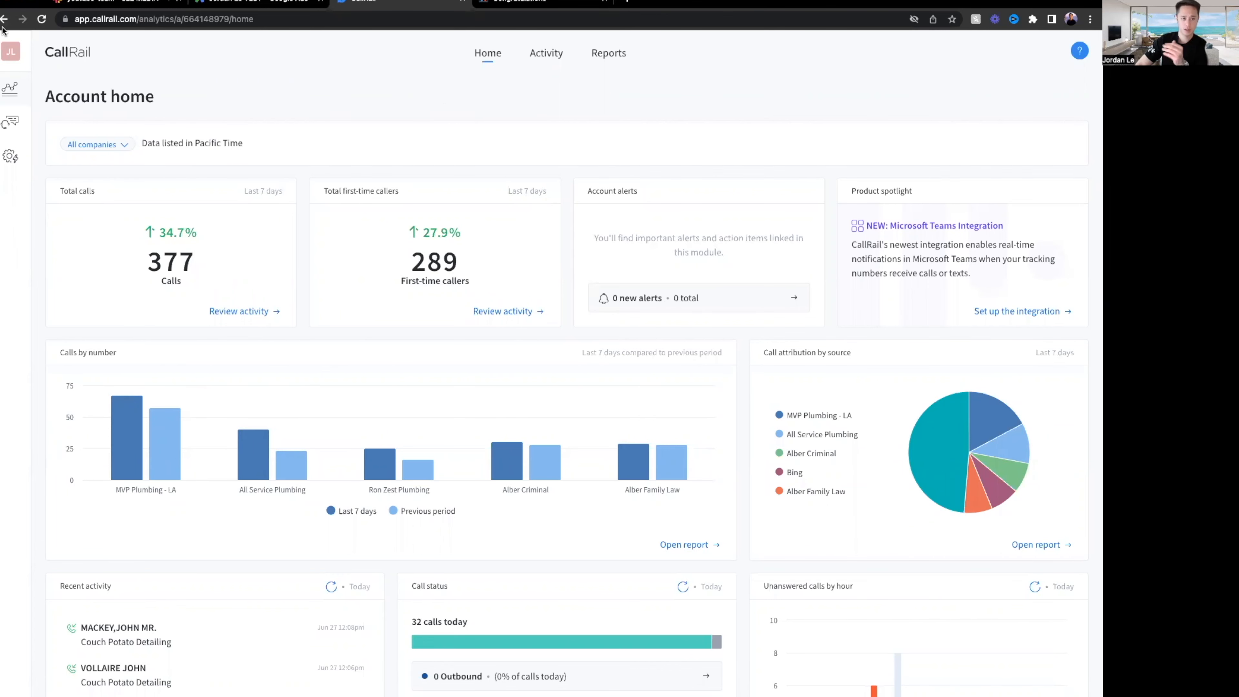
click(10, 53)
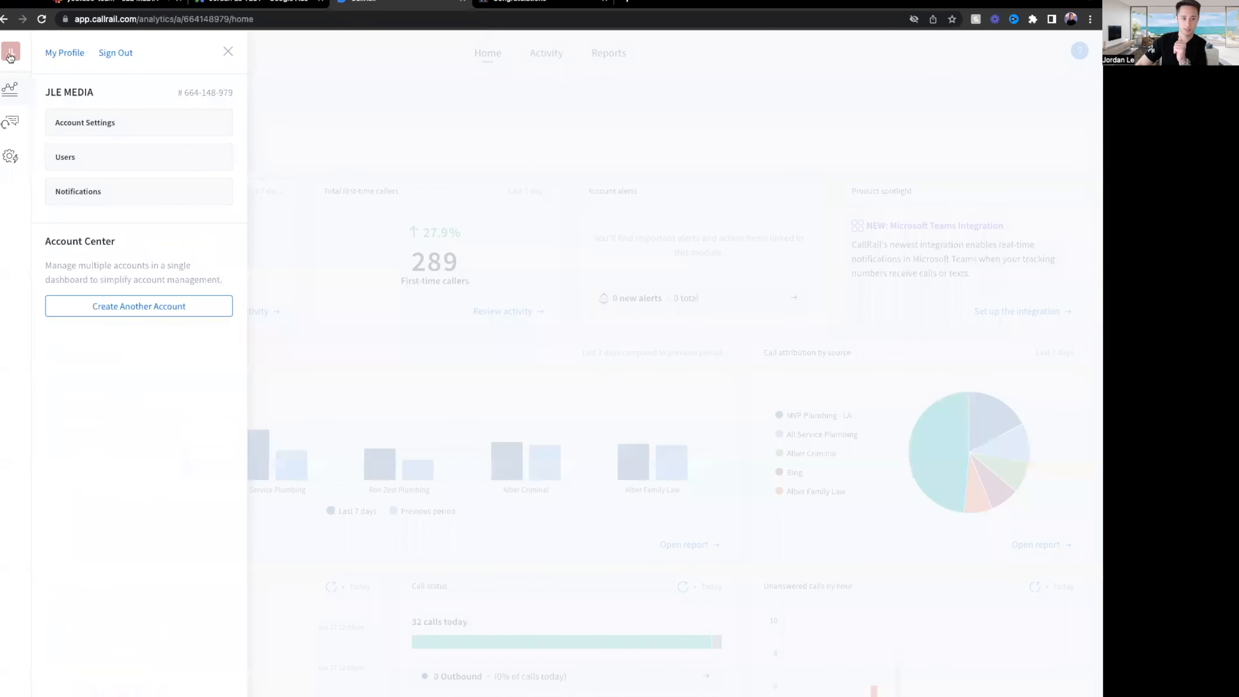
click(228, 52)
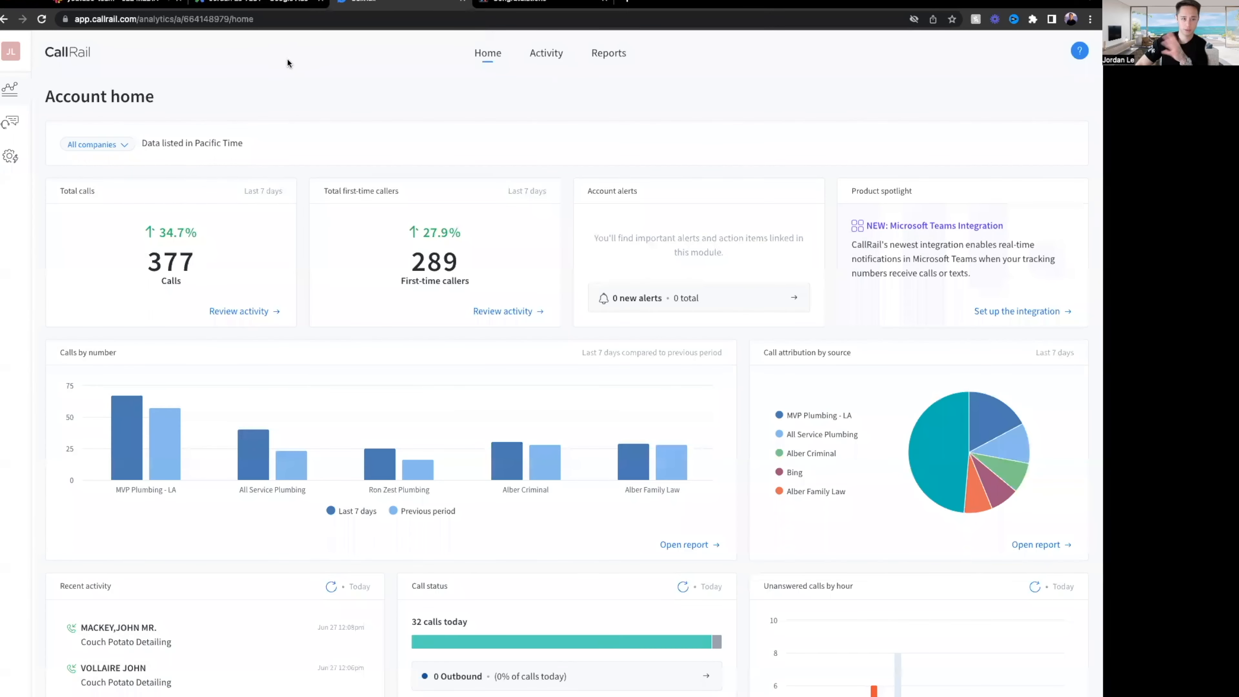
click(13, 56)
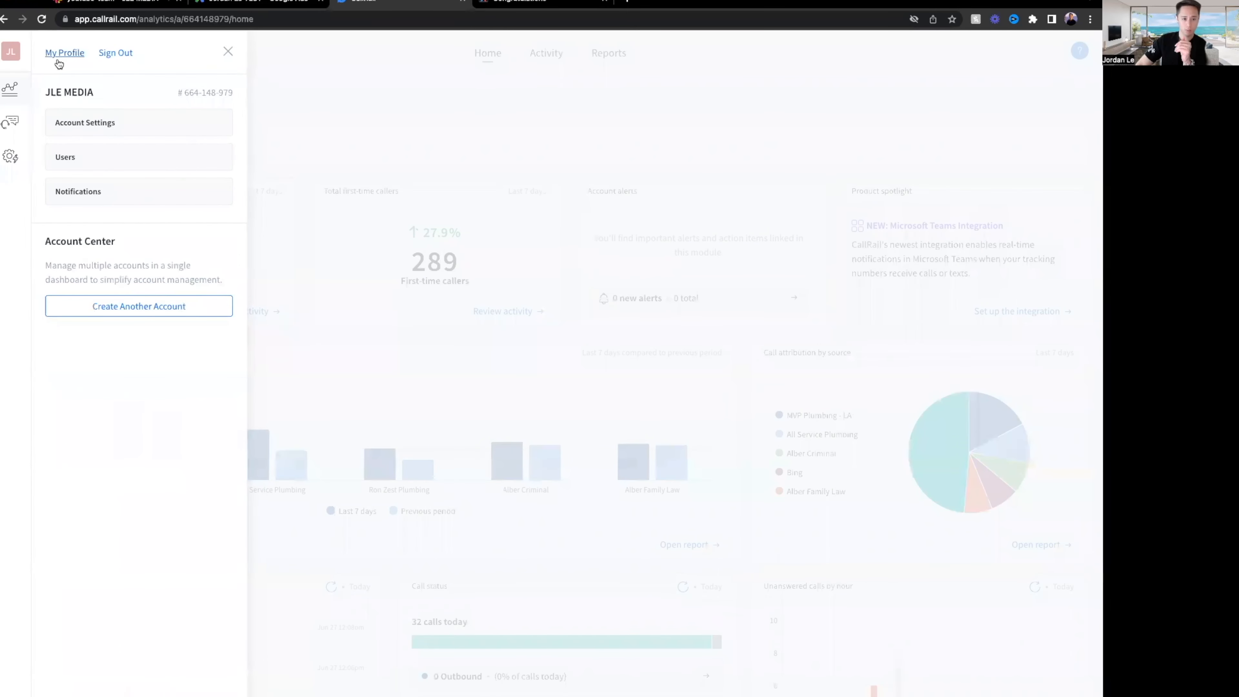
click(105, 123)
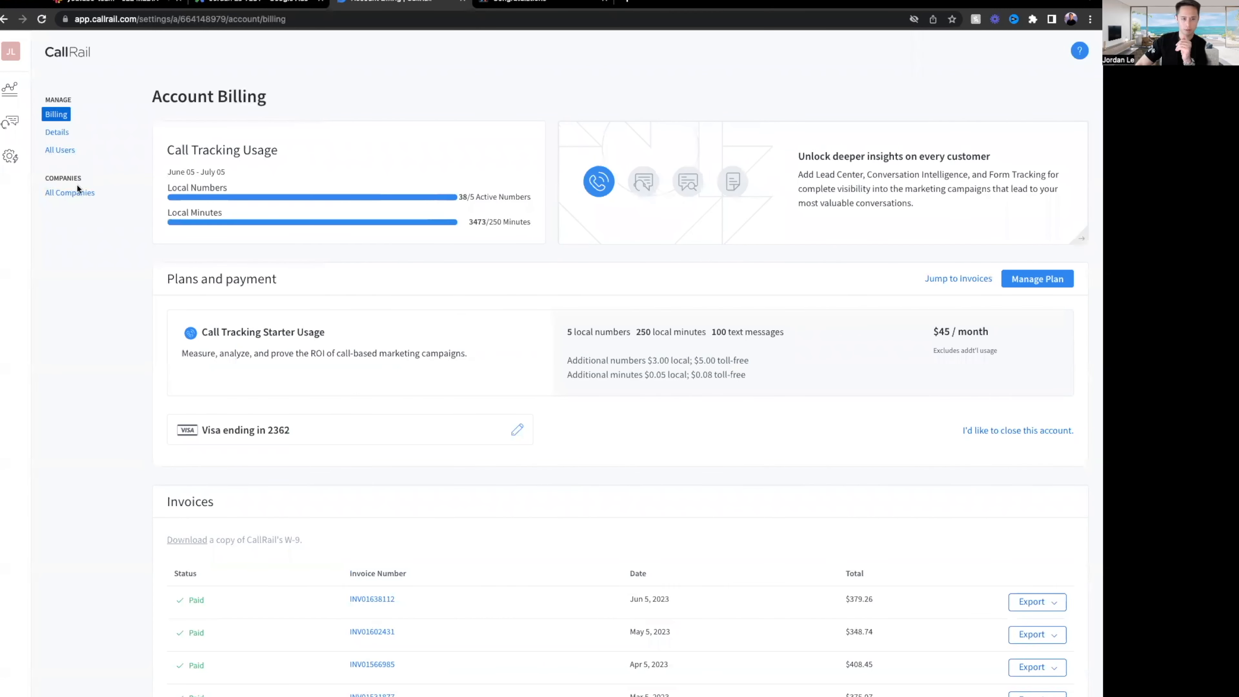
Create a company named TEST with the Eastern Time (US & Canada) time zone.
click(70, 195)
click(206, 146)
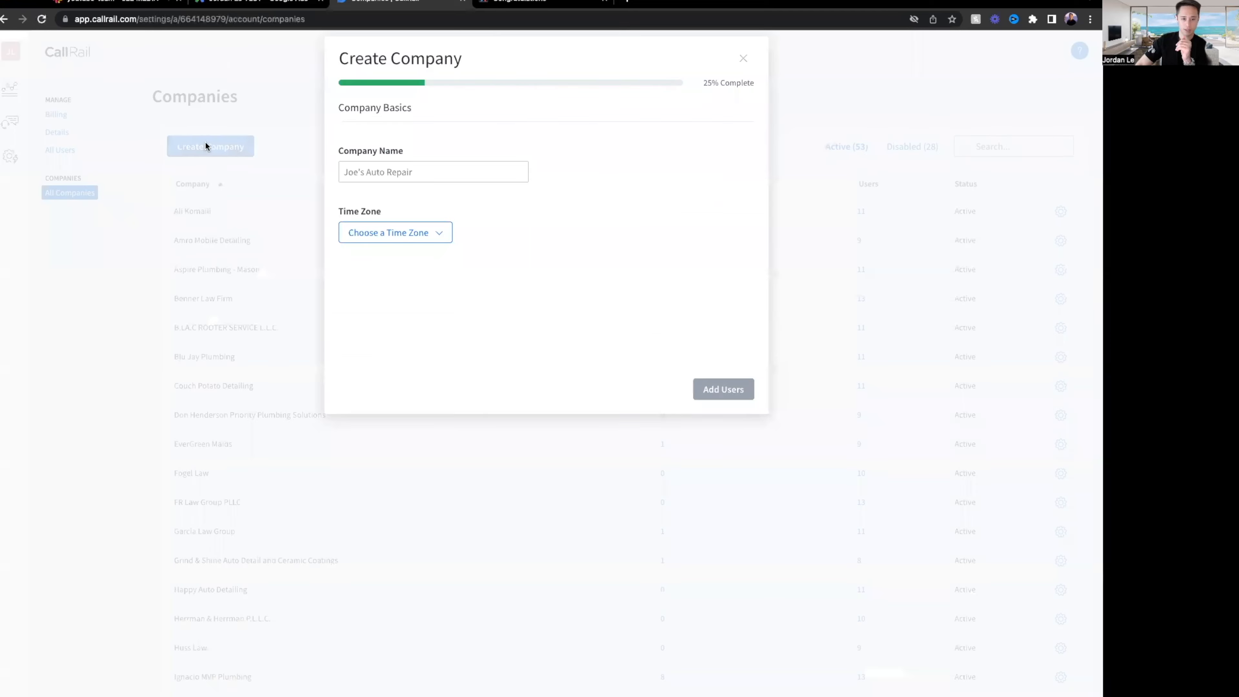
click(449, 166)
text(TEST)
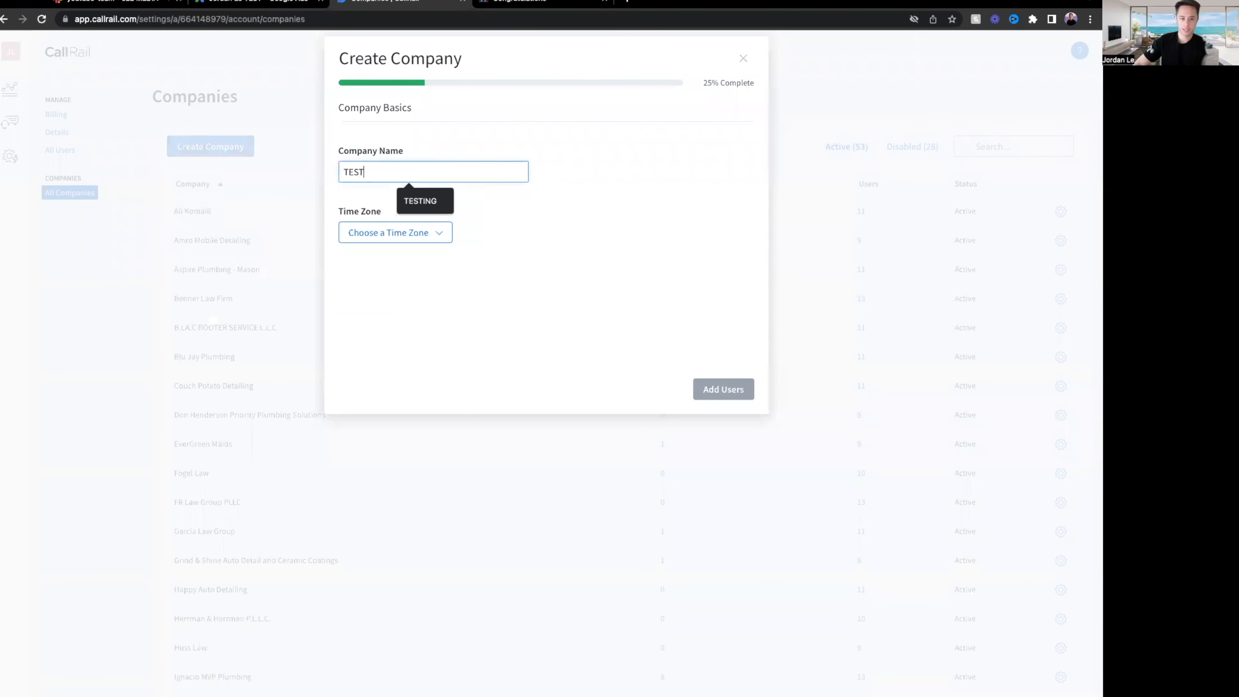
click(383, 233)
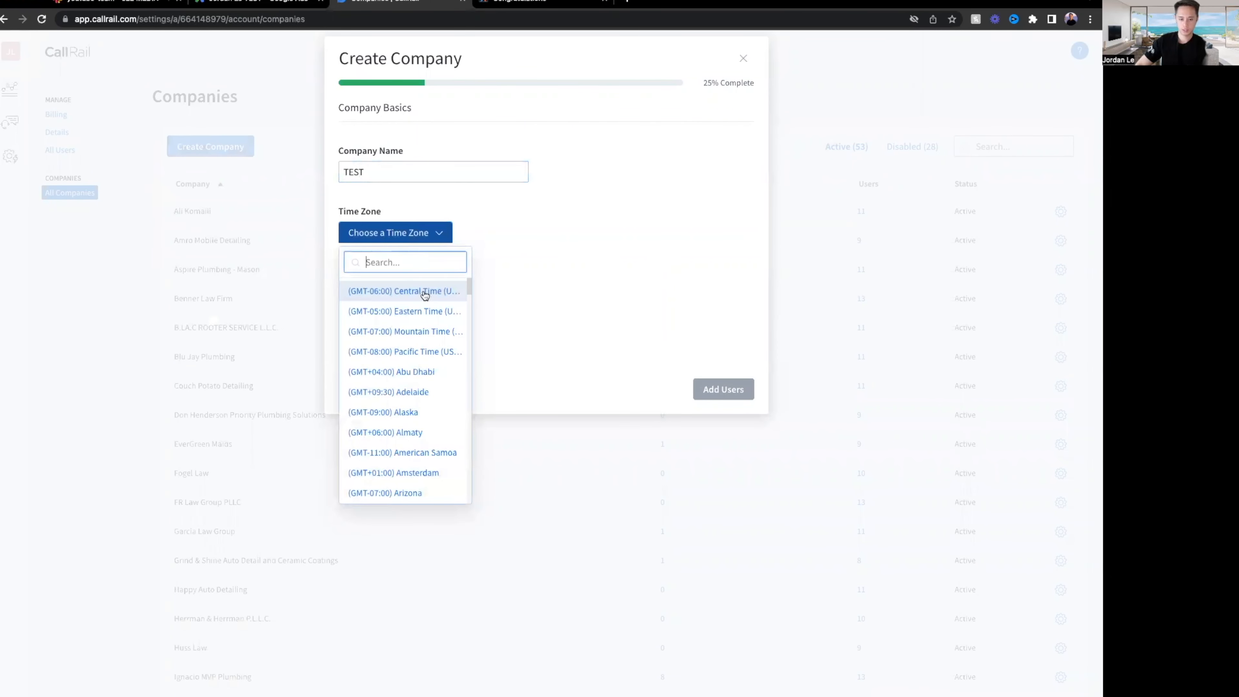
scroll(424, 332, down, 3)
scroll(429, 313, up, 5)
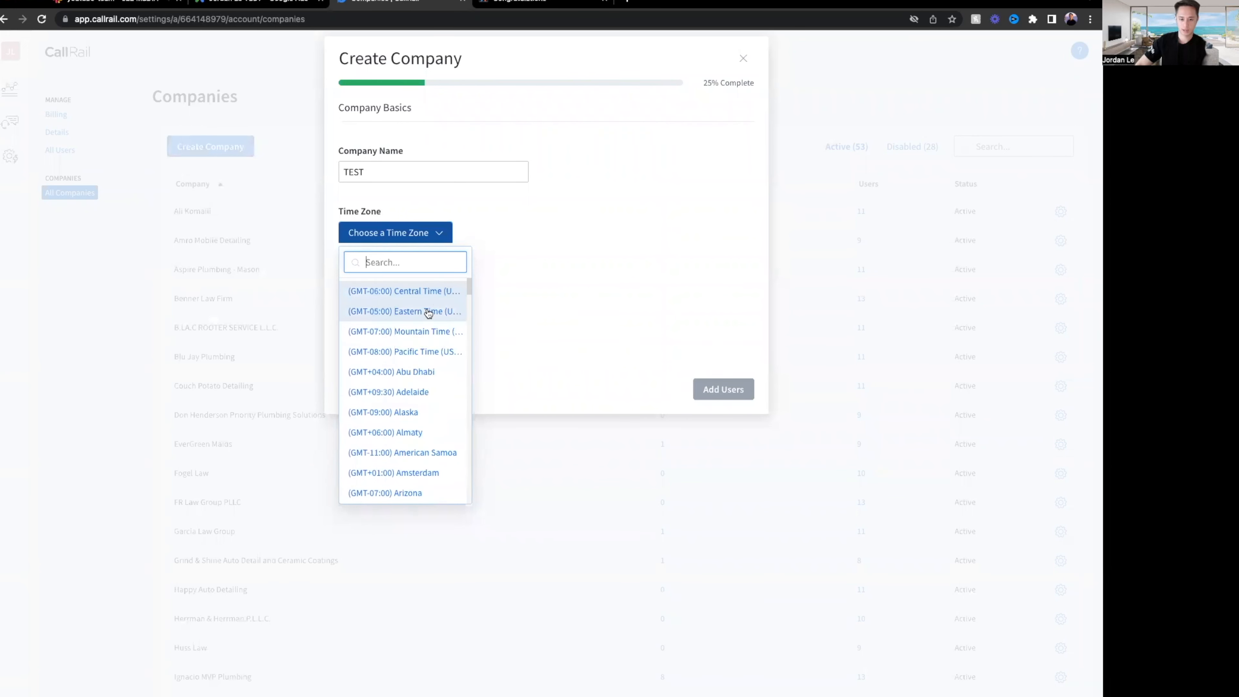
click(434, 311)
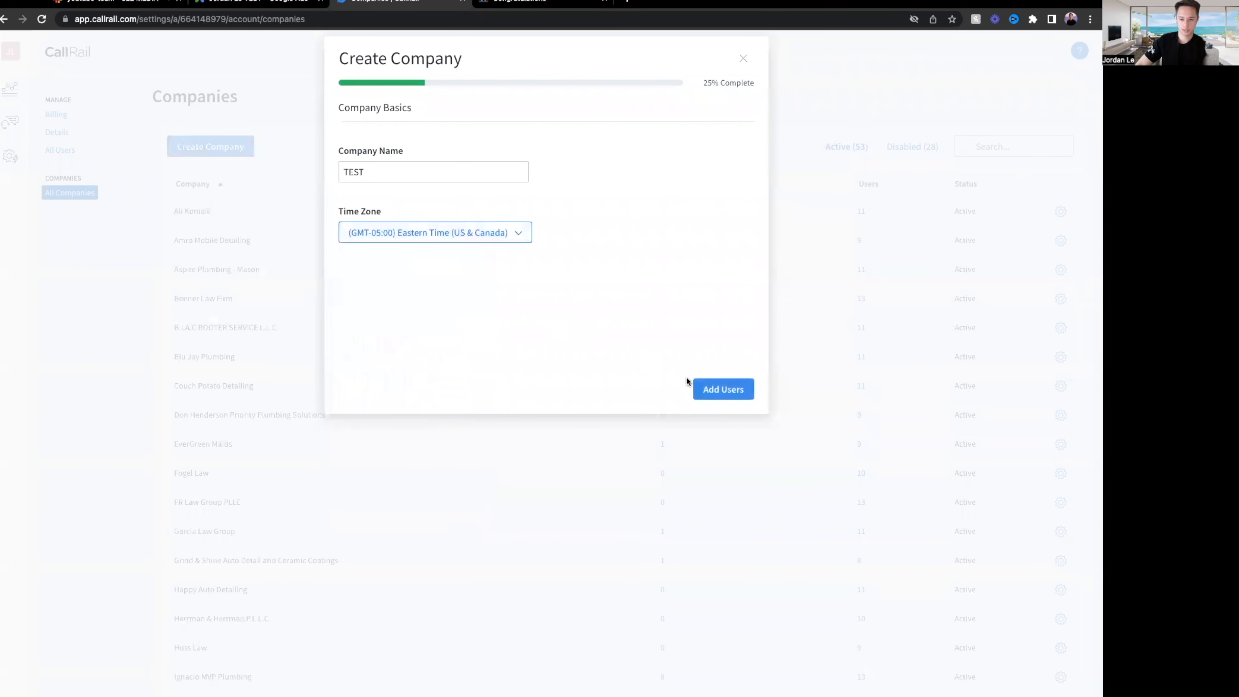
click(726, 390)
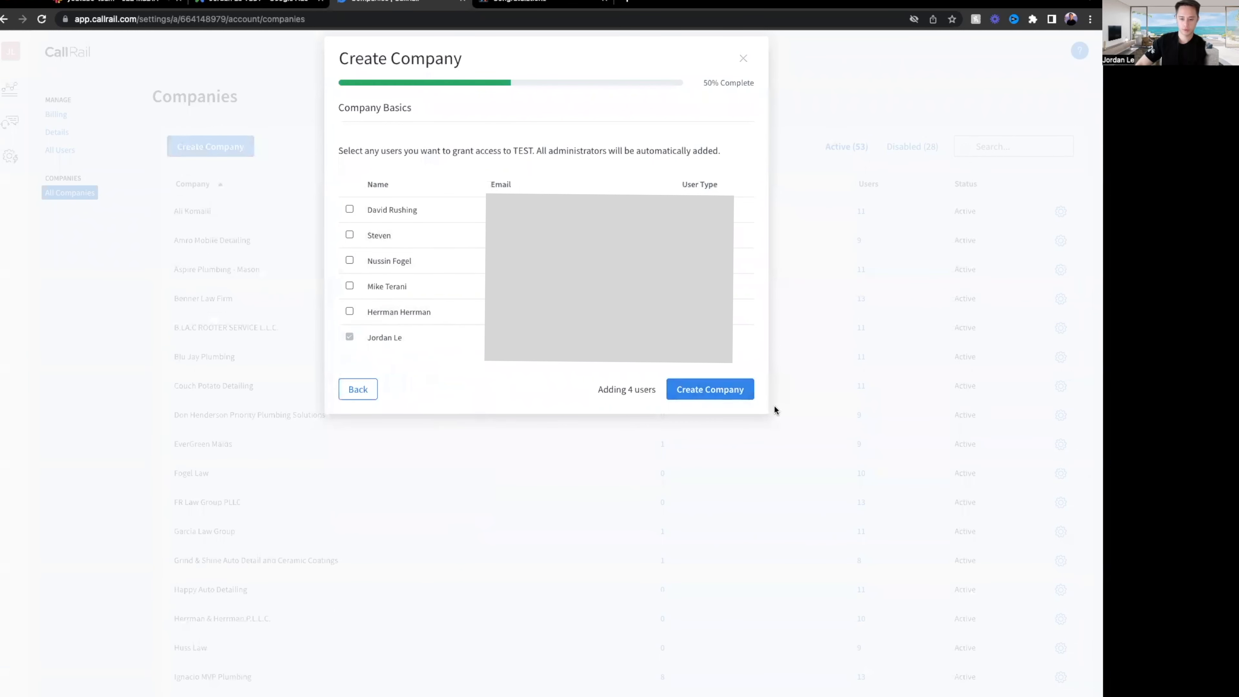
click(744, 394)
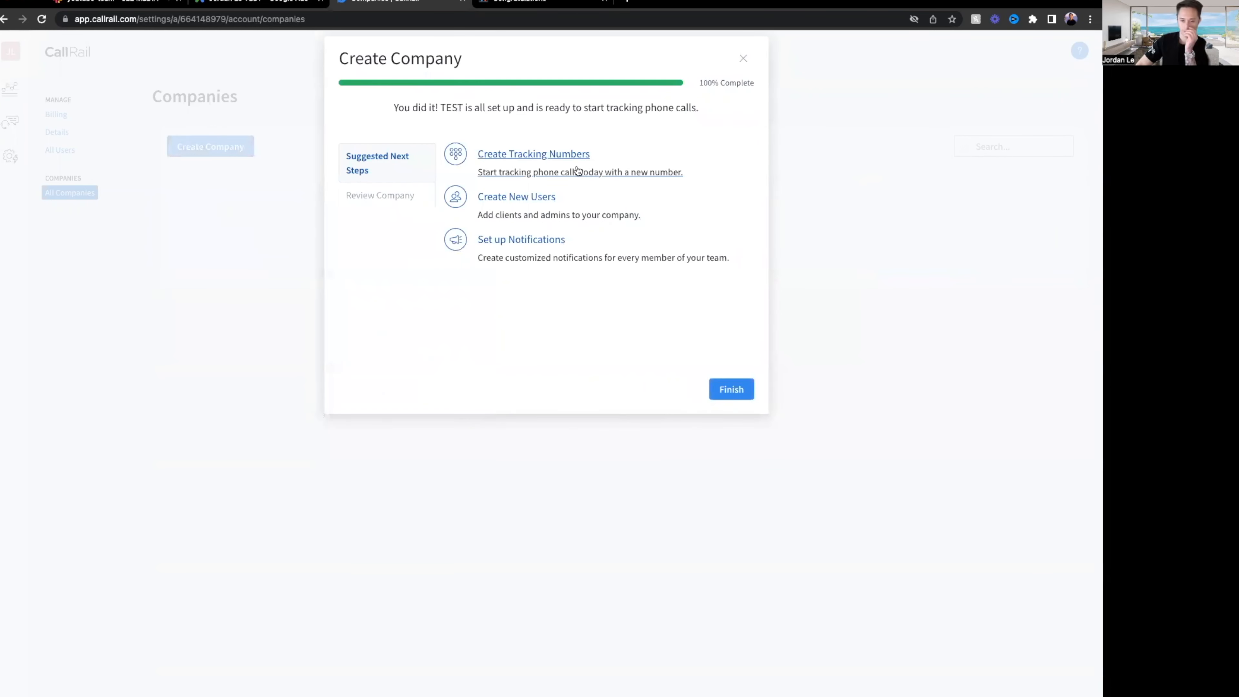
Start a new tracking number for the TEST company.
click(551, 155)
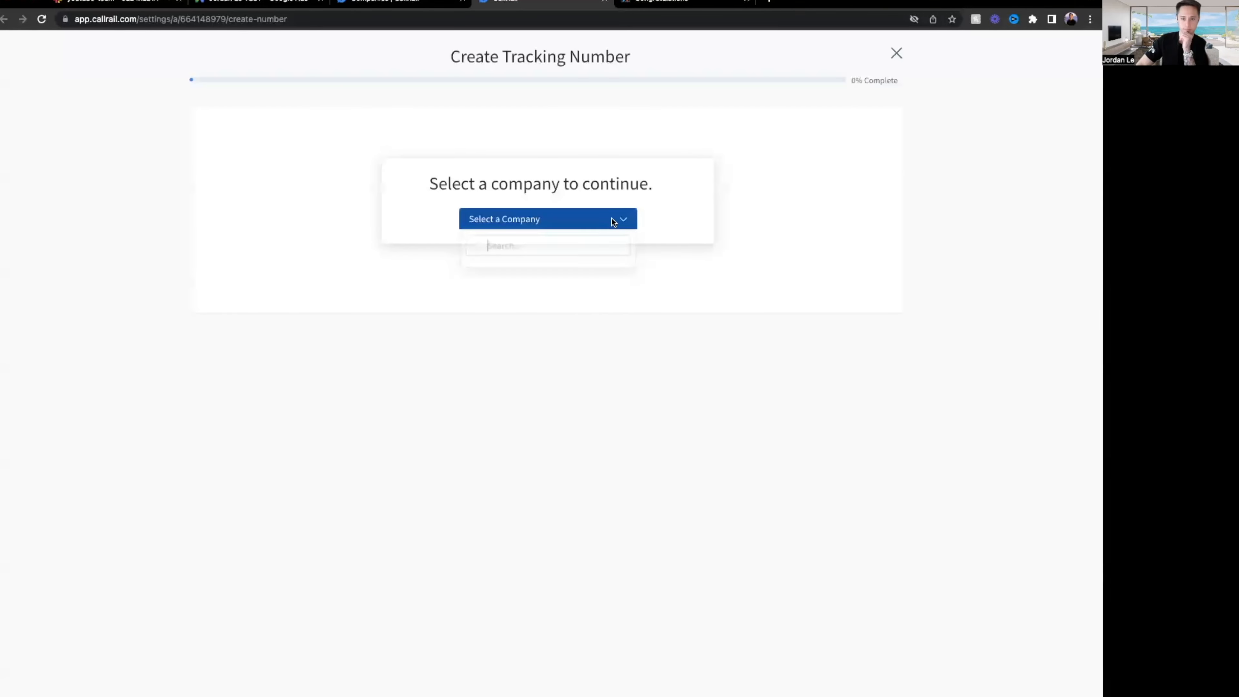
click(612, 219)
text(test)
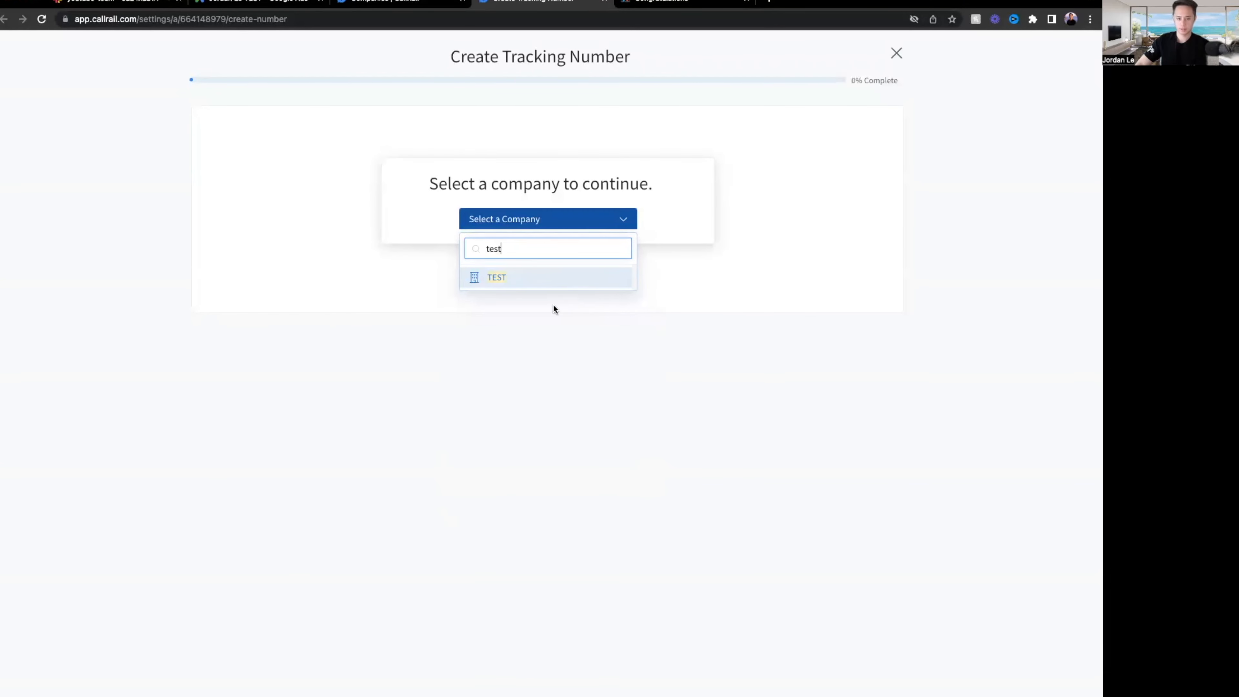
key(Return)
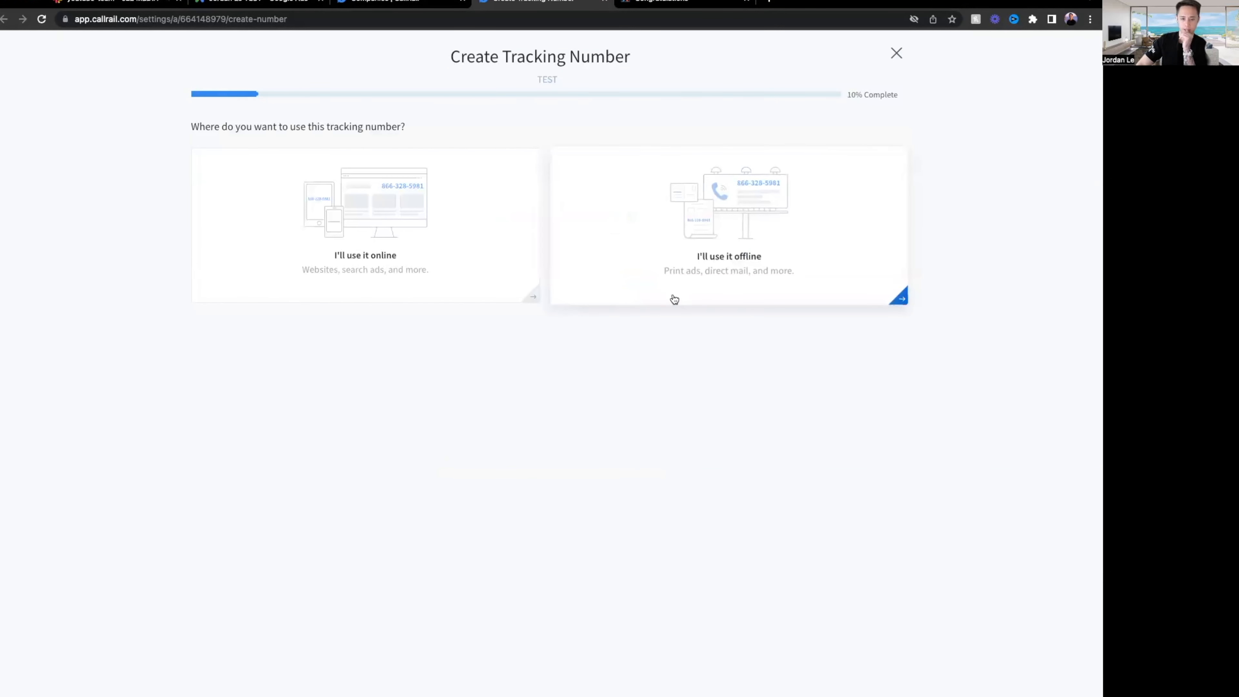
Mark the number for online use elsewhere, in a Google Ads extension on desktop and mobile.
click(442, 273)
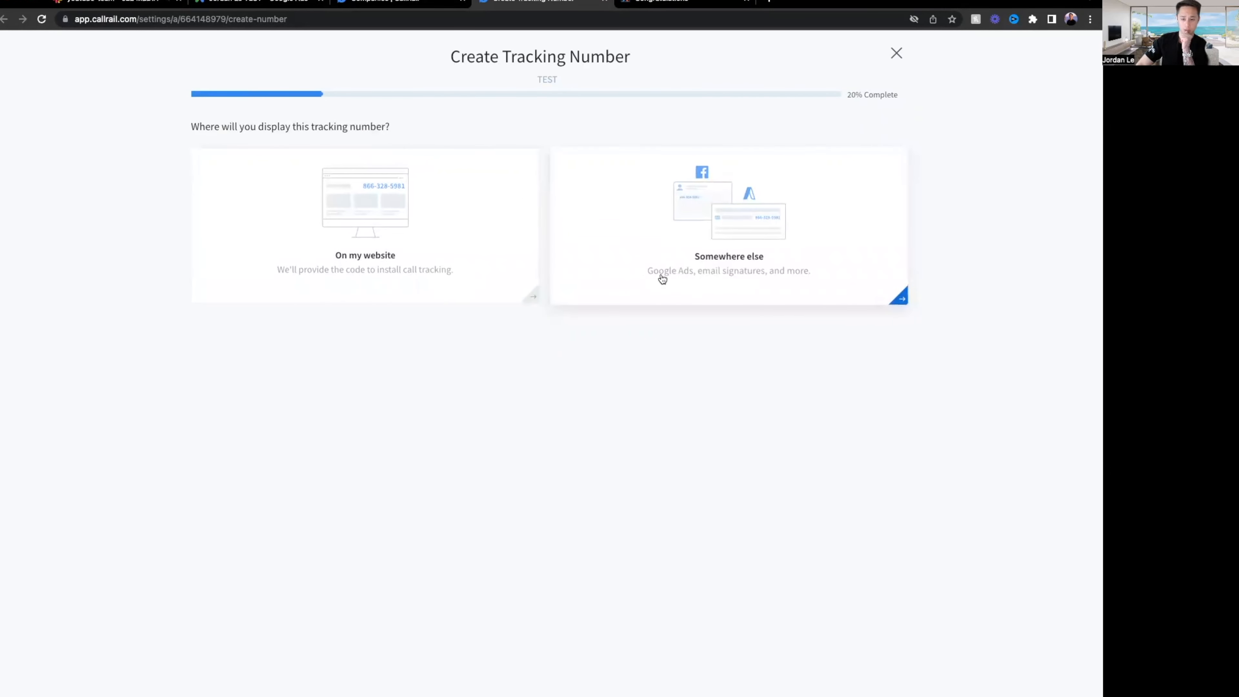
click(727, 271)
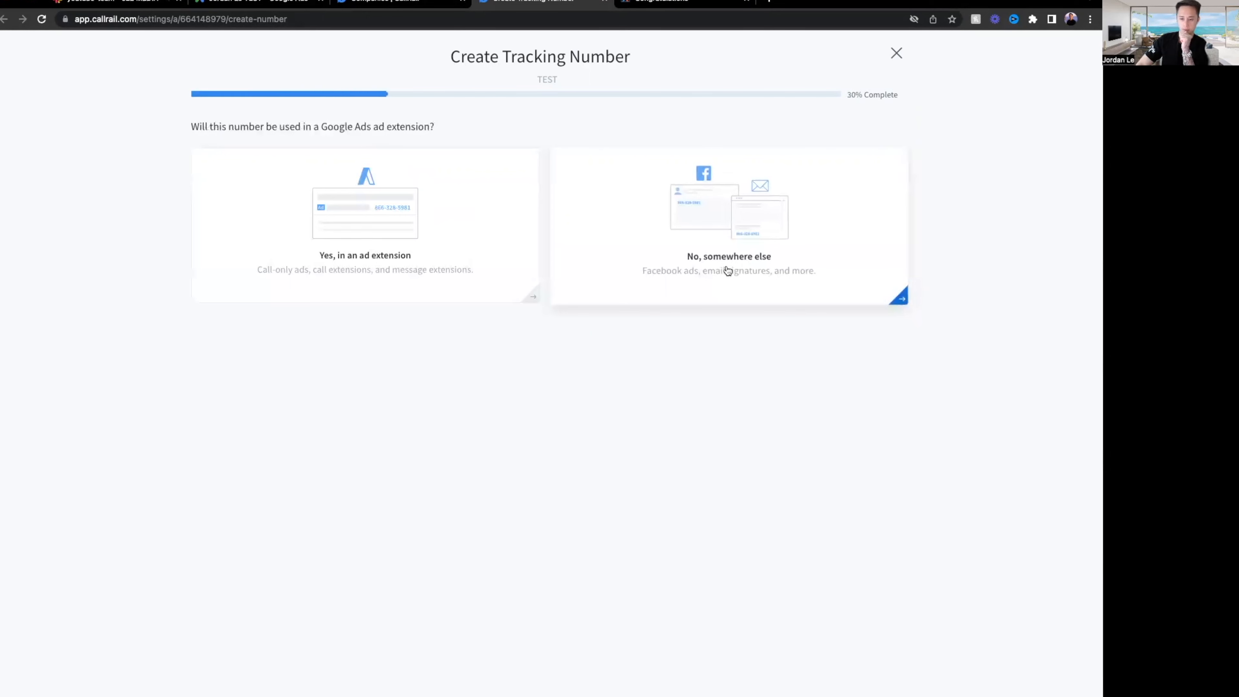
click(739, 282)
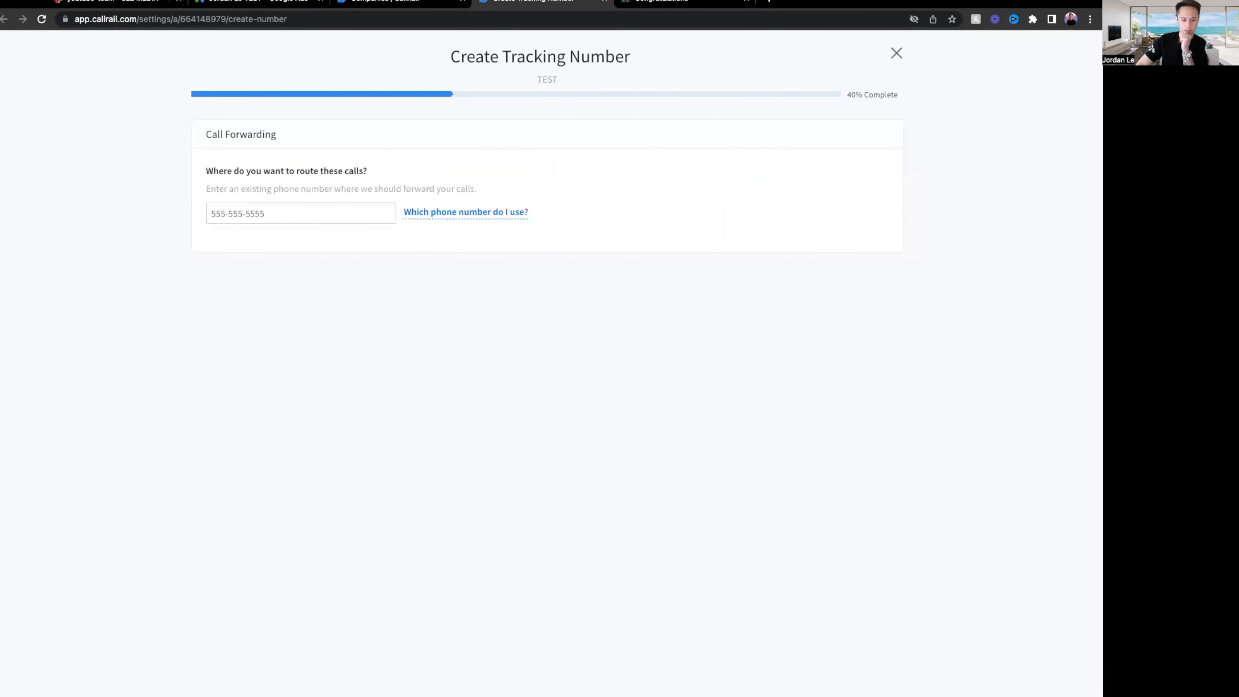
click(222, 695)
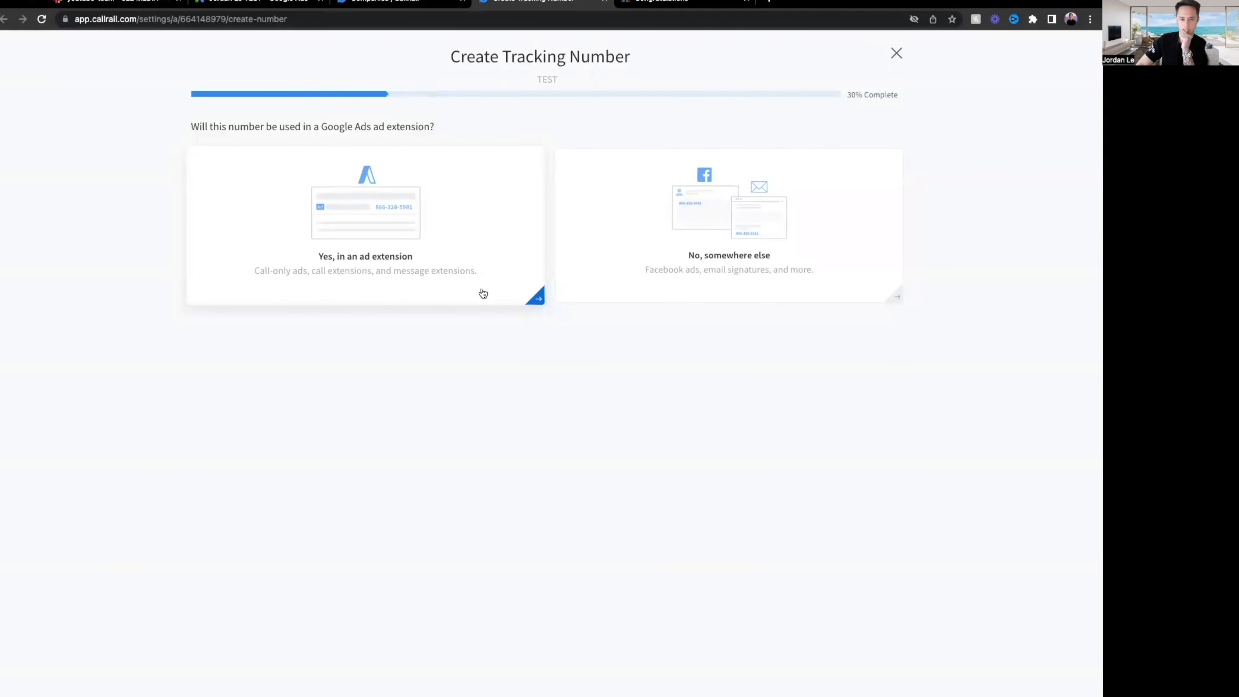
drag(219, 127, 454, 129)
click(458, 130)
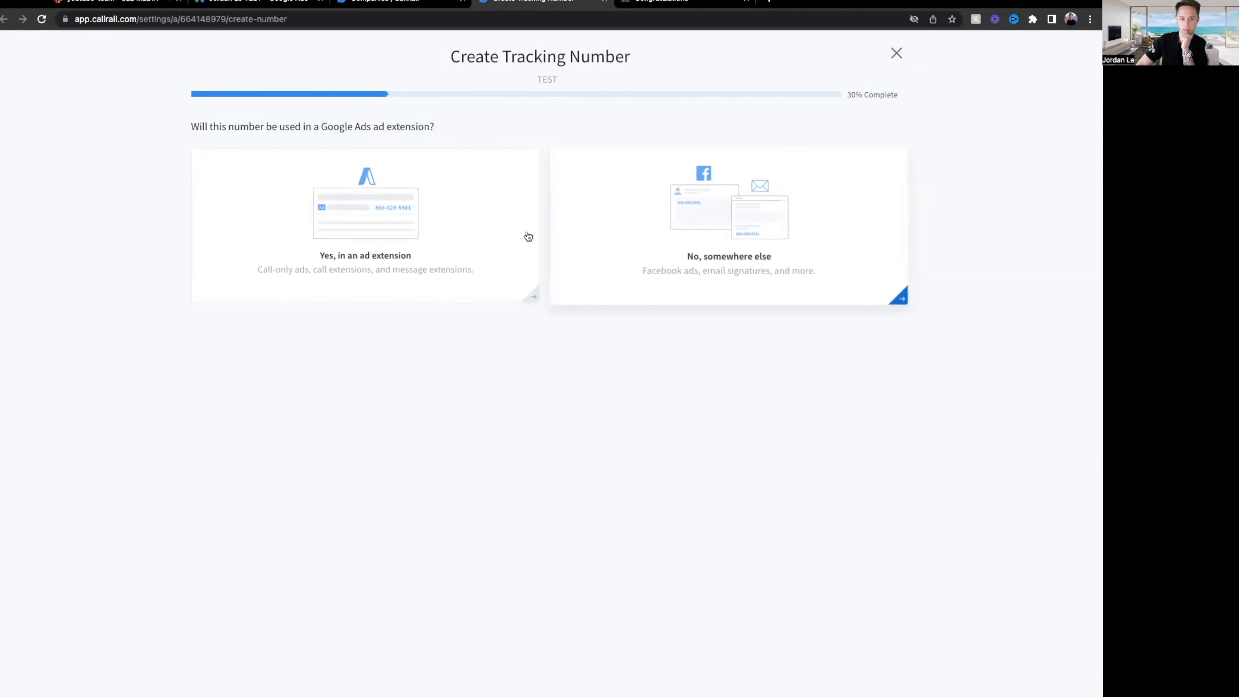
click(442, 236)
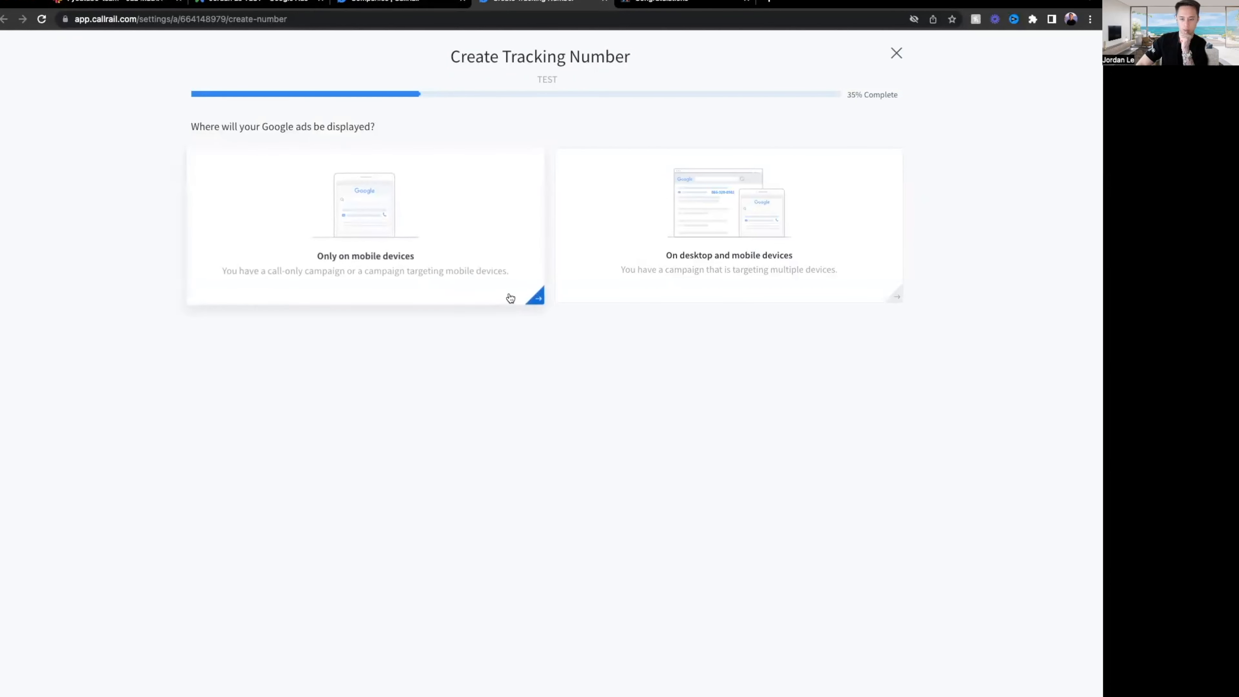
click(725, 277)
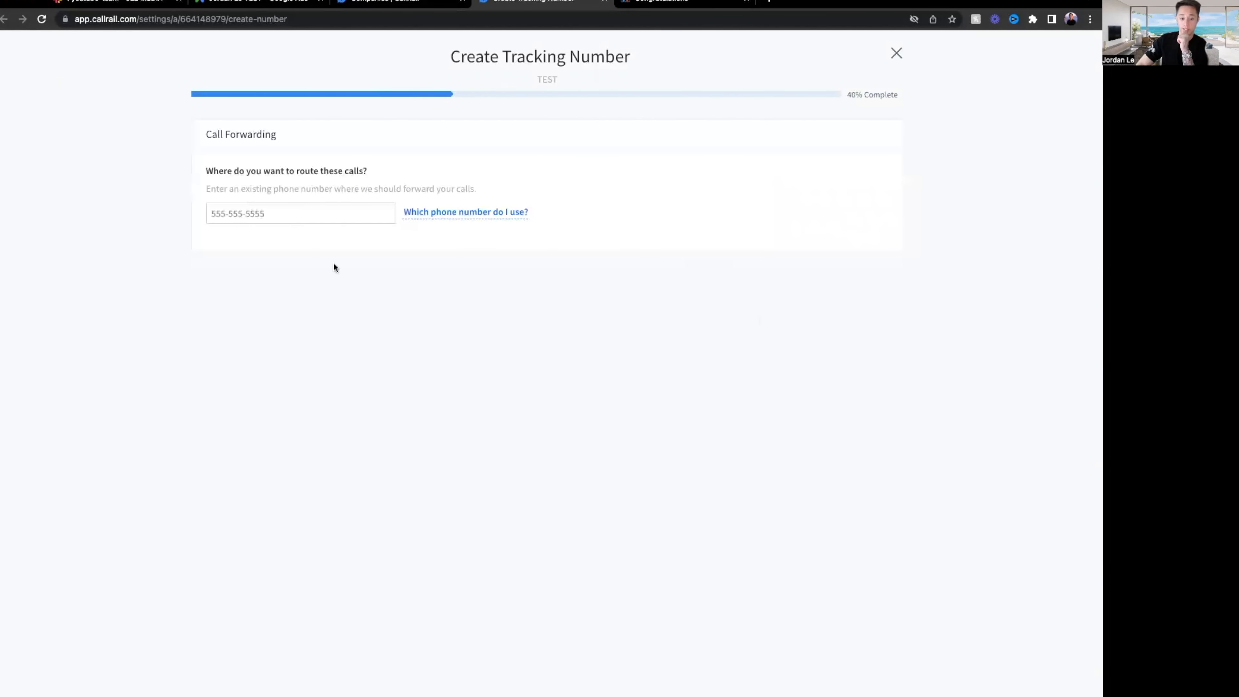
Enter the business's forwarding phone number and continue to Number Setup.
click(283, 218)
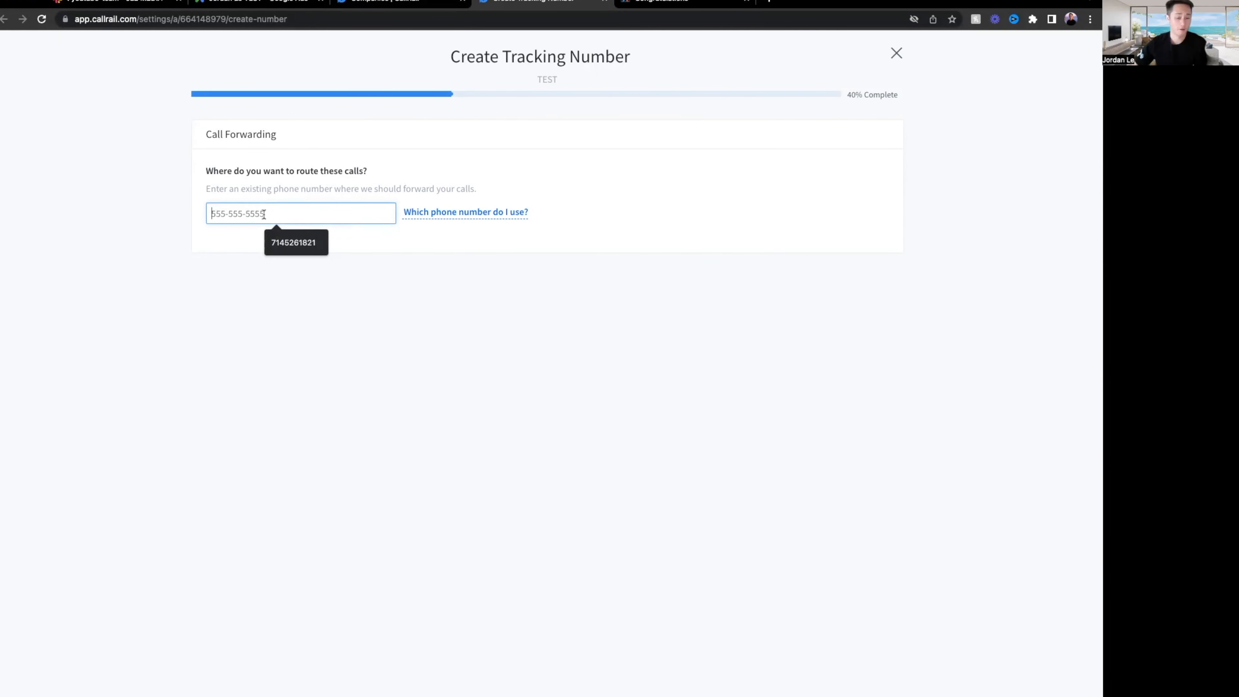
click(368, 363)
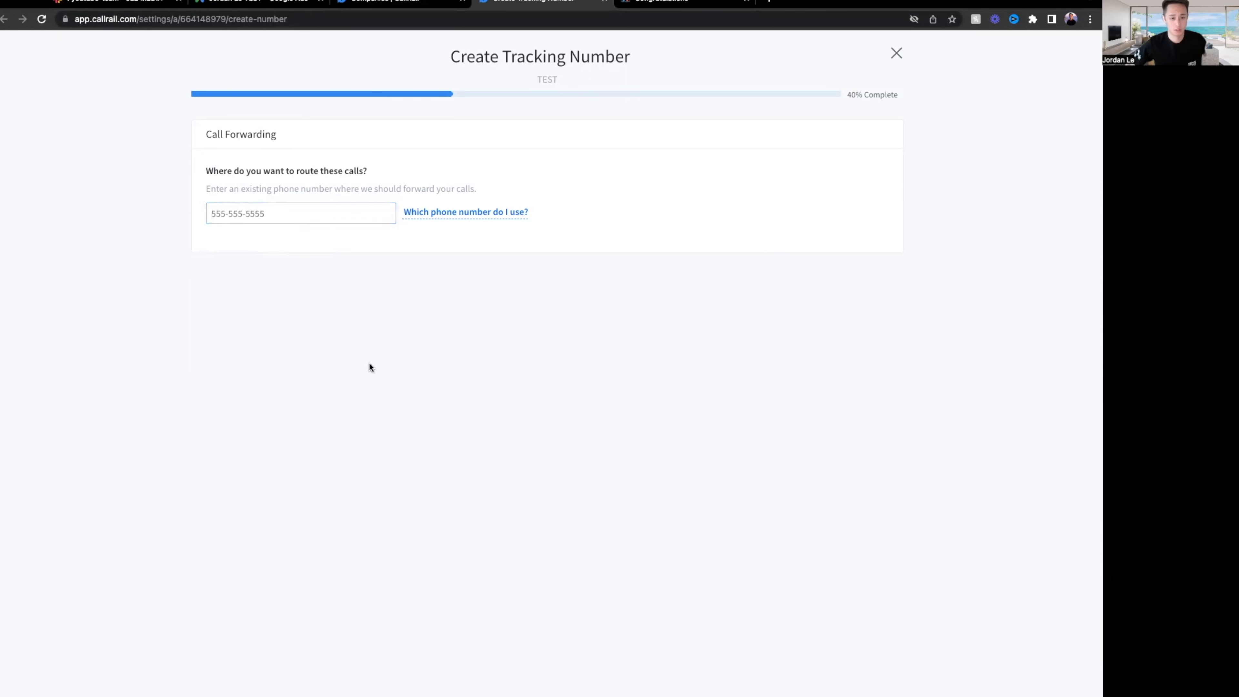
click(301, 212)
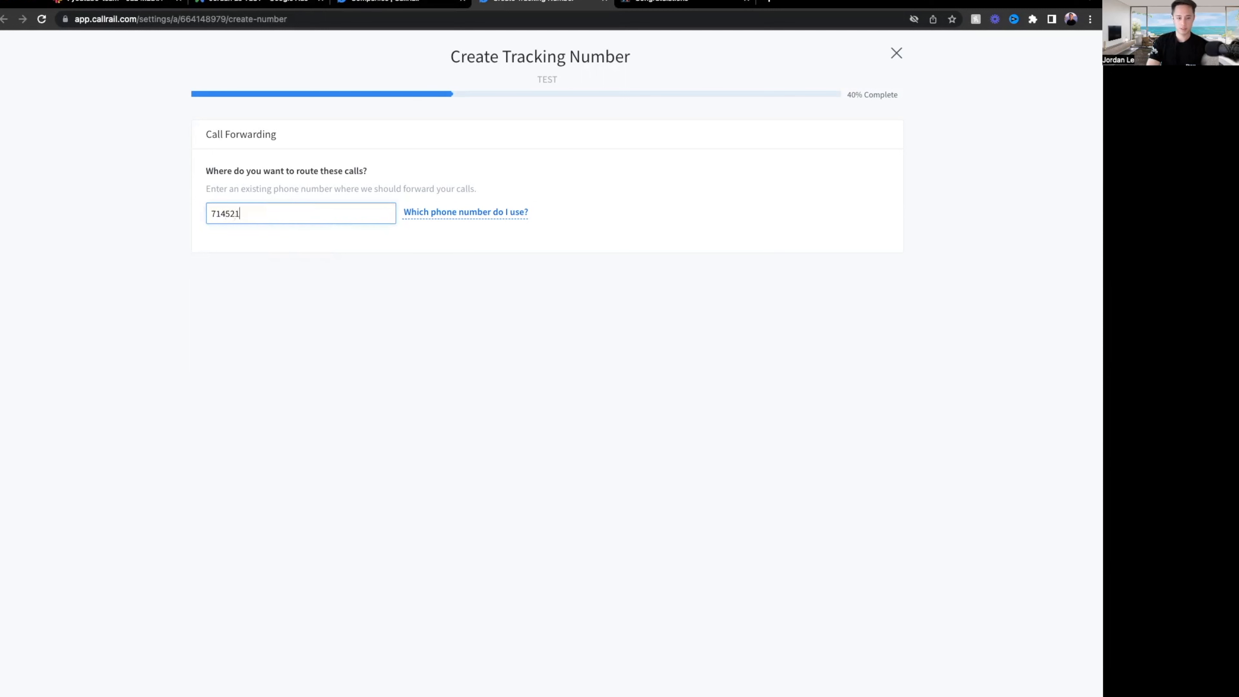
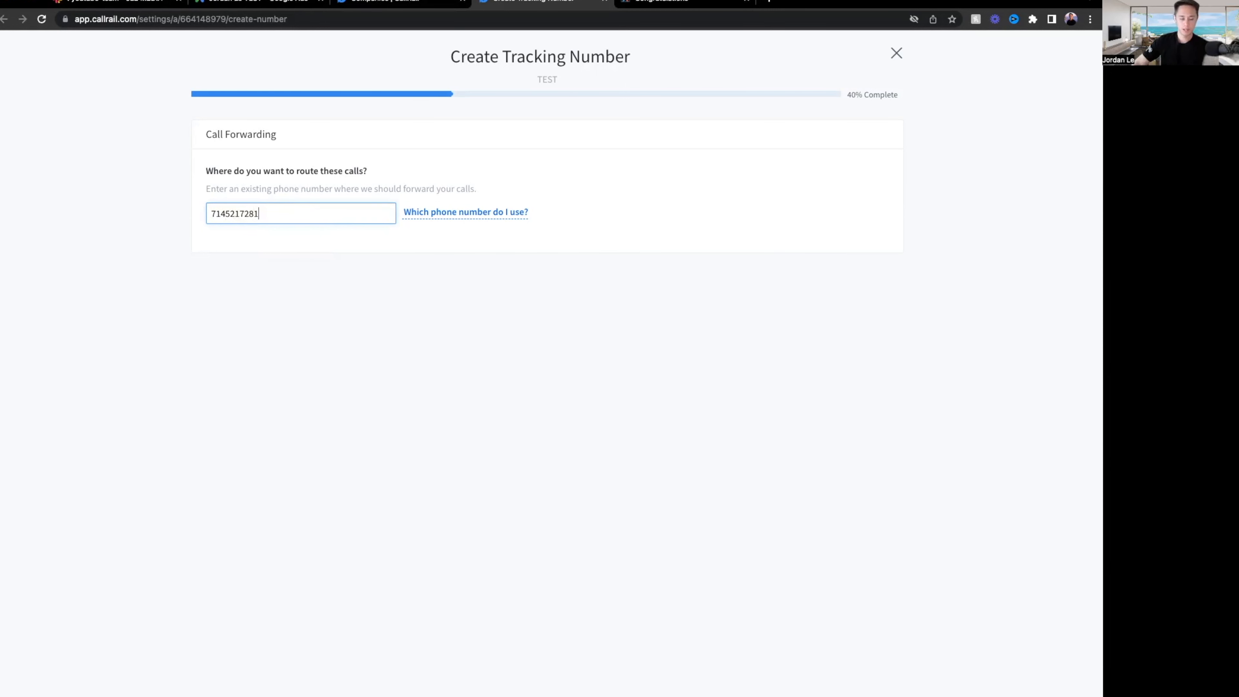
drag(281, 212, 198, 213)
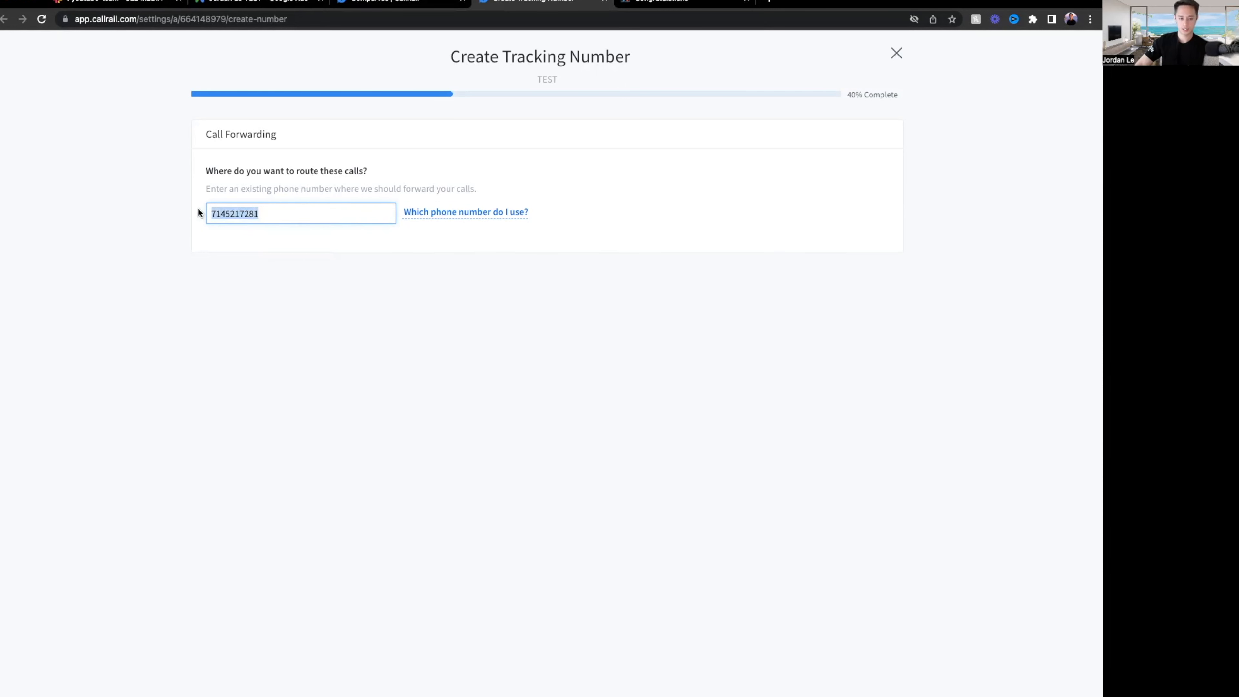
click(442, 291)
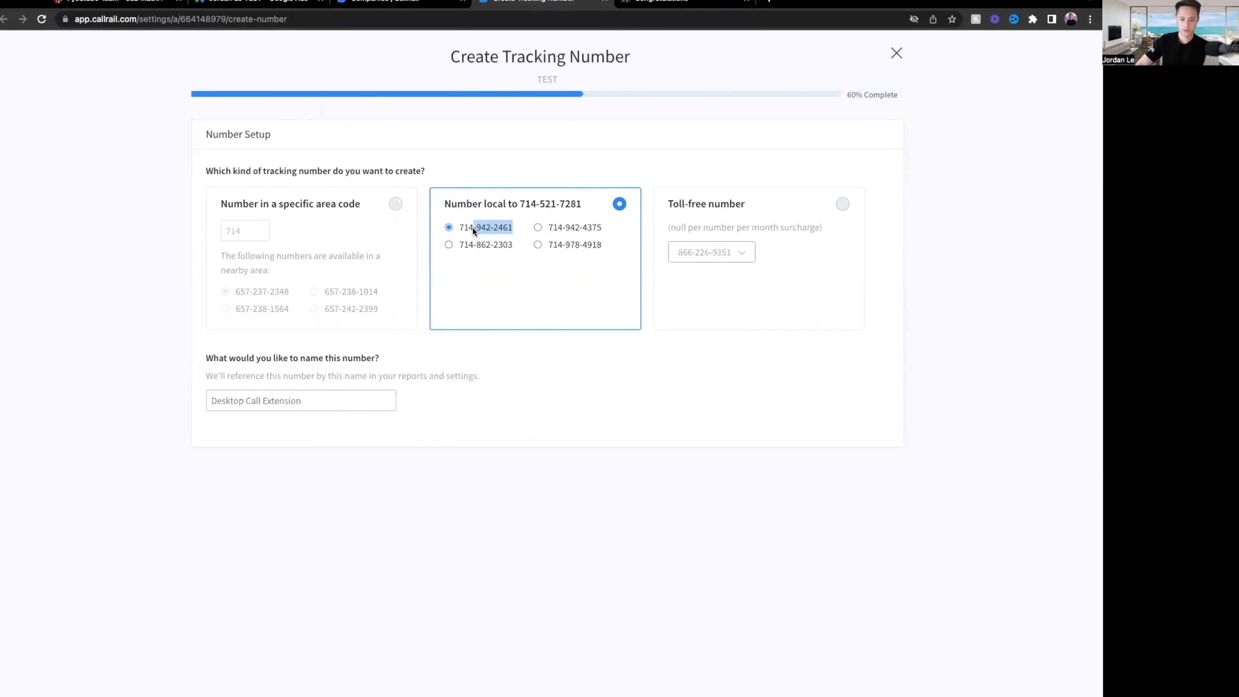
Choose the first number local to the business and copy its digits.
click(520, 244)
click(792, 226)
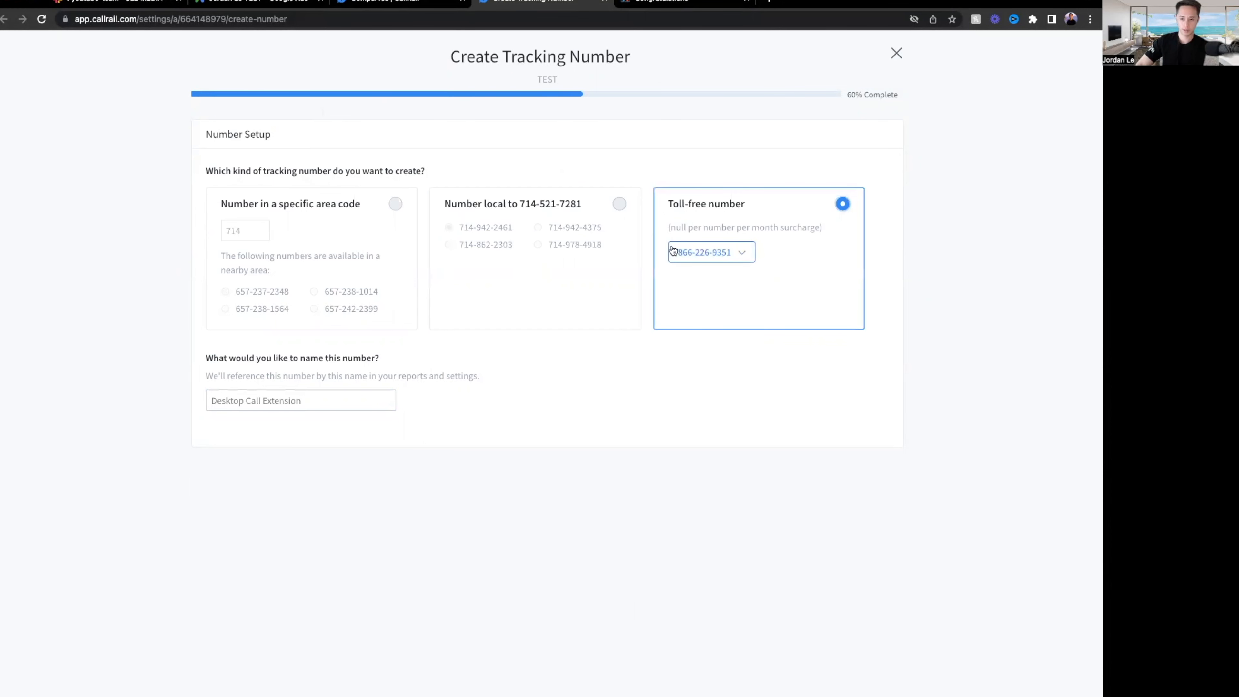
click(551, 238)
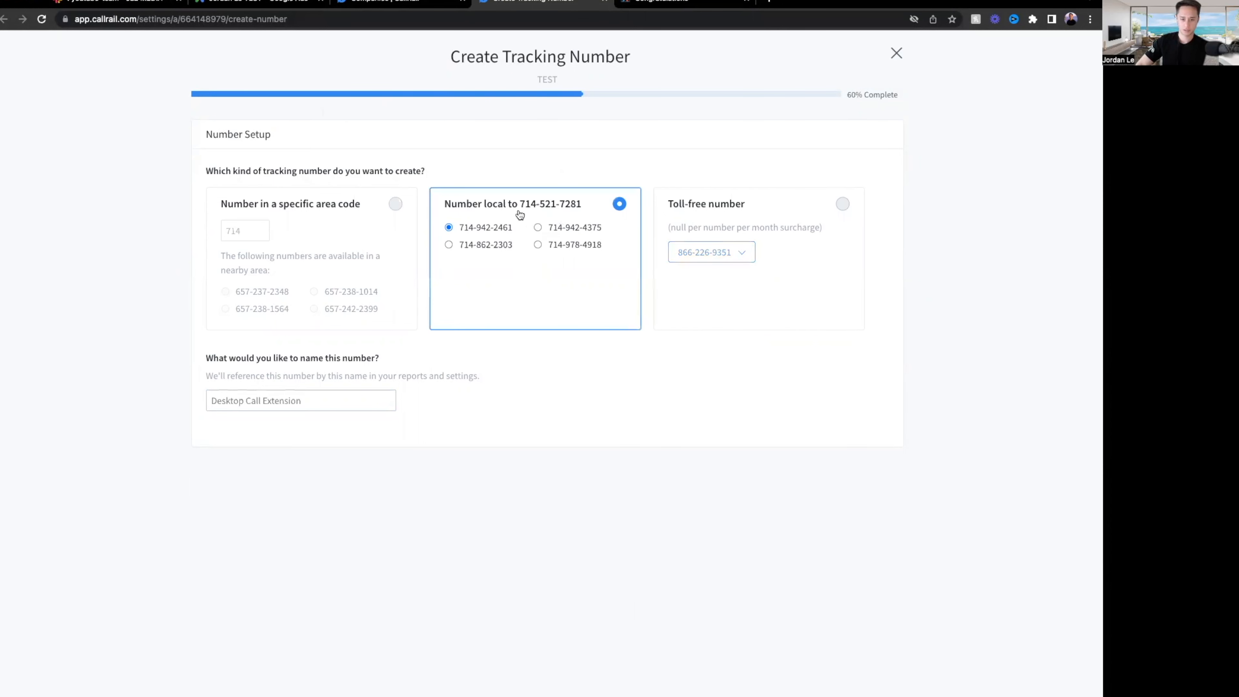
click(331, 230)
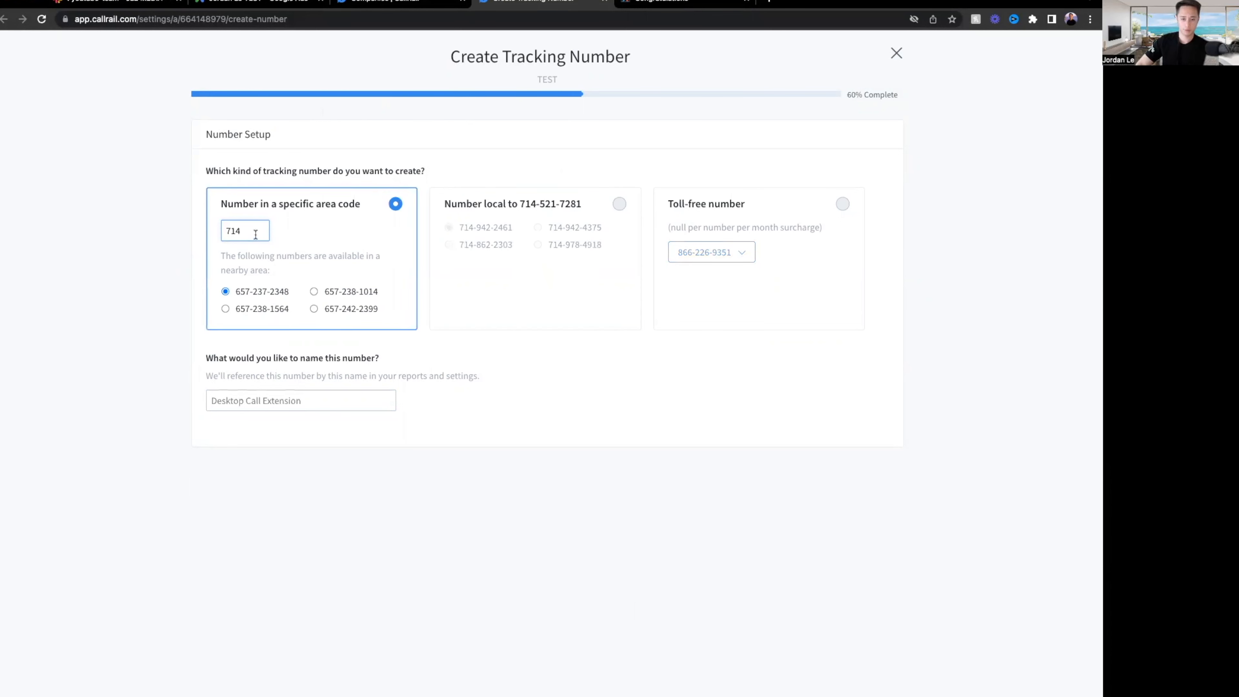
click(495, 246)
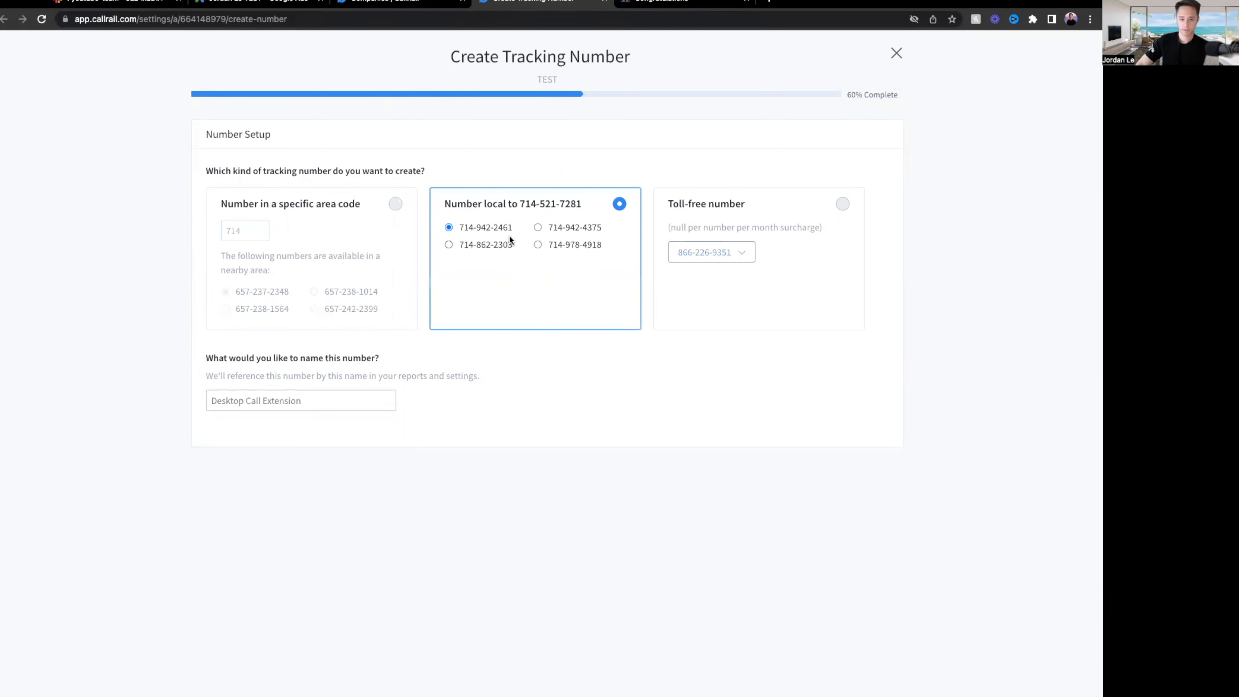
drag(498, 226, 459, 228)
right_click(476, 226)
click(501, 255)
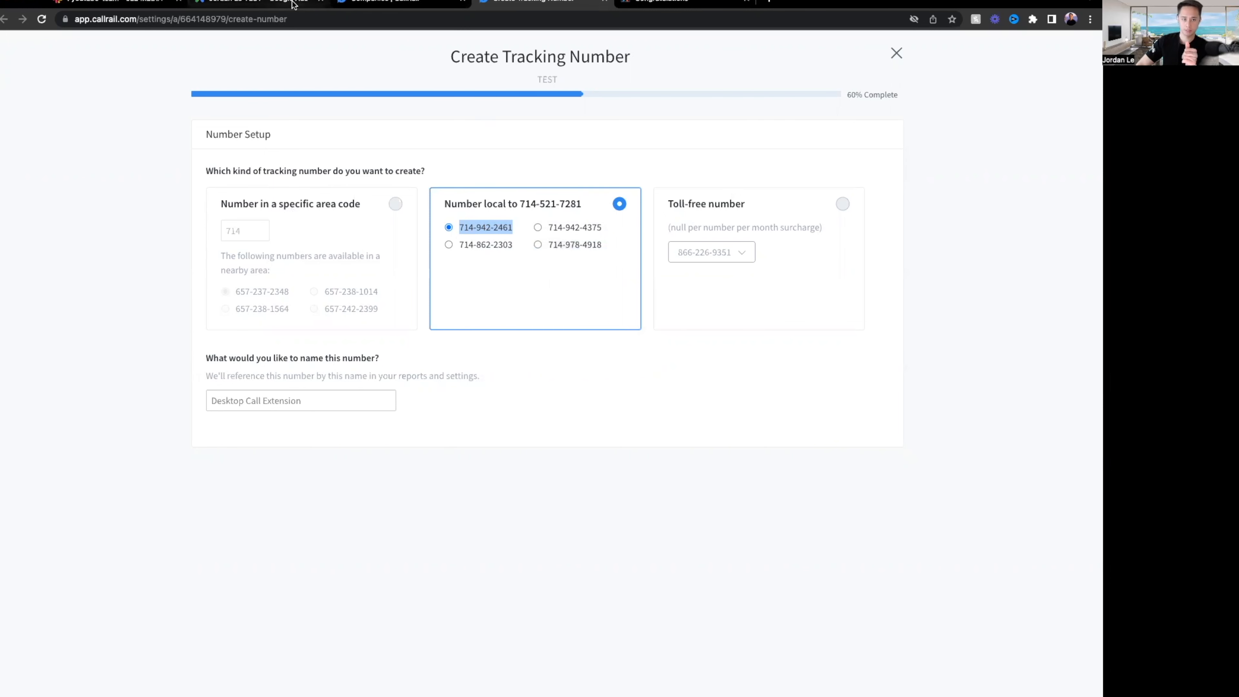
Paste the CallRail tracking number into the Google Ads destination and display number fields.
click(254, 1)
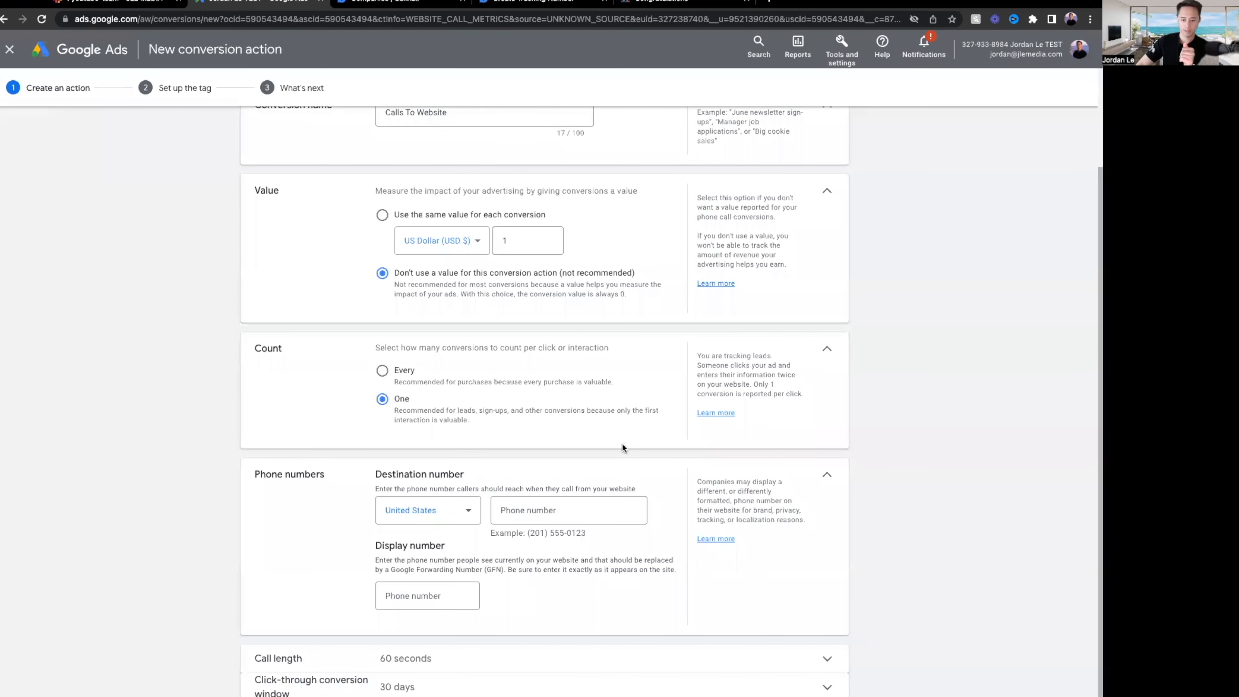
click(567, 512)
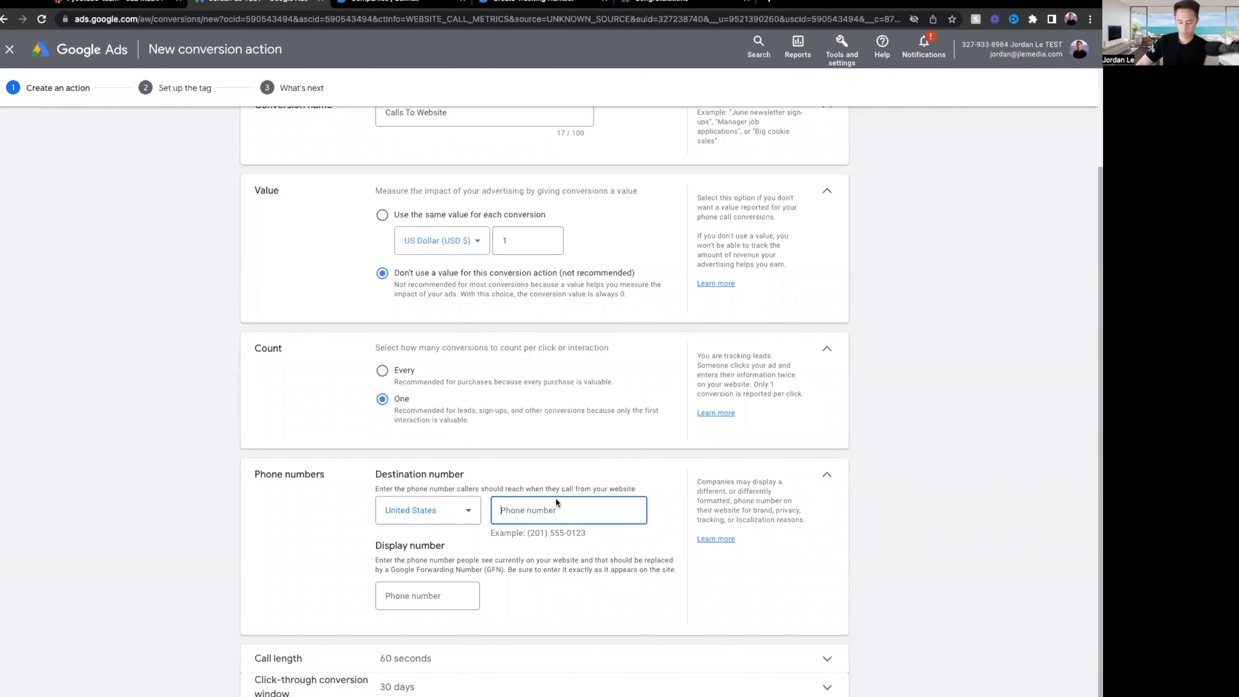
key(ctrl+v)
click(417, 591)
key(ctrl+v)
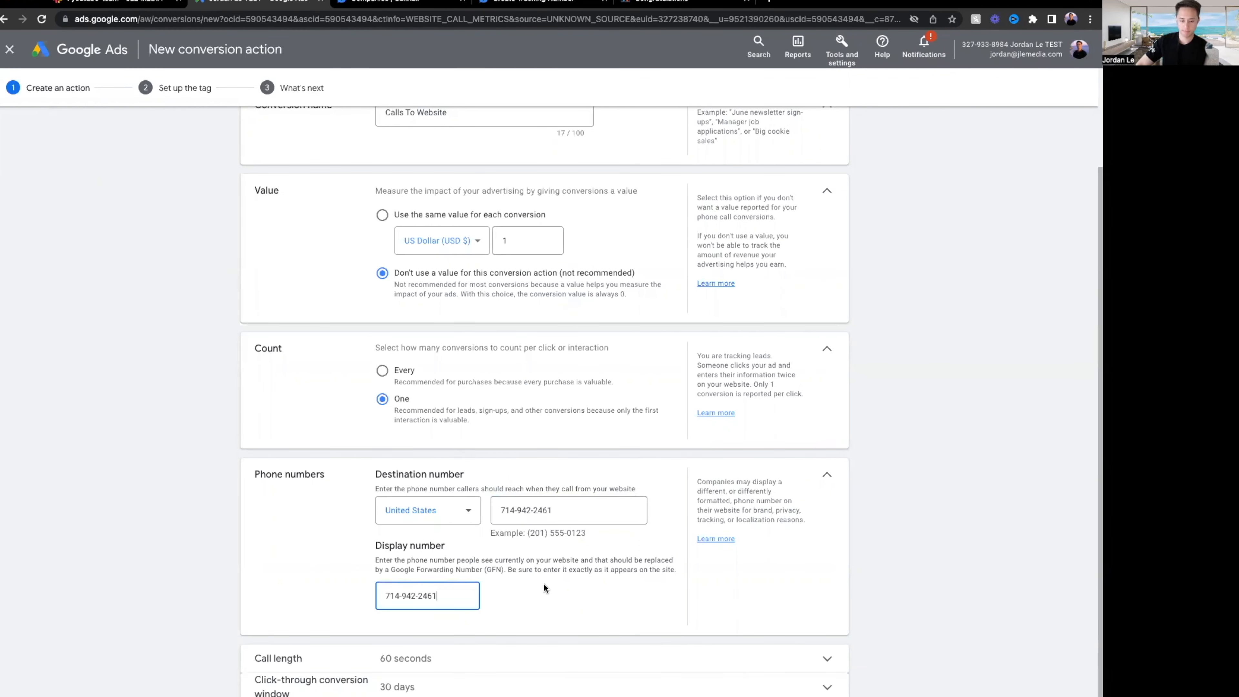
click(573, 602)
Reformat the destination number with a bracketed (xxx) area code and copy it to display number.
drag(550, 510, 473, 511)
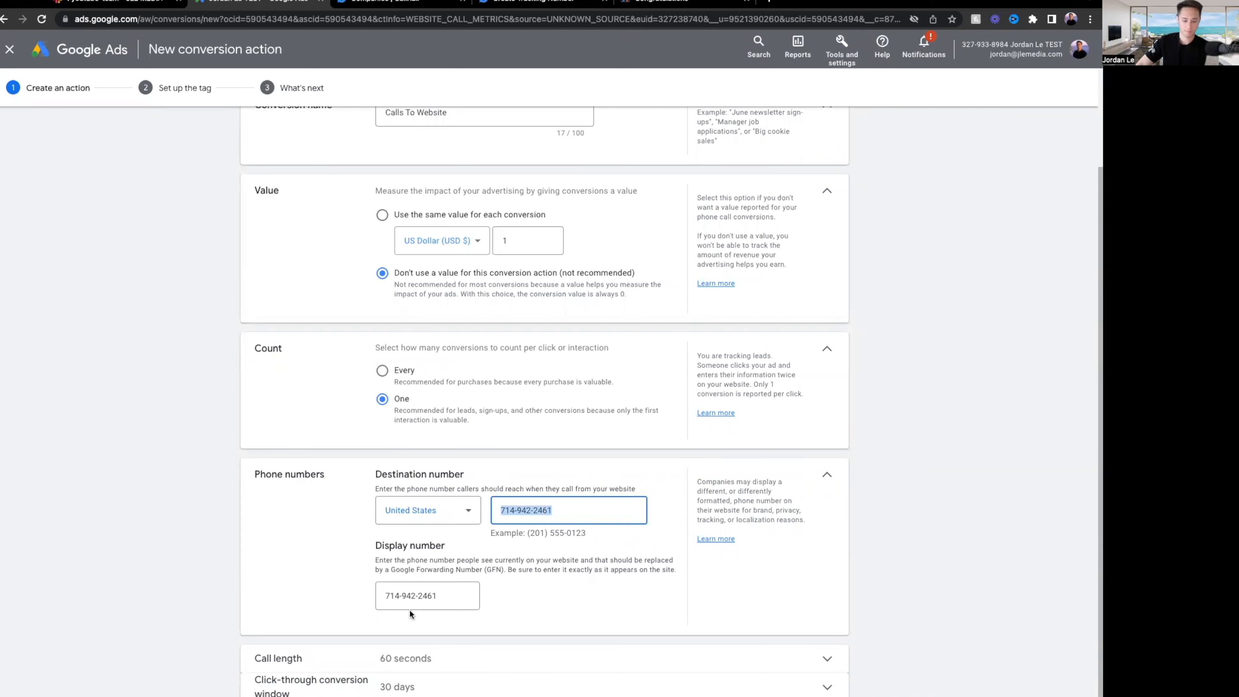
click(514, 510)
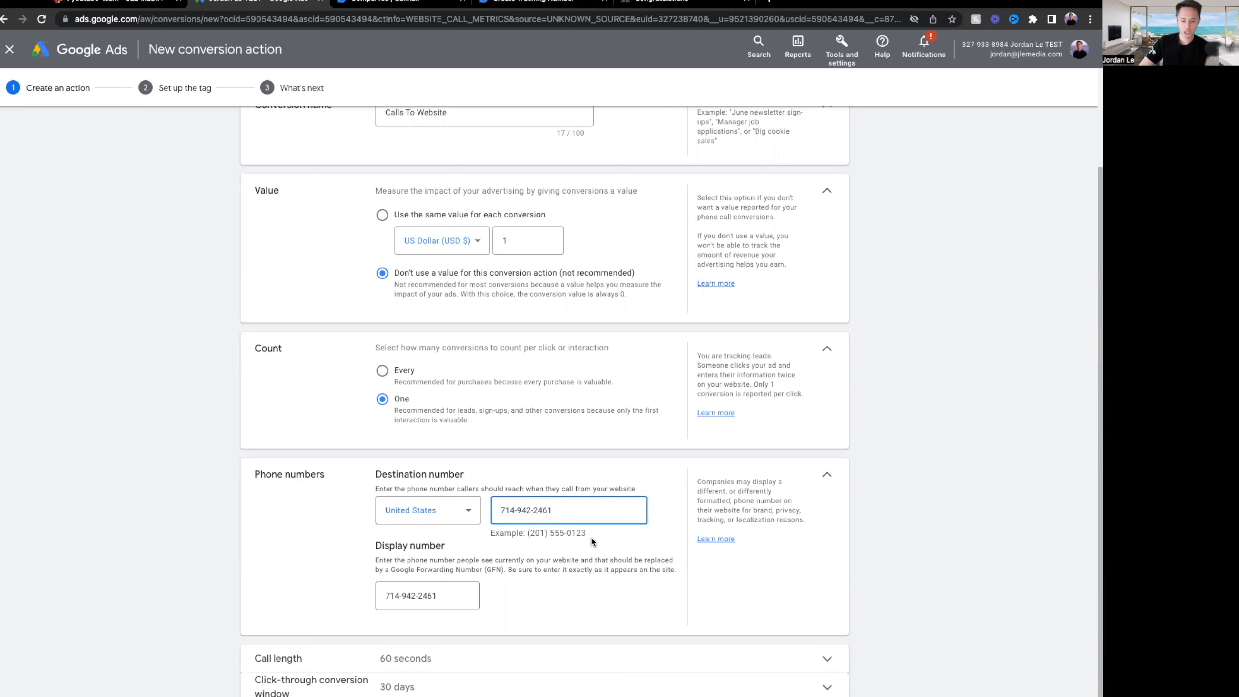
key(Delete)
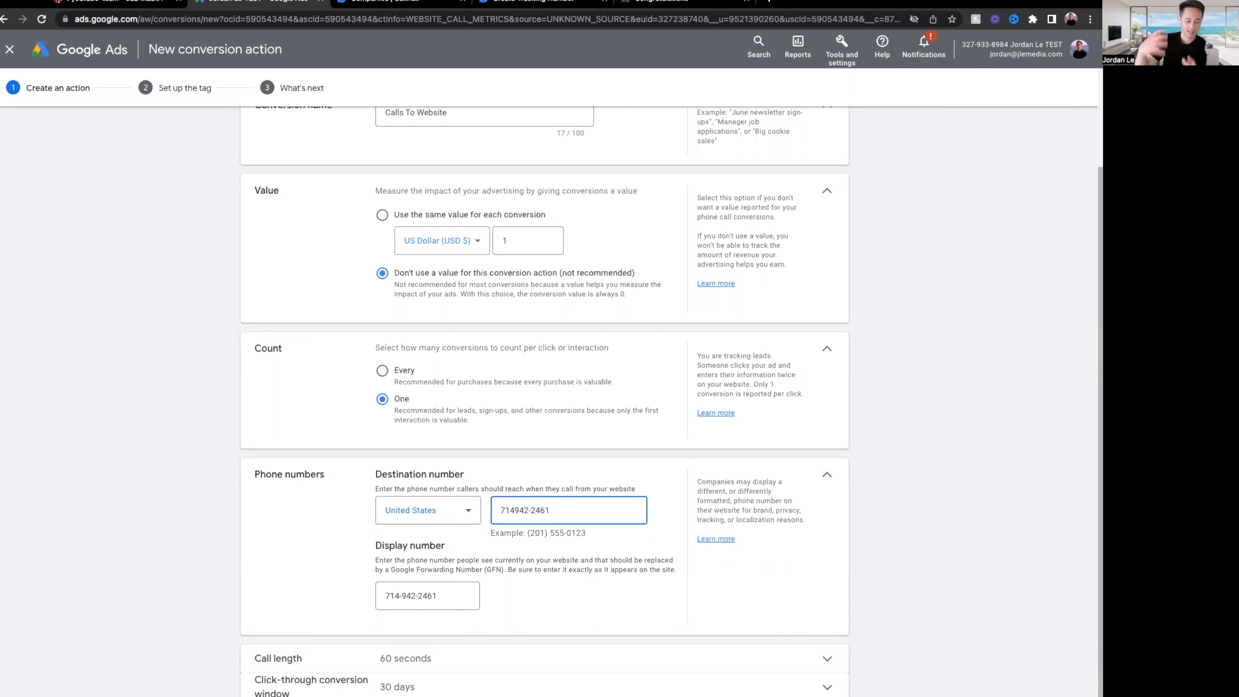
text() )
text(()
click(520, 513)
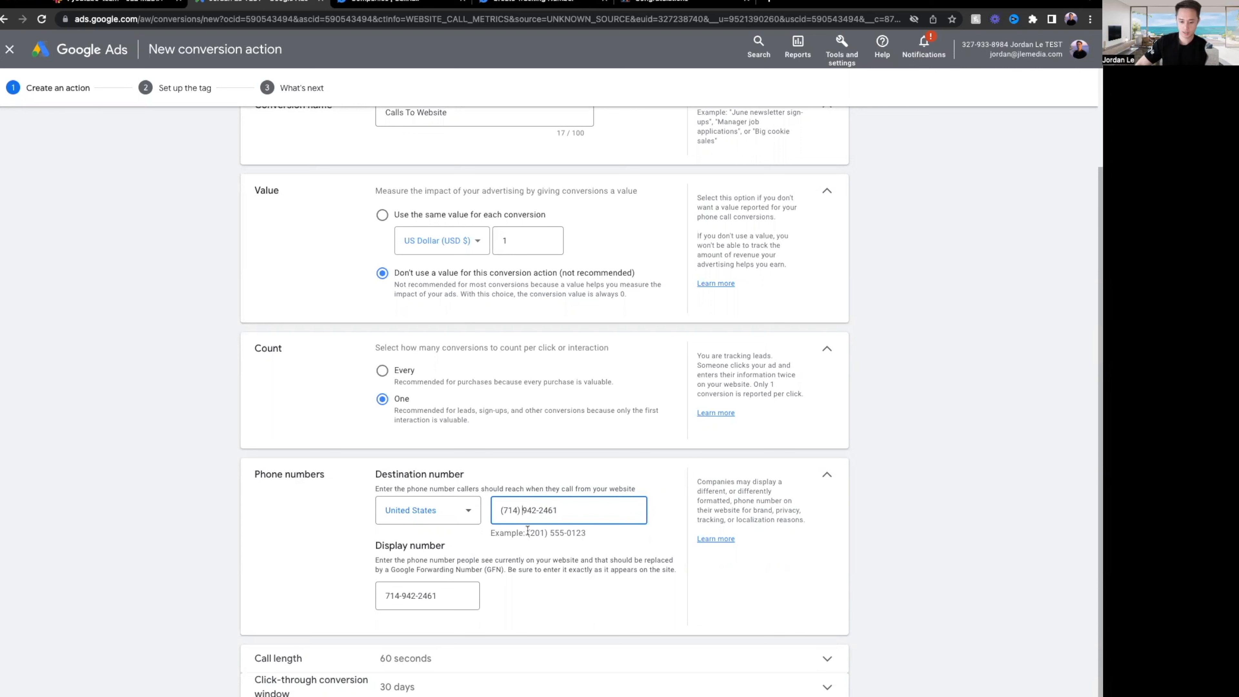
key(ctrl+a)
key(ctrl+c)
click(471, 592)
key(ctrl+a)
key(ctrl+v)
click(515, 600)
Restore the hyphenated format in both destination and display numbers.
drag(521, 510, 482, 514)
key(BackSpace)
text(714)
key(Delete)
text(-)
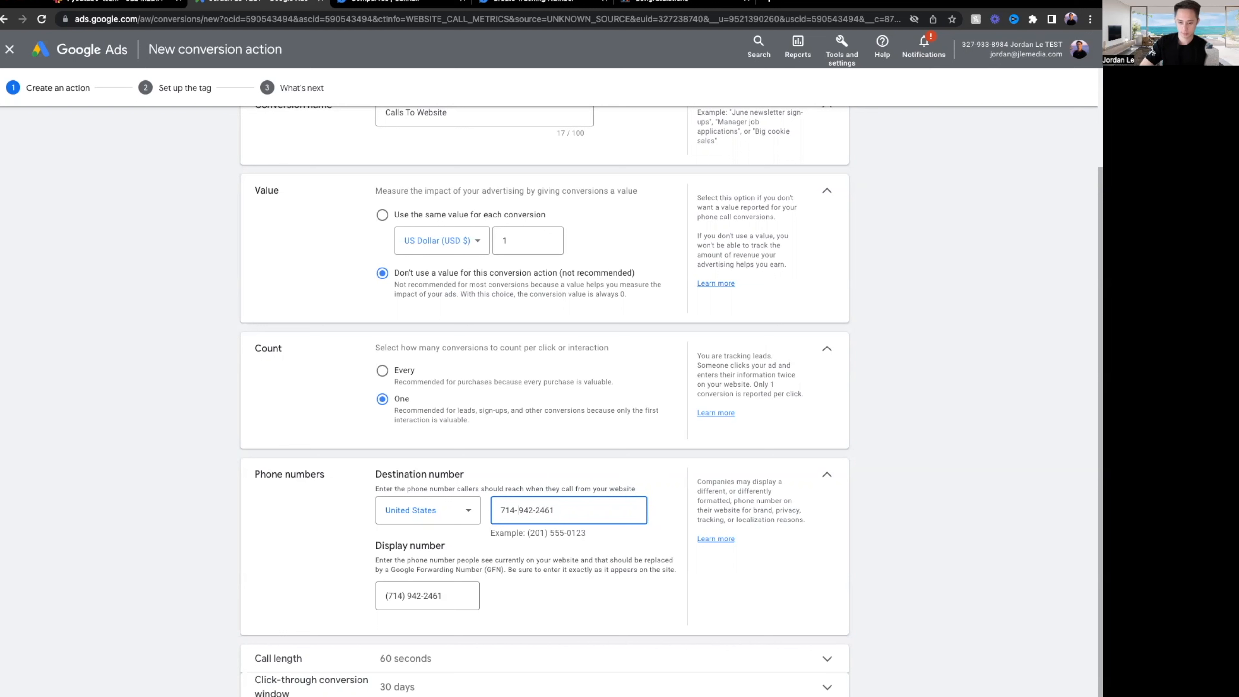
triple_click(566, 513)
key(ctrl+c)
key(Tab)
key(ctrl+v)
click(545, 540)
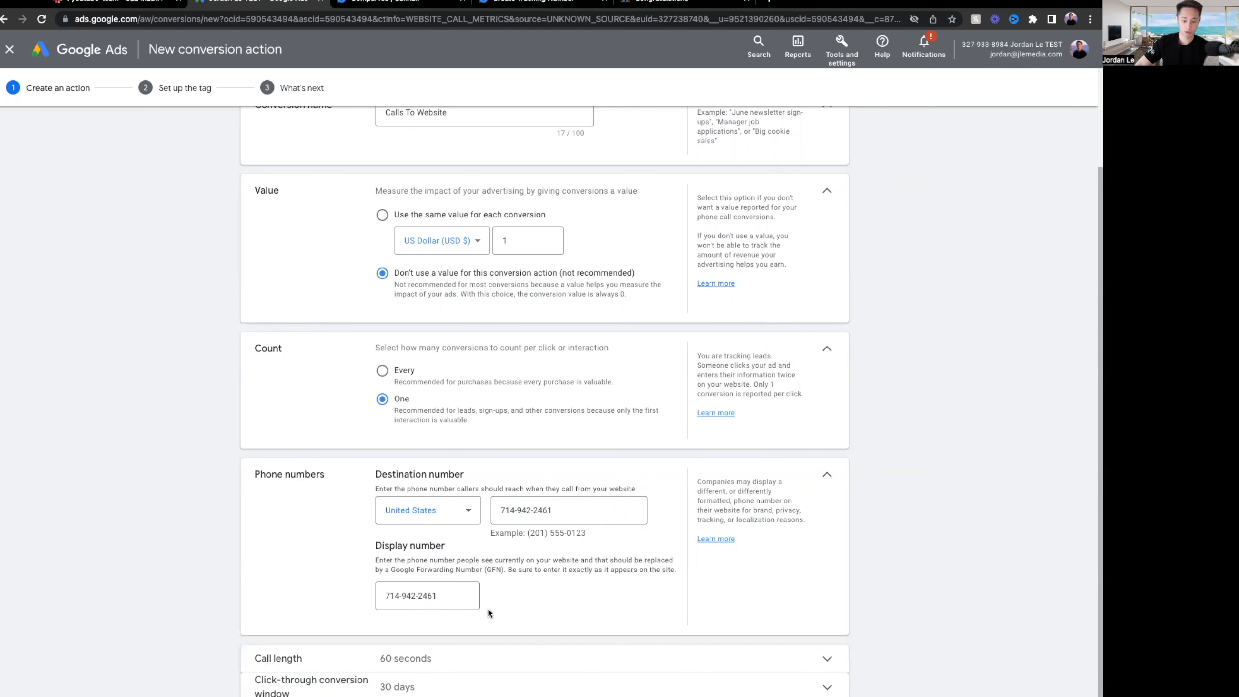
drag(512, 570, 605, 579)
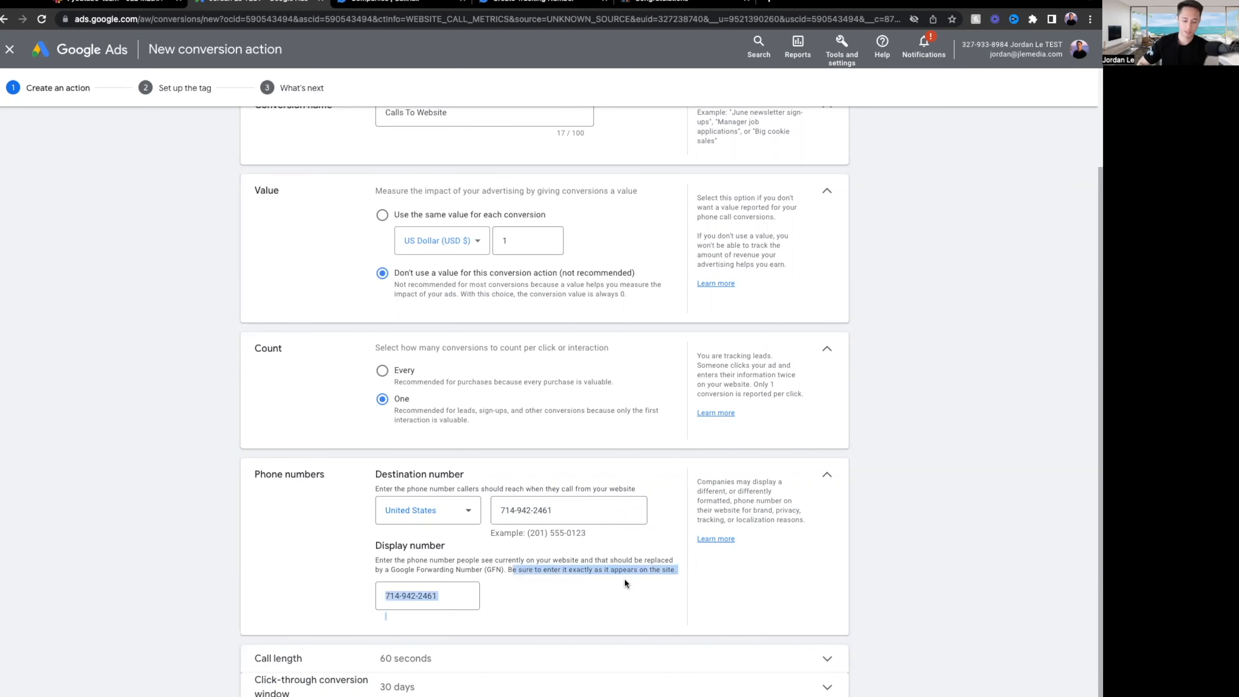
click(799, 627)
scroll(761, 620, down, 1)
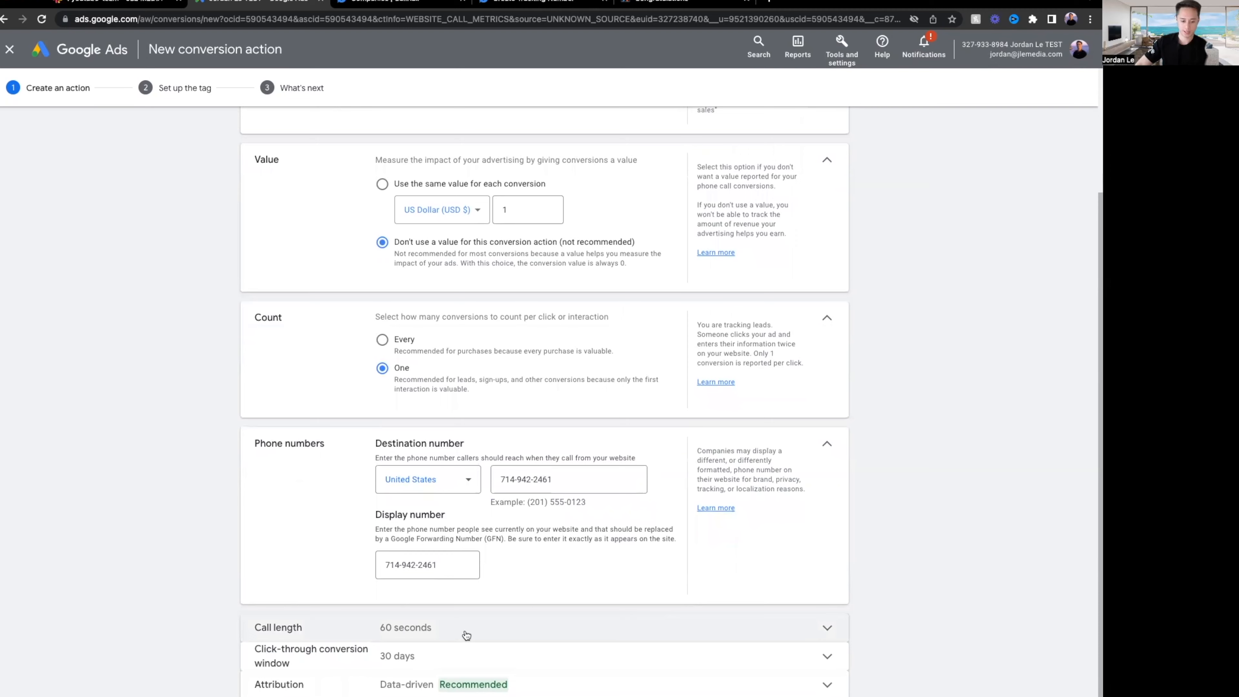
Set the minimum call length to 1 second.
click(476, 634)
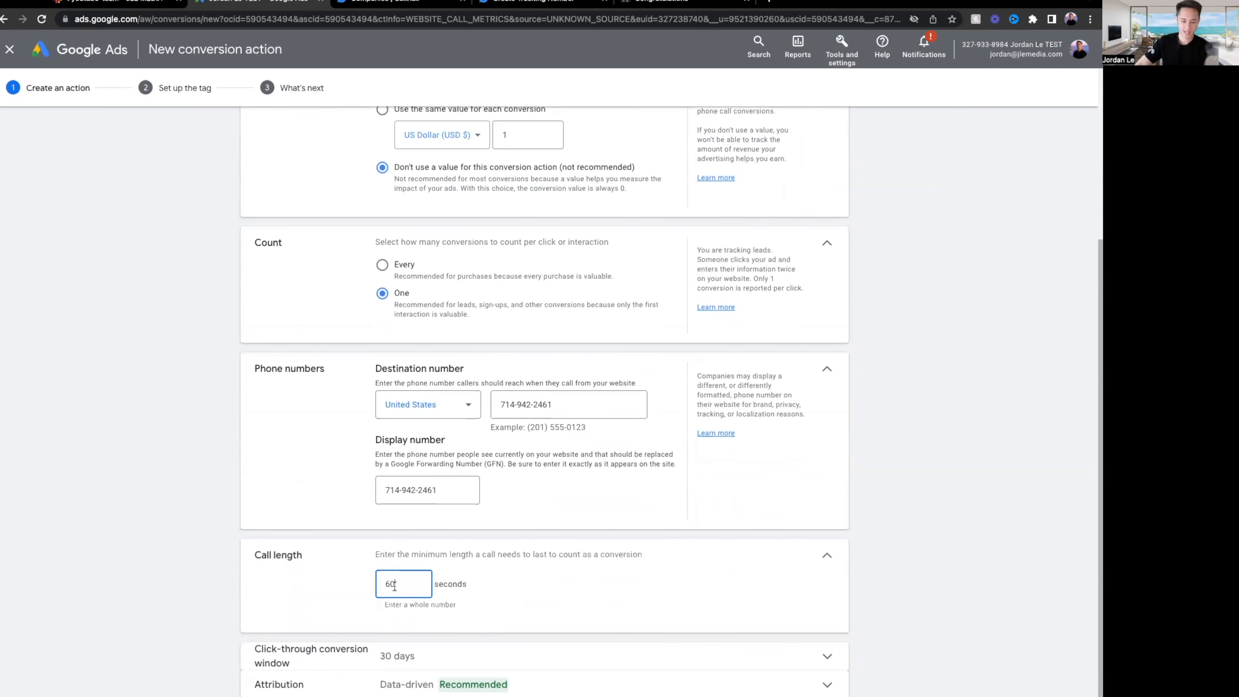
key(BackSpace)
key(BackSpace)
text(1)
click(952, 579)
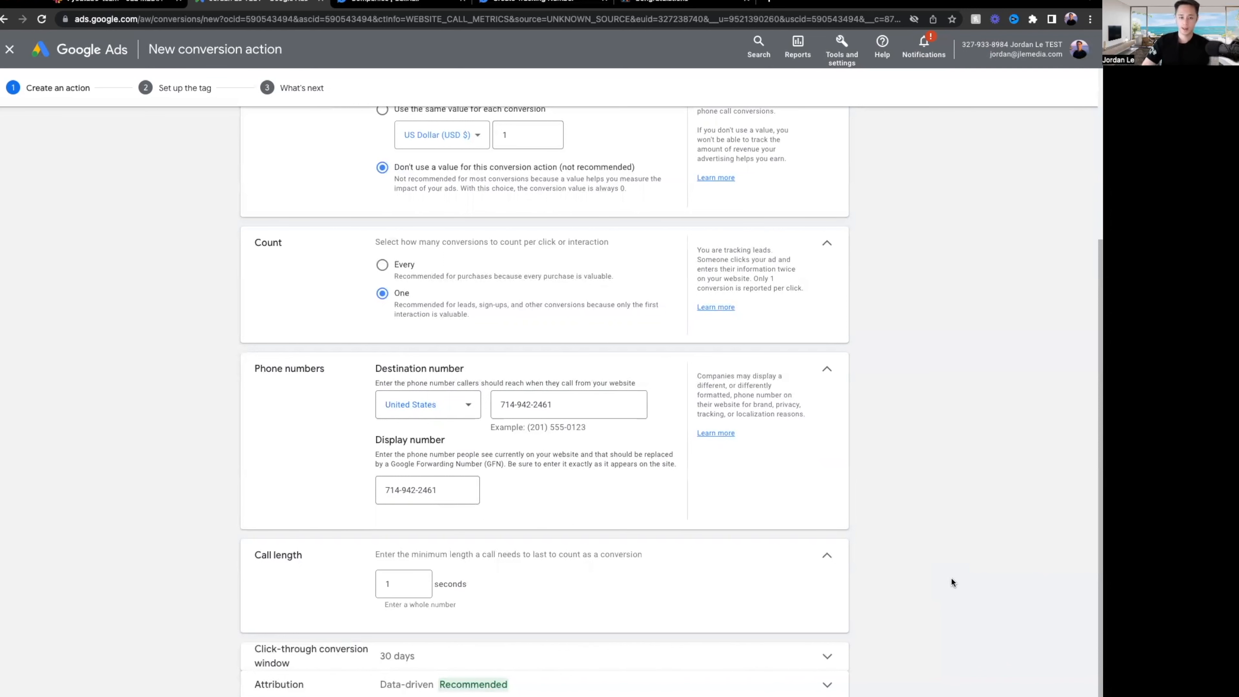
double_click(387, 585)
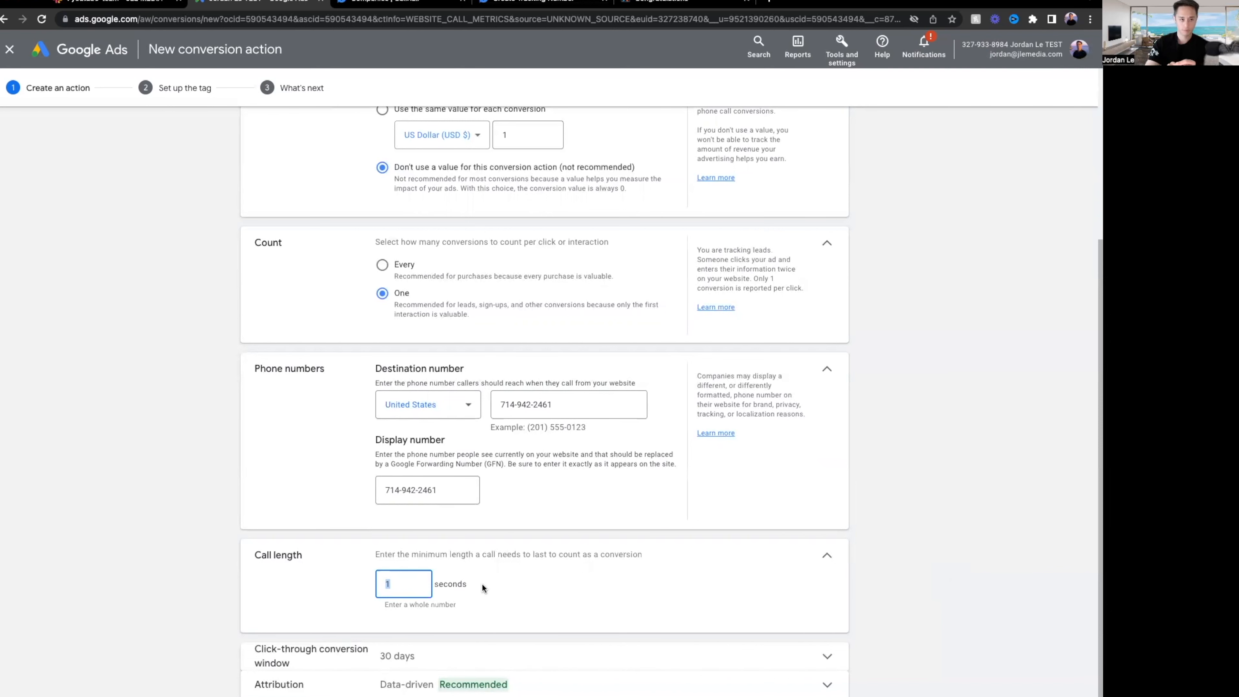
key(BackSpace)
text(60)
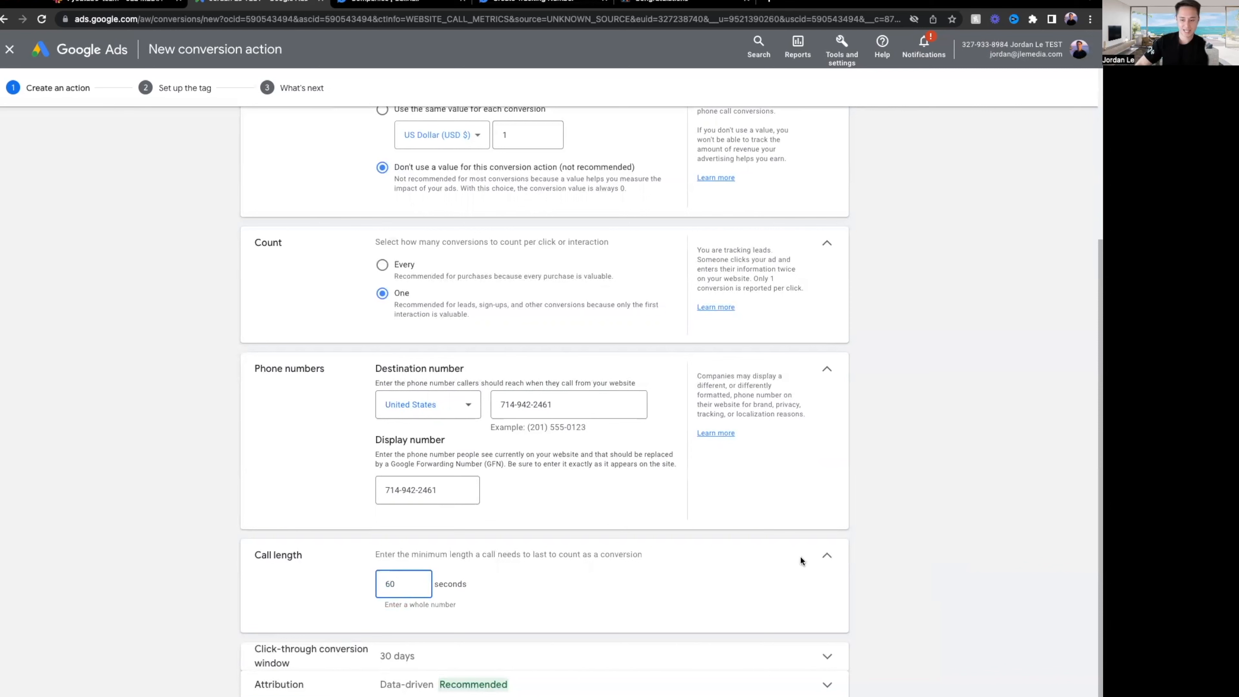
click(1000, 527)
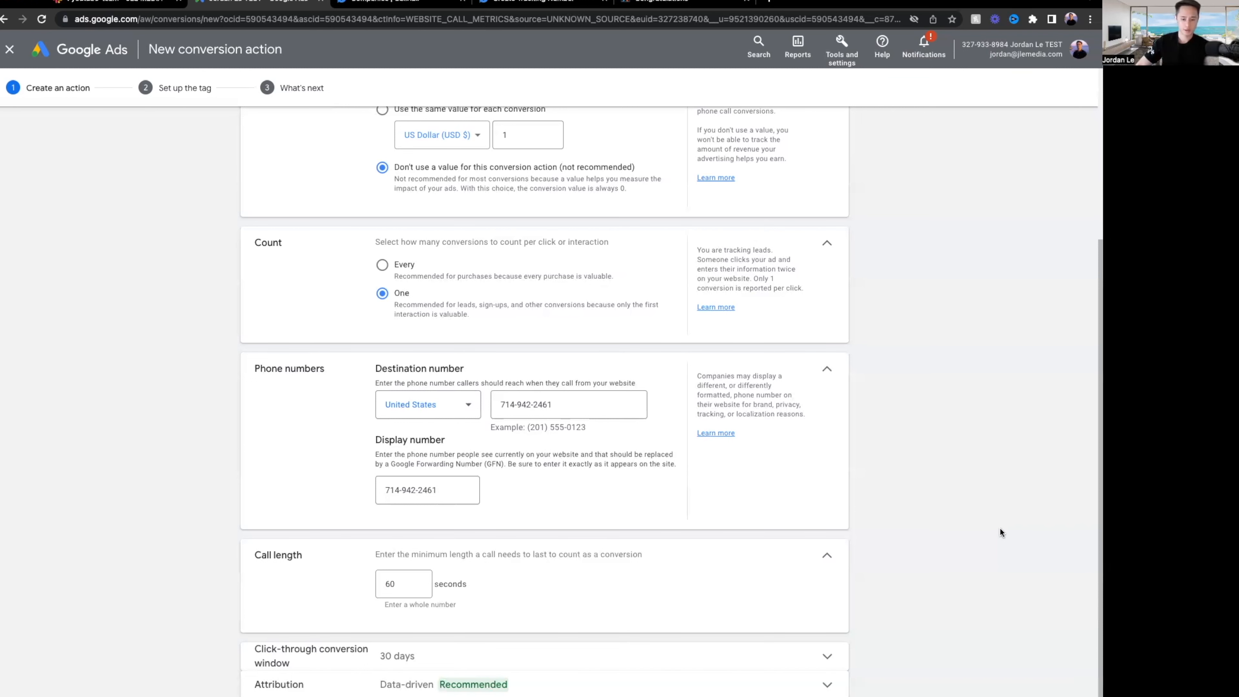
double_click(380, 587)
text(1)
click(908, 543)
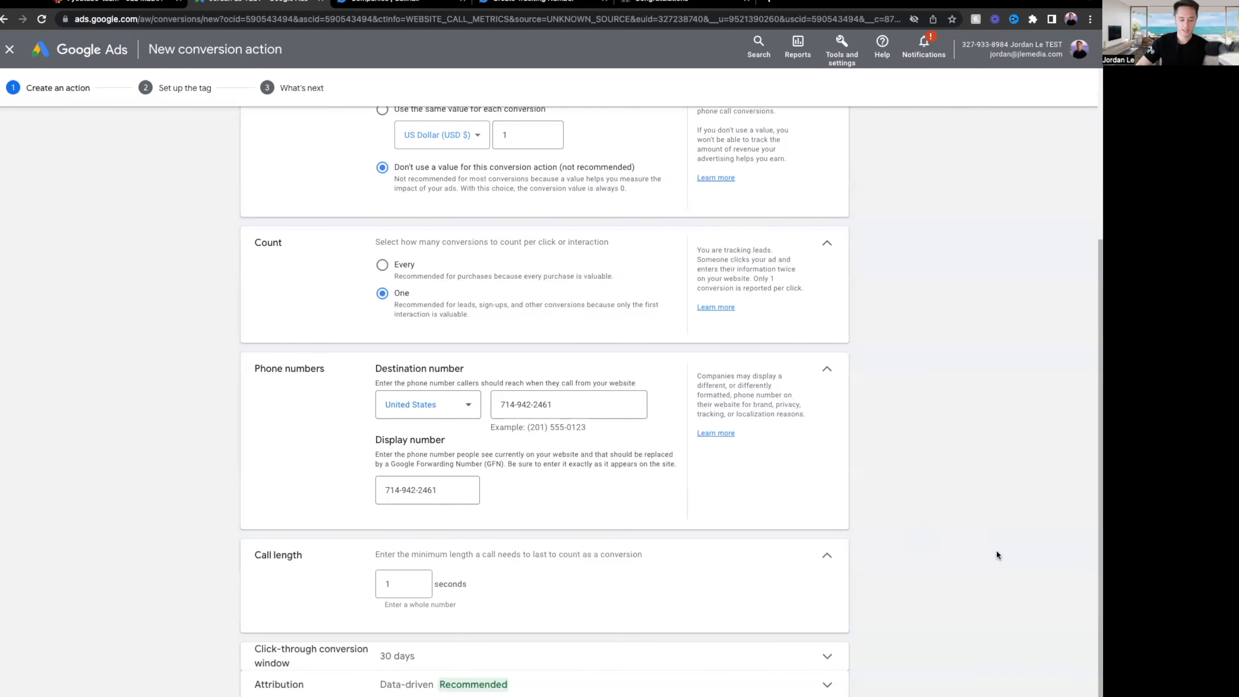
Set attribution to Last click and save the conversion action.
click(707, 683)
click(505, 656)
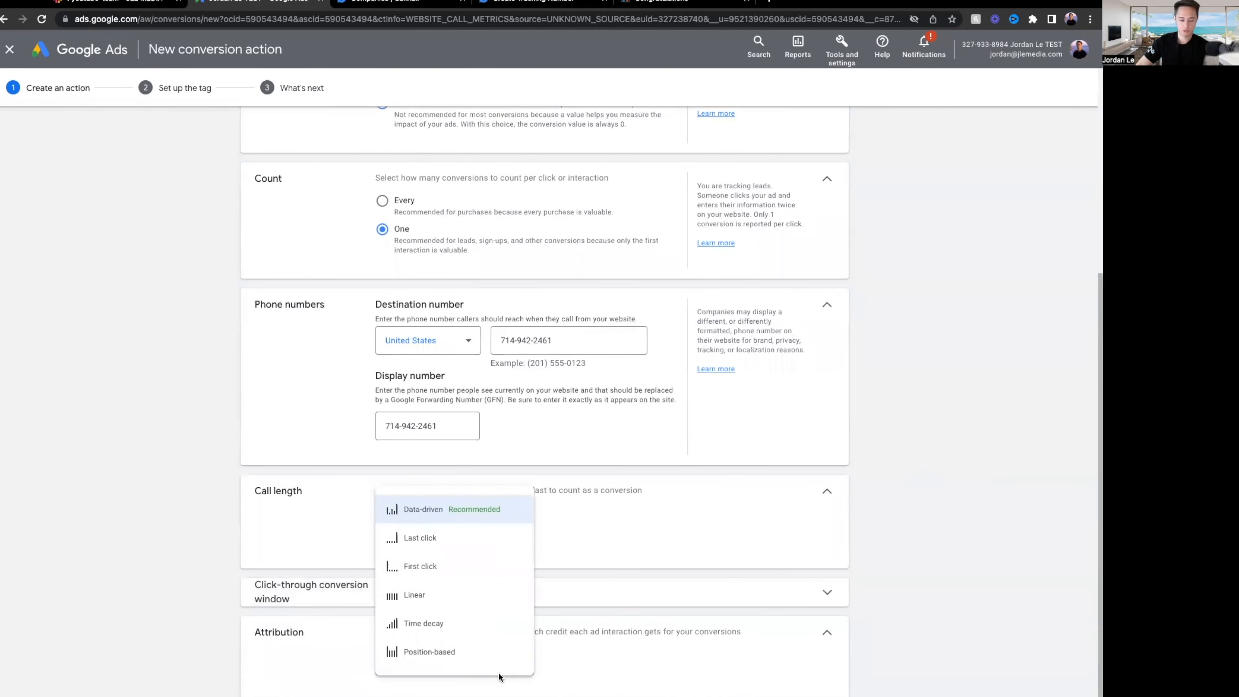
click(451, 540)
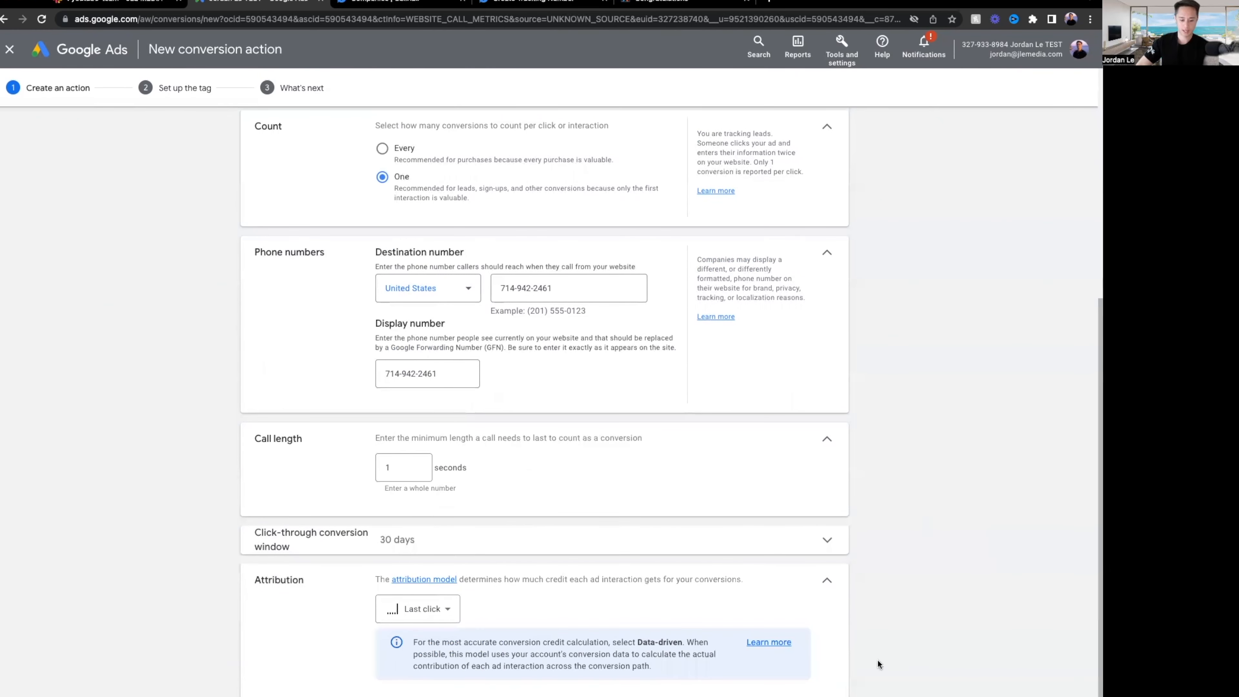
click(635, 579)
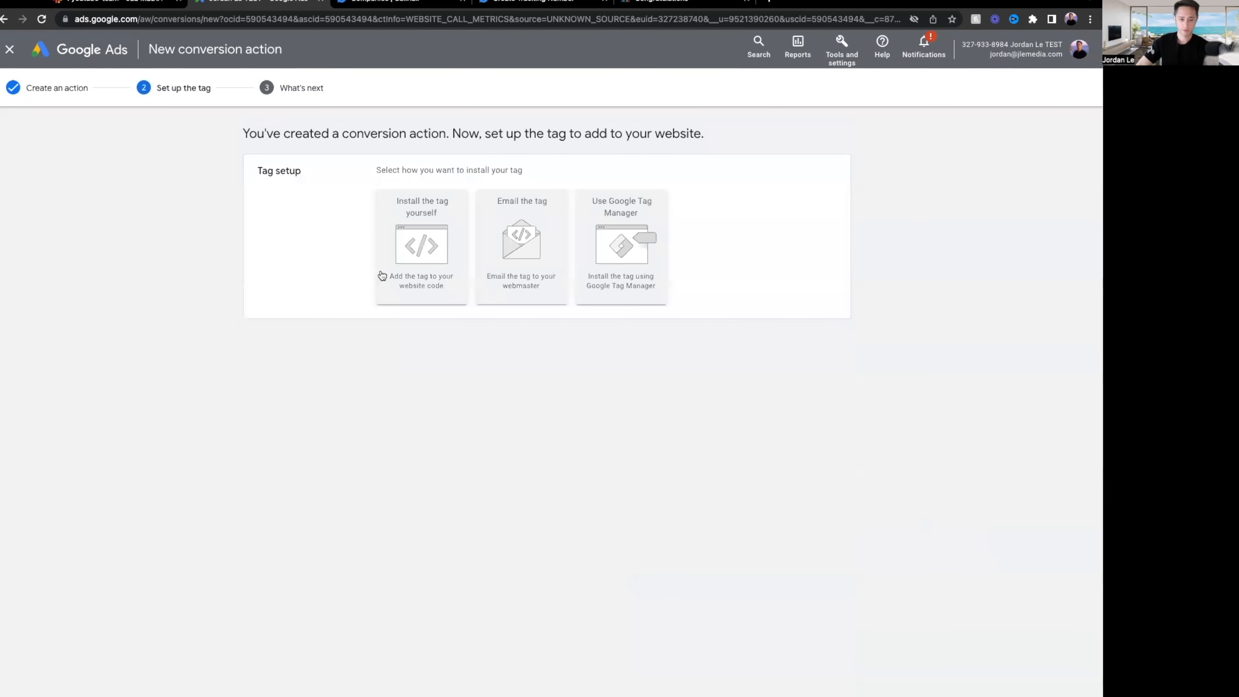
Choose self-installation, select the Google tag code, and return to ClickFunnels' Thank You Page overview.
click(422, 259)
scroll(536, 460, down, 4)
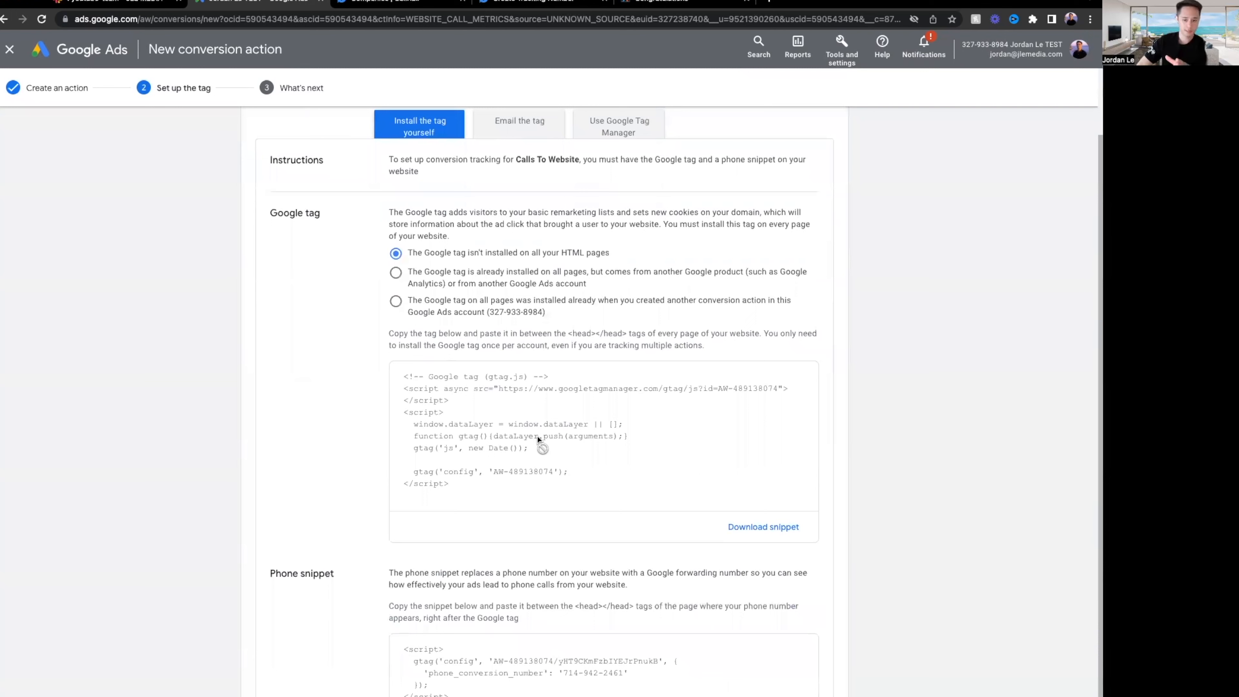
click(577, 437)
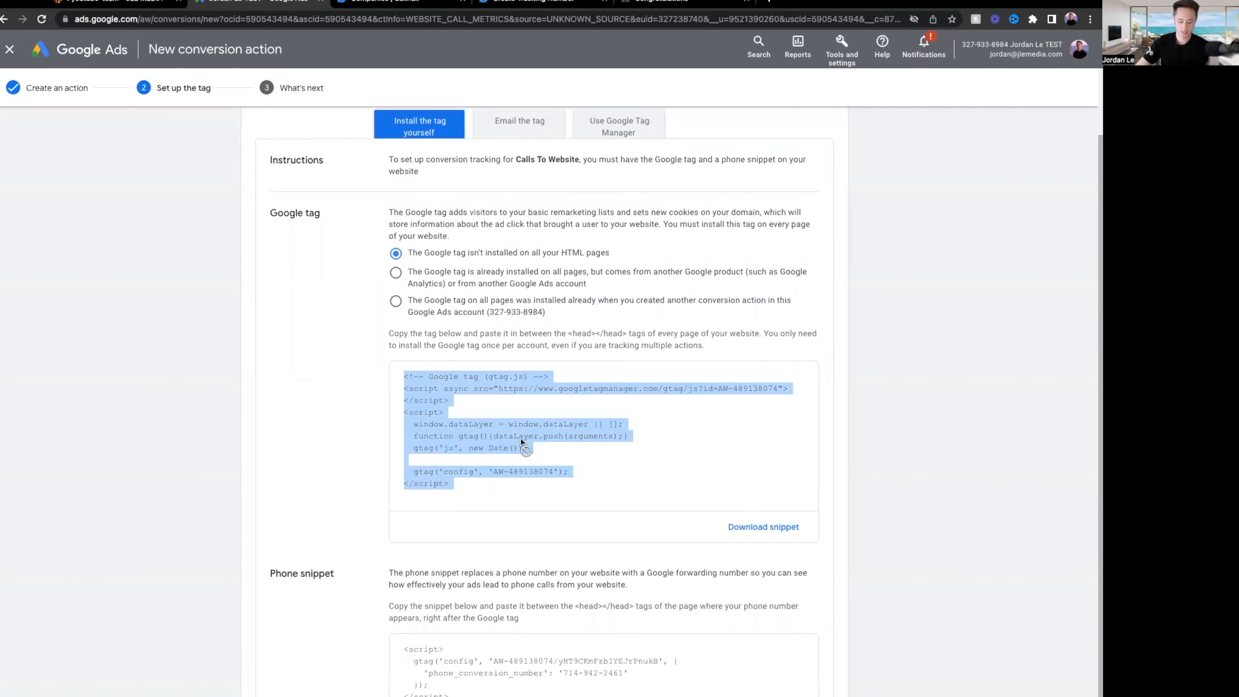
click(658, 4)
click(46, 49)
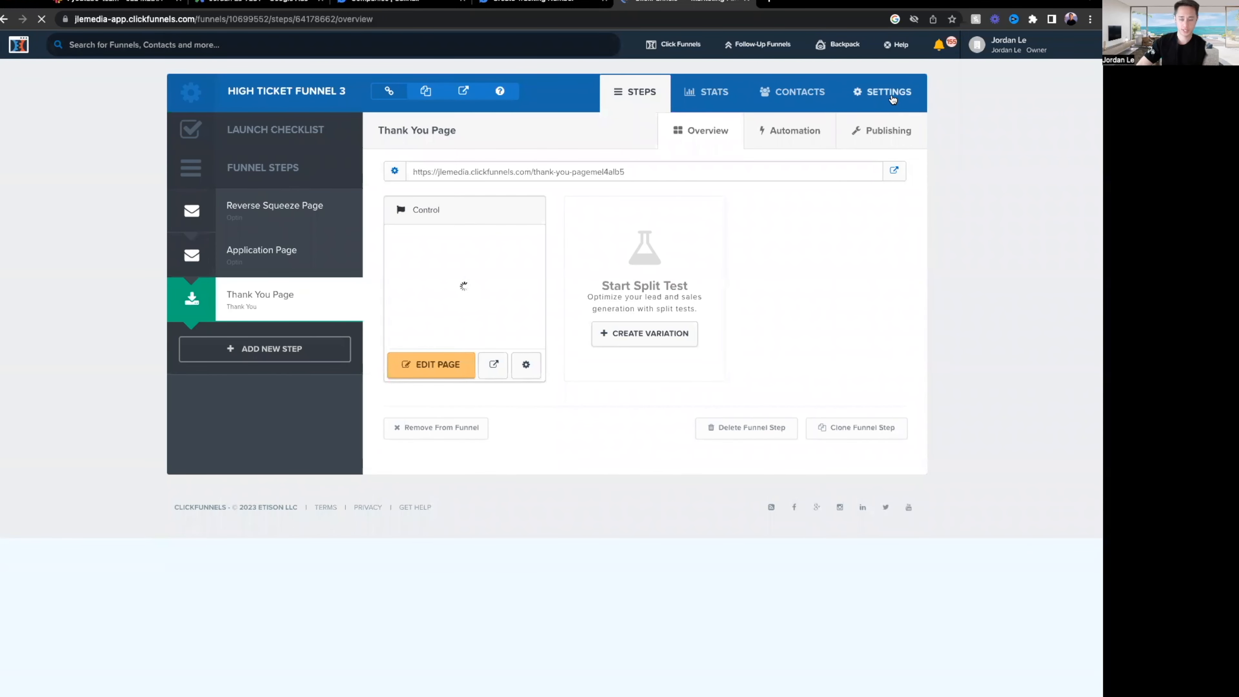
Paste the Google tag into the funnel's Head Tracking Code, then delete the duplicate block.
click(889, 98)
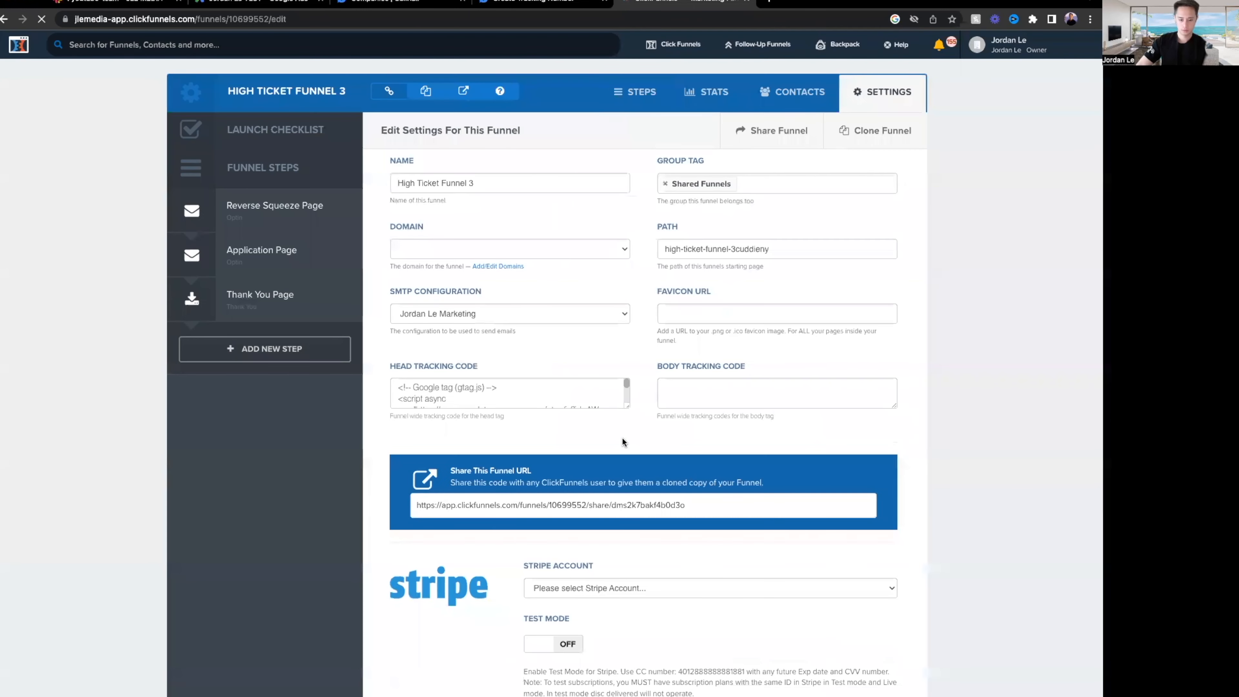
drag(628, 407, 701, 607)
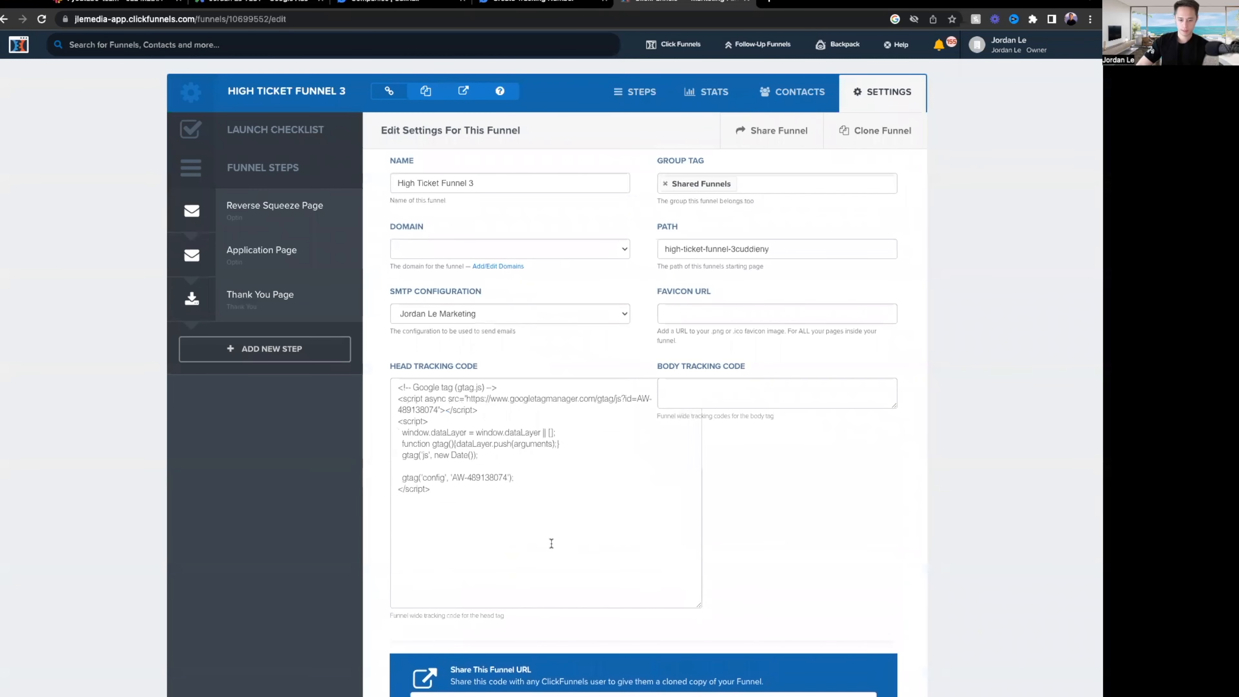
drag(460, 486, 387, 382)
key(ctrl+c)
click(583, 542)
key(Return)
key(Return)
key(ctrl+v)
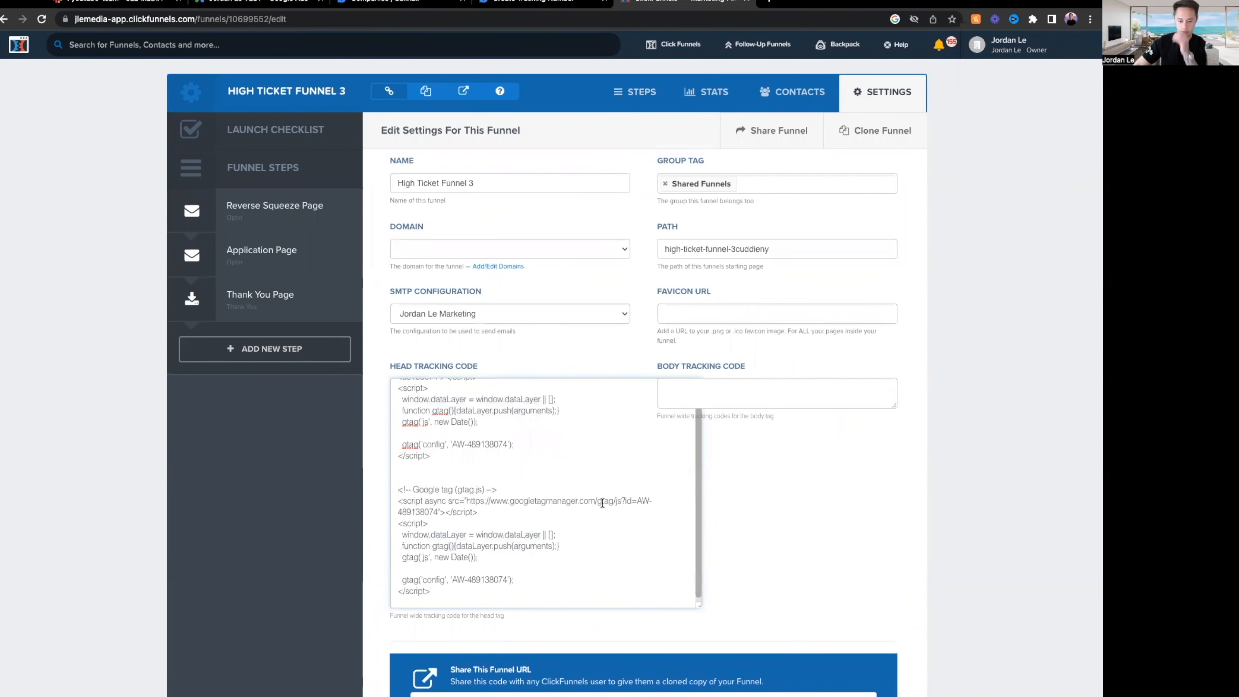
scroll(575, 488, up, 1)
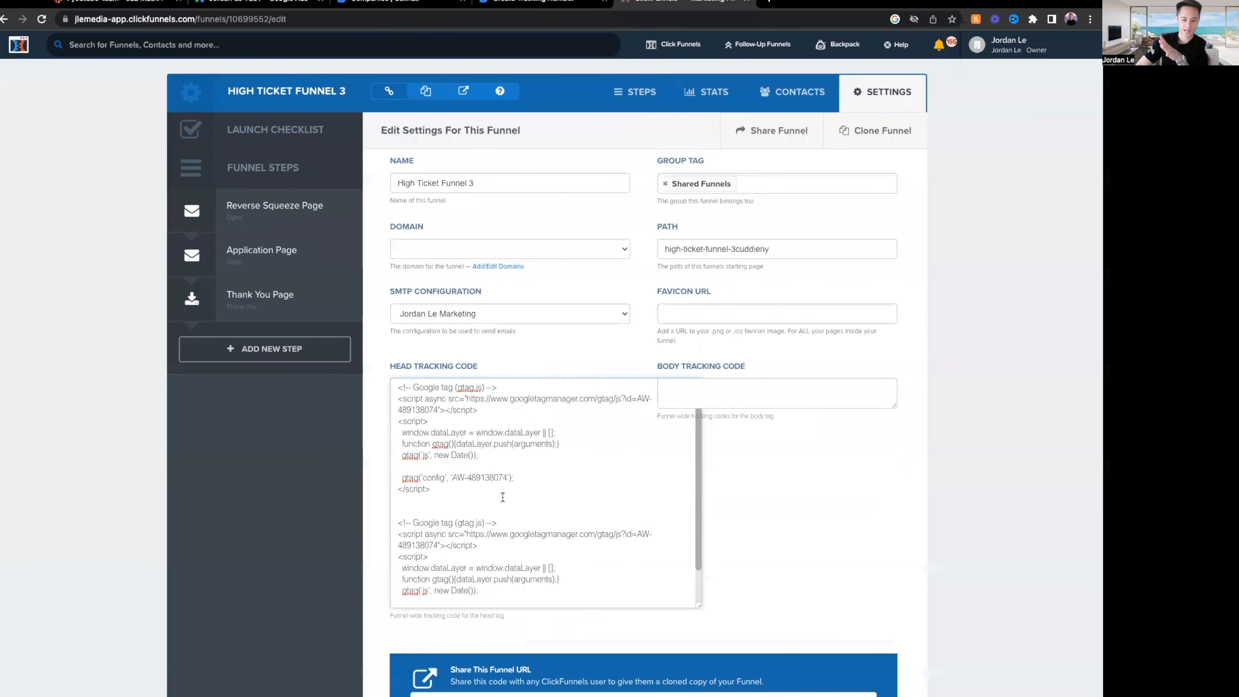
scroll(510, 498, down, 2)
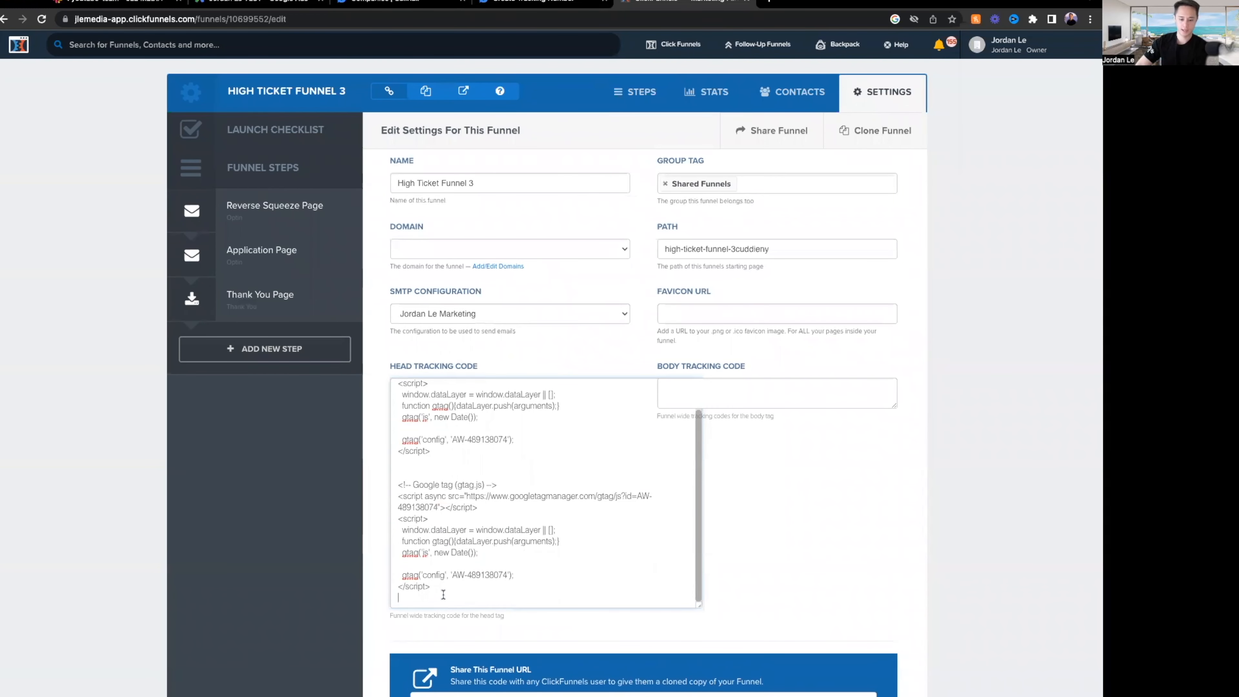
drag(444, 592, 382, 470)
key(BackSpace)
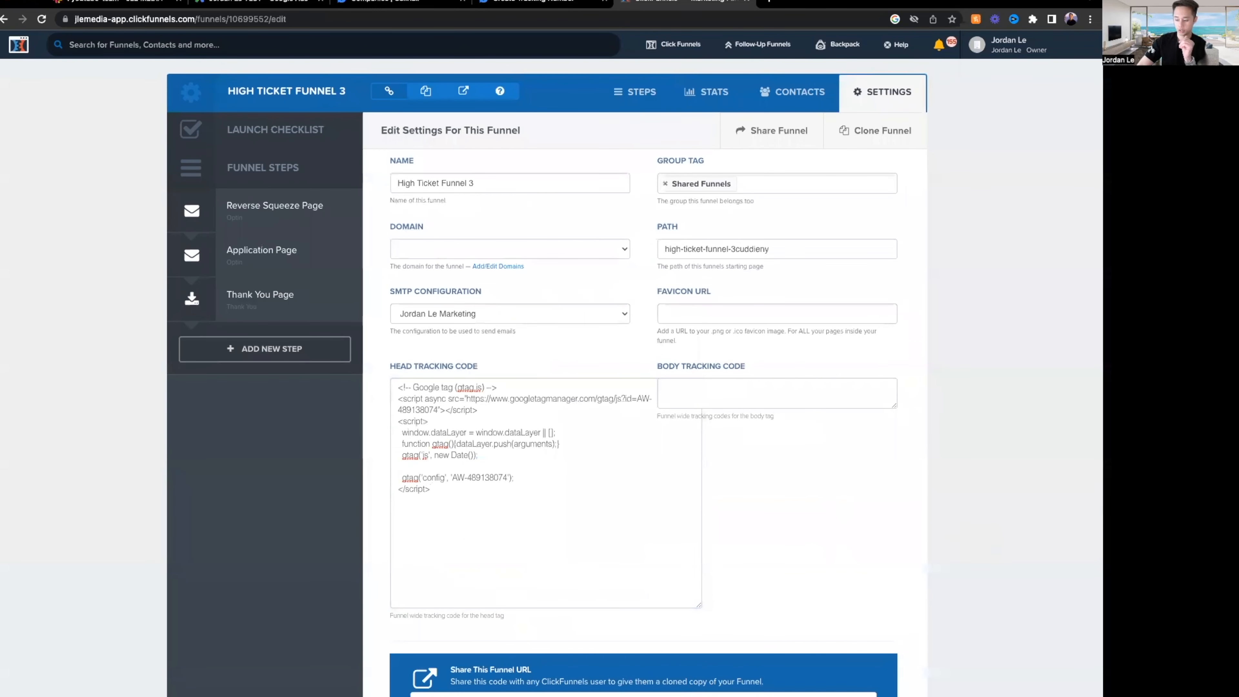
Select the phone snippet code in the Google Ads tag instructions.
click(262, 3)
scroll(342, 454, down, 1)
click(469, 634)
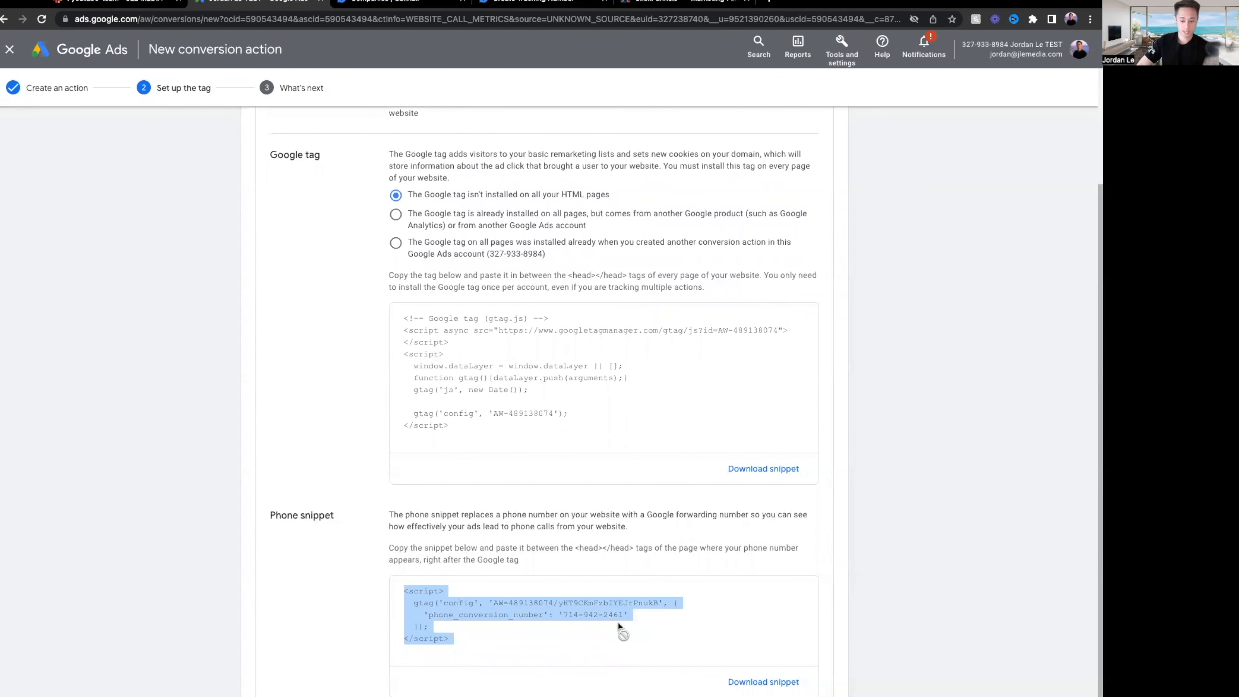
Paste the phone-conversion event snippet below the Google tag and check its tracking number.
click(672, 3)
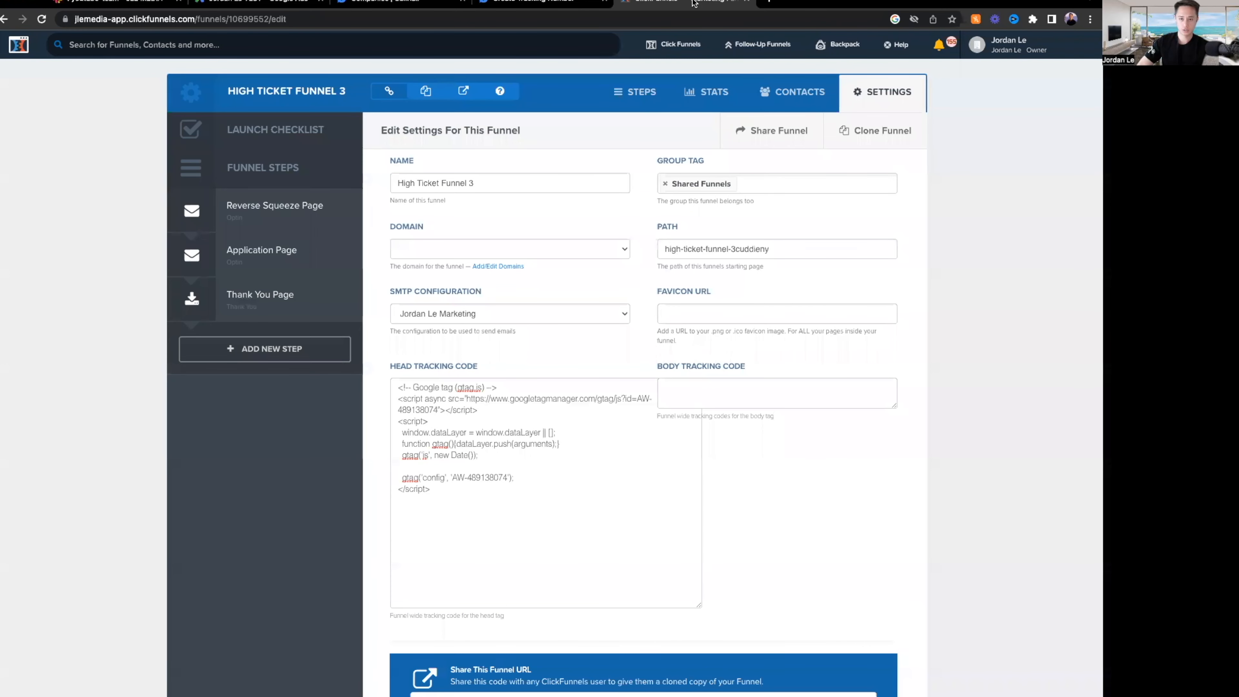
click(485, 505)
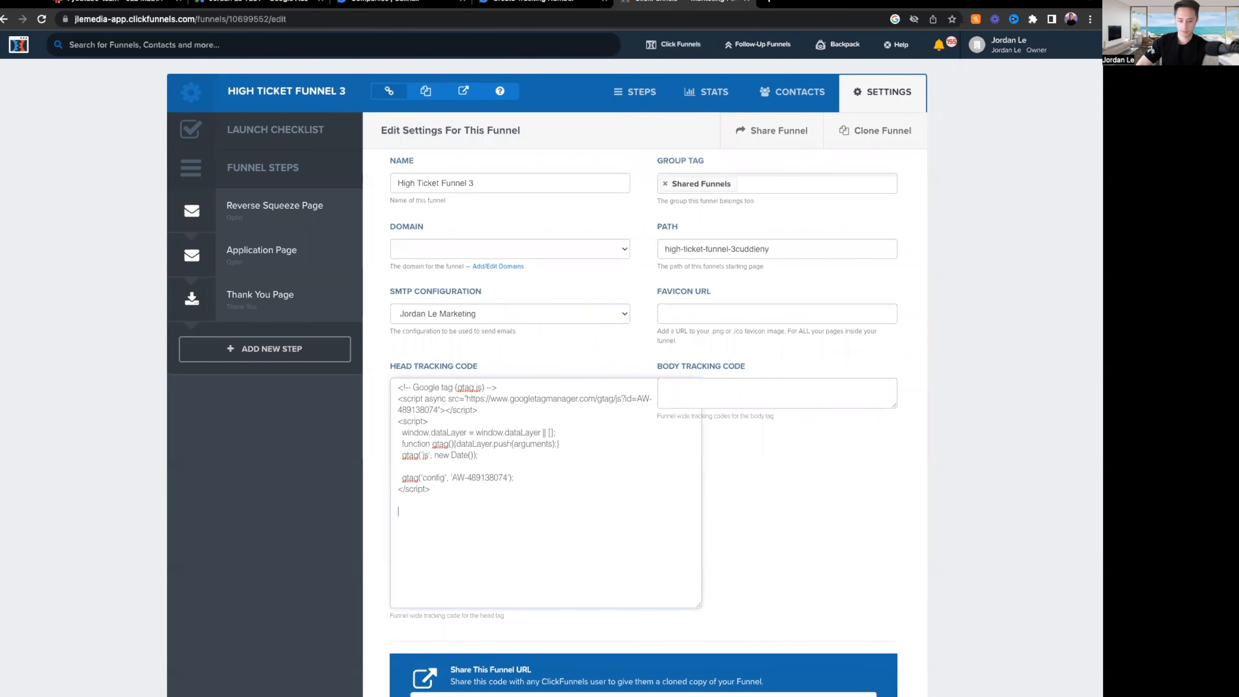
key(ctrl+v)
drag(445, 574, 374, 526)
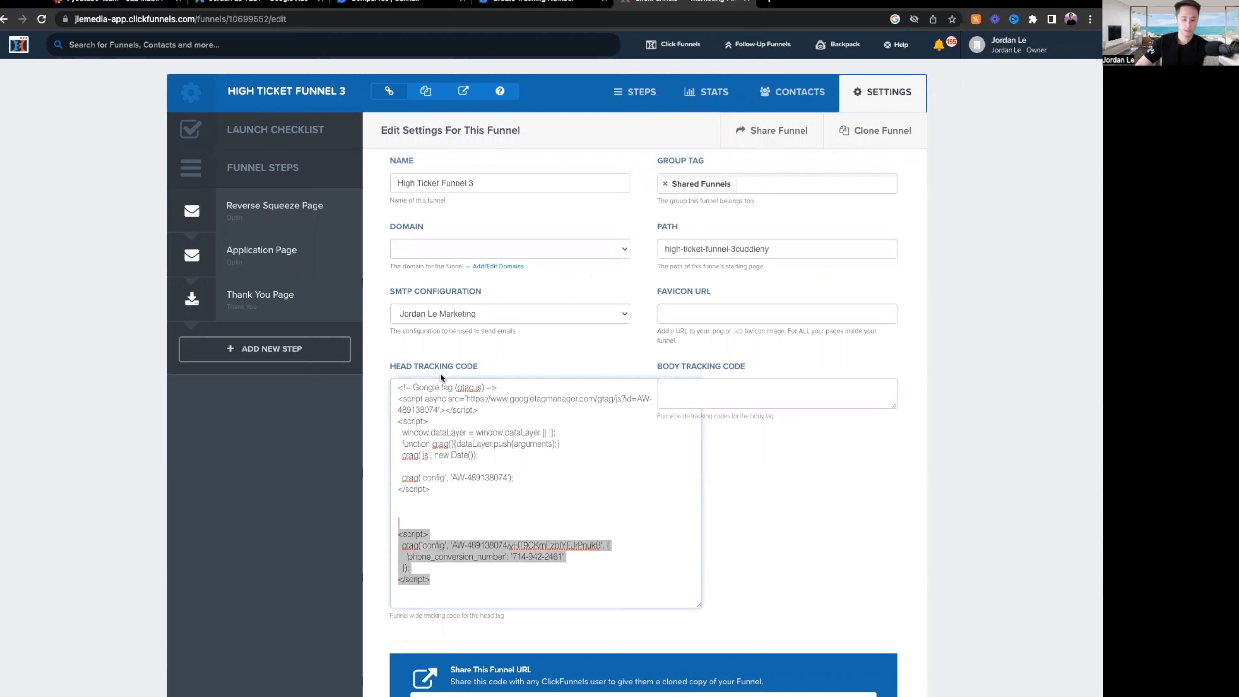
click(788, 542)
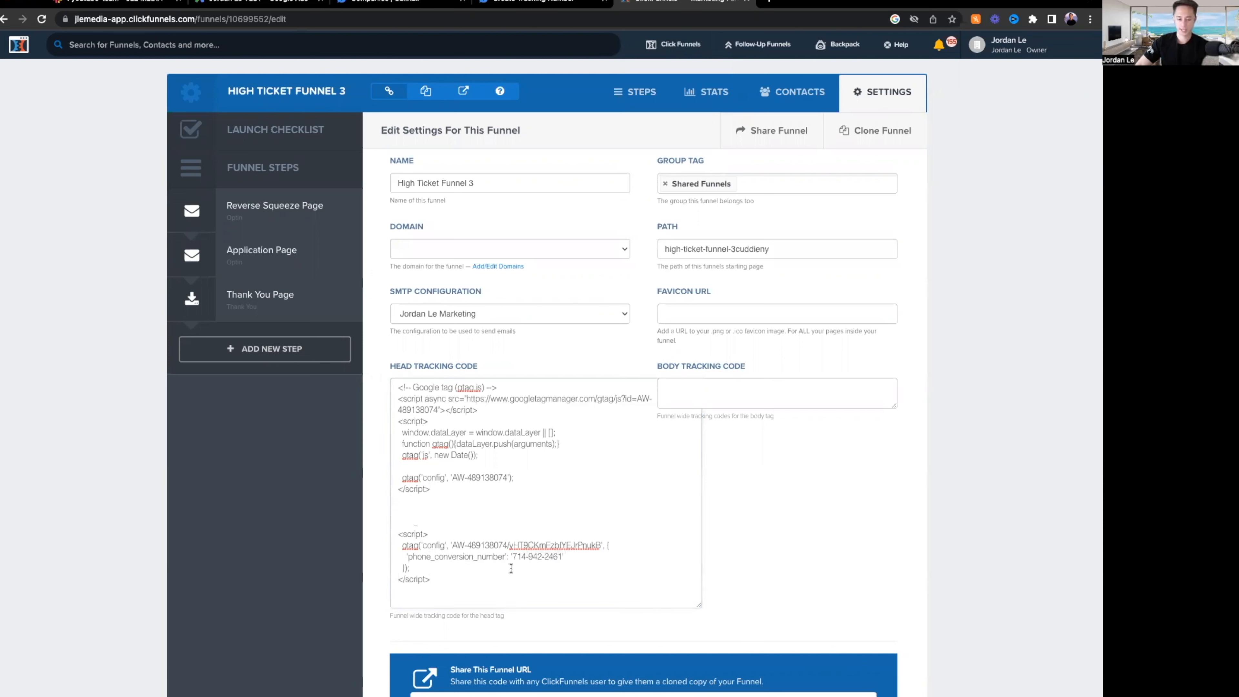
drag(438, 576, 396, 533)
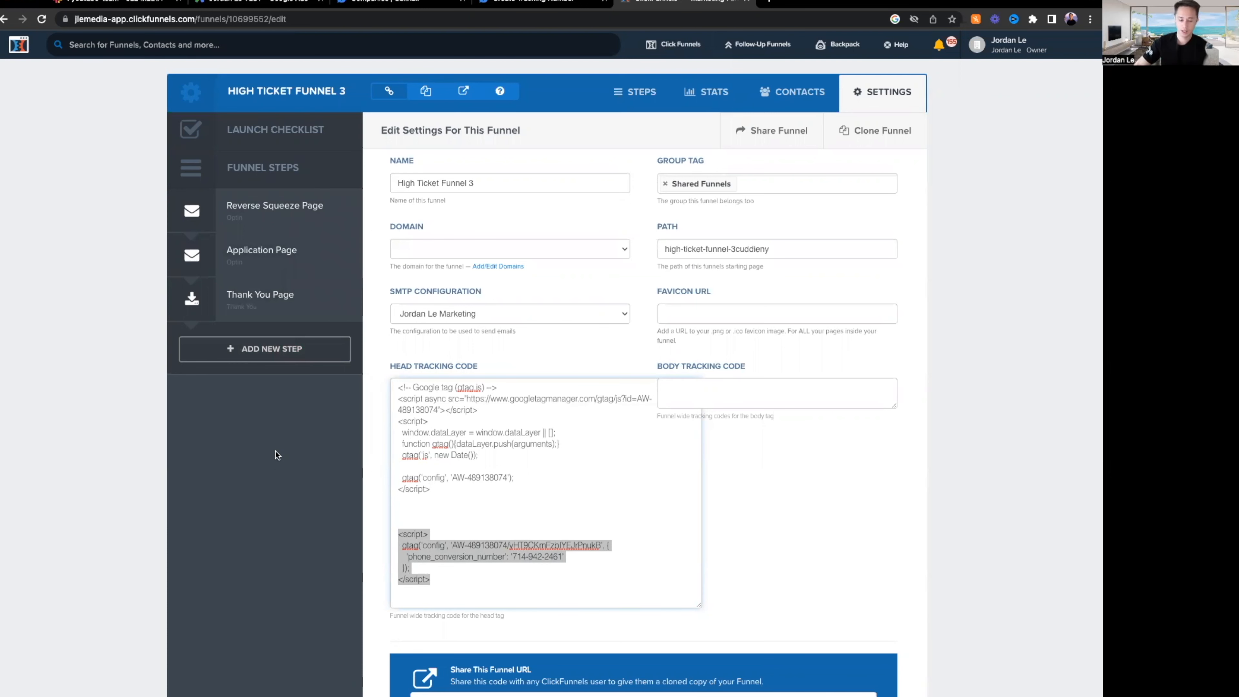
click(531, 567)
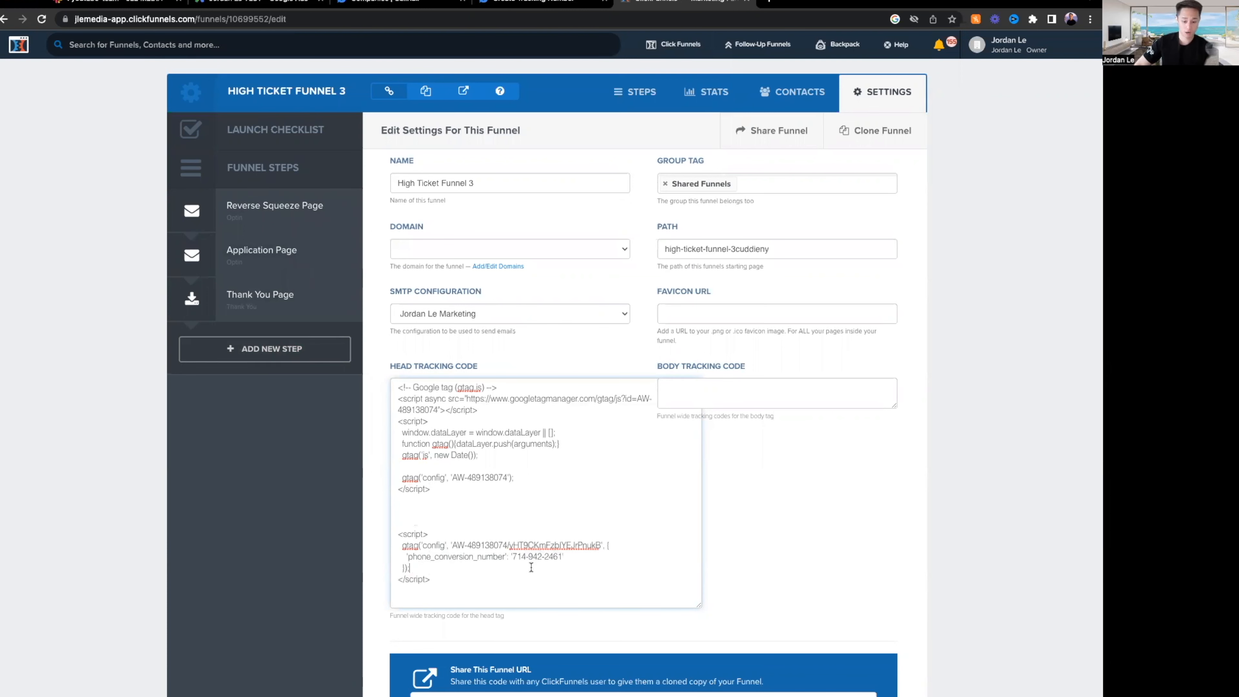
drag(513, 559, 568, 561)
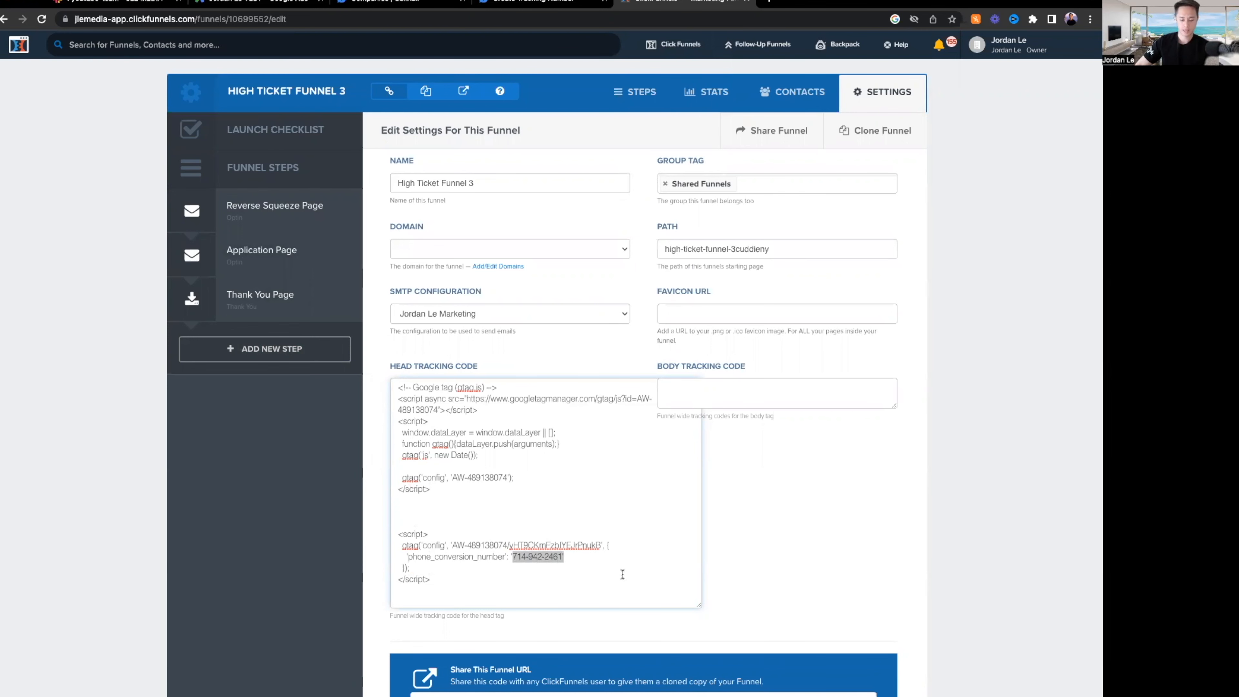
click(833, 552)
Save the ClickFunnels funnel settings and check the full head tracking code with both scripts.
scroll(835, 550, down, 20)
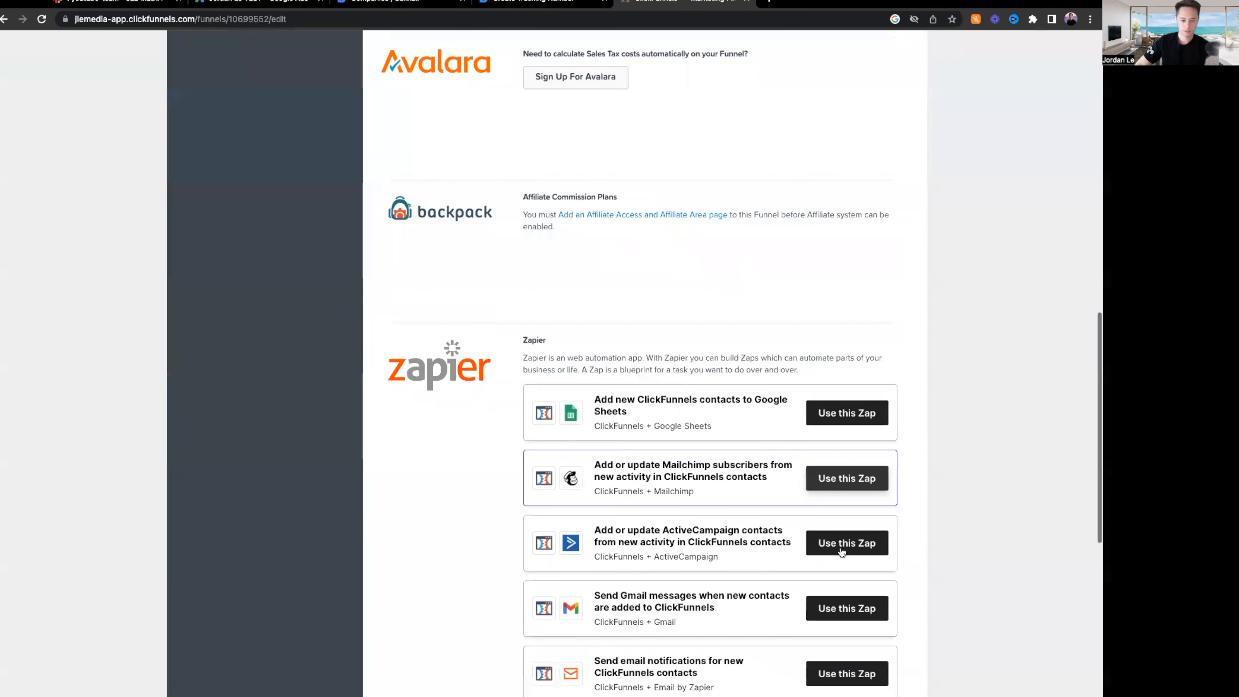
click(851, 673)
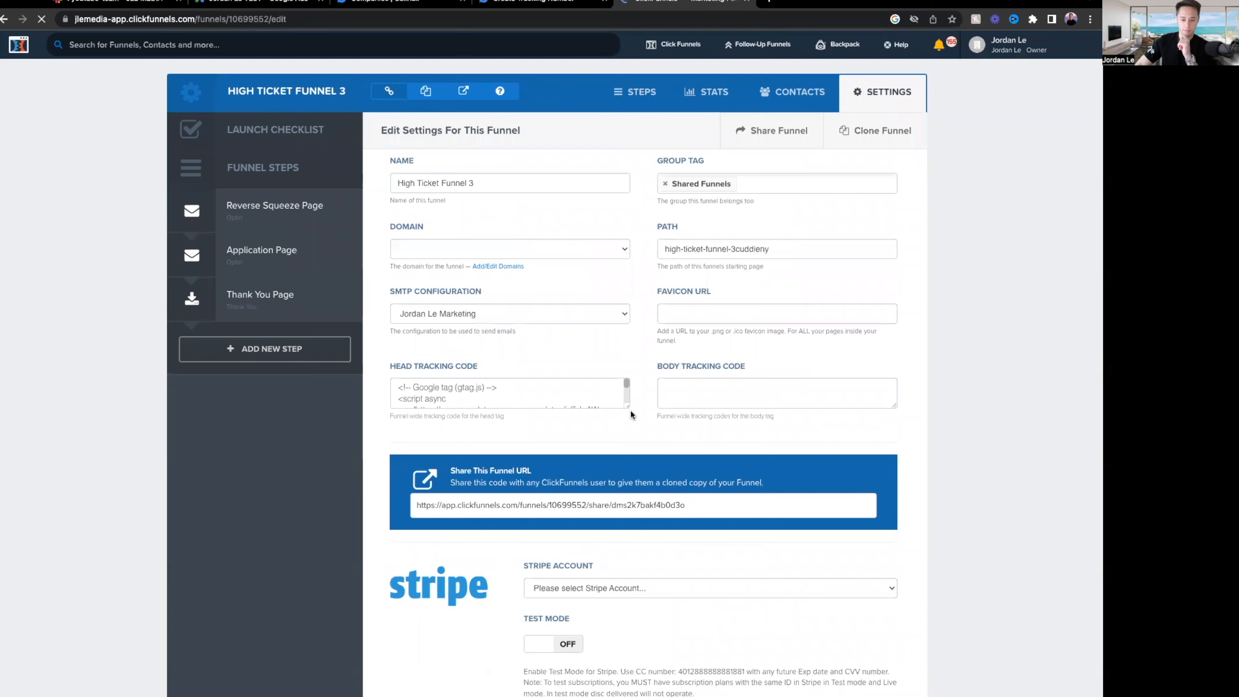
drag(627, 406, 663, 560)
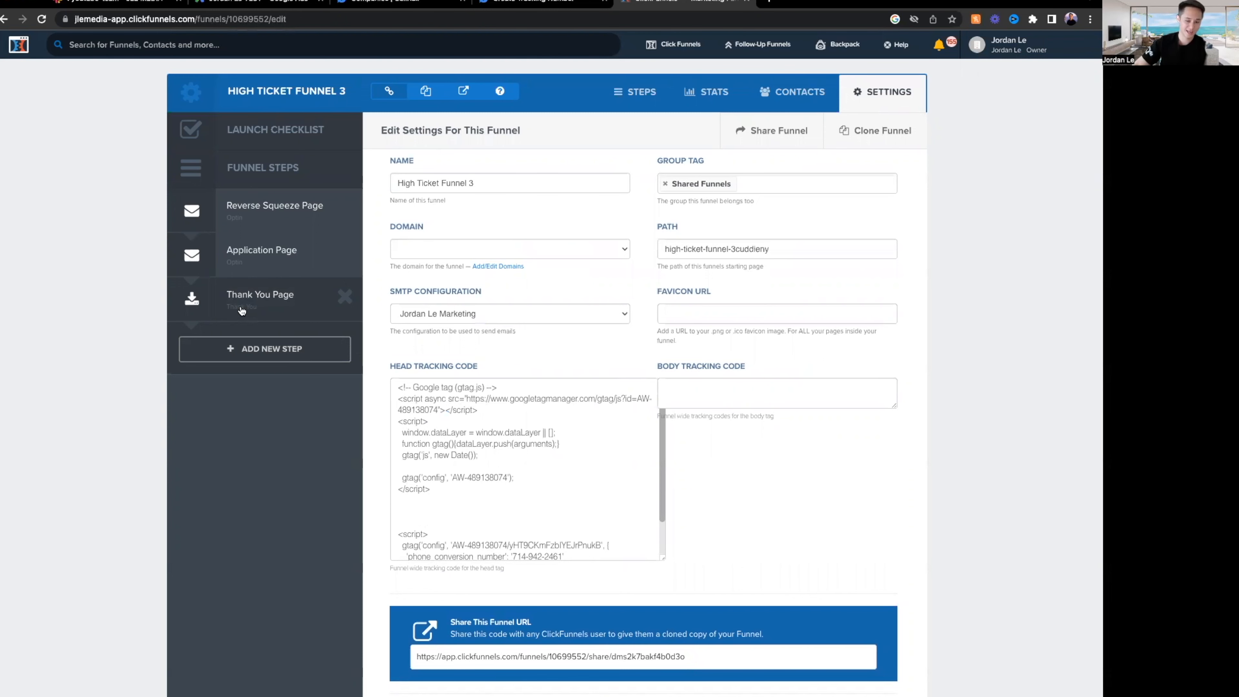
click(244, 4)
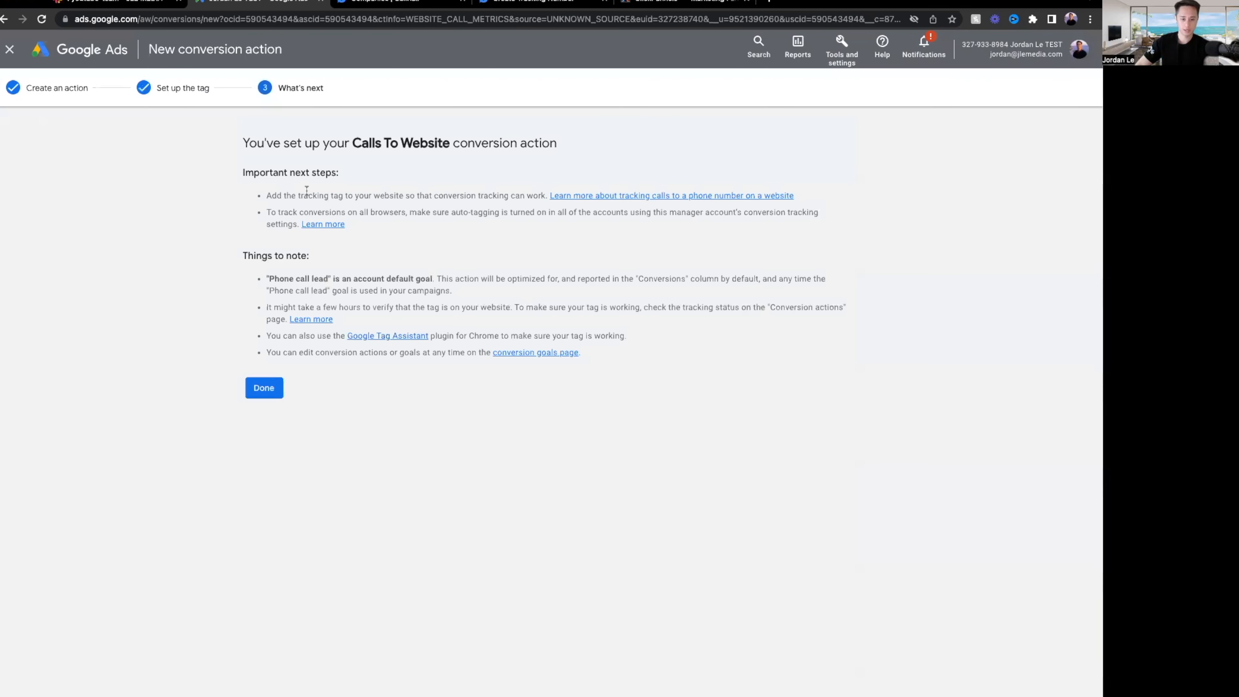
Start a new Phone calls conversion for calls from ads using call extensions or call-only ads.
click(263, 388)
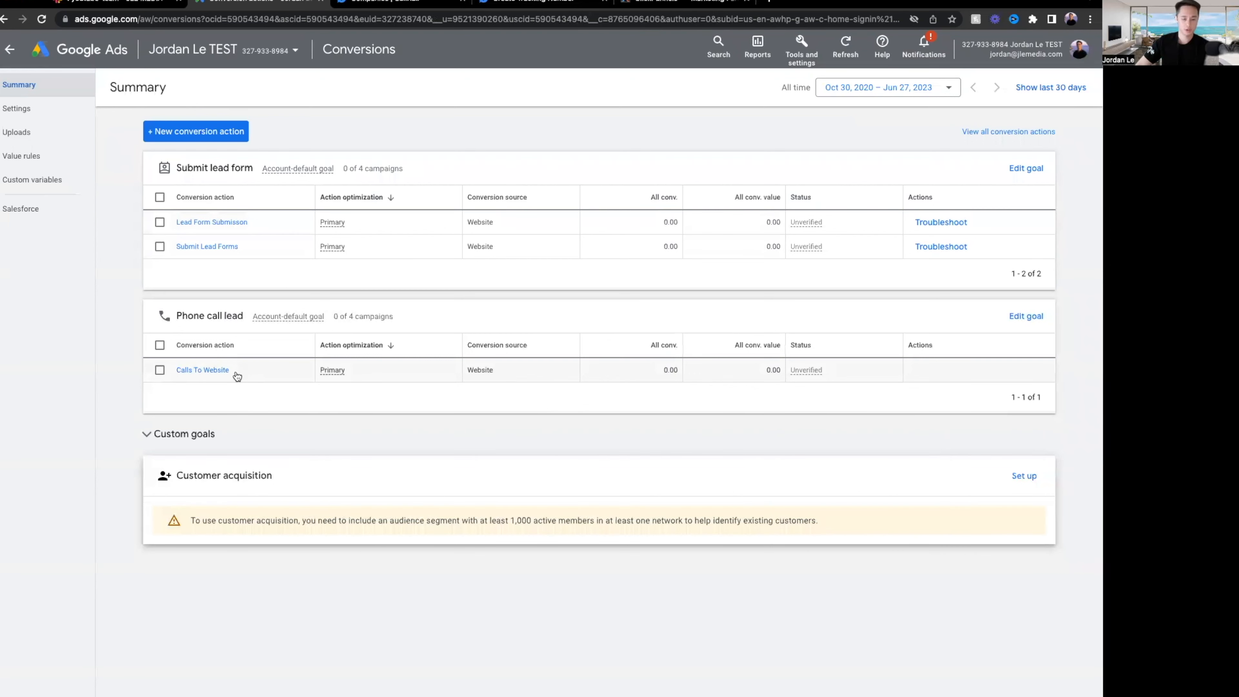
click(204, 133)
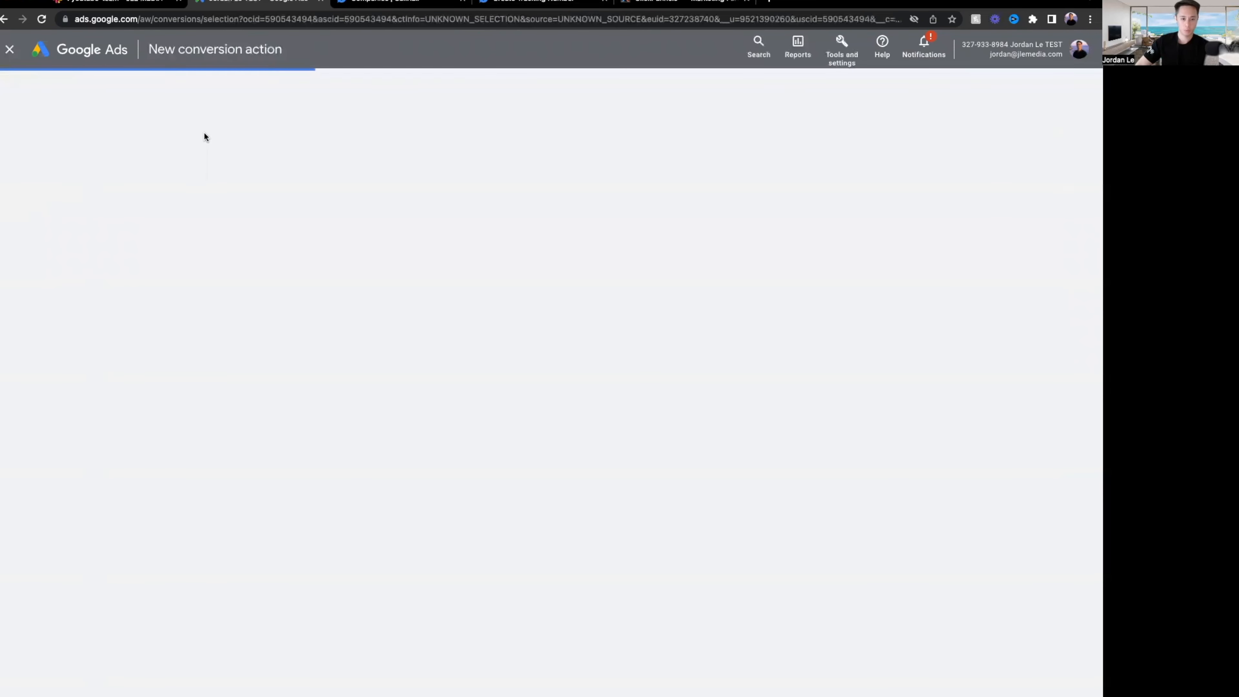
click(624, 249)
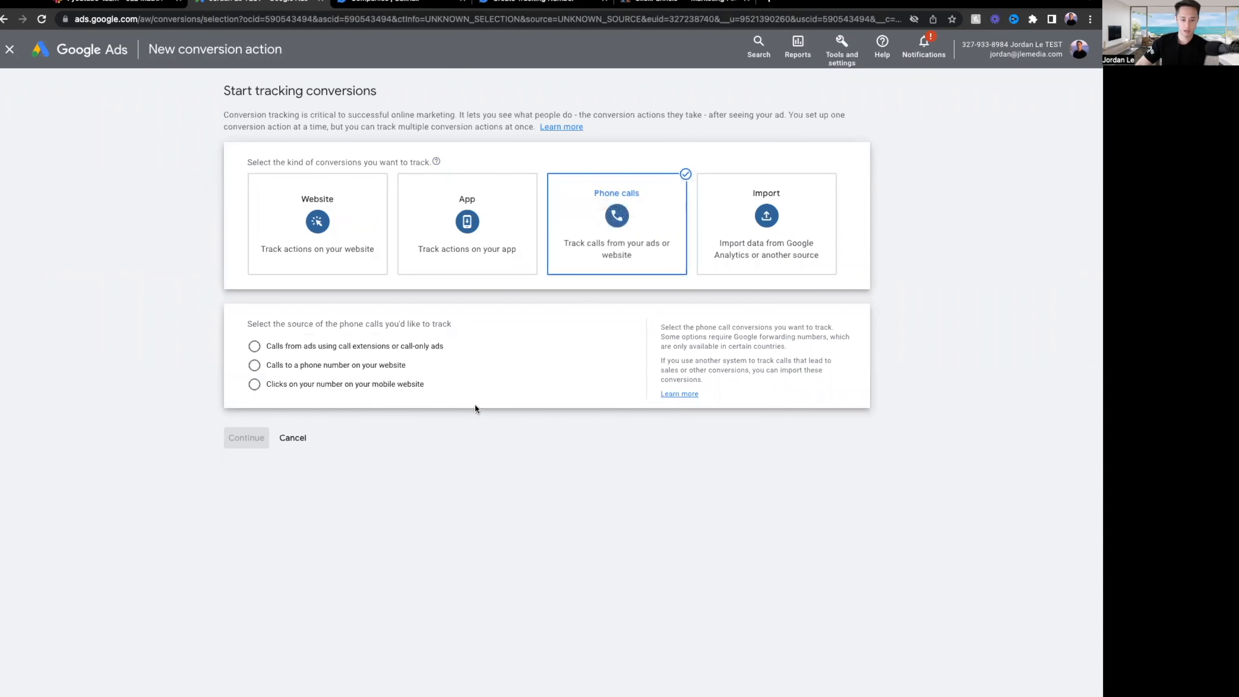
click(327, 352)
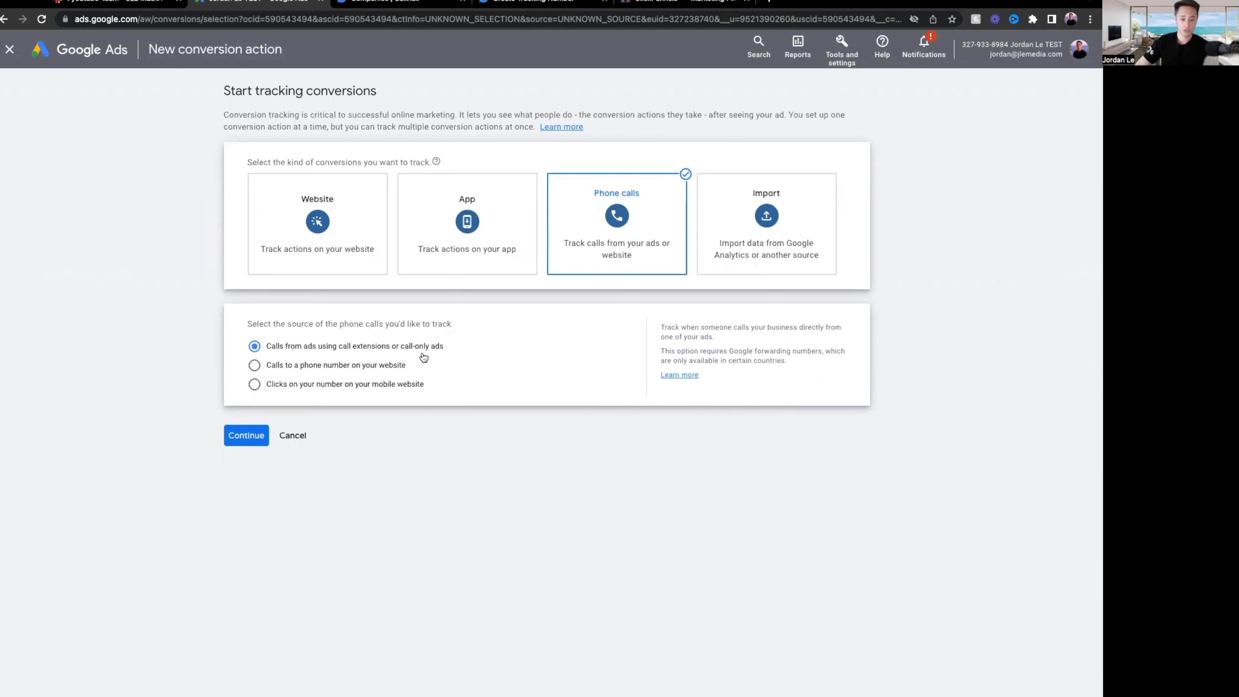
Name the conversion 'Calls From Ext.' with no value, 1-second call length and Last click attribution.
click(244, 435)
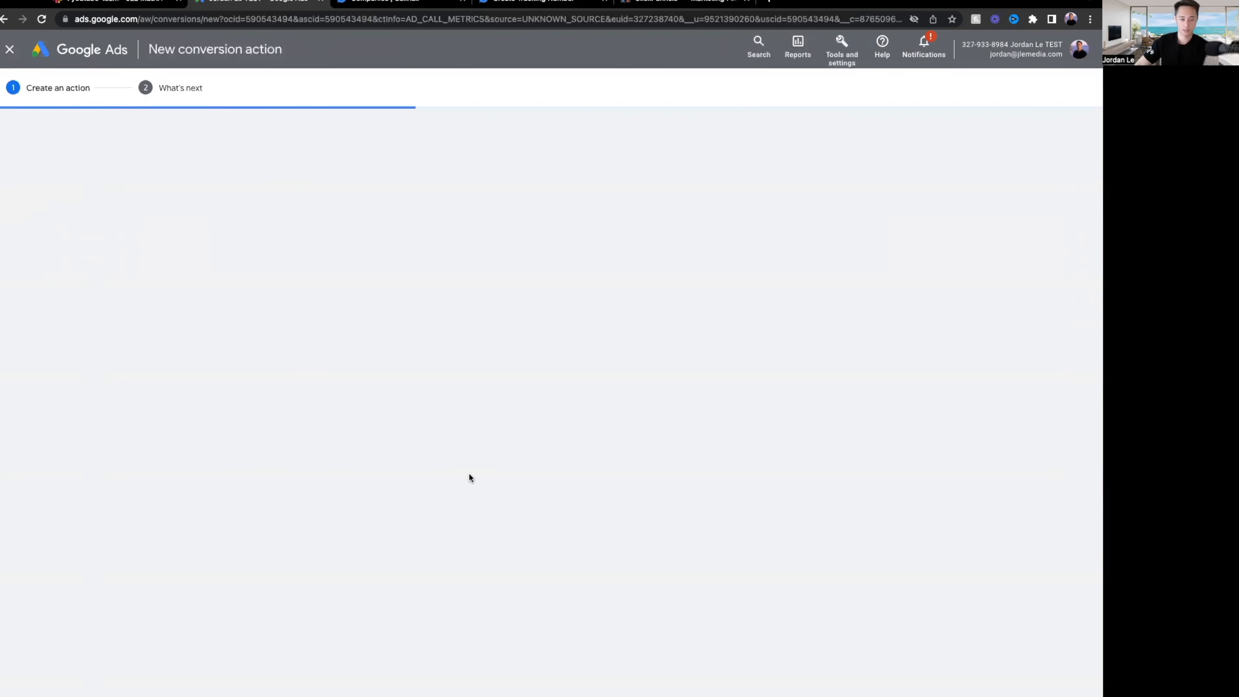
click(467, 233)
text(Calls )
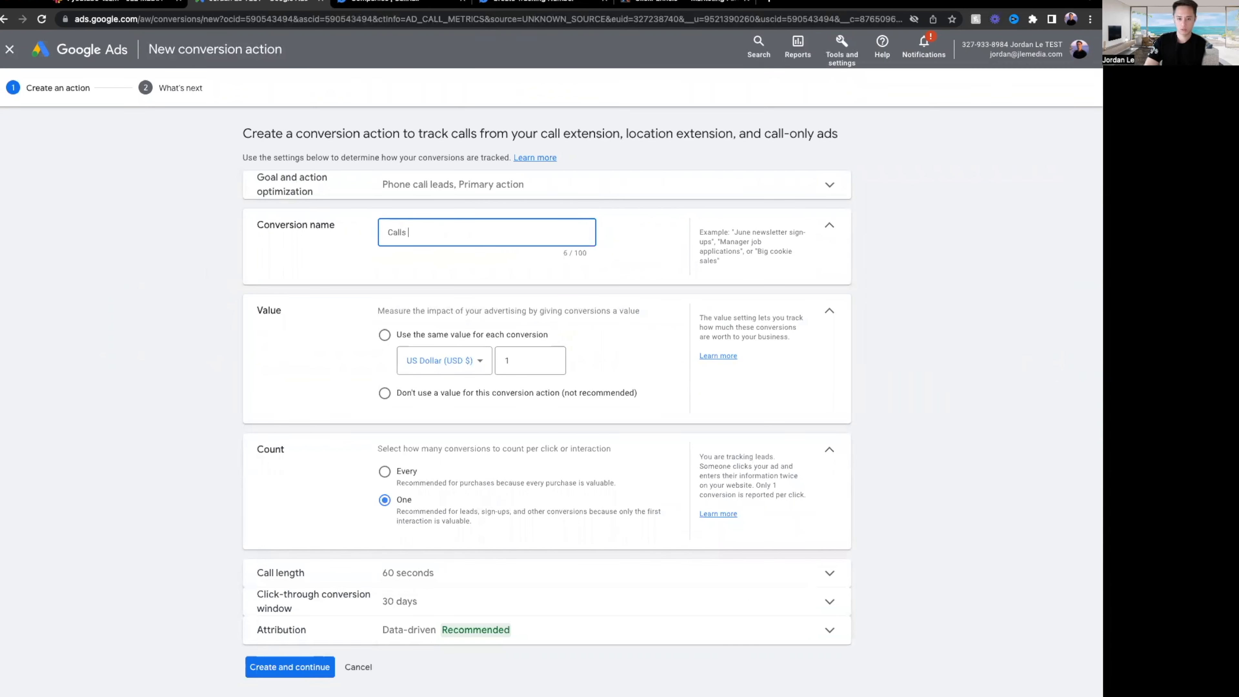
text(From Ext.)
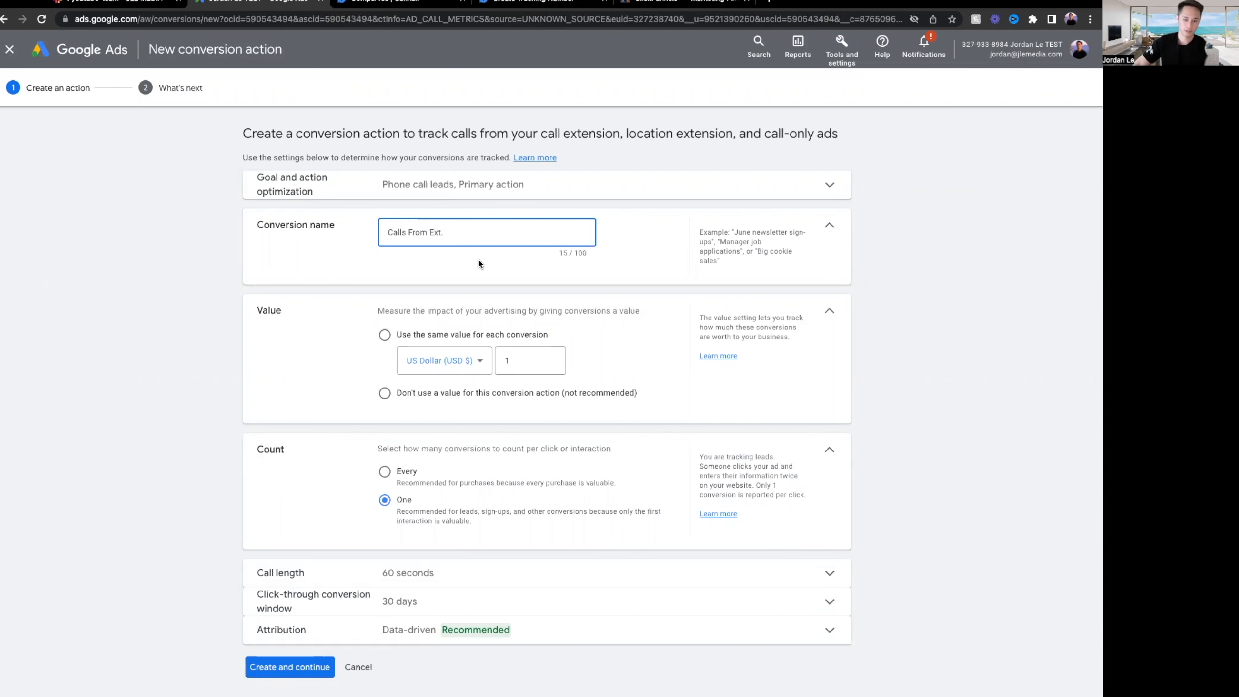
click(414, 393)
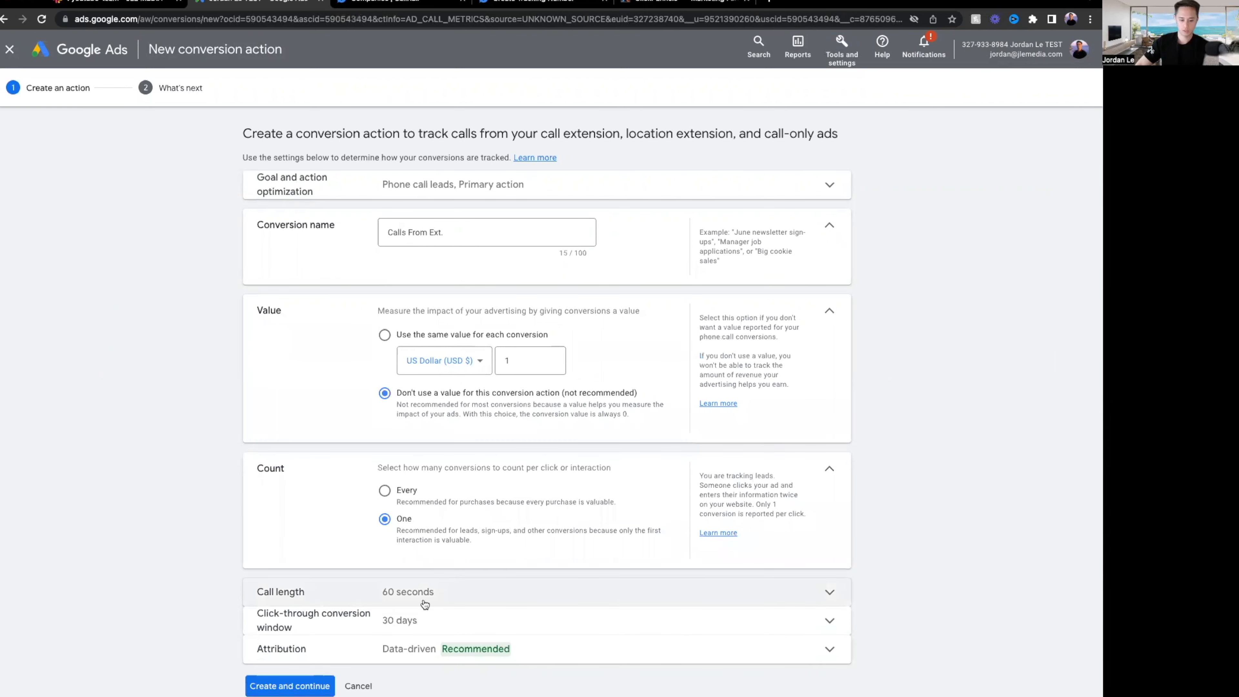
click(397, 592)
double_click(399, 627)
text(1)
scroll(538, 605, down, 1)
click(479, 683)
click(480, 694)
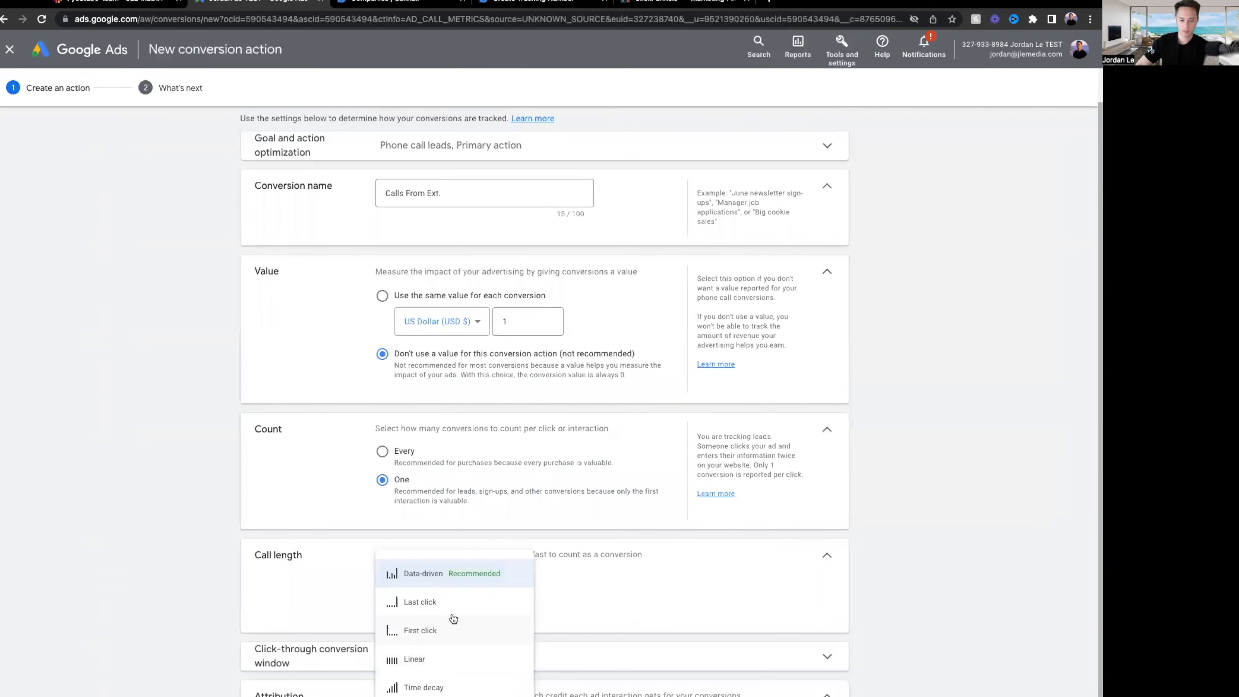
click(903, 623)
scroll(578, 454, down, 3)
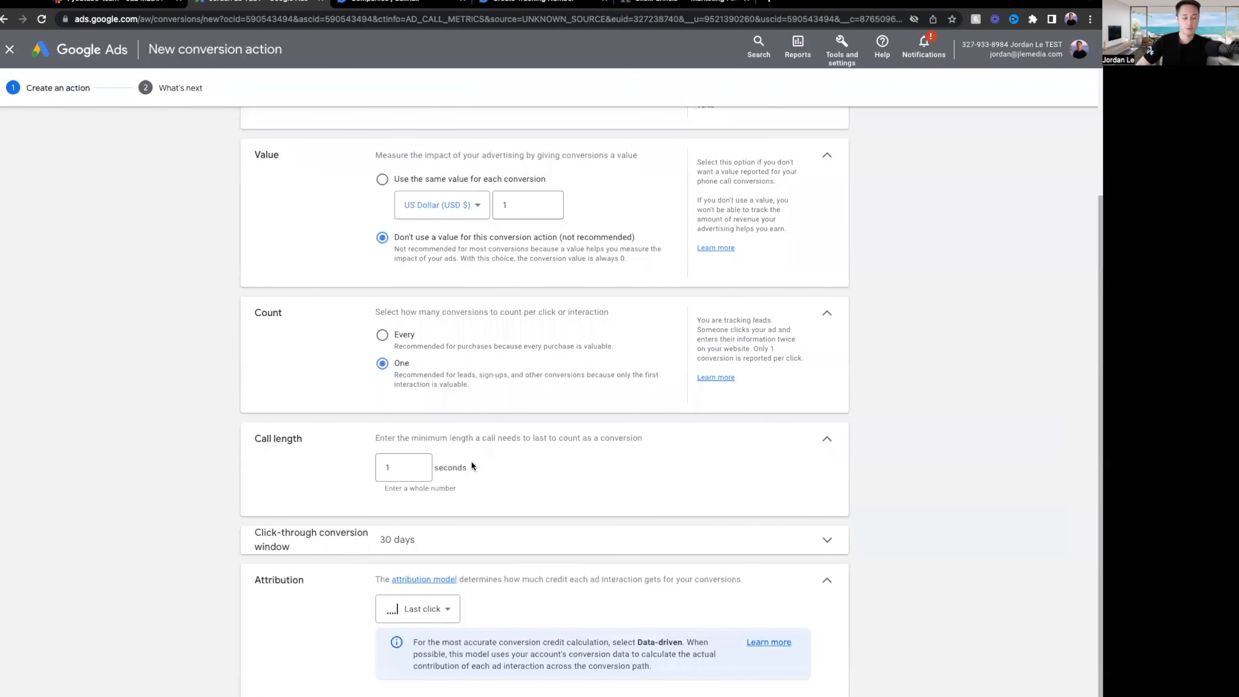
Re-enter the call length as 1 second and create the Calls From Ext. conversion.
click(426, 461)
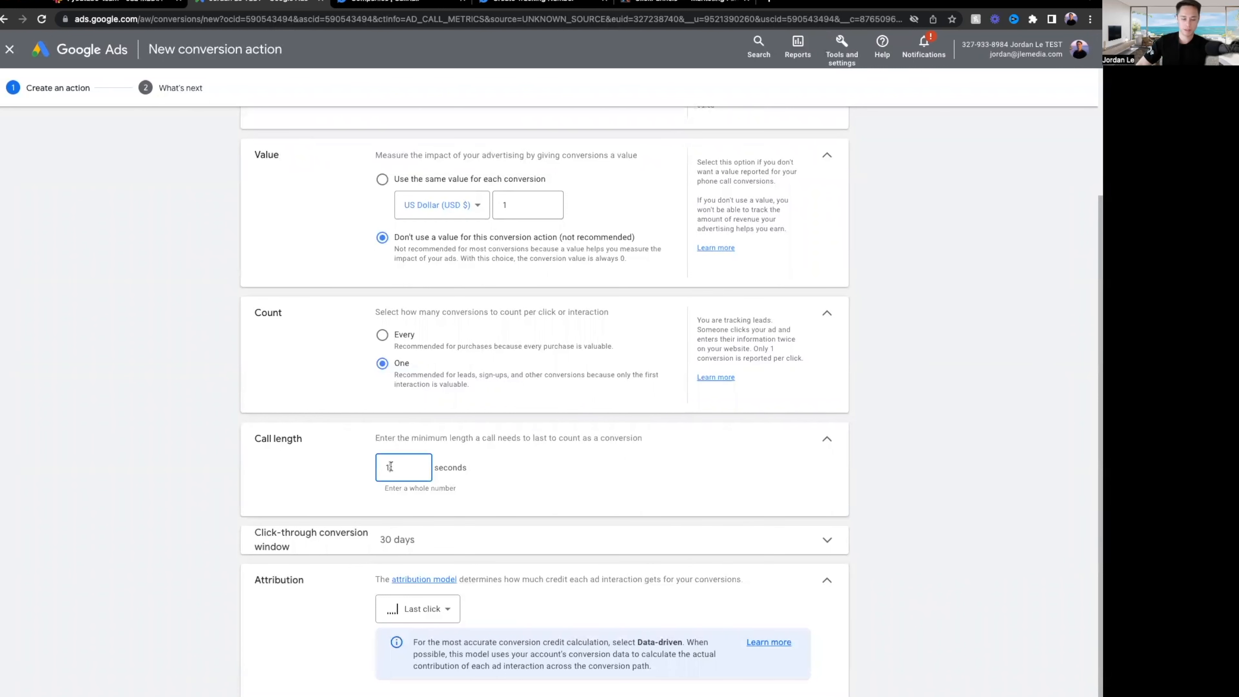
key(BackSpace)
text(30)
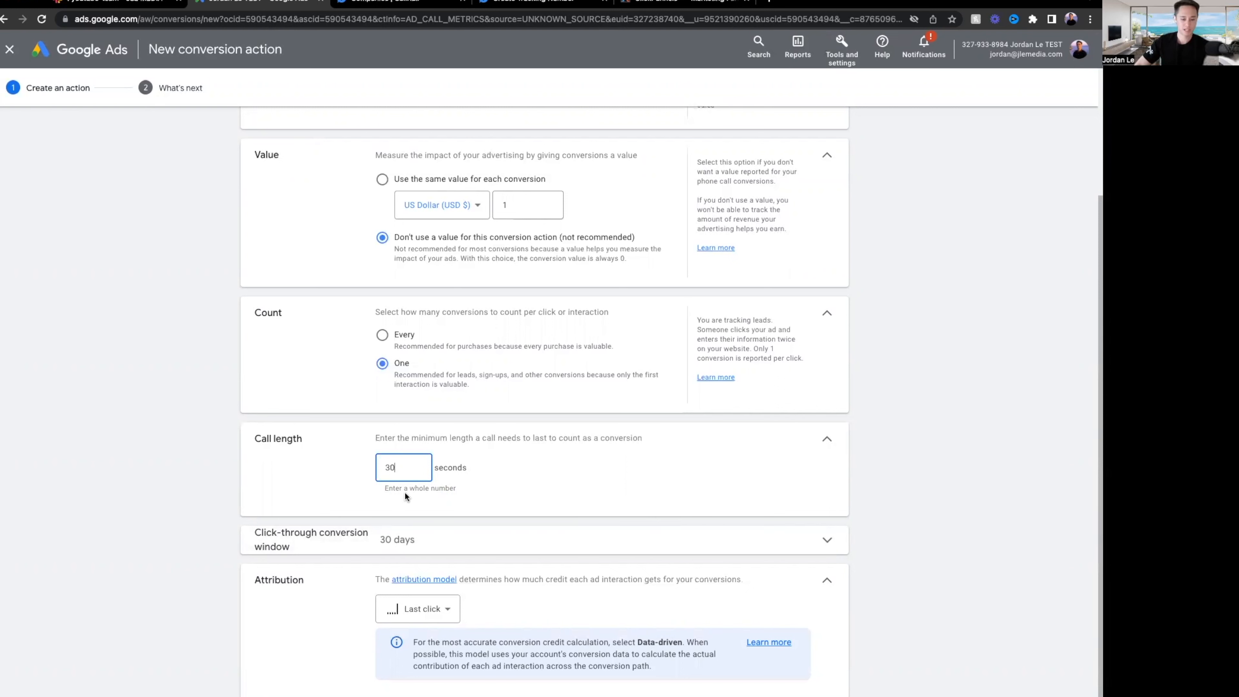
drag(405, 467, 360, 472)
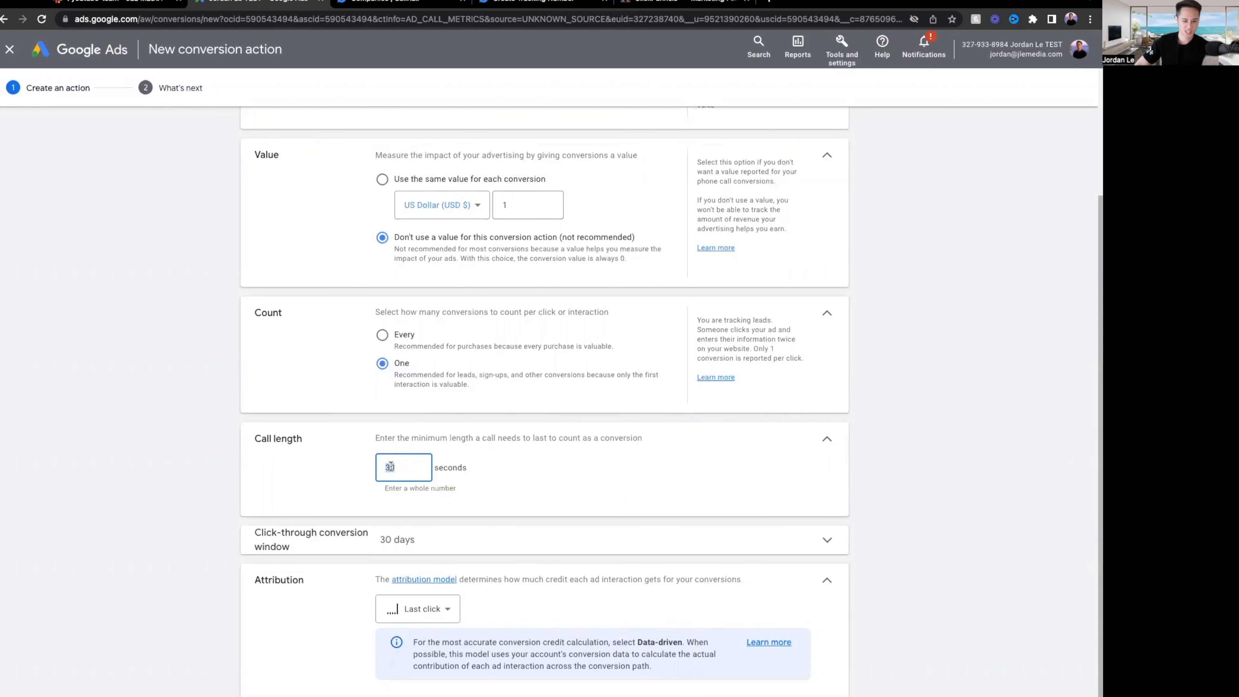
key(BackSpace)
text(60)
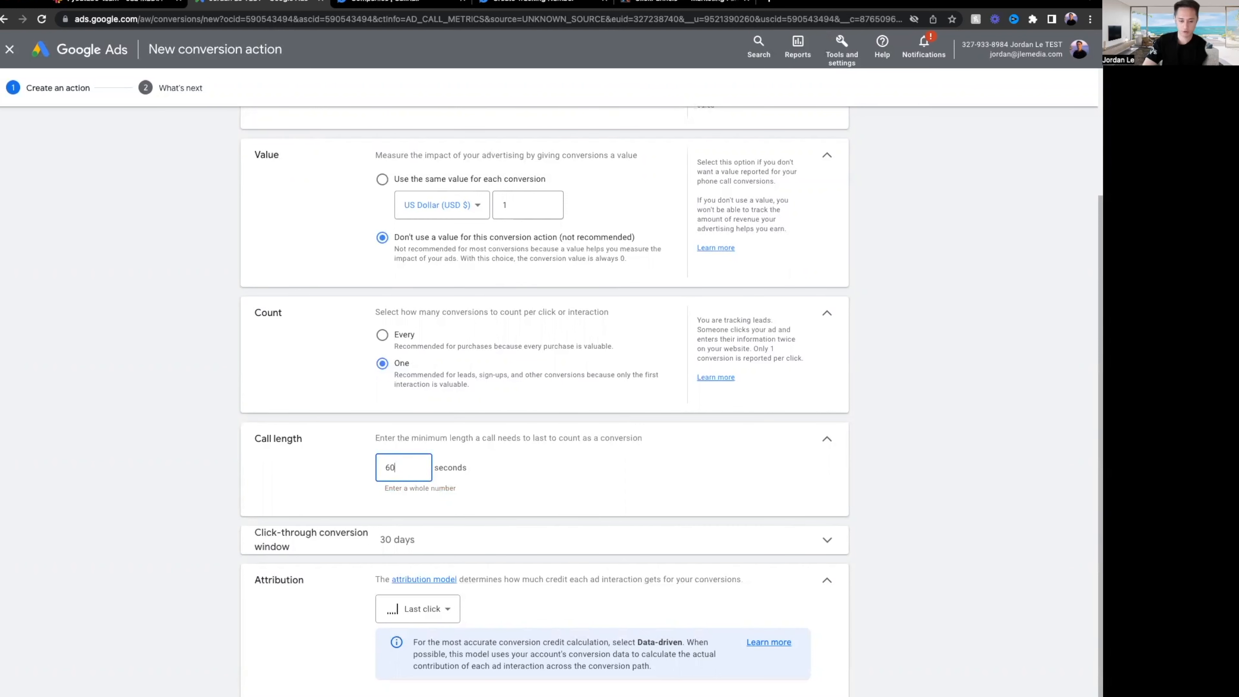
key(BackSpace)
key(BackSpace)
text(1)
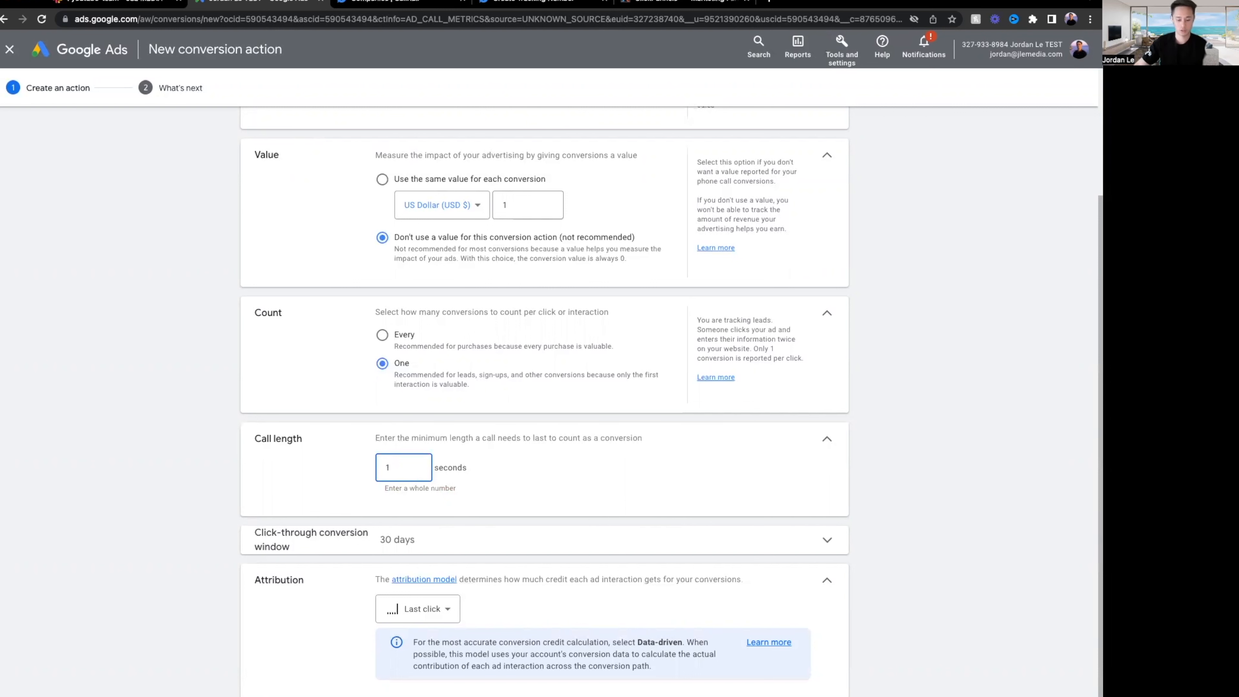
click(293, 617)
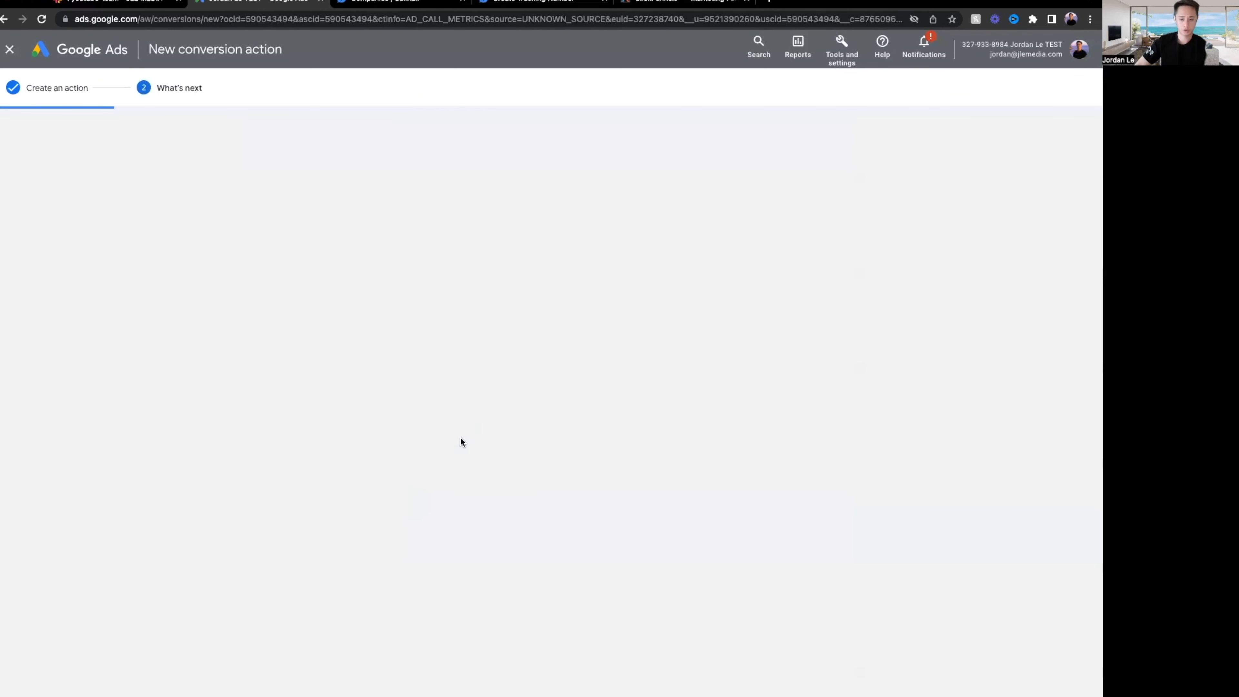
click(261, 350)
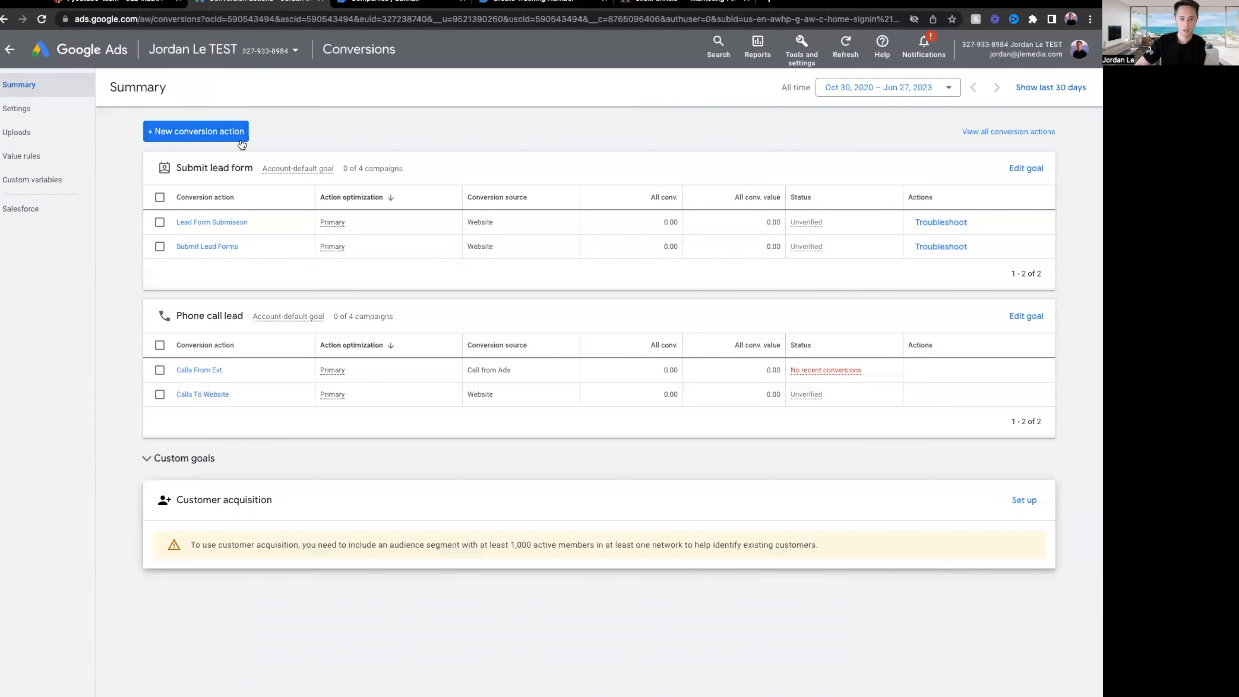
Start a new Phone calls conversion tracking clicks on the number on the mobile site.
click(246, 140)
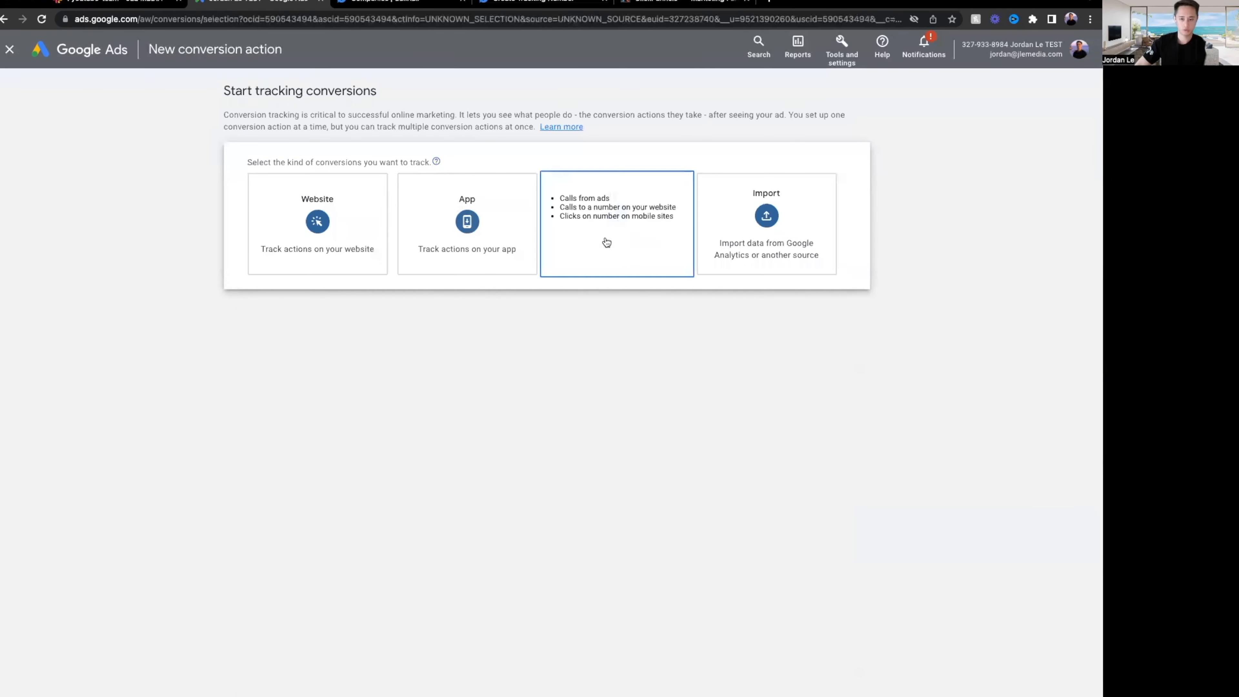
click(606, 240)
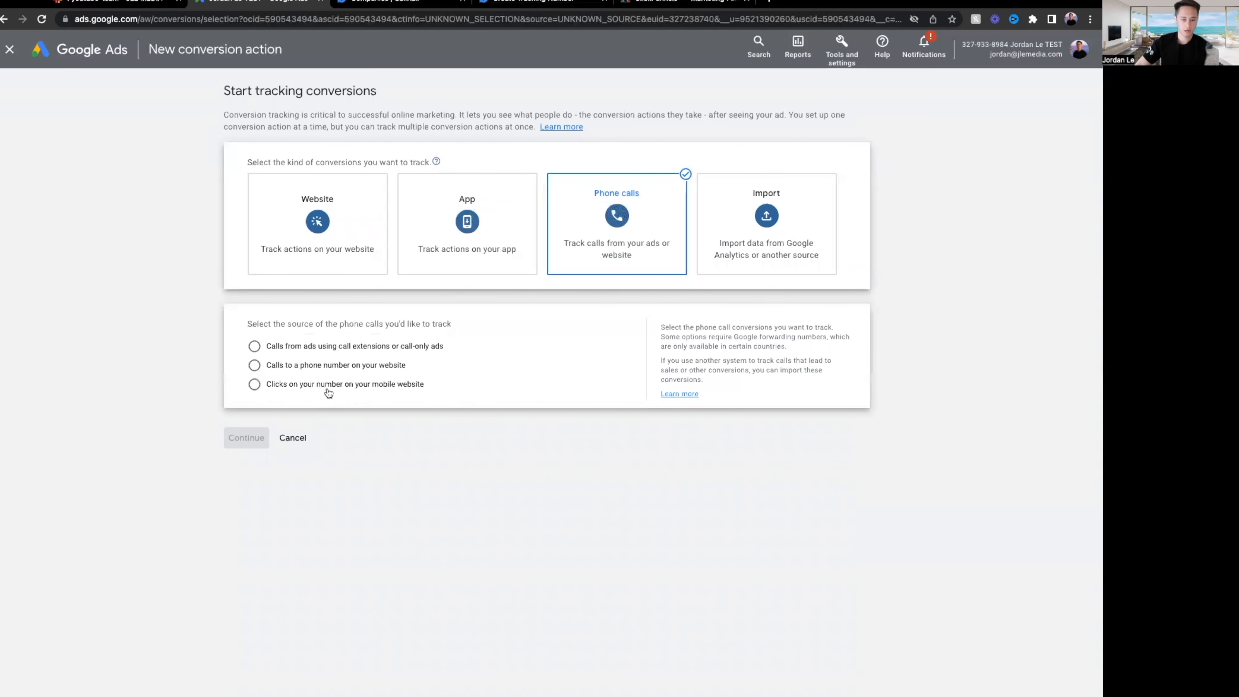
click(254, 384)
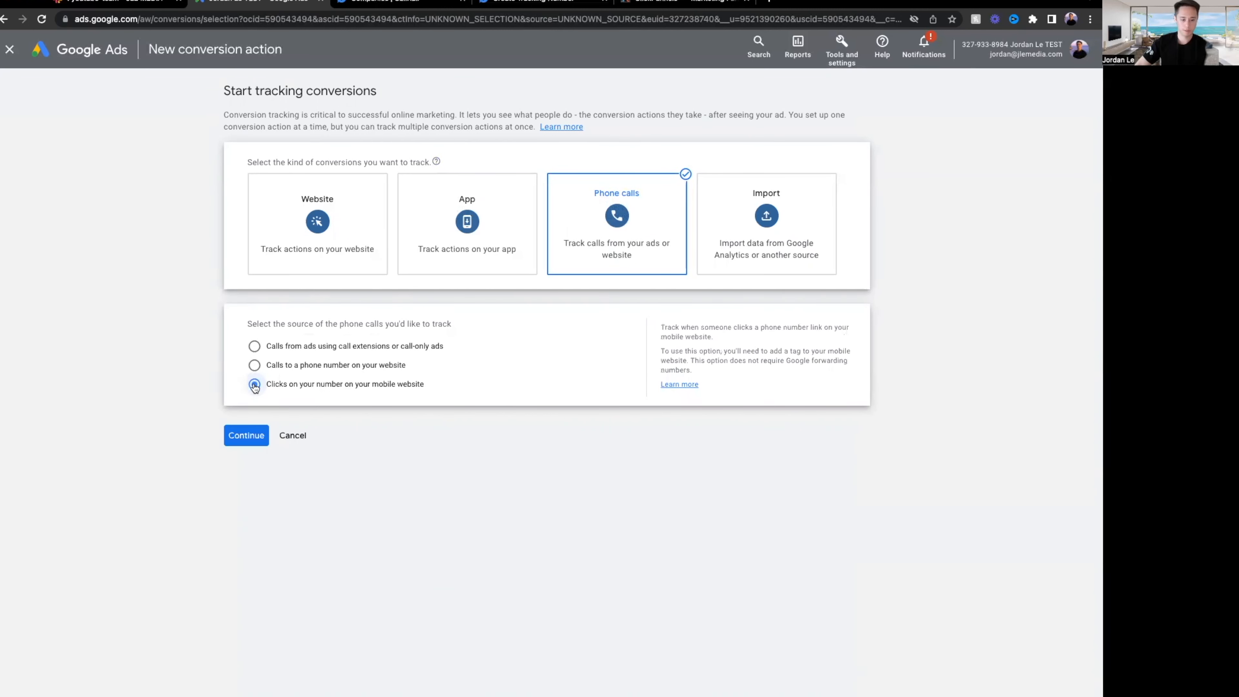
click(246, 438)
Name it 'Calls To Mobile Site' with no value and Last click attribution.
click(509, 228)
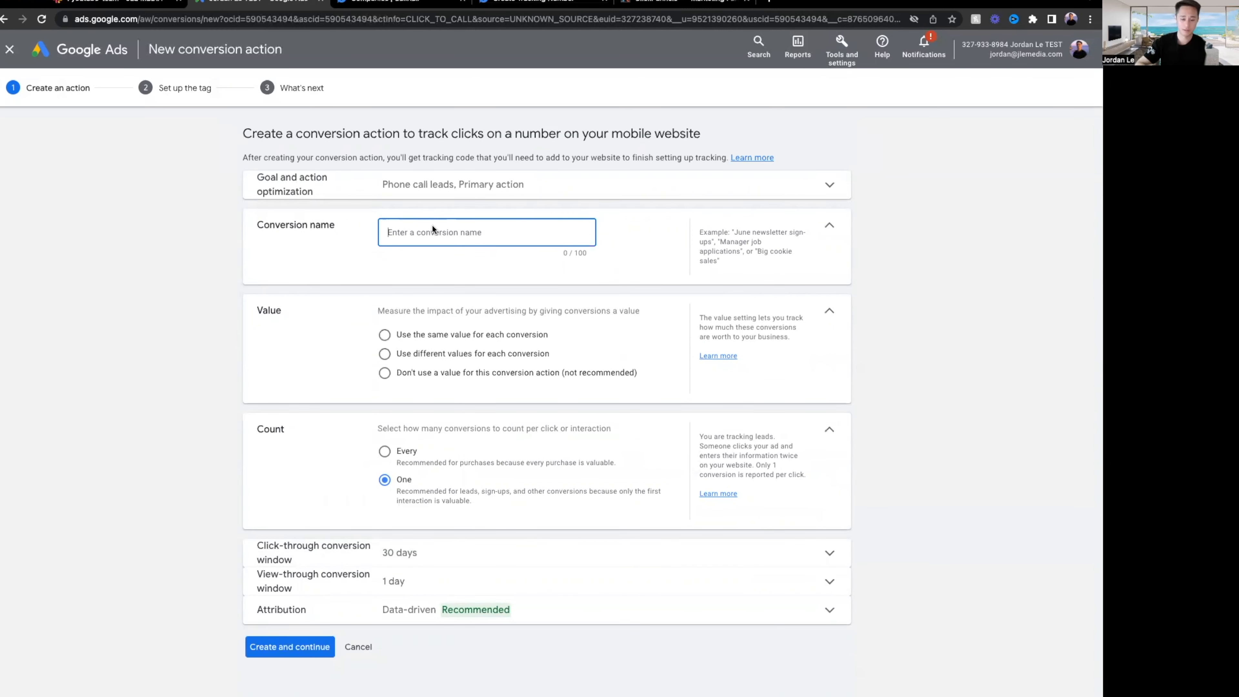
text(Phon)
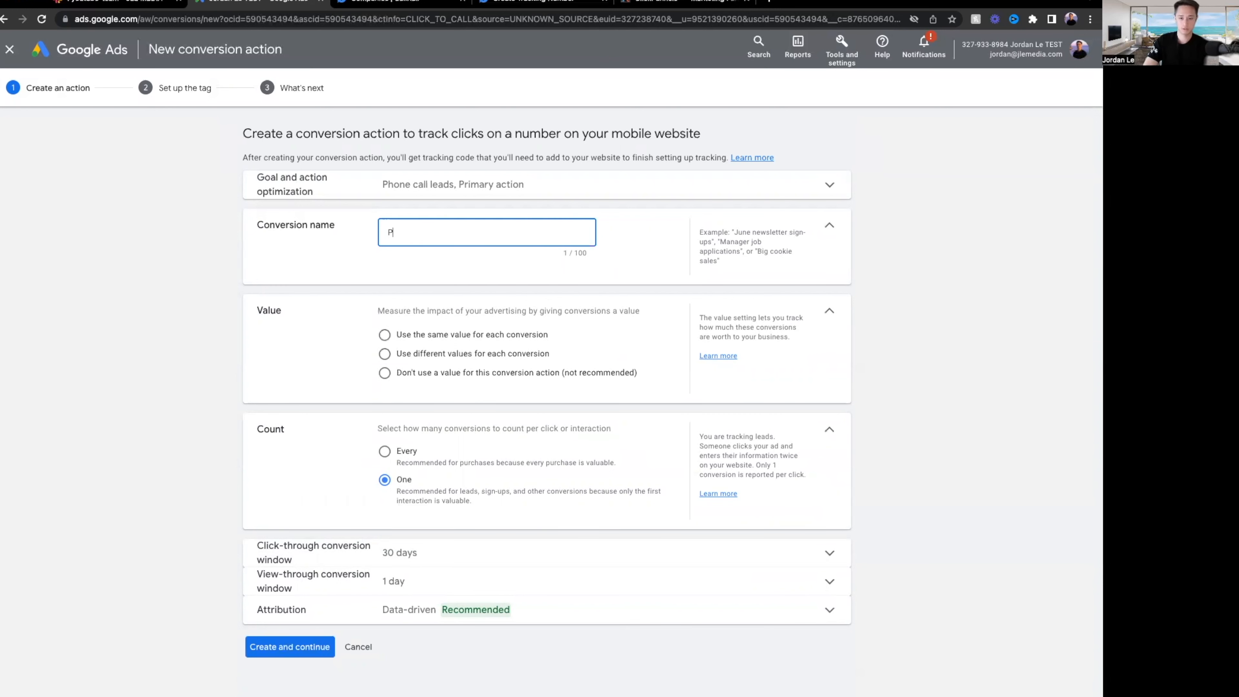
key(BackSpace)
key(ctrl+a)
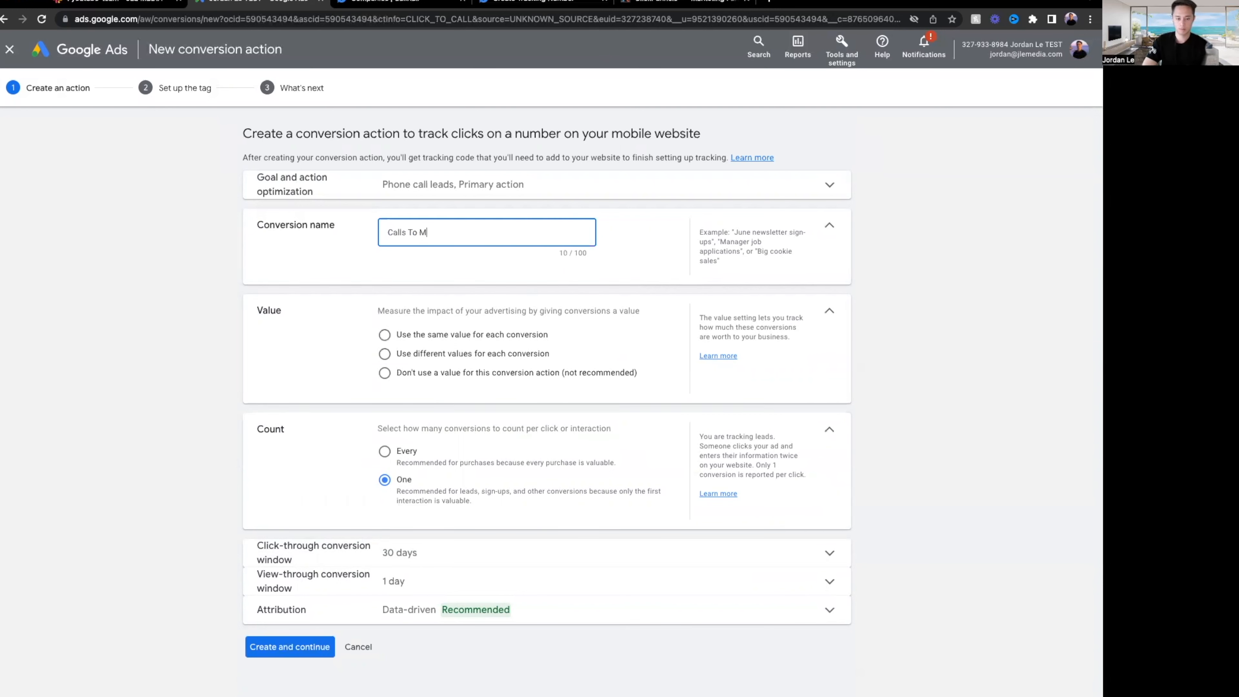
text(Calls To Mobile Site)
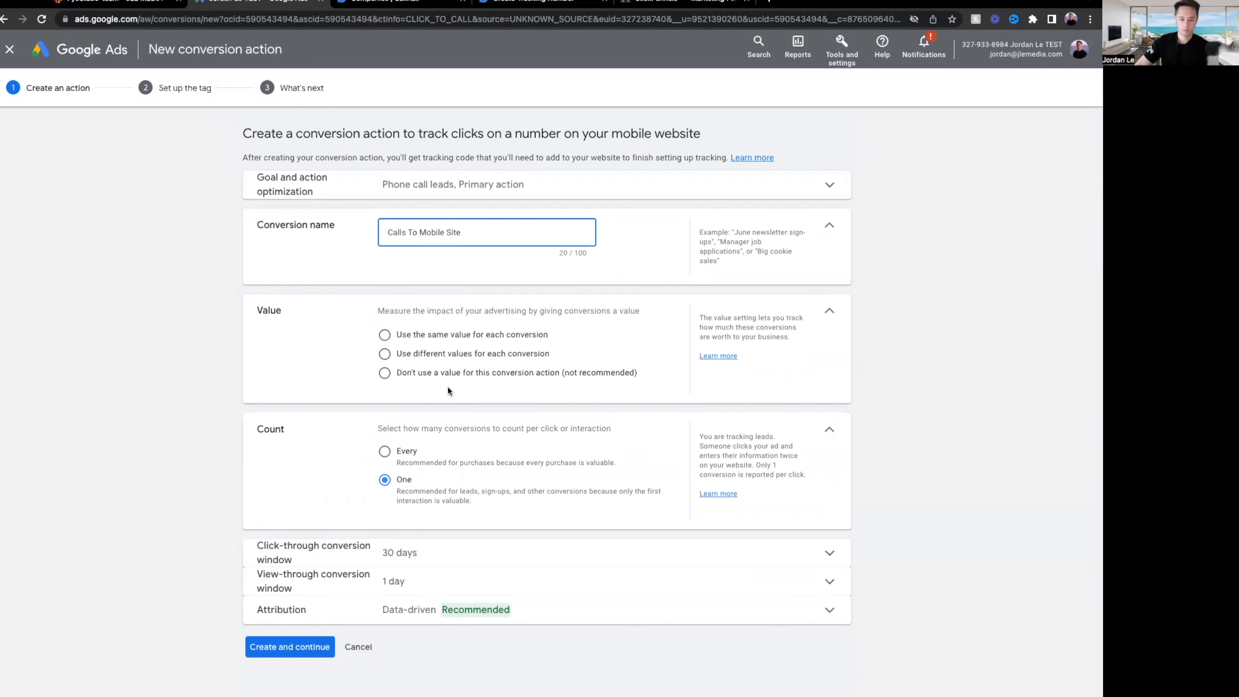
click(423, 372)
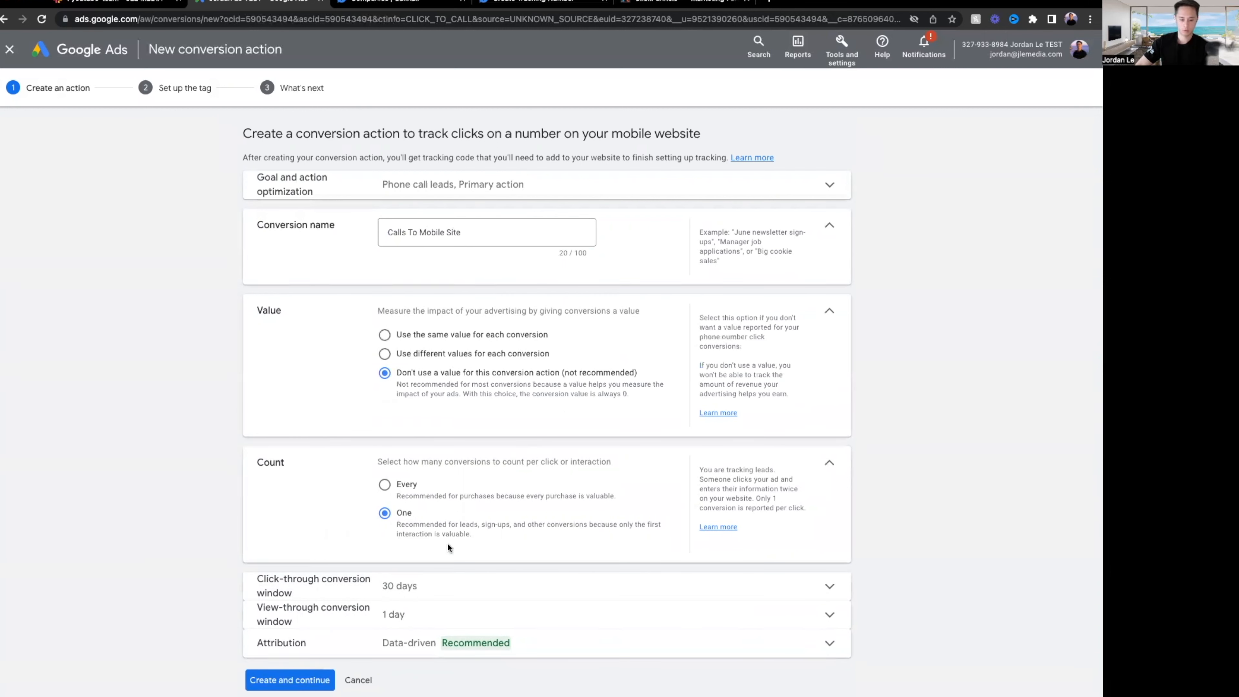
click(411, 653)
click(411, 675)
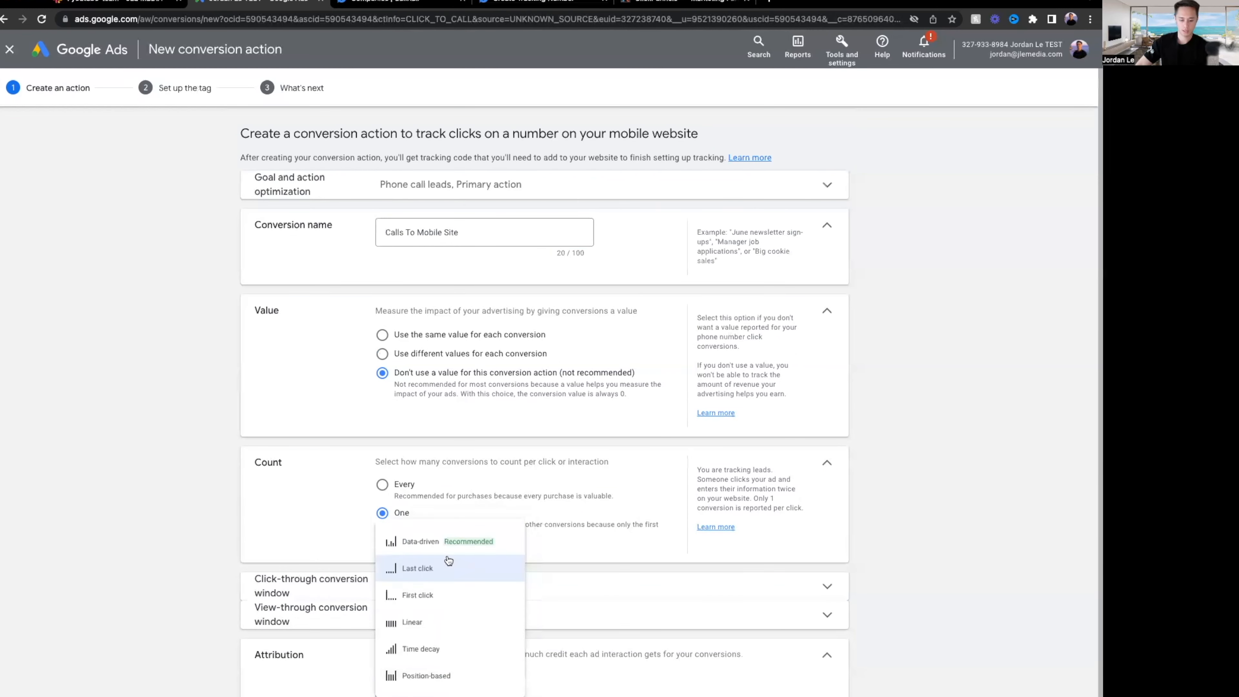
click(444, 566)
Choose to install the tag yourself and select the event snippet code.
scroll(322, 668, down, 2)
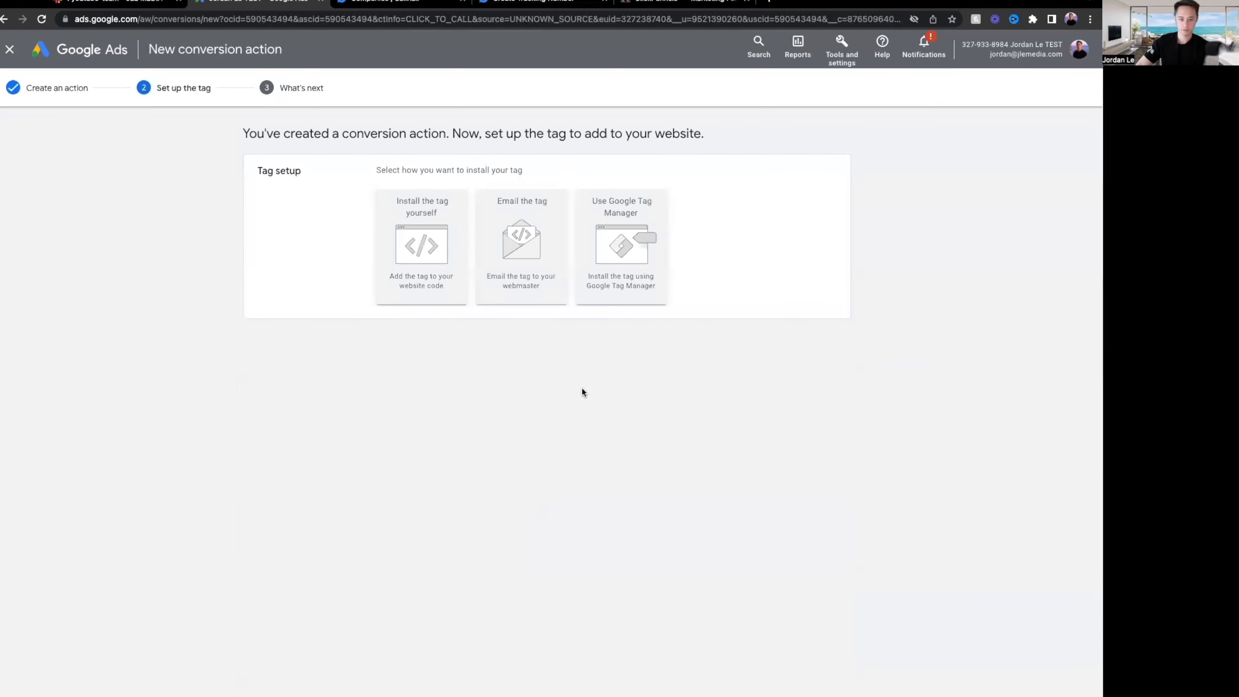
click(429, 259)
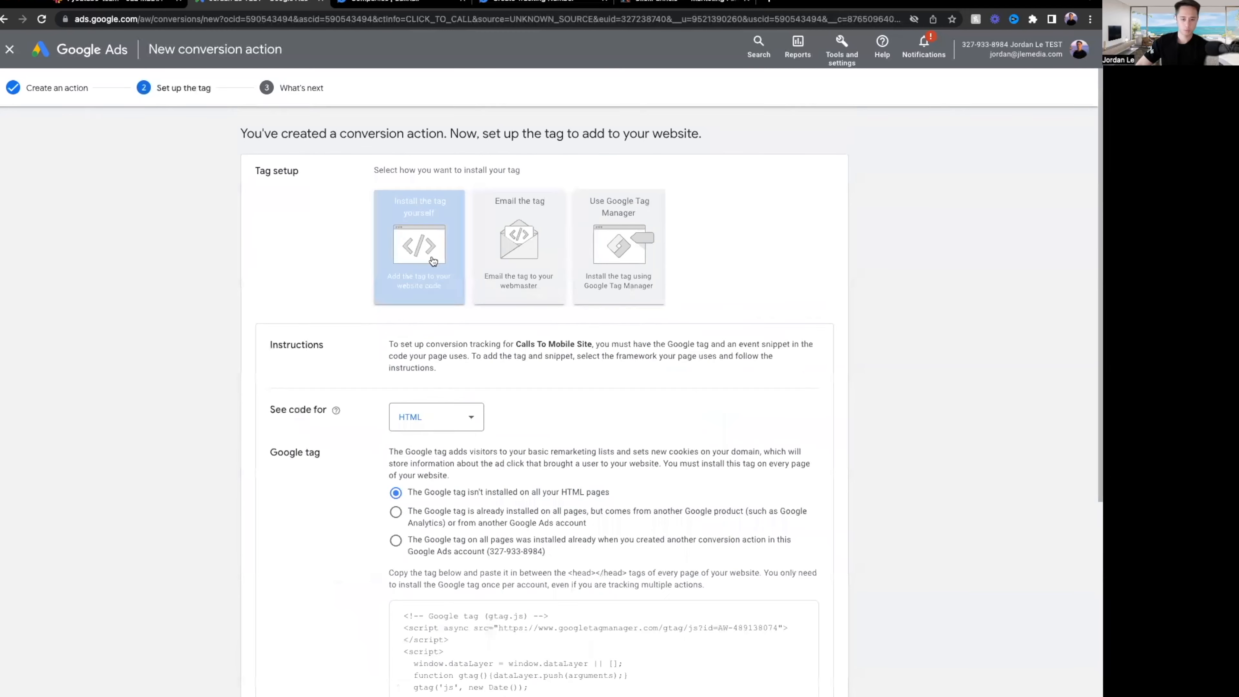
scroll(538, 341, down, 4)
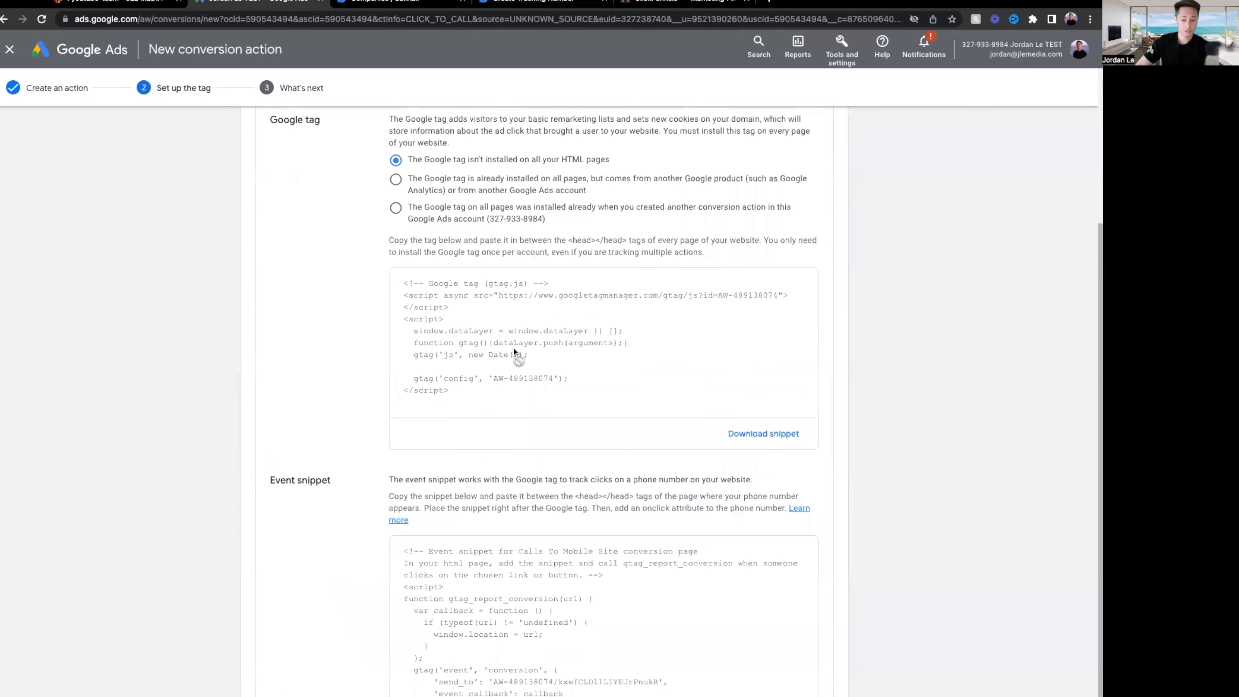
scroll(538, 342, down, 2)
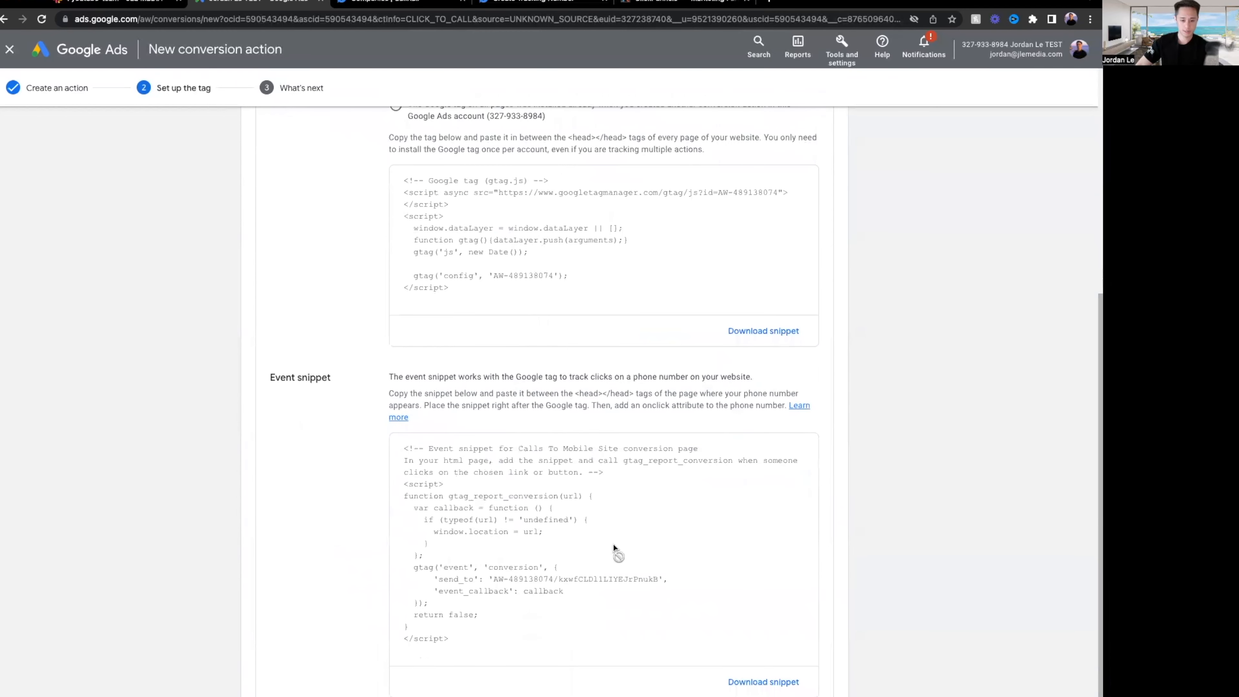
click(544, 567)
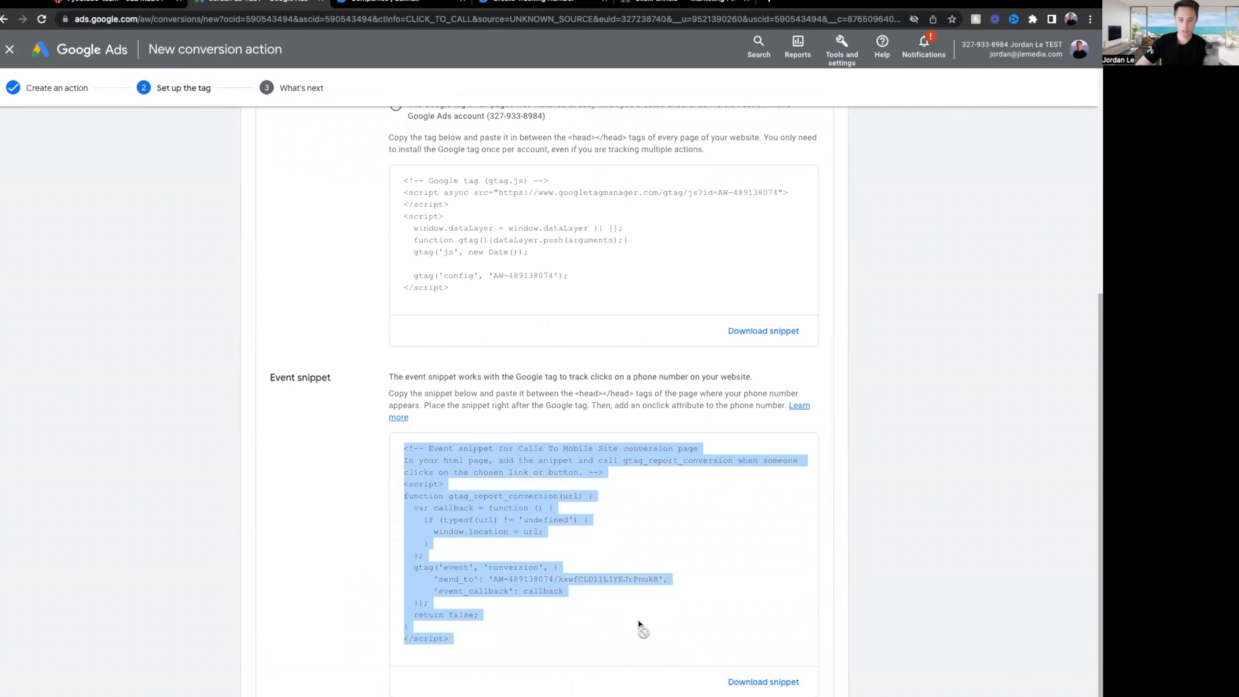
Paste the Calls To Mobile Site event snippet after the existing head scripts and save the funnel settings.
click(678, 7)
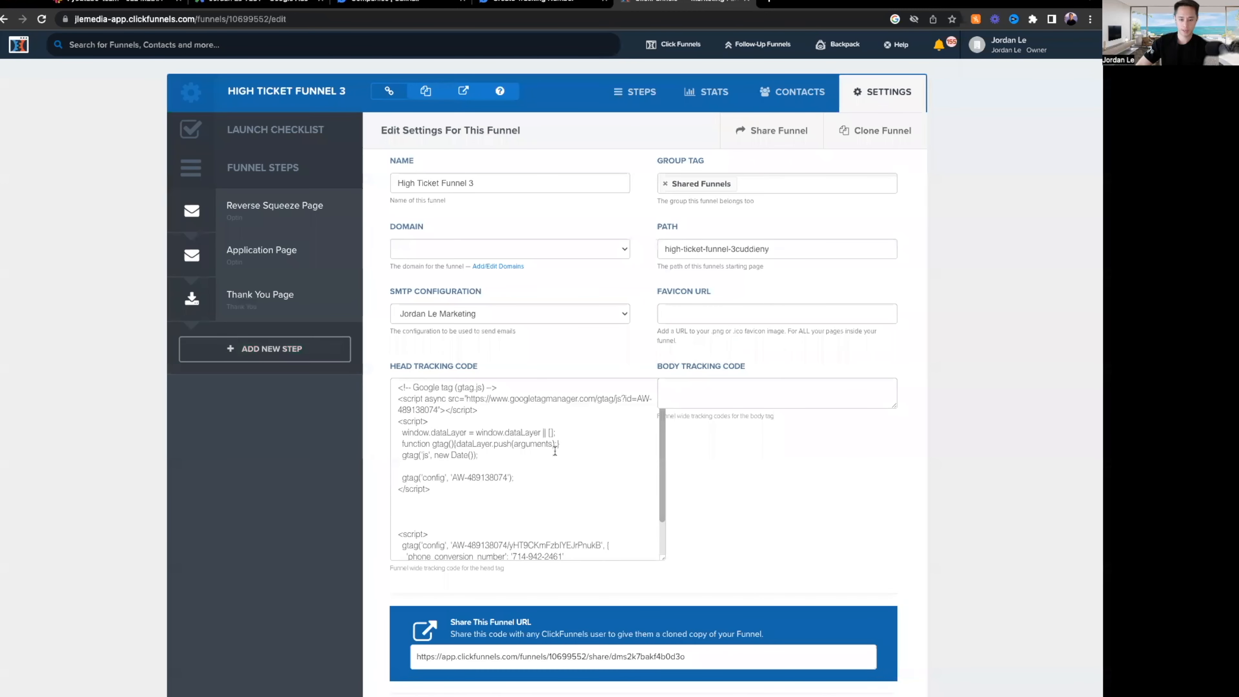
drag(662, 557, 722, 694)
click(469, 638)
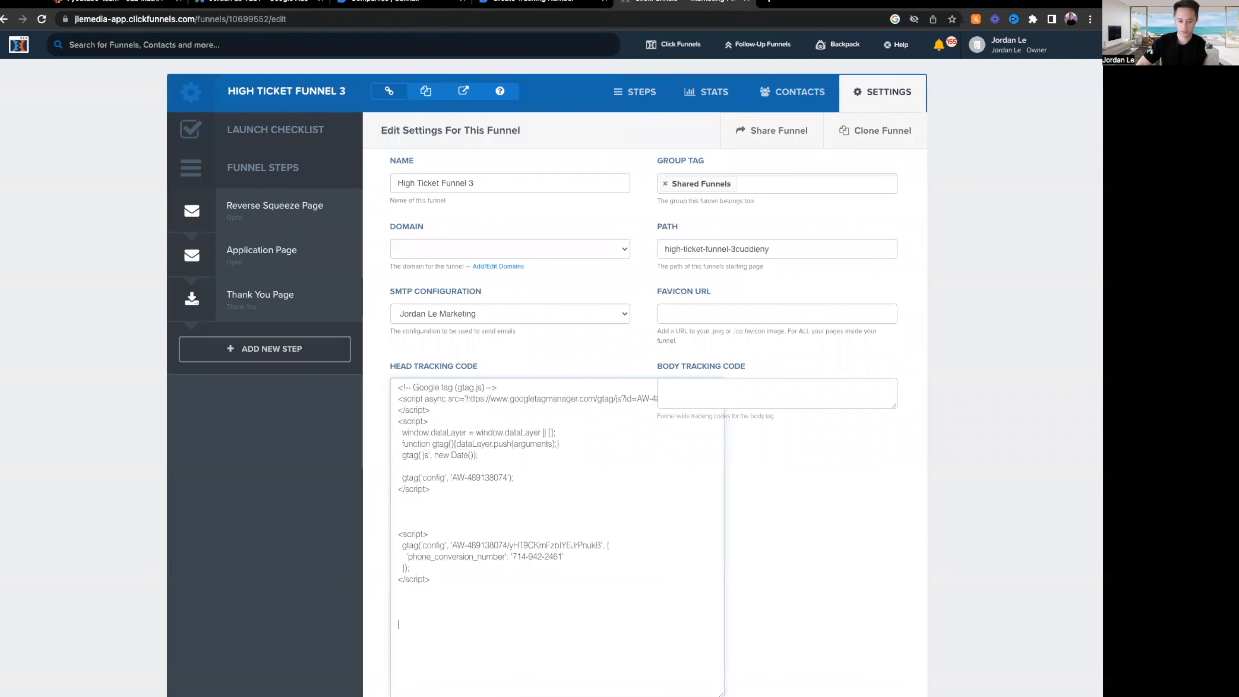
text(<!-- Event snippet for Calls To Mobile Site conversion page In your html page, add the snippet and call gtag_report_conversion when someone clicks on the chosen link or button. --> <script> function gtag_report_conversion(url) {   var callback = function () {     if (typeof(url) != 'undefined') {       window.location = url;     }   };   gtag('event', 'conversion', {       'send_to': 'AW-489138074/kxwfCLDI1LIYEJrPnukB',       'event_callback': callback   });   return false; } </script>)
drag(446, 684, 352, 501)
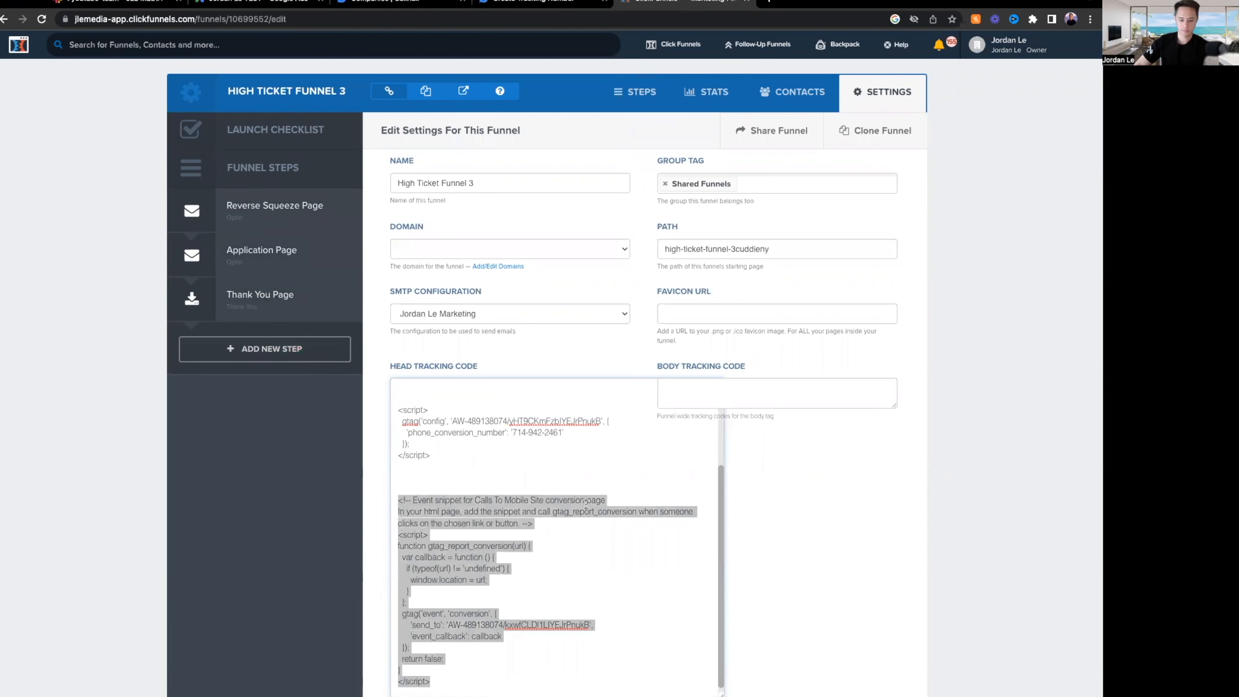
click(855, 541)
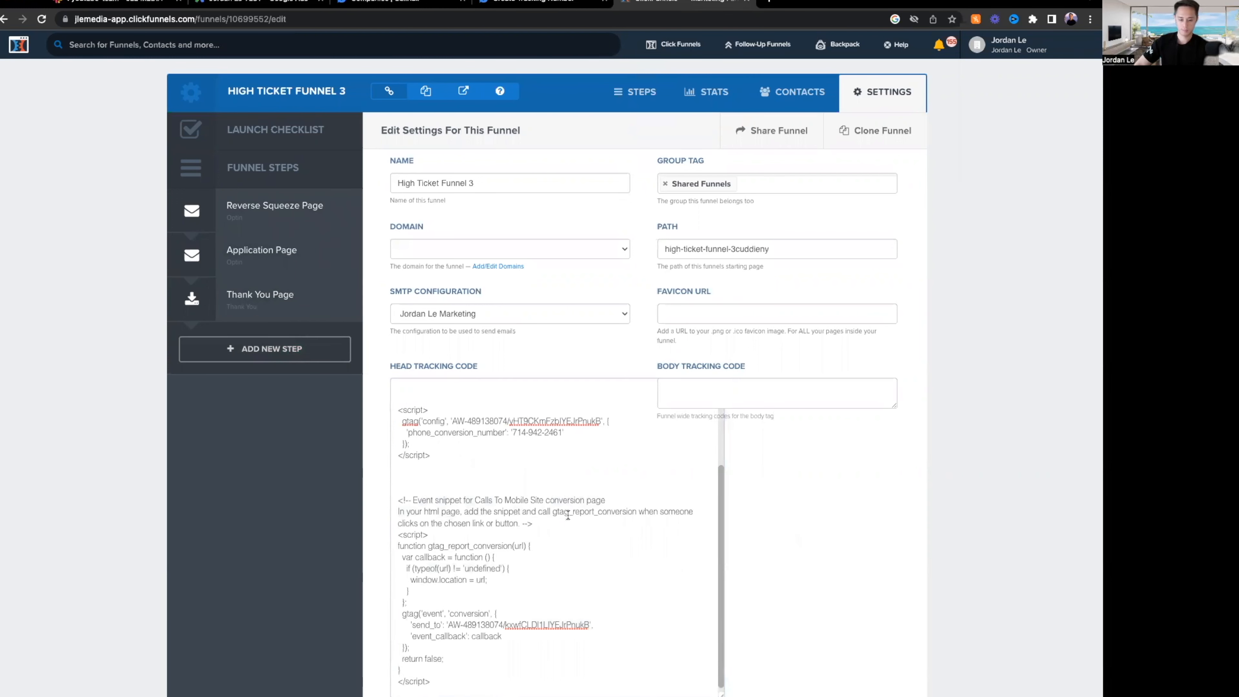
drag(482, 509, 578, 565)
click(579, 565)
scroll(602, 569, up, 3)
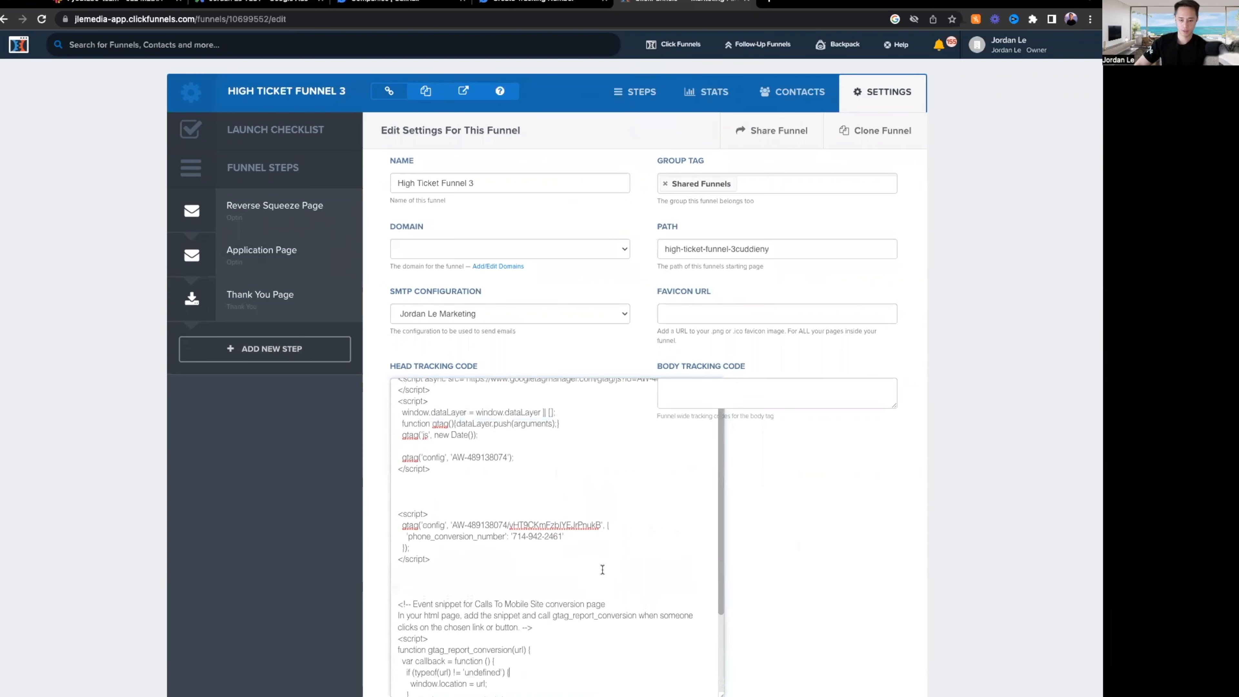
scroll(551, 547, down, 3)
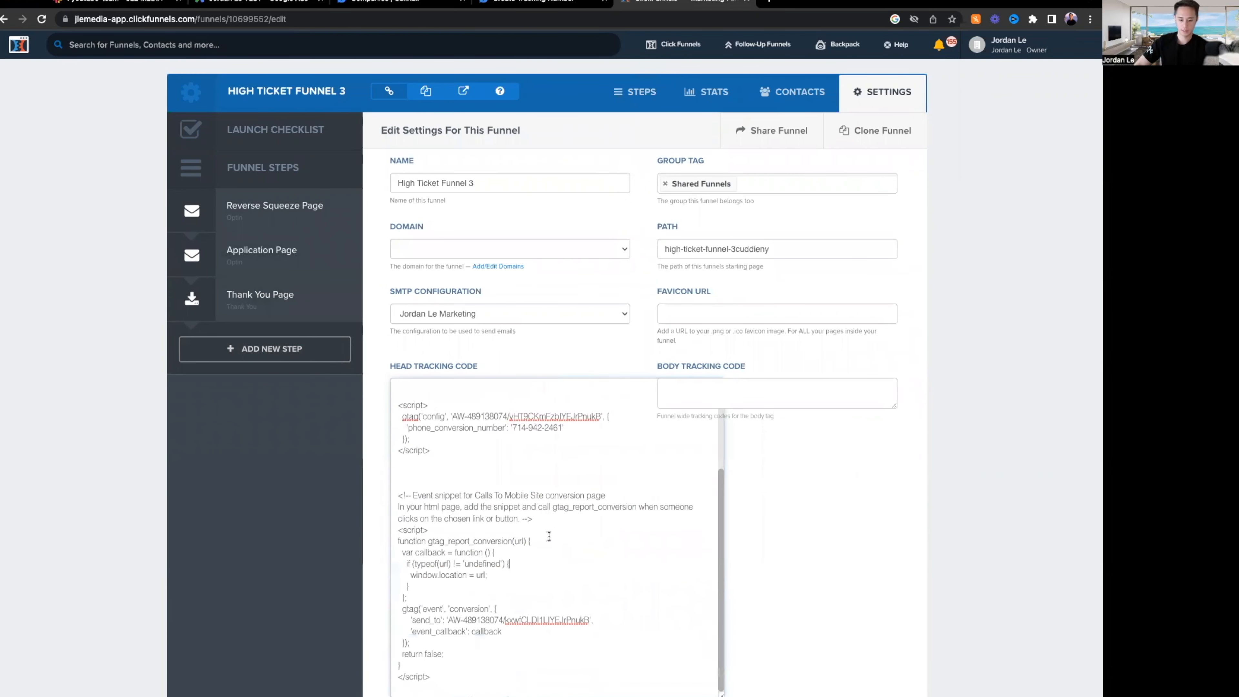
scroll(987, 580, down, 20)
click(831, 671)
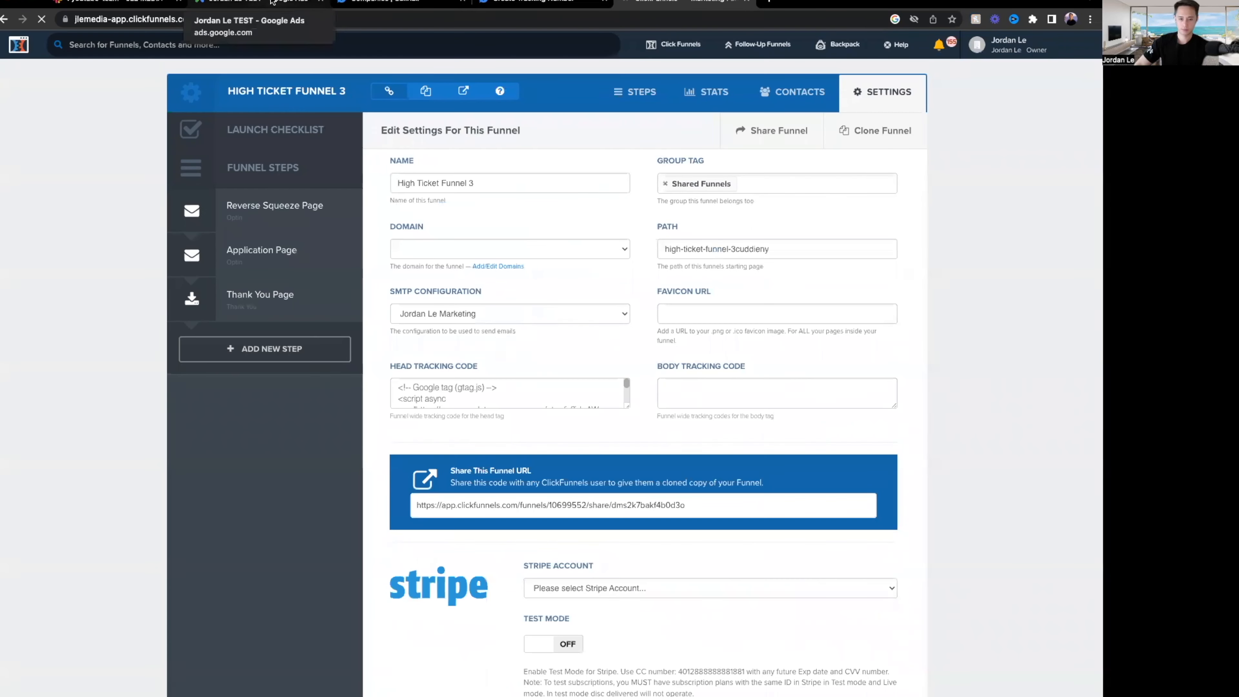
click(272, 1)
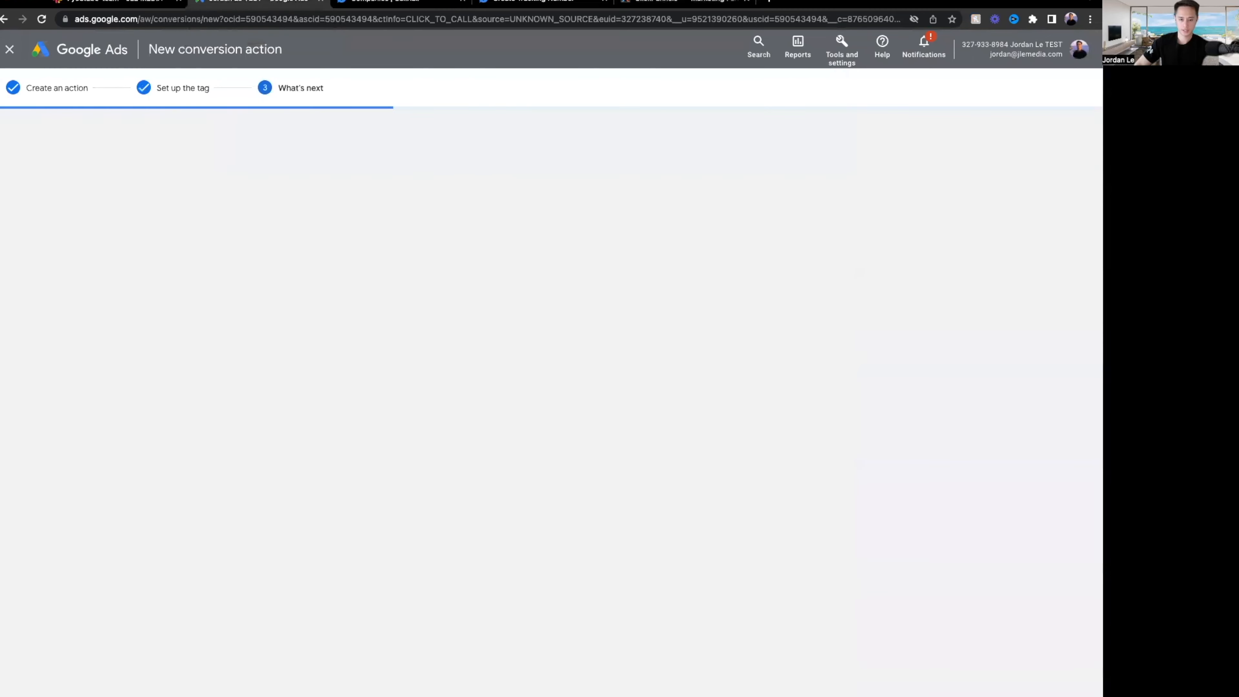
Finish setup and confirm Calls To Website and Calls From Ext. remain primary actions in Phone call lead.
click(258, 372)
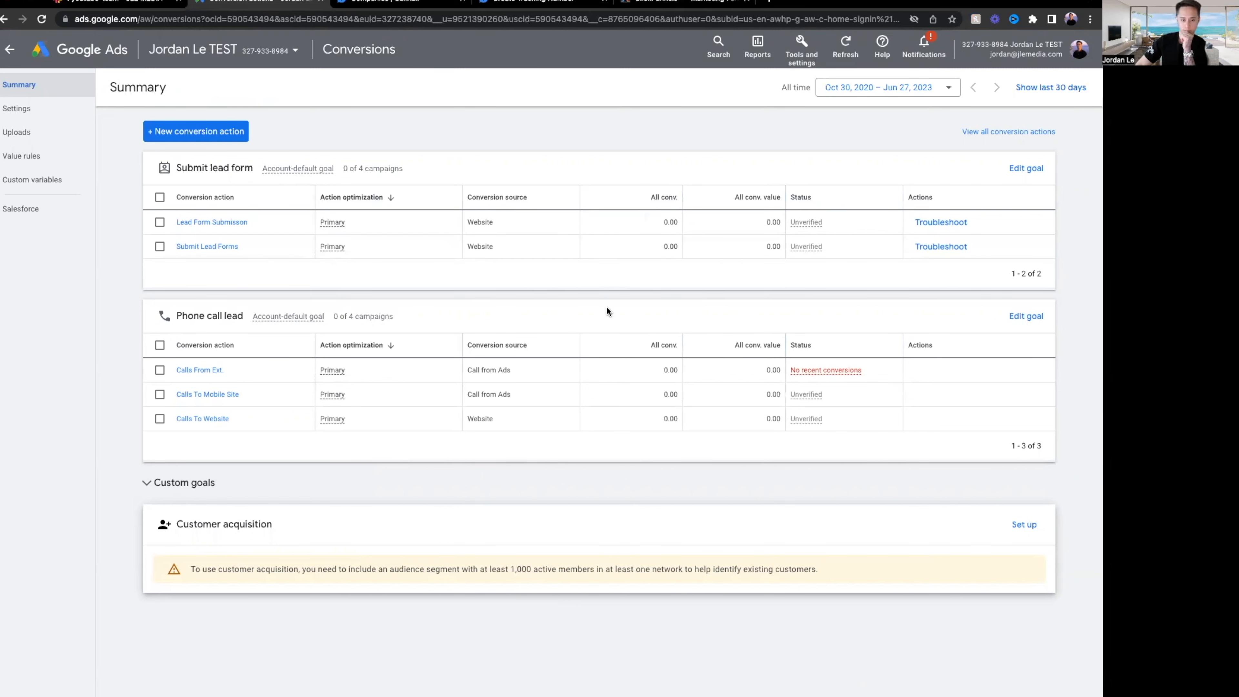
click(1016, 317)
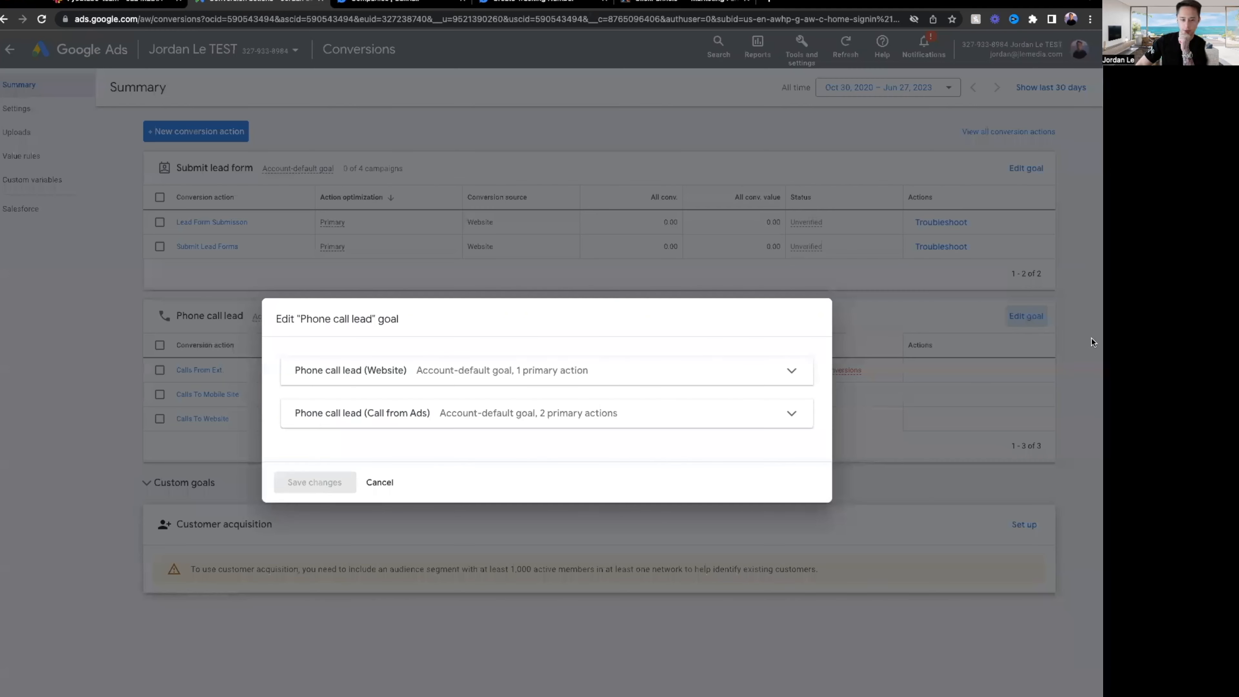
click(464, 374)
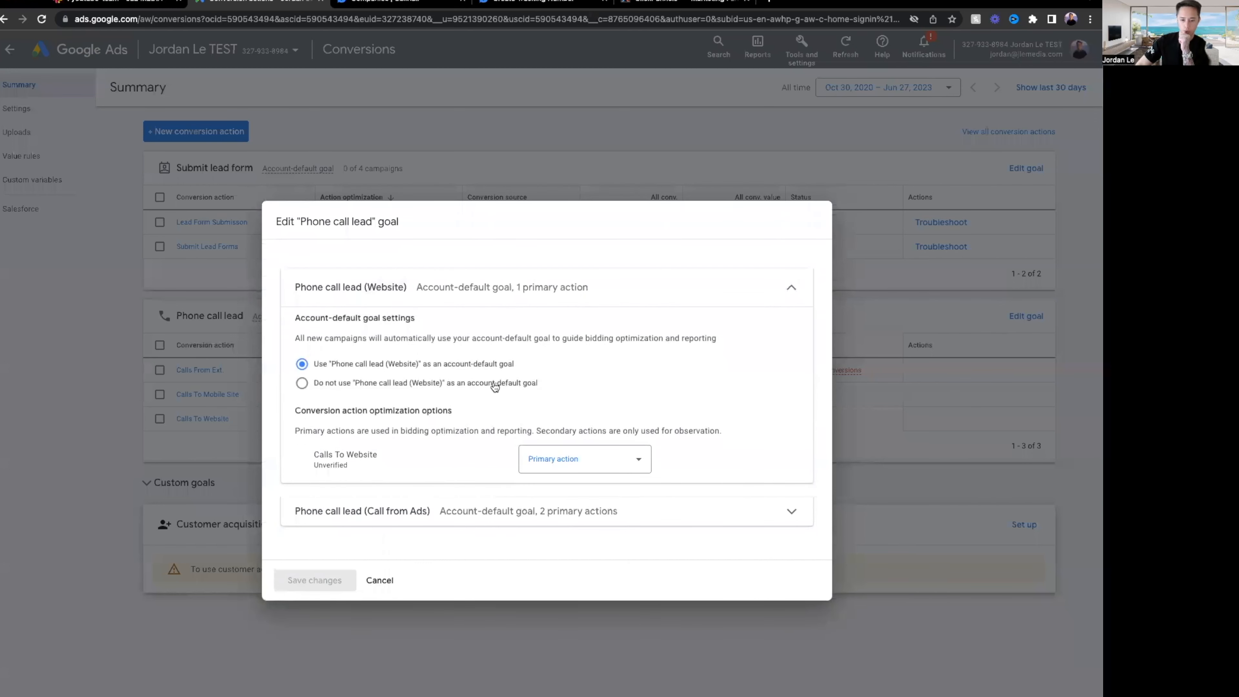
click(632, 466)
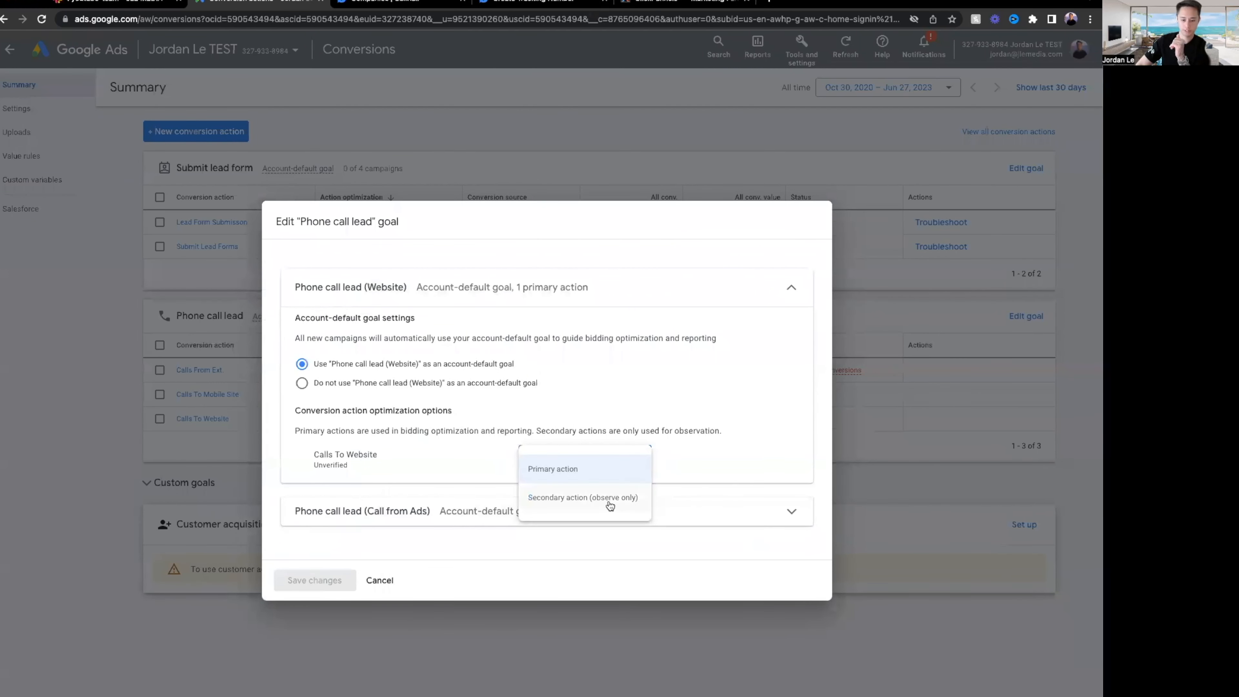
click(628, 562)
click(548, 511)
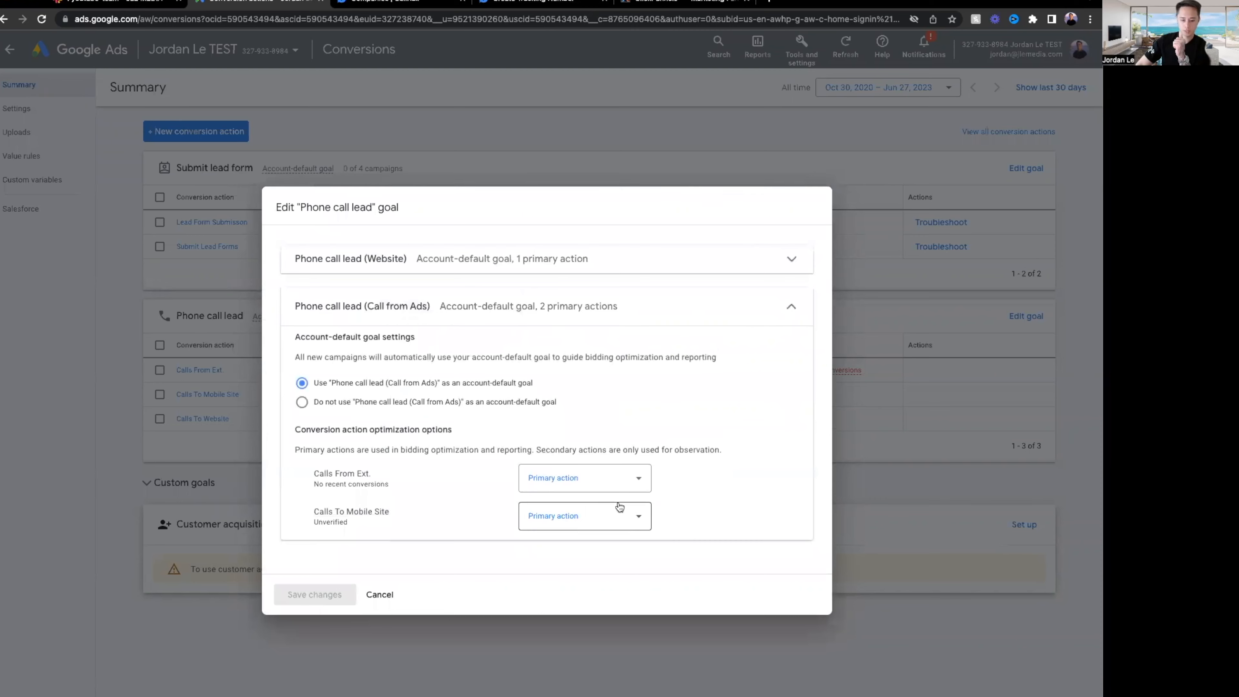
click(625, 483)
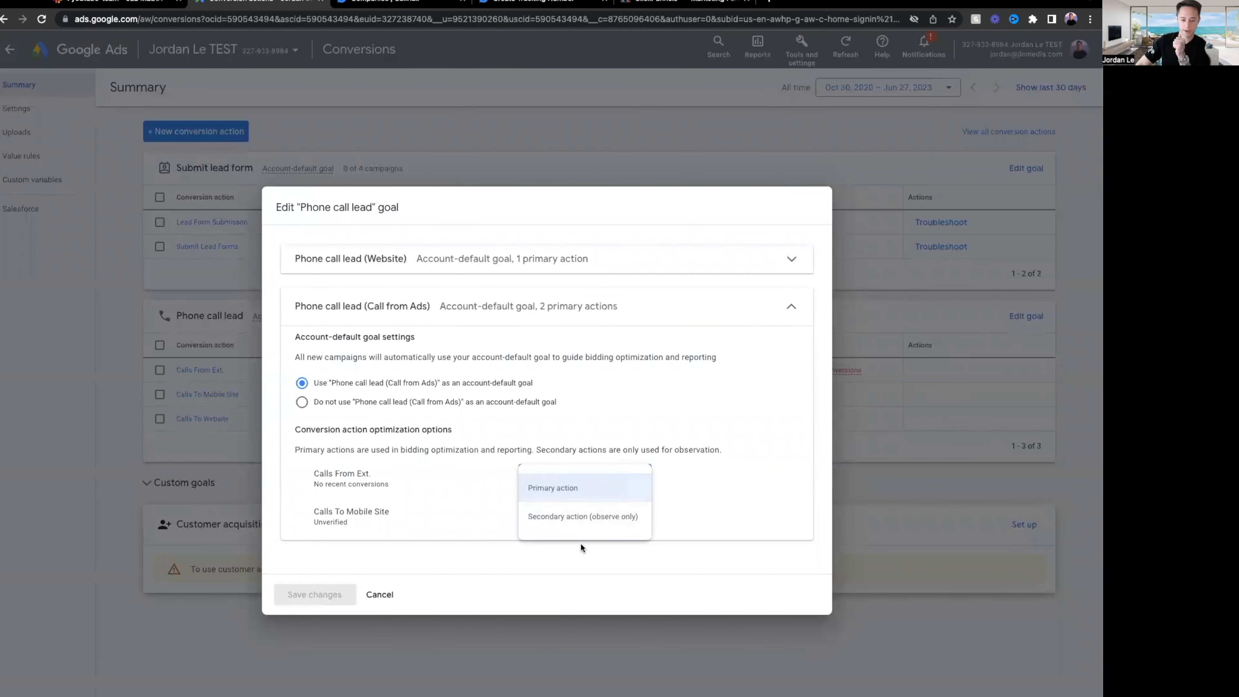
click(735, 486)
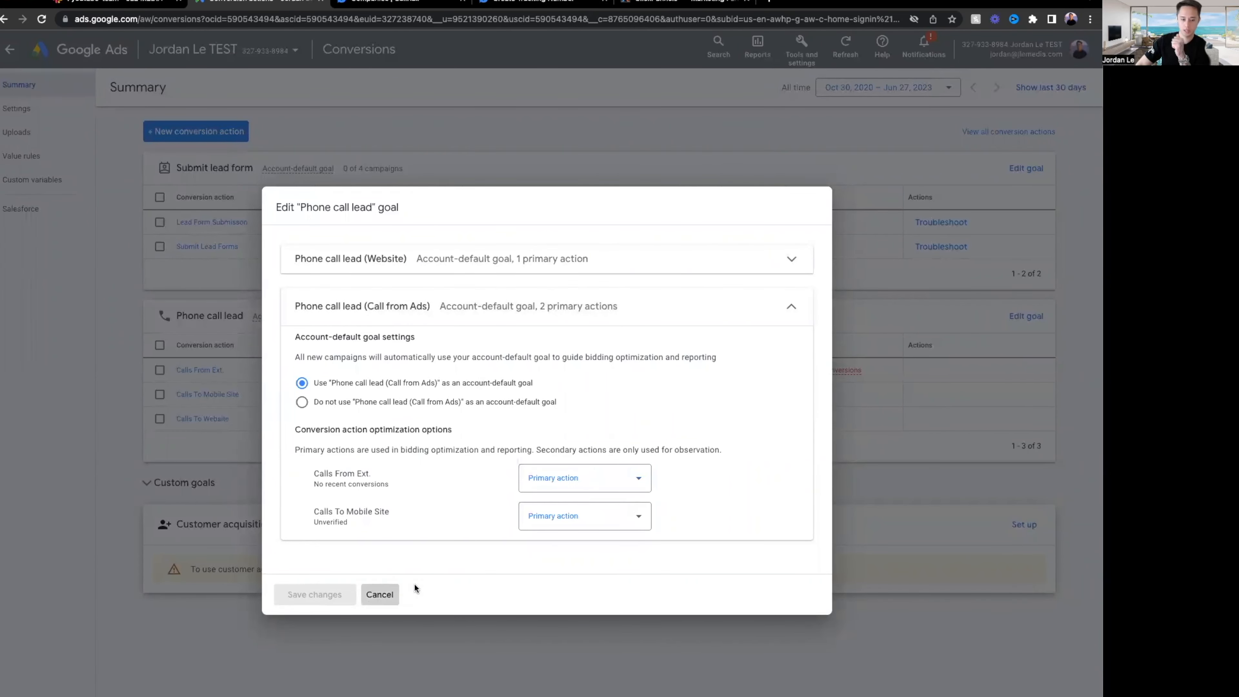
click(377, 594)
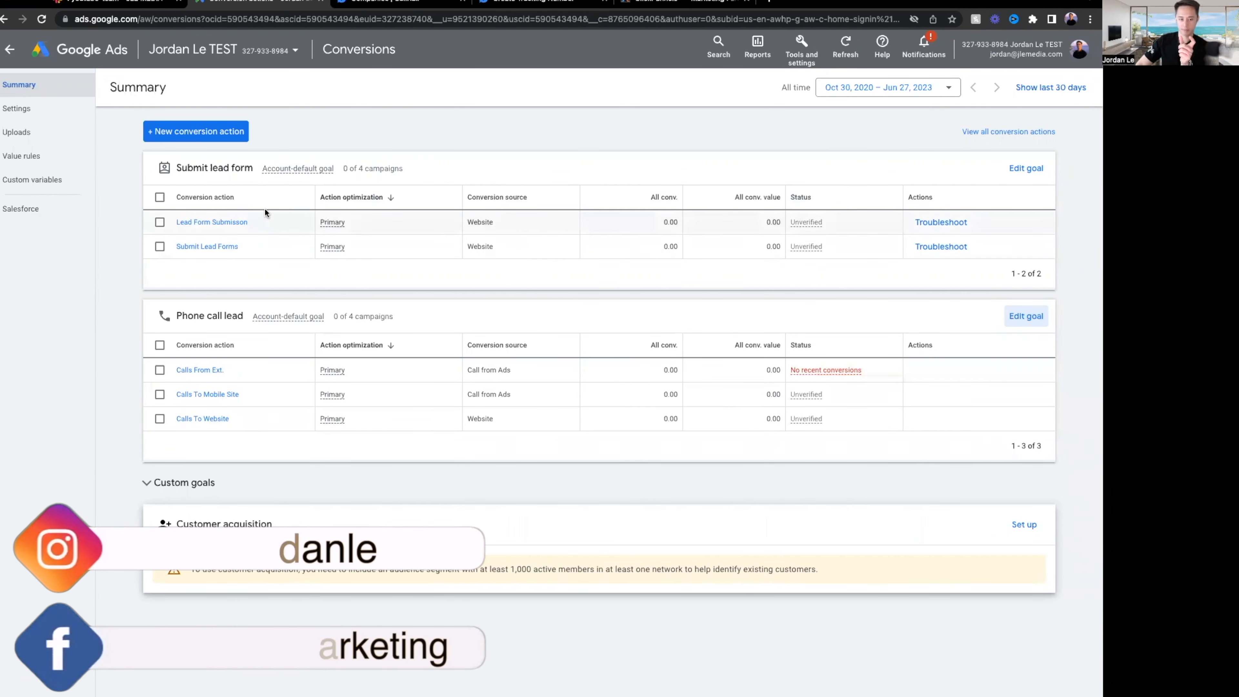
click(1026, 168)
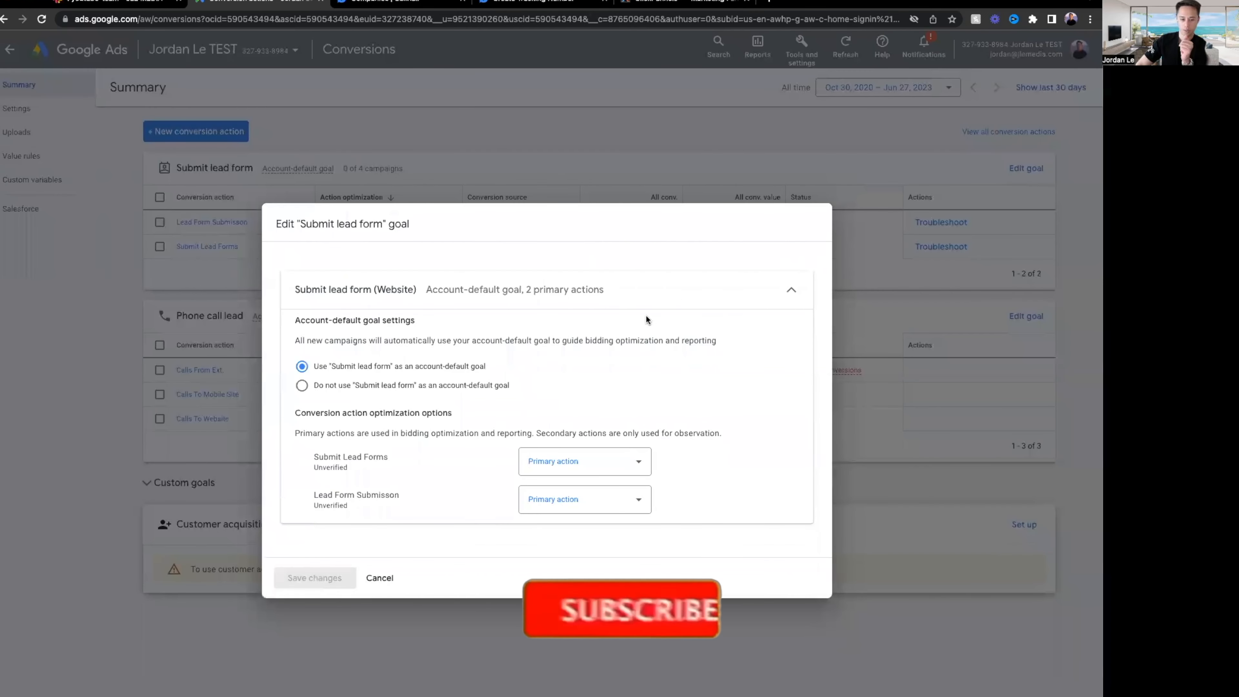
click(548, 465)
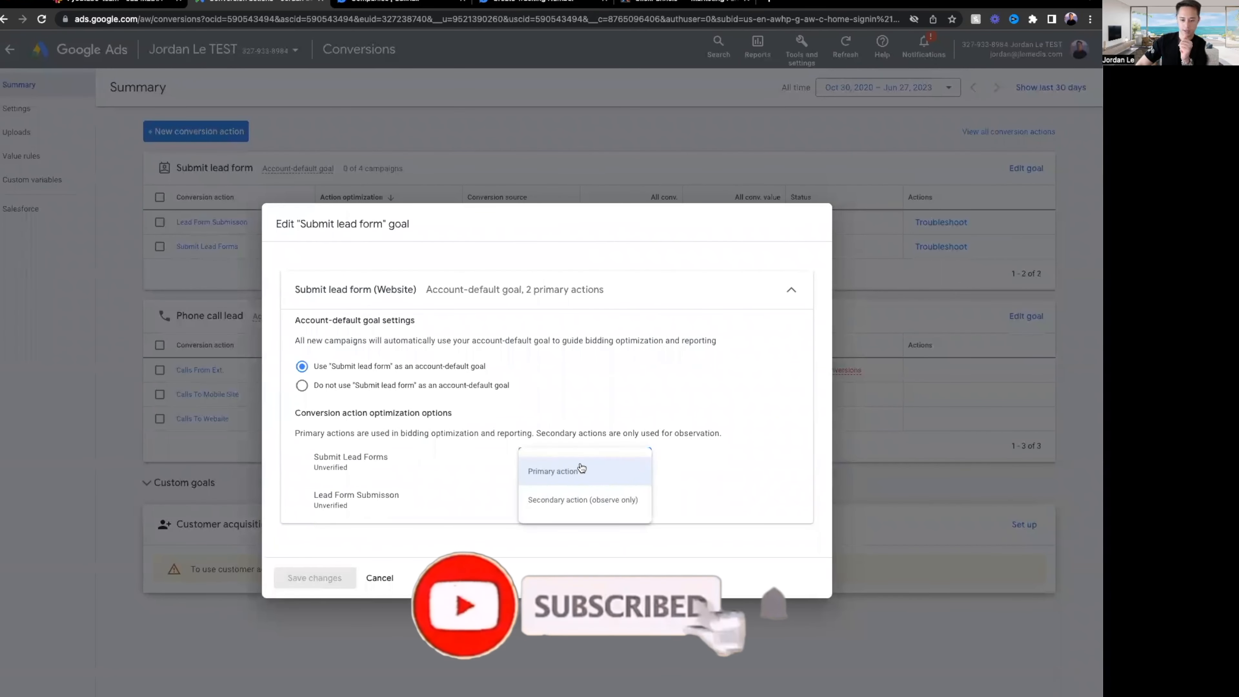
click(603, 509)
click(603, 507)
click(571, 535)
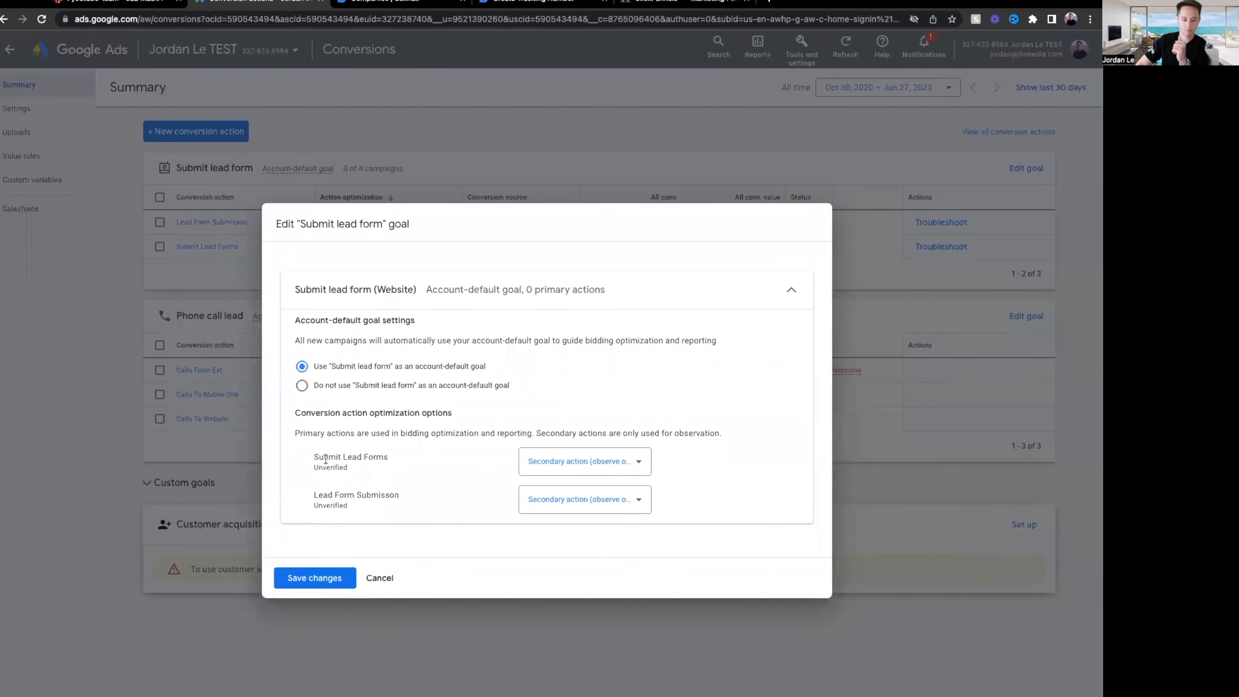
mouse_move(325, 459)
mouse_down()
mouse_move(399, 499)
mouse_move(317, 453)
mouse_up()
click(372, 509)
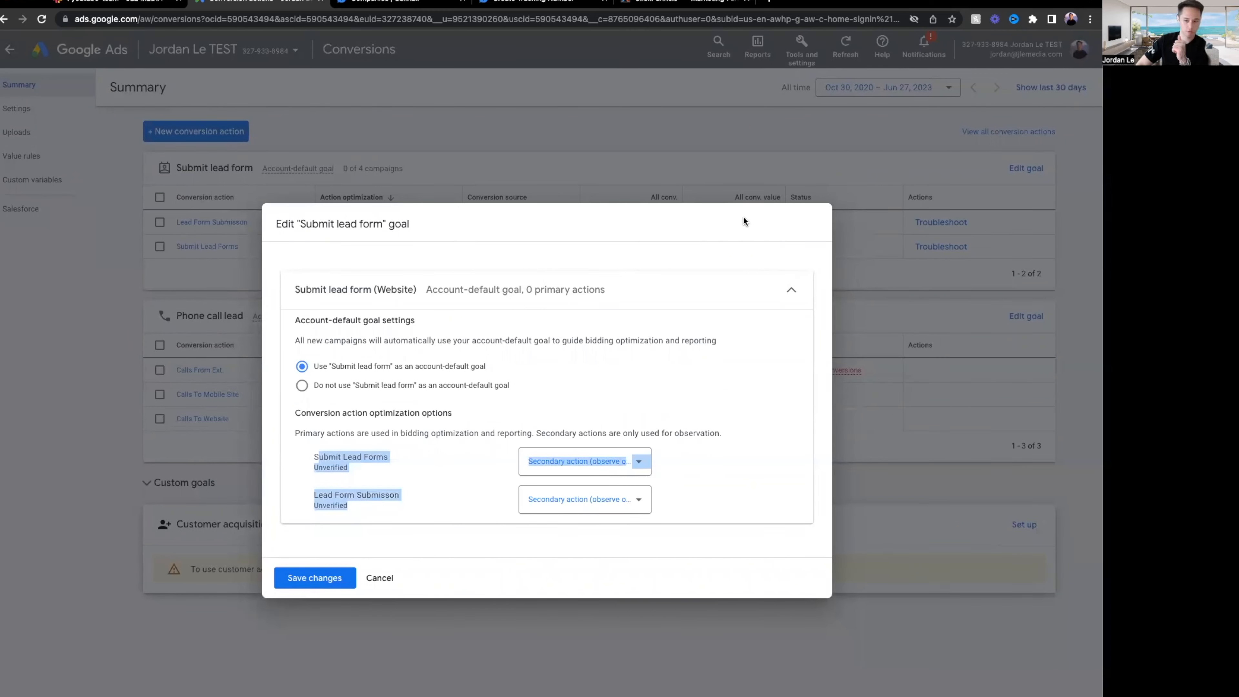
click(391, 577)
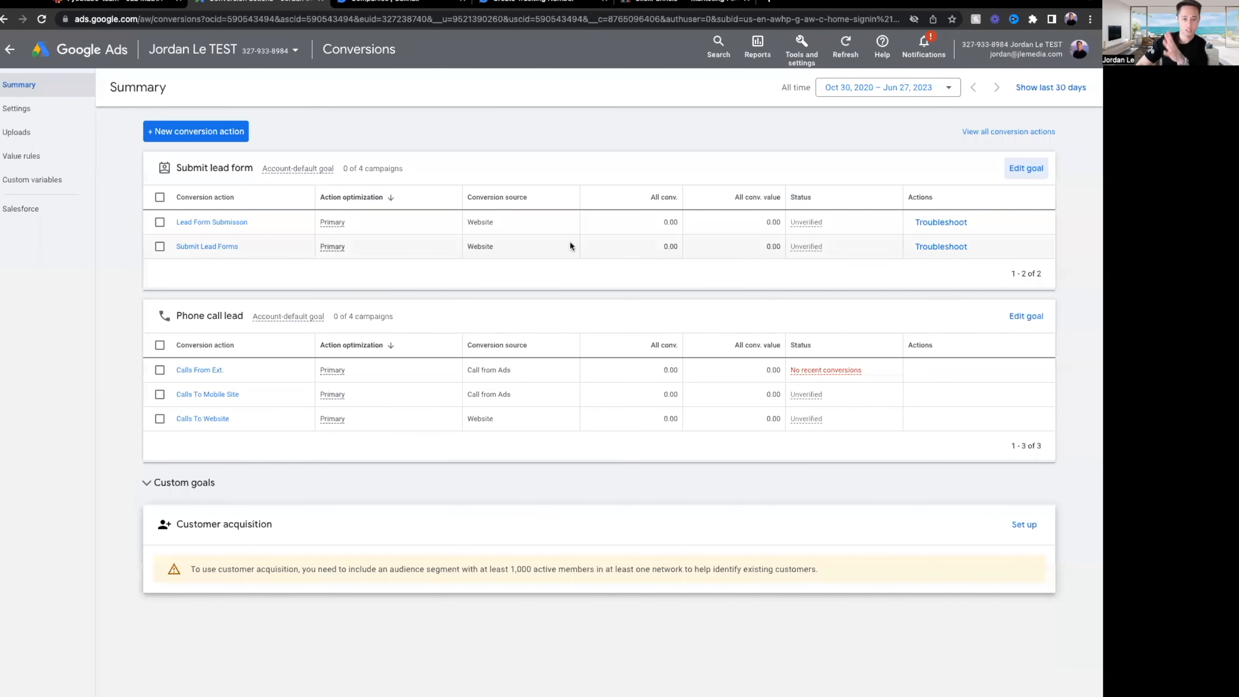